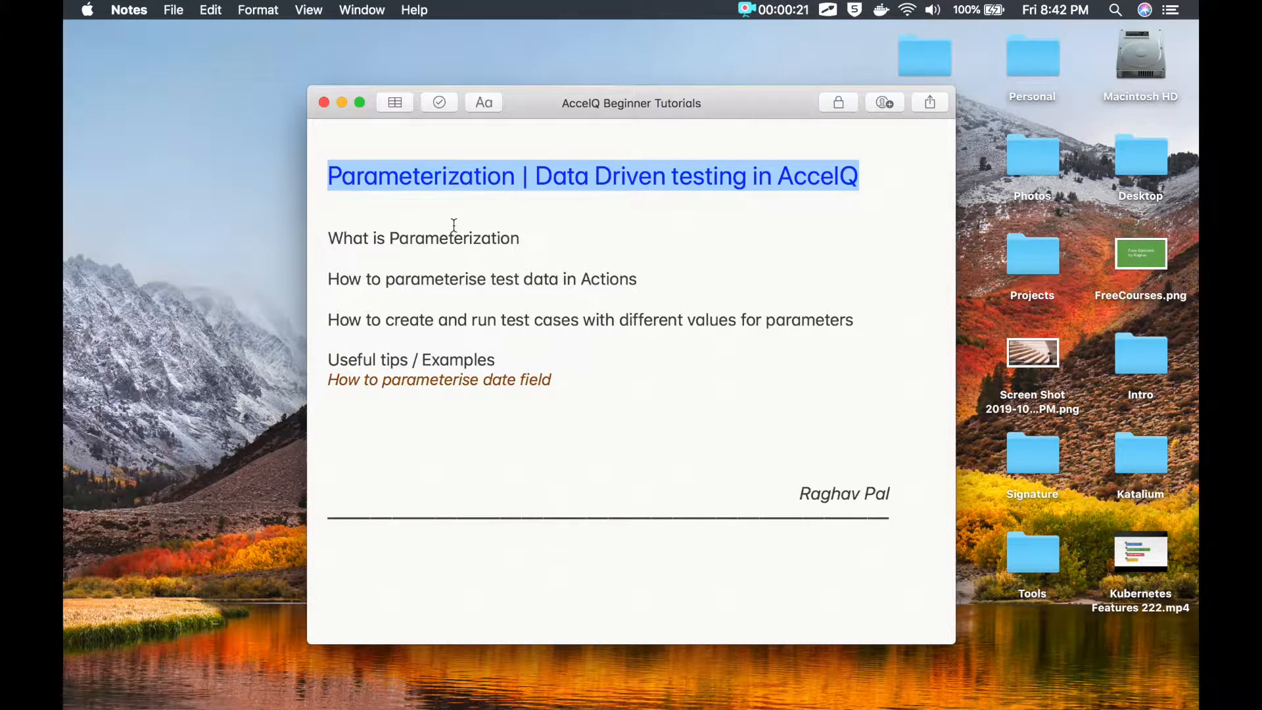
Step: Highlight the four parameterization agenda topics in Notes, then bring up accelQ's Scenarios list
left_click_drag(562, 236, 306, 234)
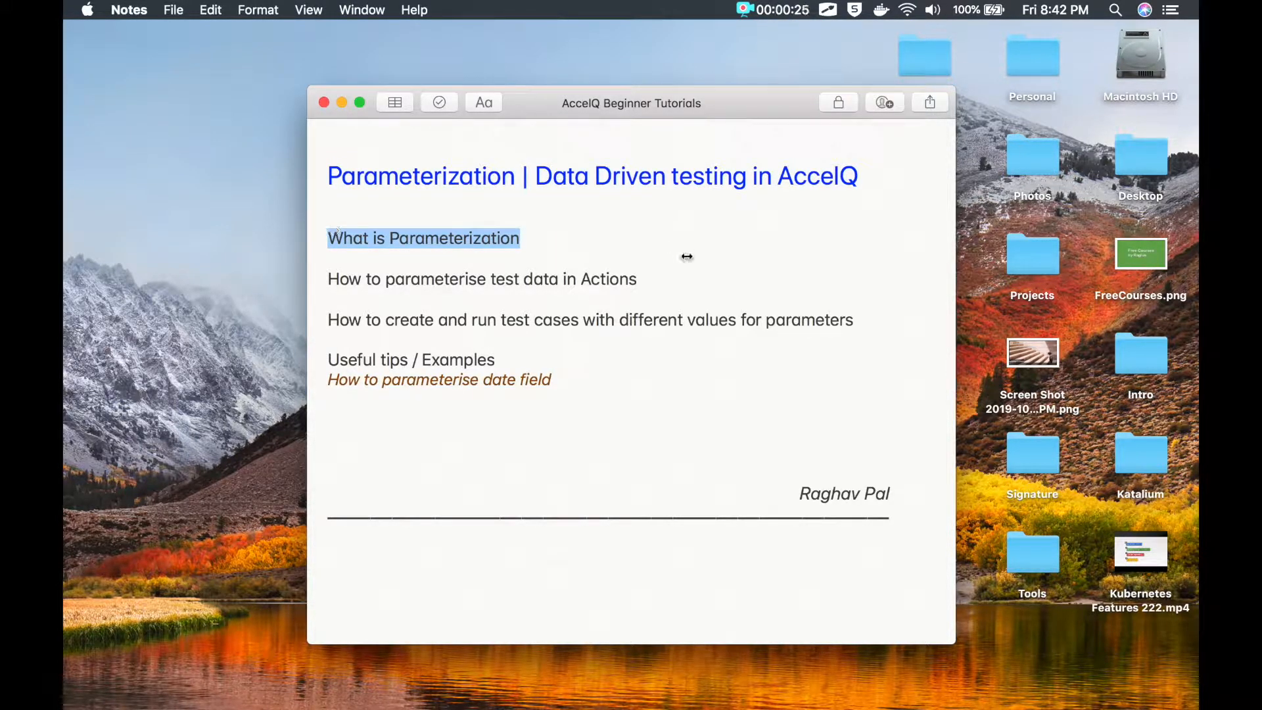
left_click_drag(642, 278, 327, 279)
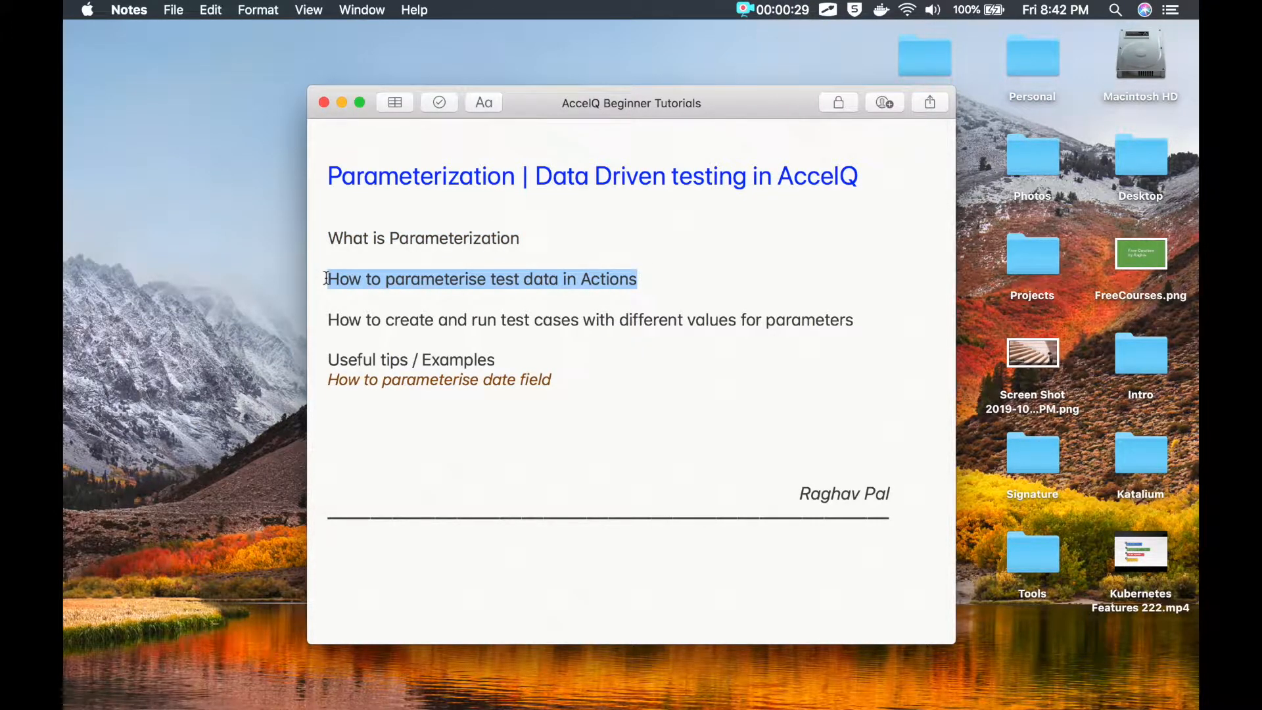
left_click_drag(329, 318, 858, 321)
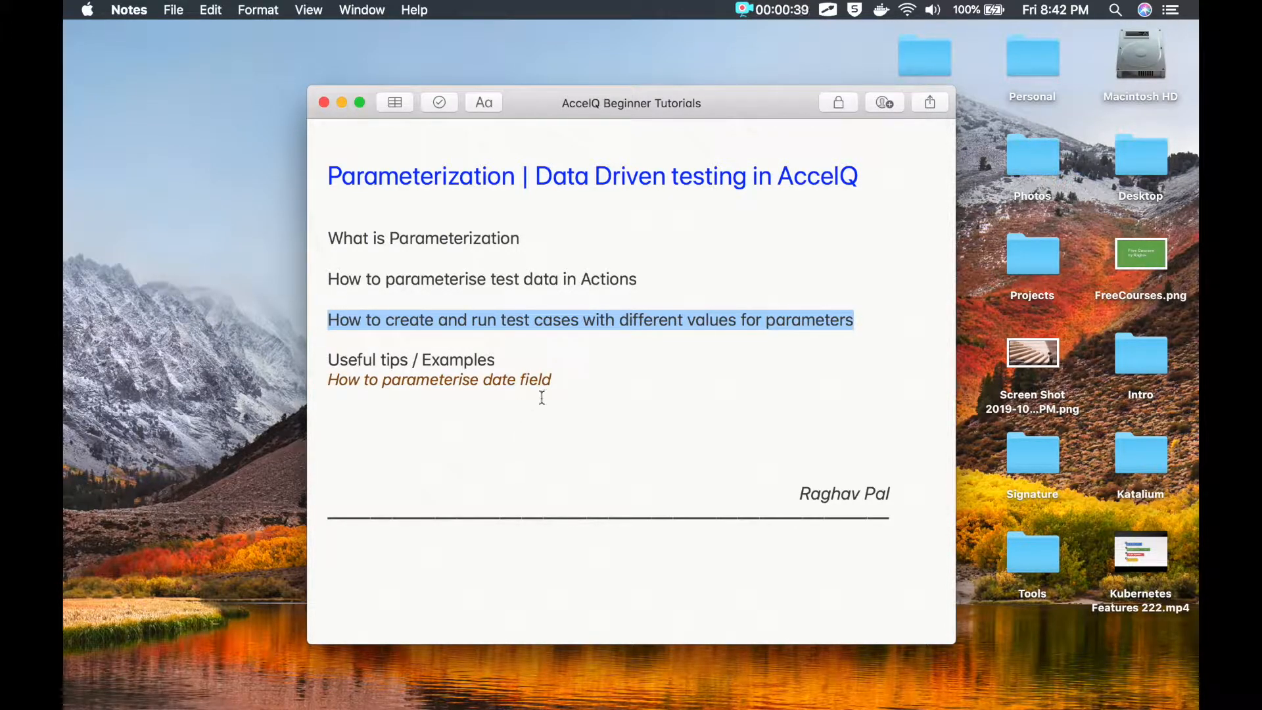
left_click_drag(559, 384, 263, 357)
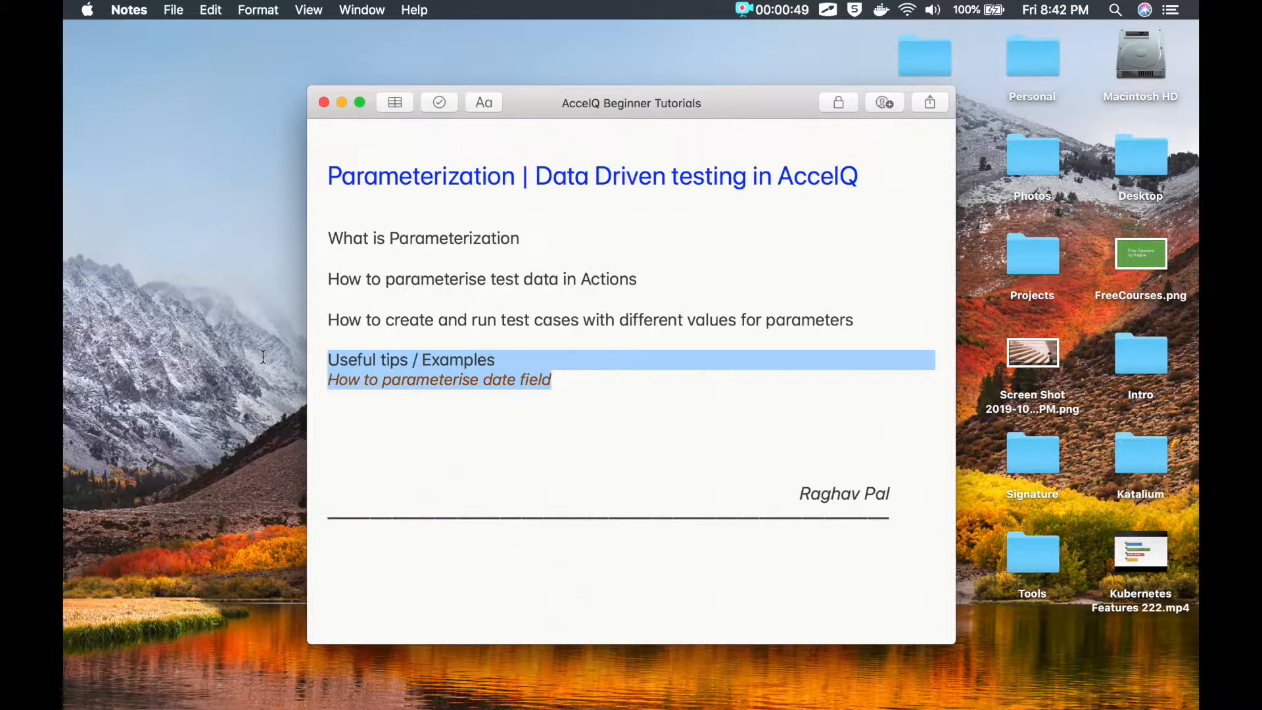
left_click(388, 357)
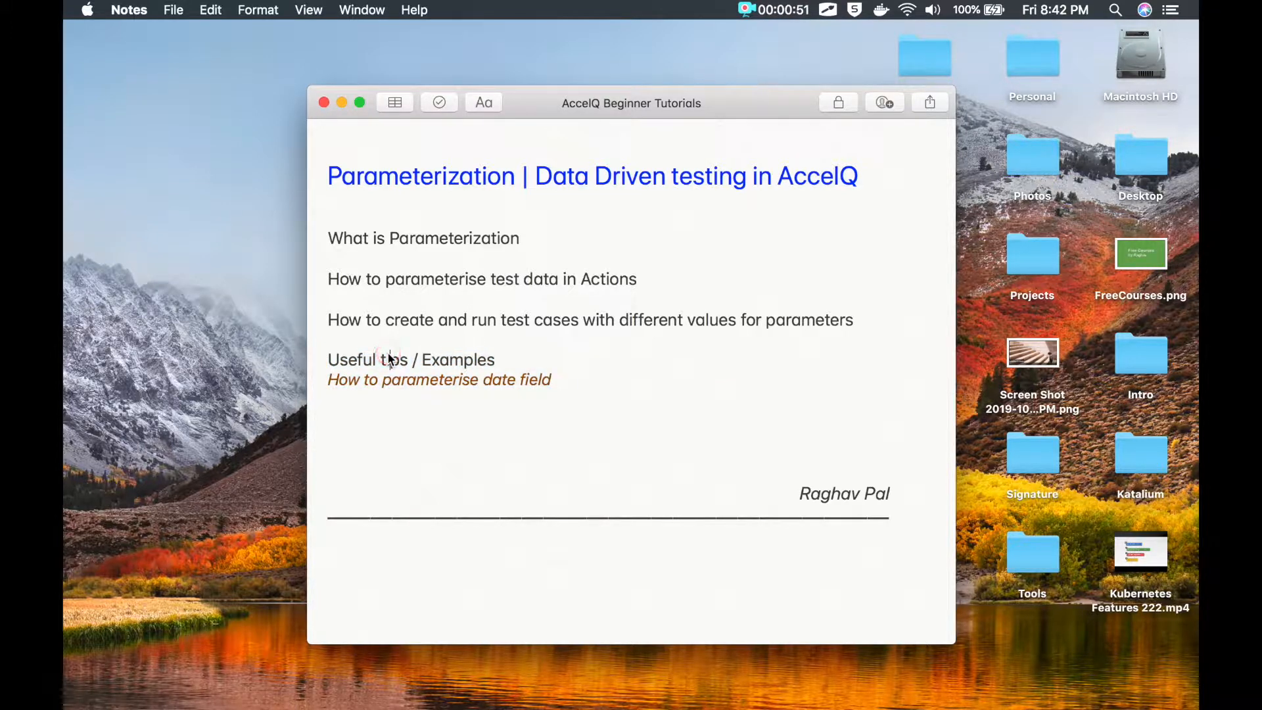
key("super+Tab")
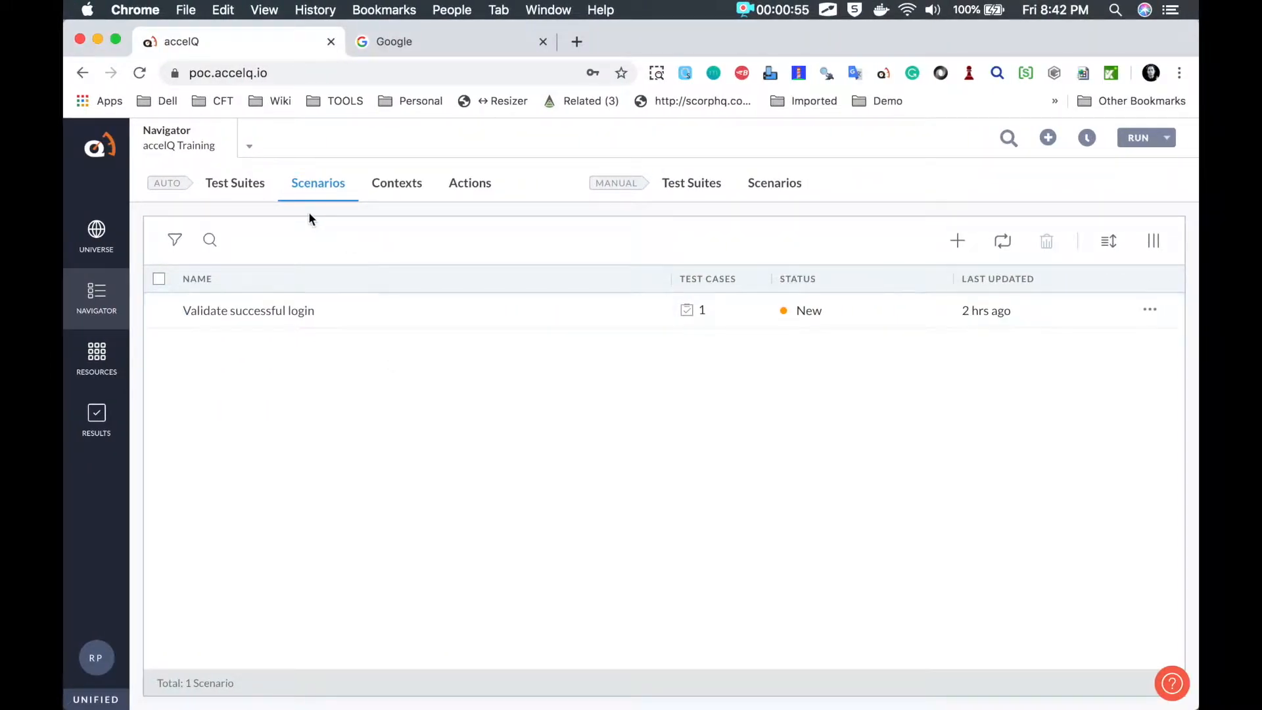
Step: Mark the 'Validate successful login' scenario, then open the Login to QBank action from Actions
key("ctrl+Tab")
mouse_move(220, 288)
left_mouse_down()
mouse_move(168, 330)
mouse_move(341, 320)
mouse_move(175, 287)
left_mouse_up()
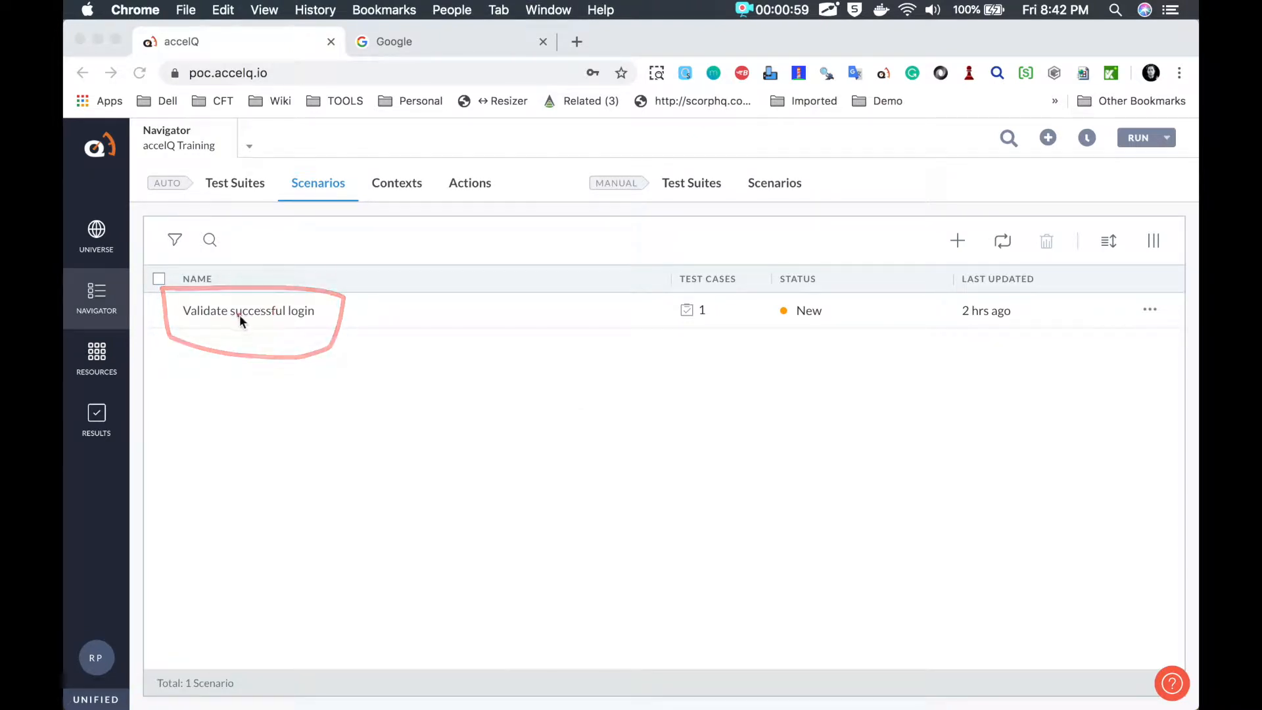
left_click(477, 190)
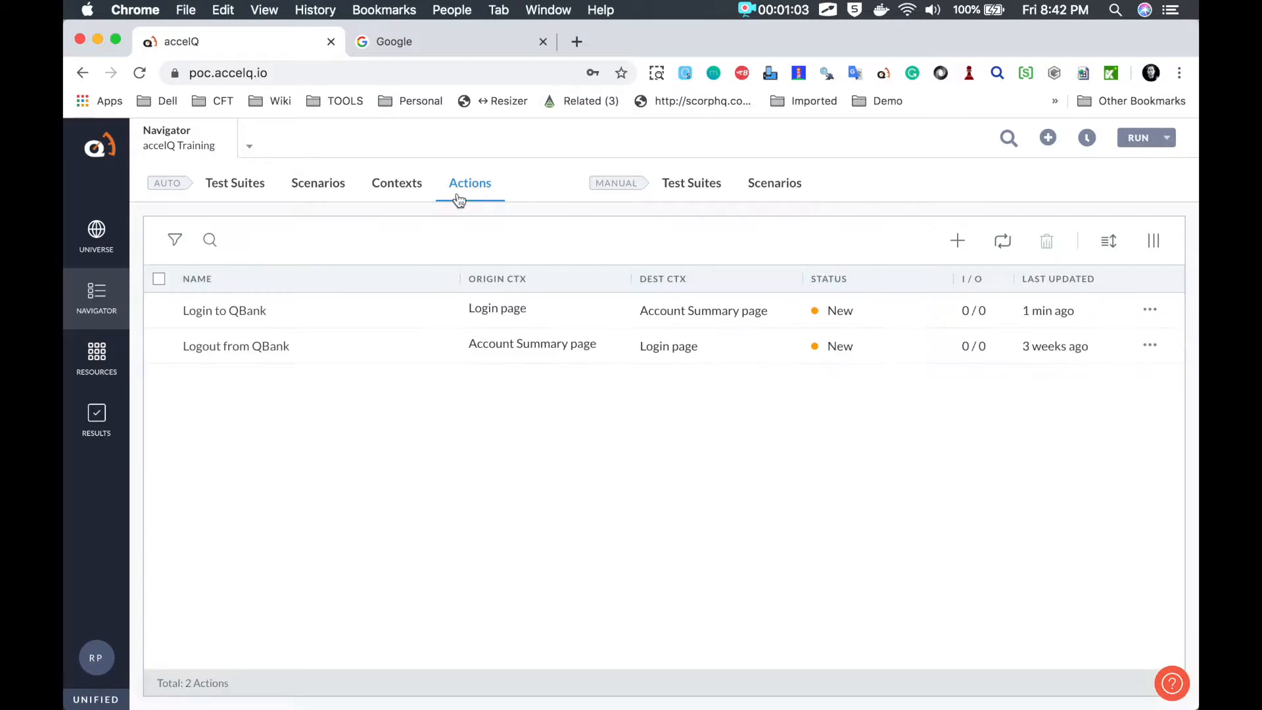
mouse_move(217, 263)
left_mouse_down()
mouse_move(196, 264)
mouse_move(302, 415)
mouse_move(199, 252)
mouse_move(178, 322)
mouse_move(302, 293)
mouse_move(197, 284)
left_mouse_up()
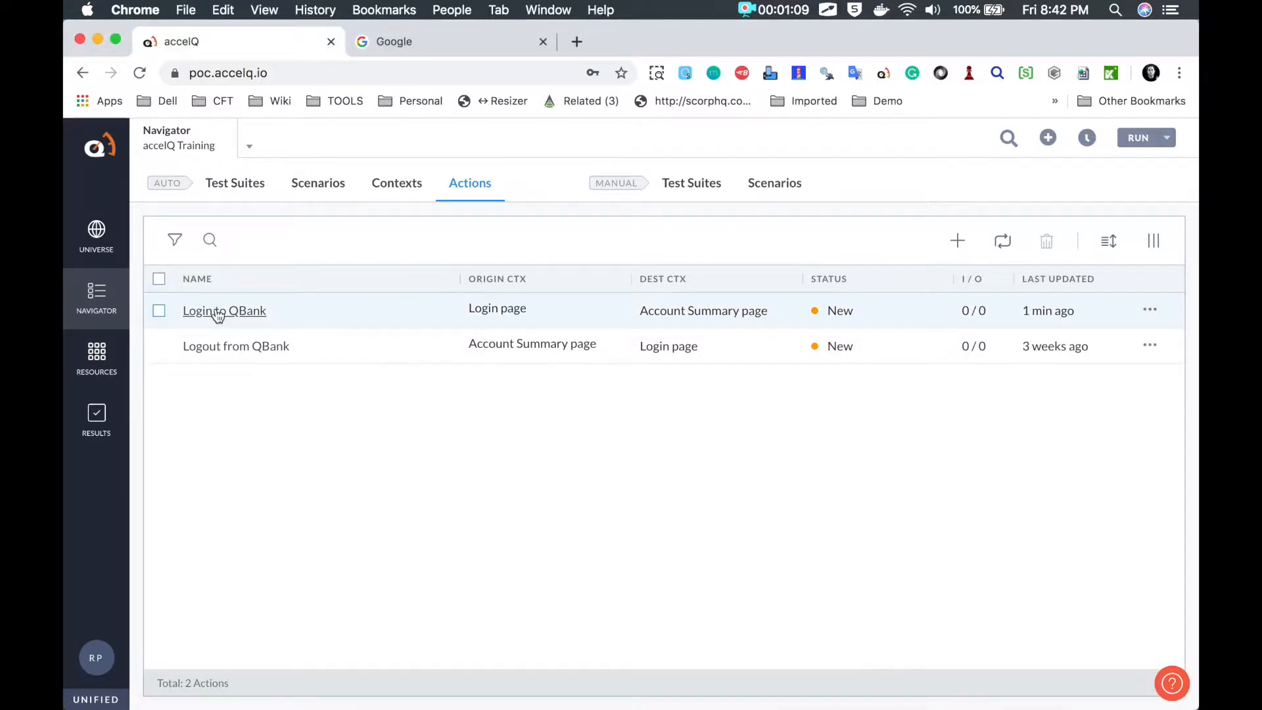
left_click(218, 311)
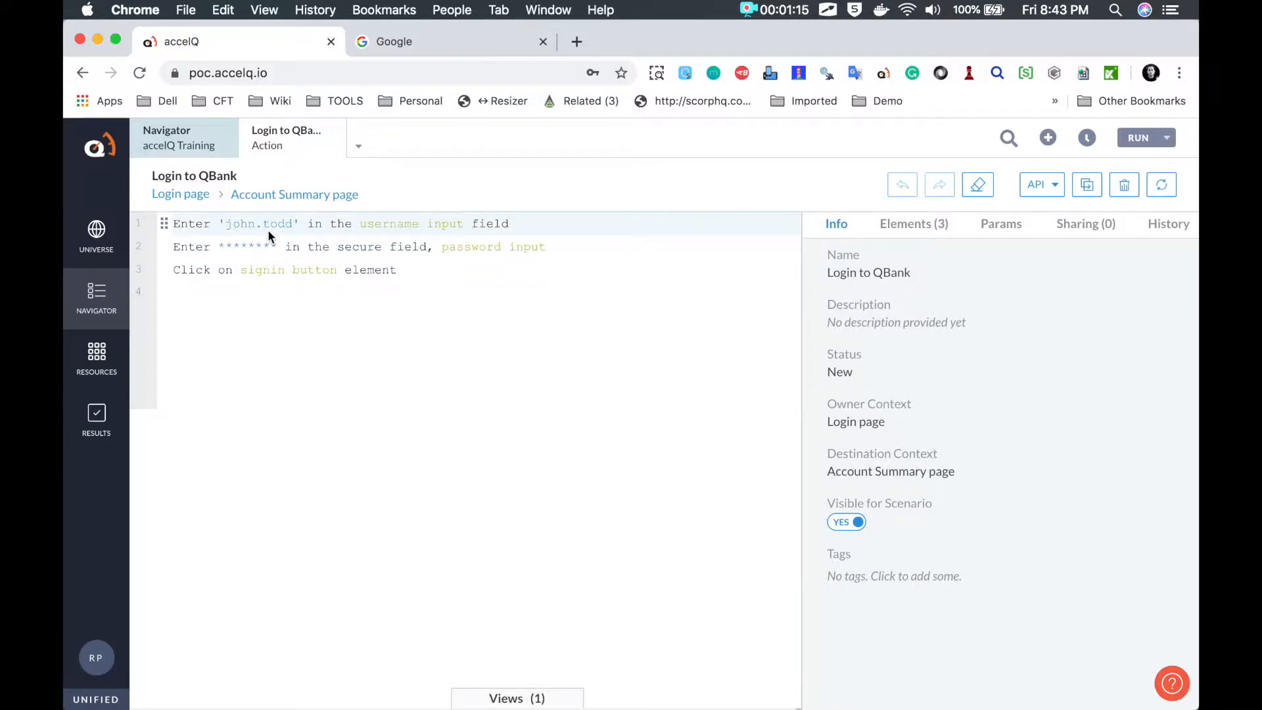
Step: Underline the username, password and signin steps, then return to the Notes agenda
key("alt+Tab")
left_click_drag(175, 234, 498, 229)
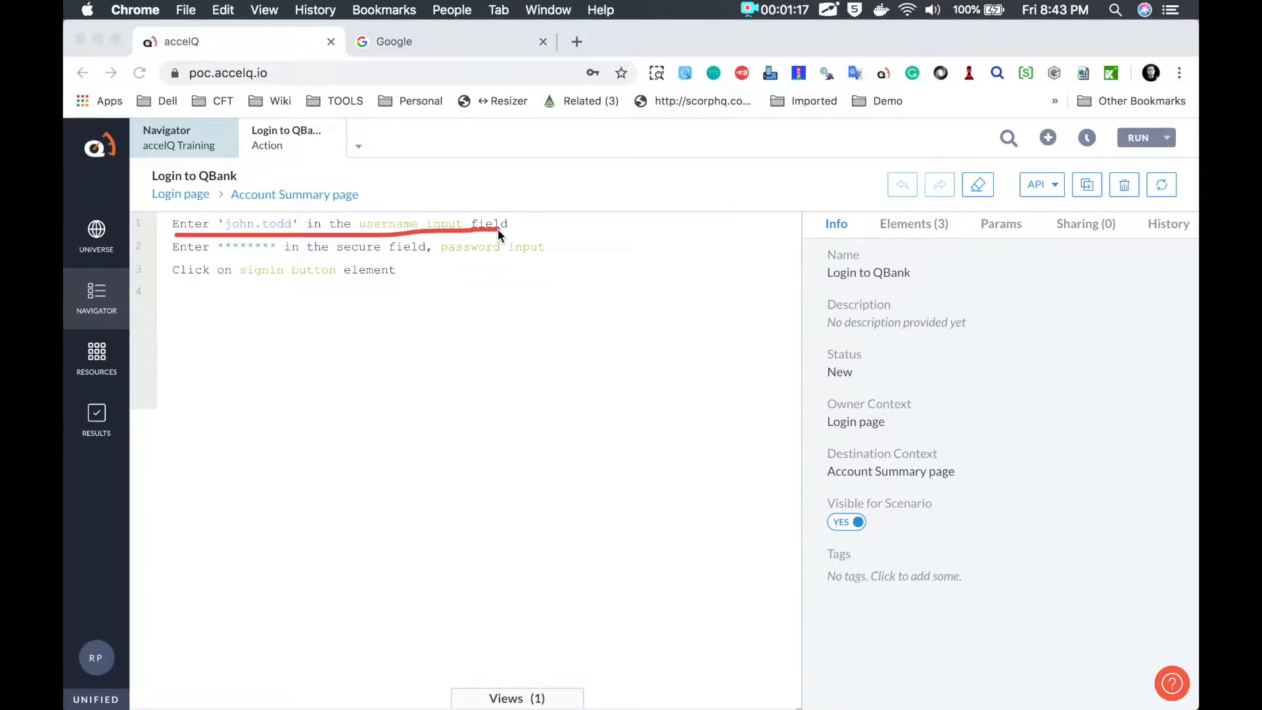
left_click_drag(174, 255, 535, 255)
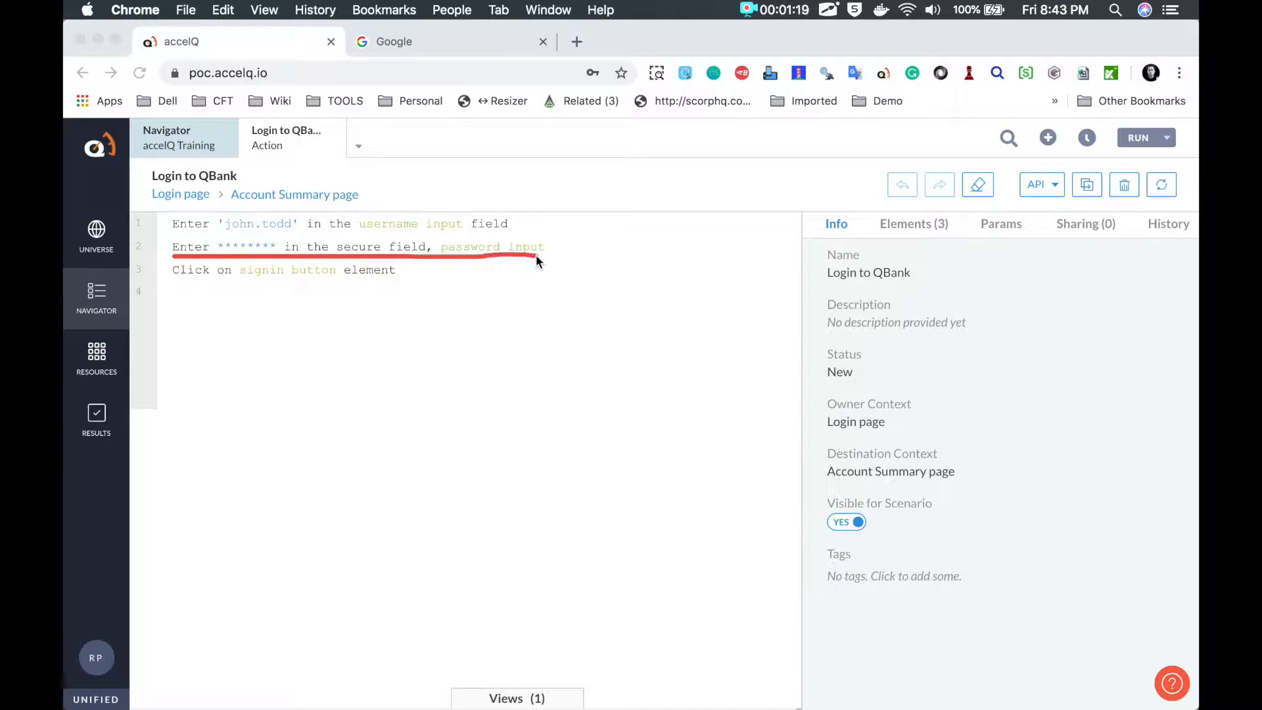
left_click_drag(167, 279, 391, 279)
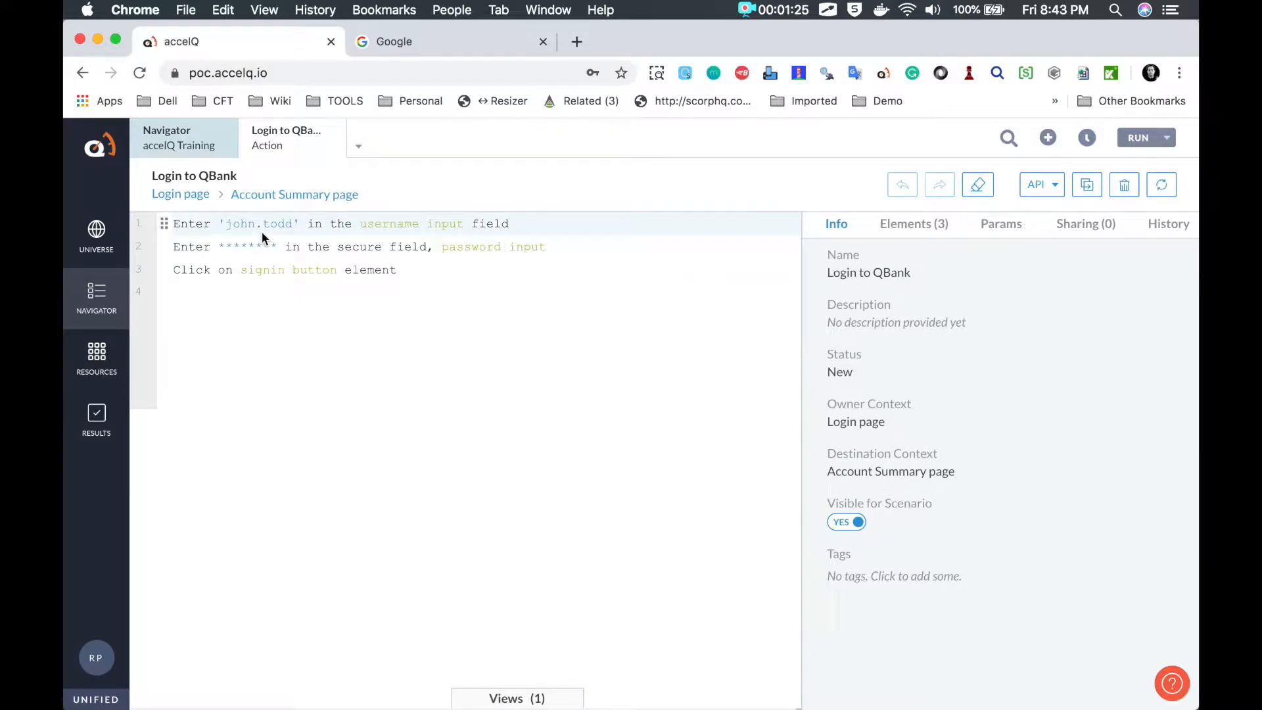
key("ctrl+Left")
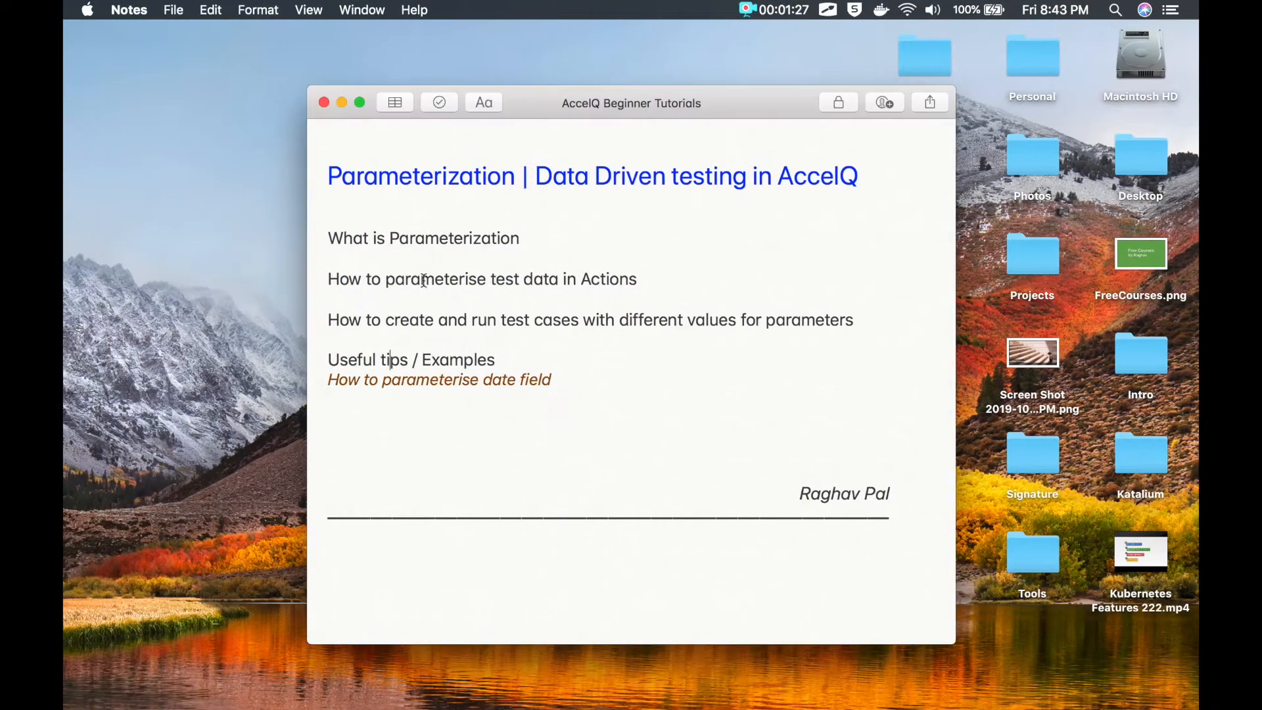
Step: Click into the Notes agenda, then return to accelQ's Login to QBank action editor
left_click(406, 259)
key("ctrl+Right")
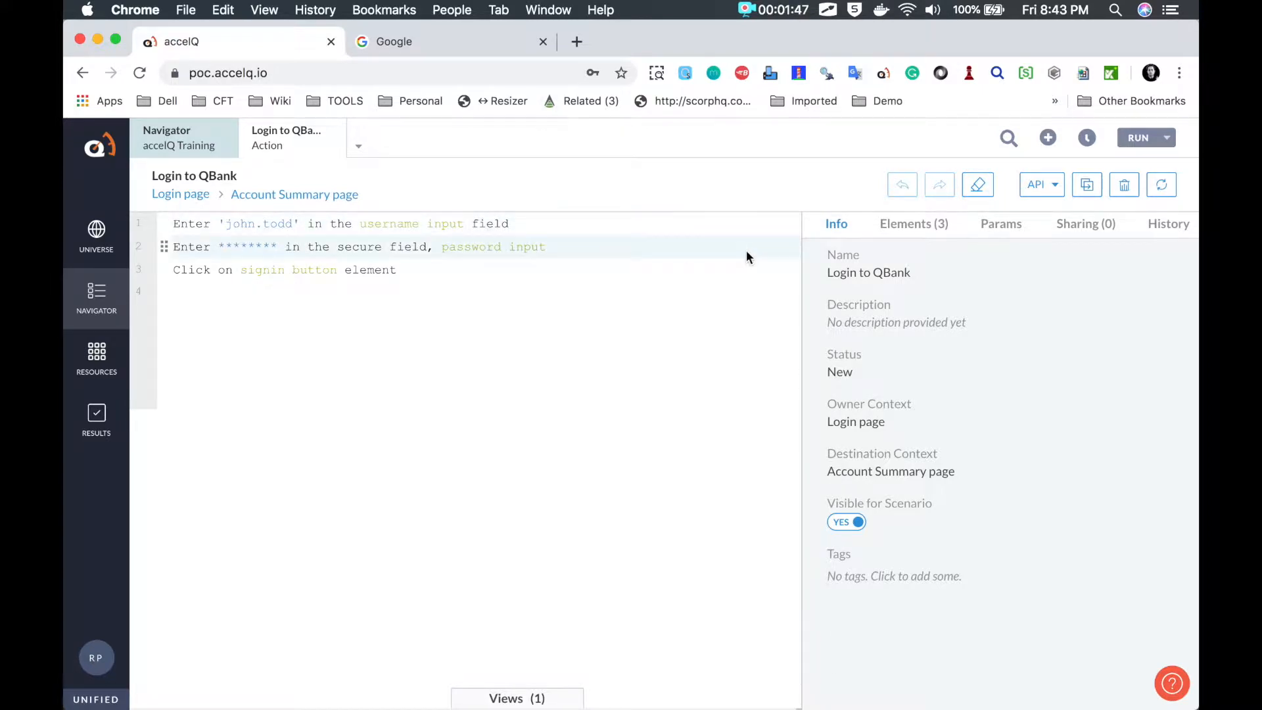
Step: Show Login to QBank's Params and expand Outputs, Local Parameters and Inputs, all empty
key("super+shift+a")
mouse_move(1001, 211)
left_mouse_down()
mouse_move(976, 248)
mouse_move(1024, 211)
mouse_move(995, 207)
left_mouse_up()
key("super+shift+a")
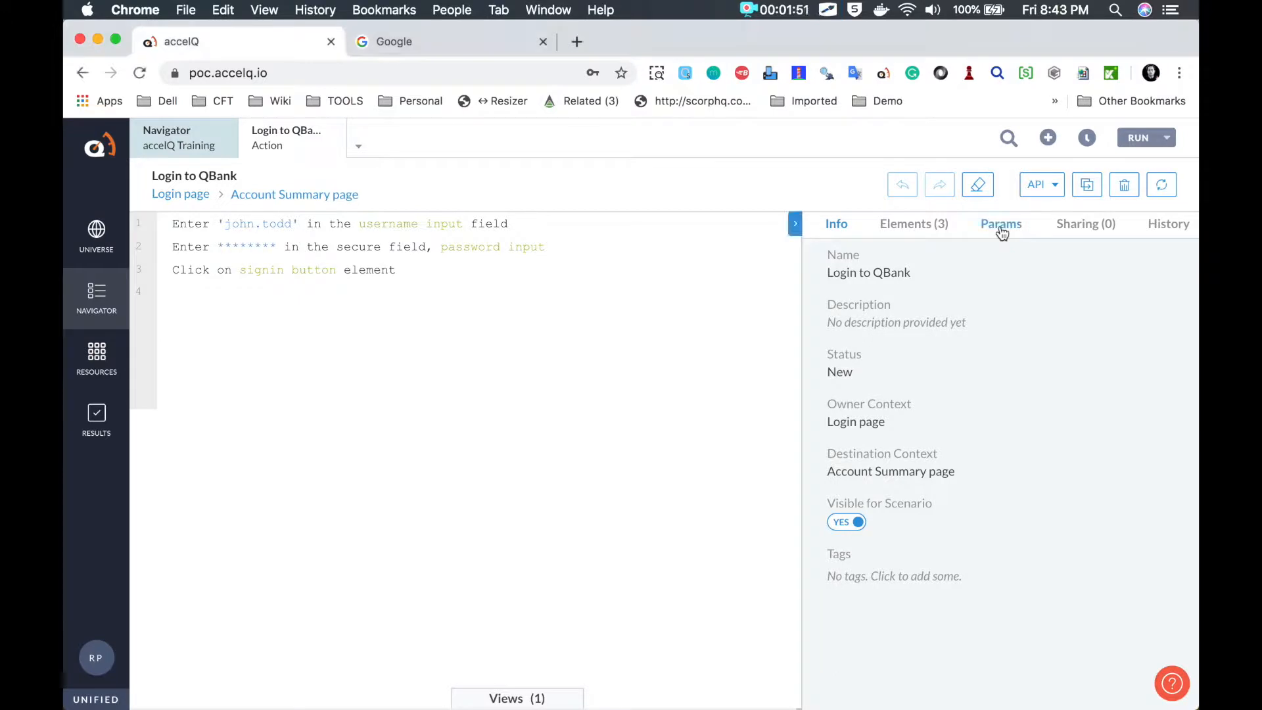
left_click(1000, 224)
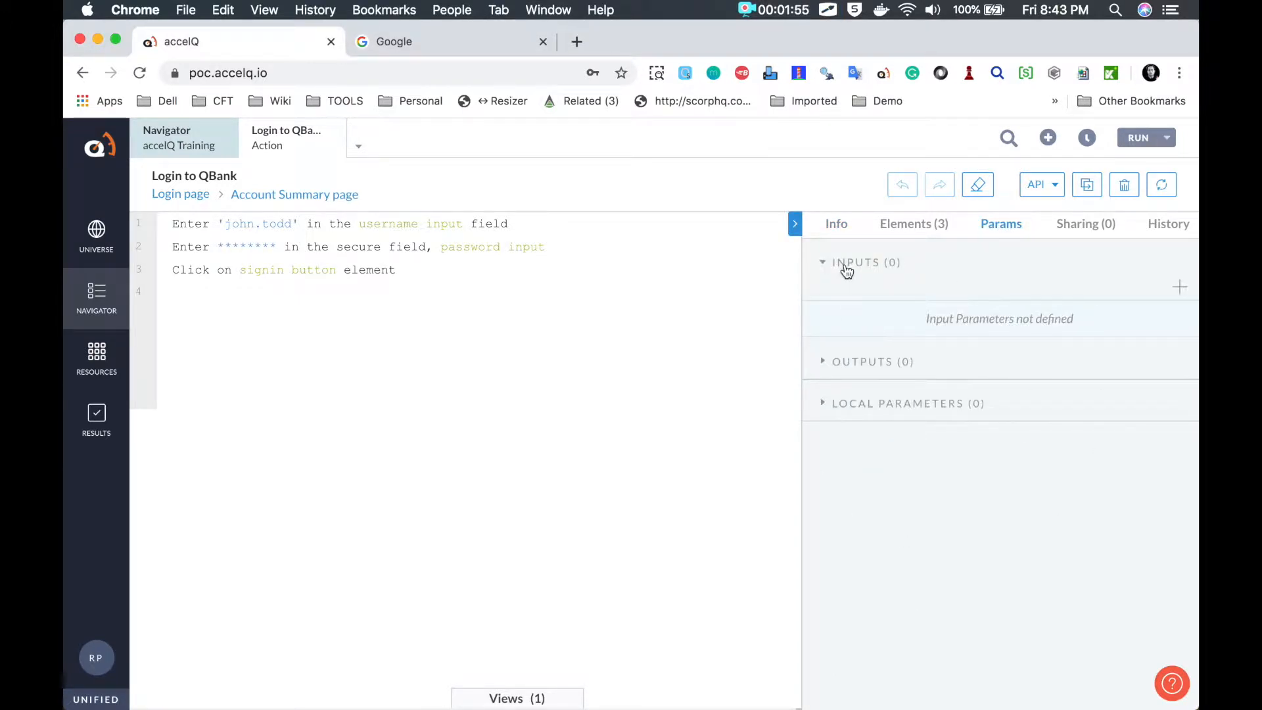
left_click(870, 363)
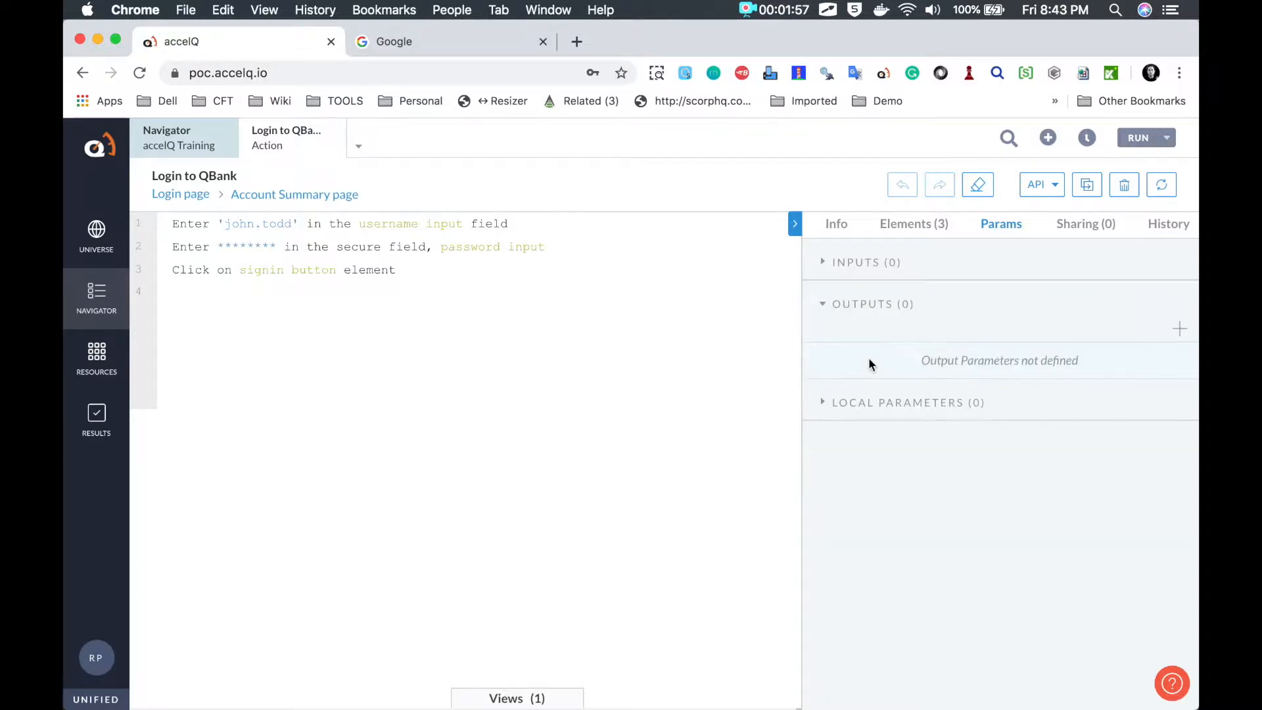
left_click(860, 404)
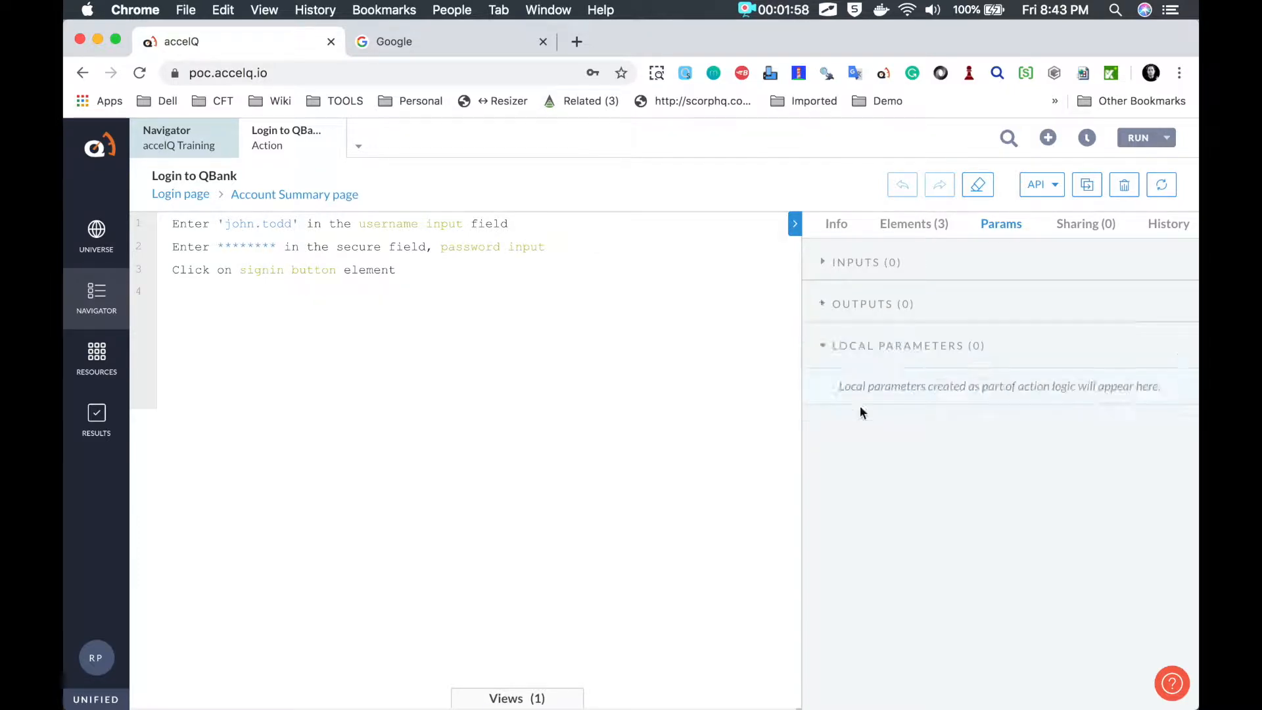
left_click(845, 269)
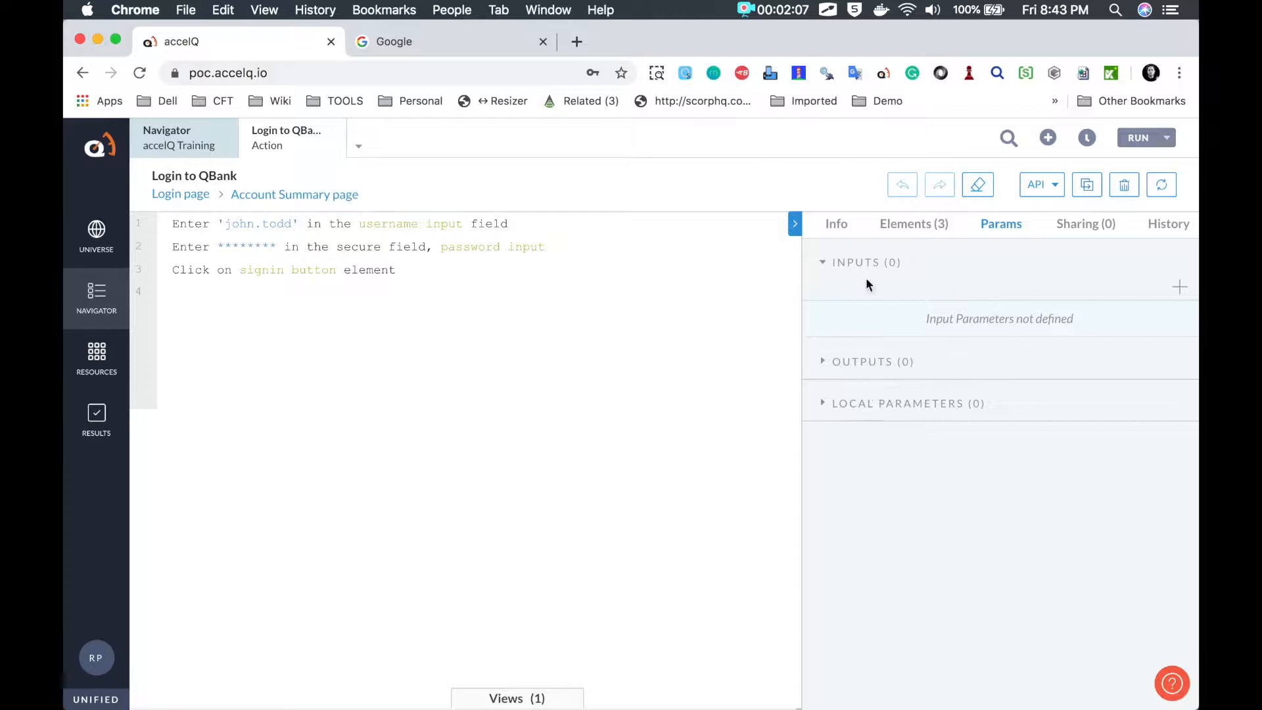
Step: Change step 1's username value type from a literal to Action Parameter
left_click(250, 227)
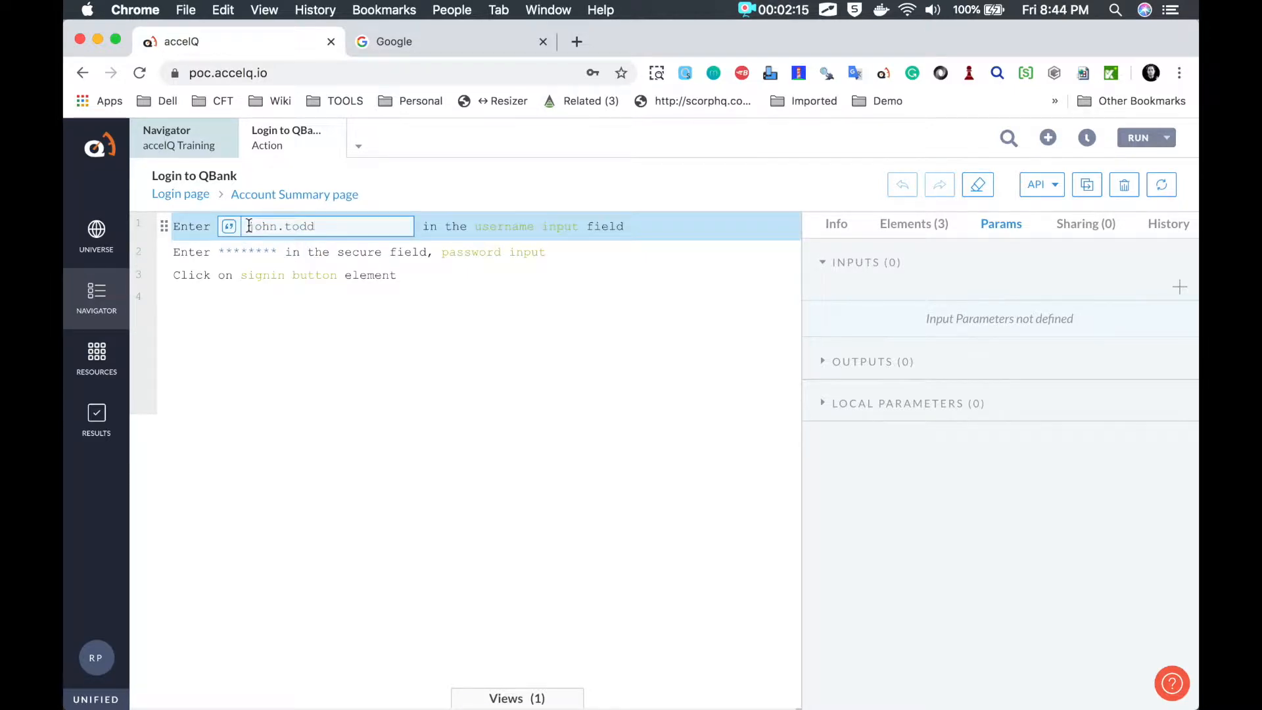
key("alt+Tab")
left_click_drag(218, 213, 225, 242)
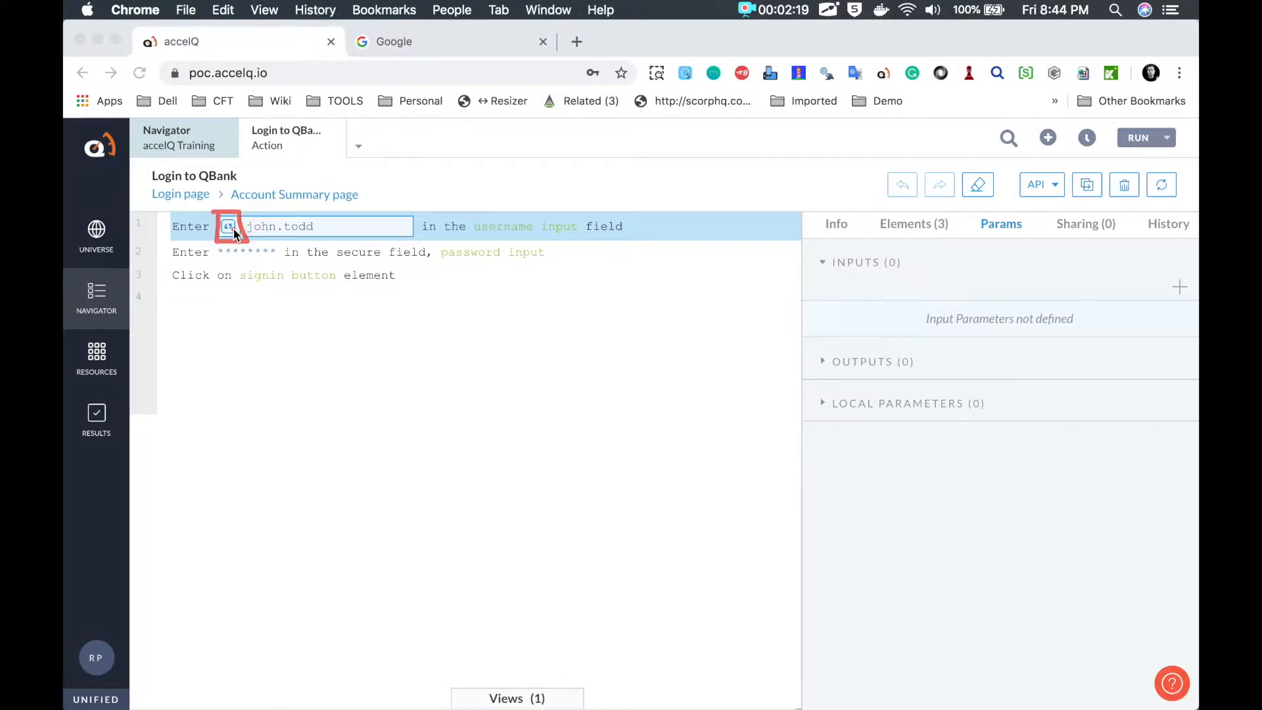
key("Escape")
left_click(232, 231)
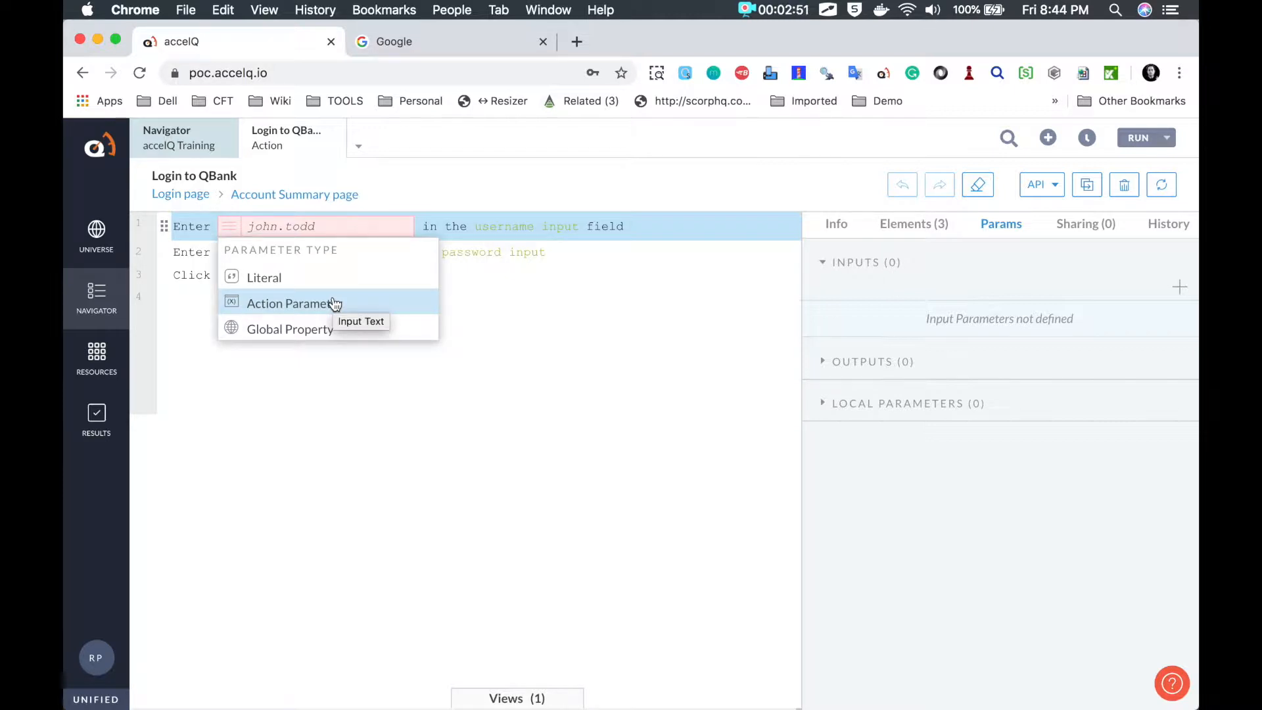
left_click(289, 302)
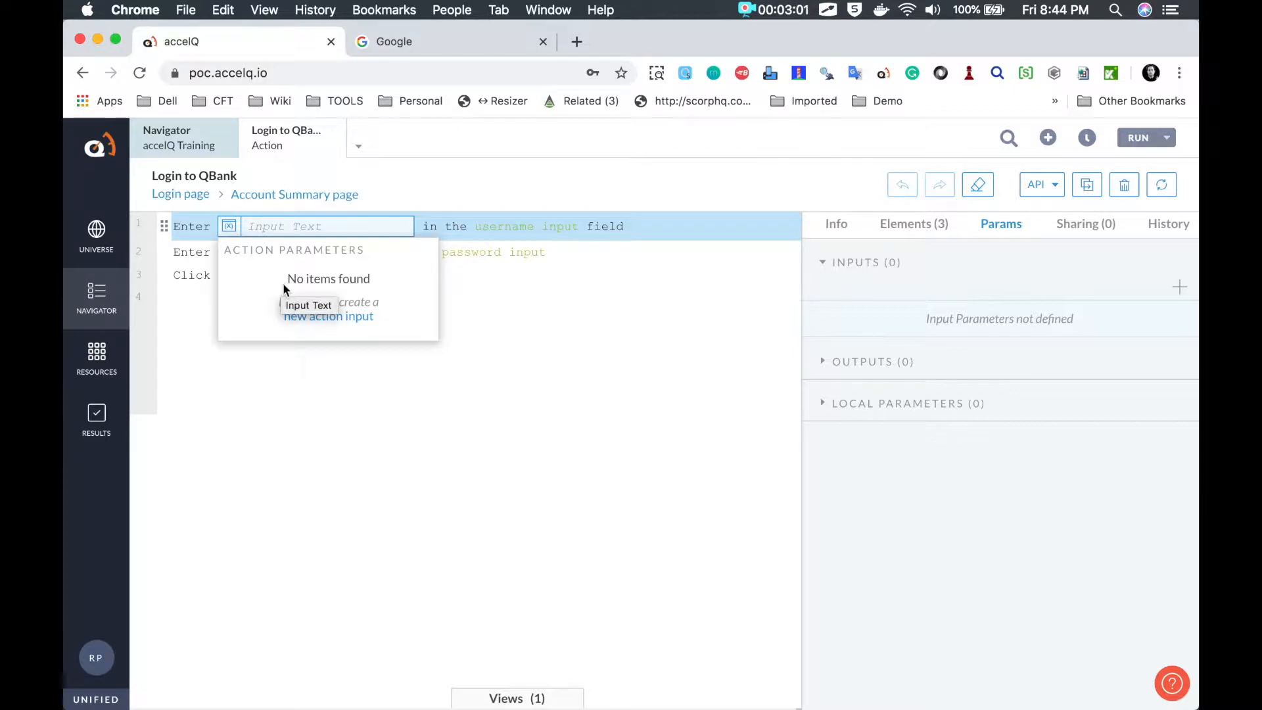
Step: Create a required Any Text action input named 'usesrname' for step 1 and save it
left_click(329, 318)
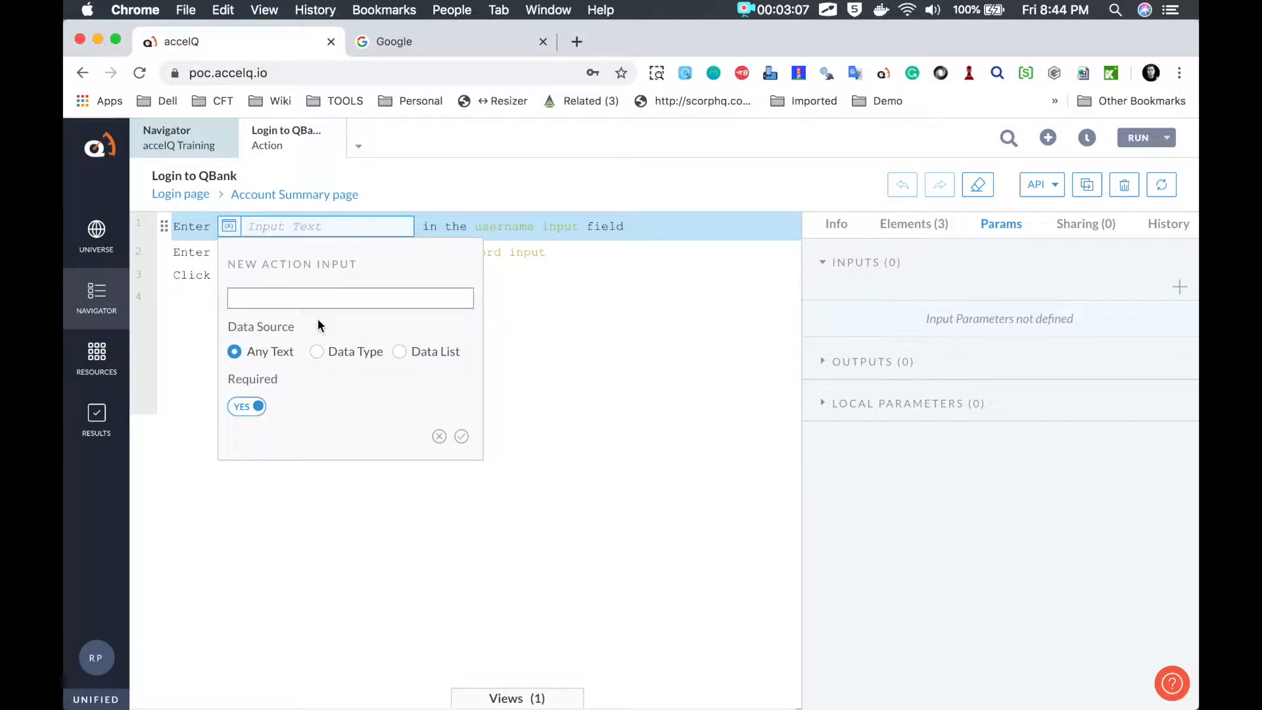
type("usesrname")
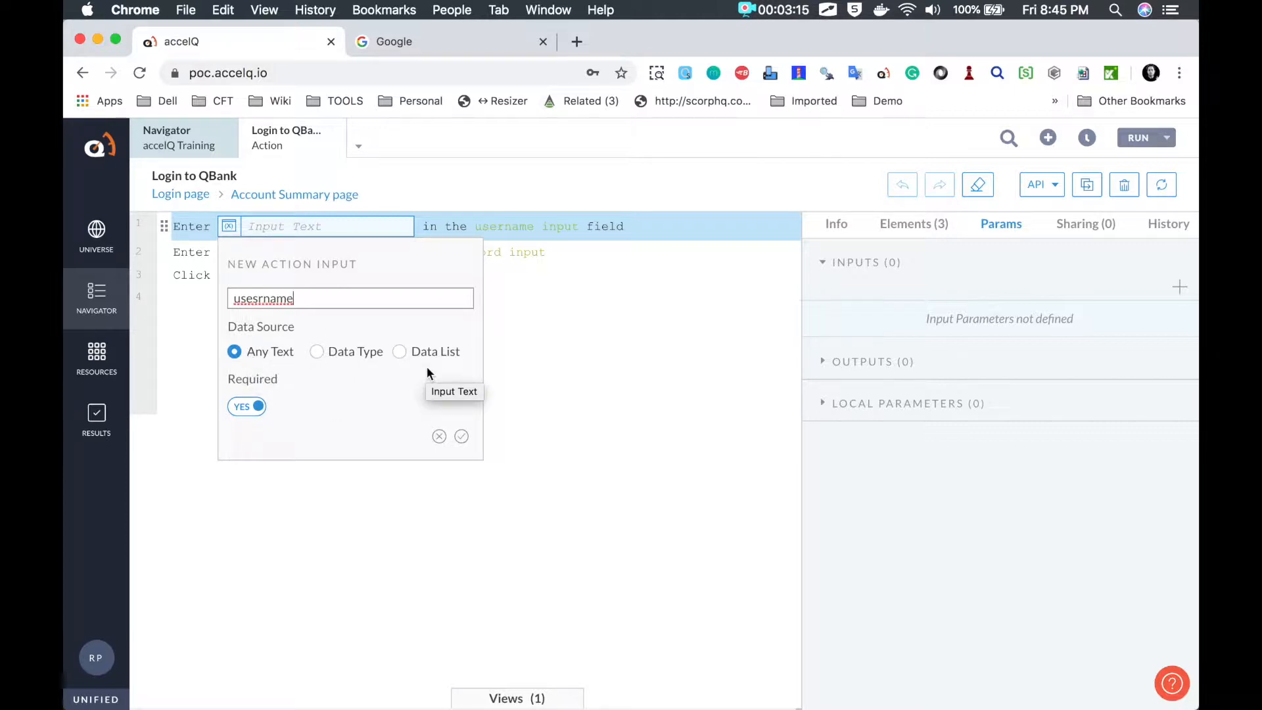
key("ctrl+Tab")
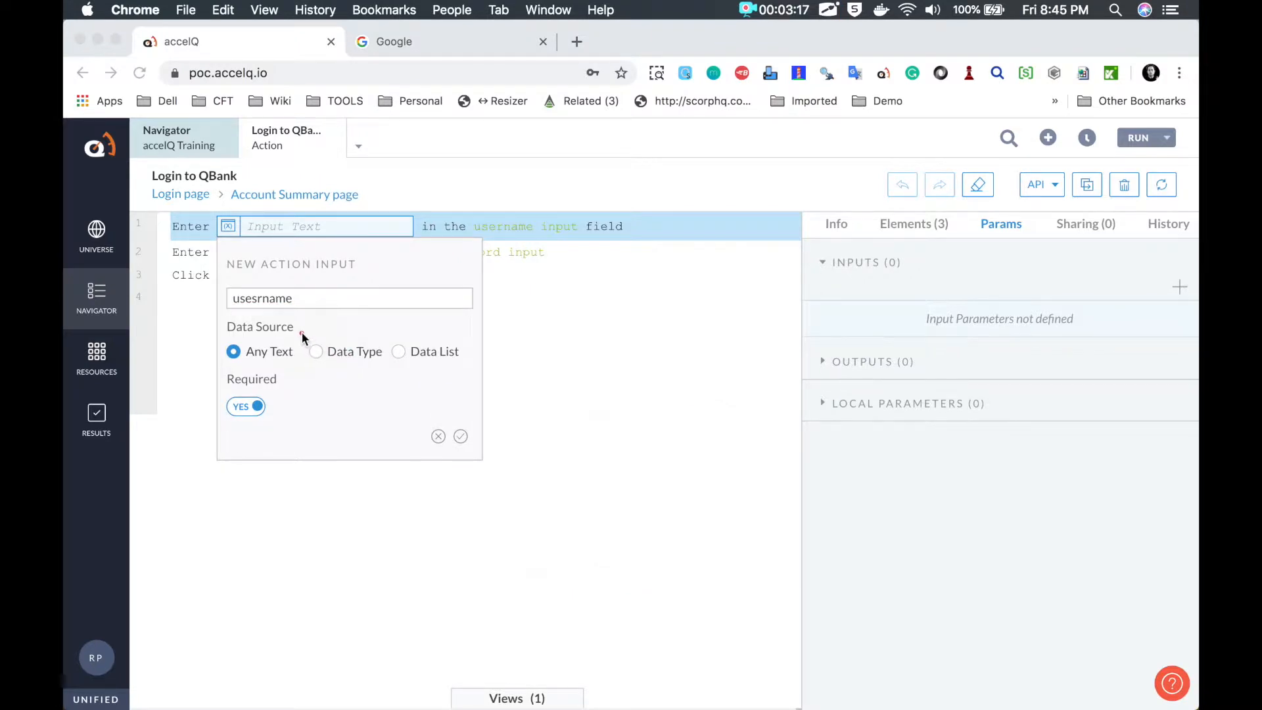
mouse_move(298, 360)
left_mouse_down()
mouse_move(482, 355)
mouse_move(398, 326)
left_mouse_up()
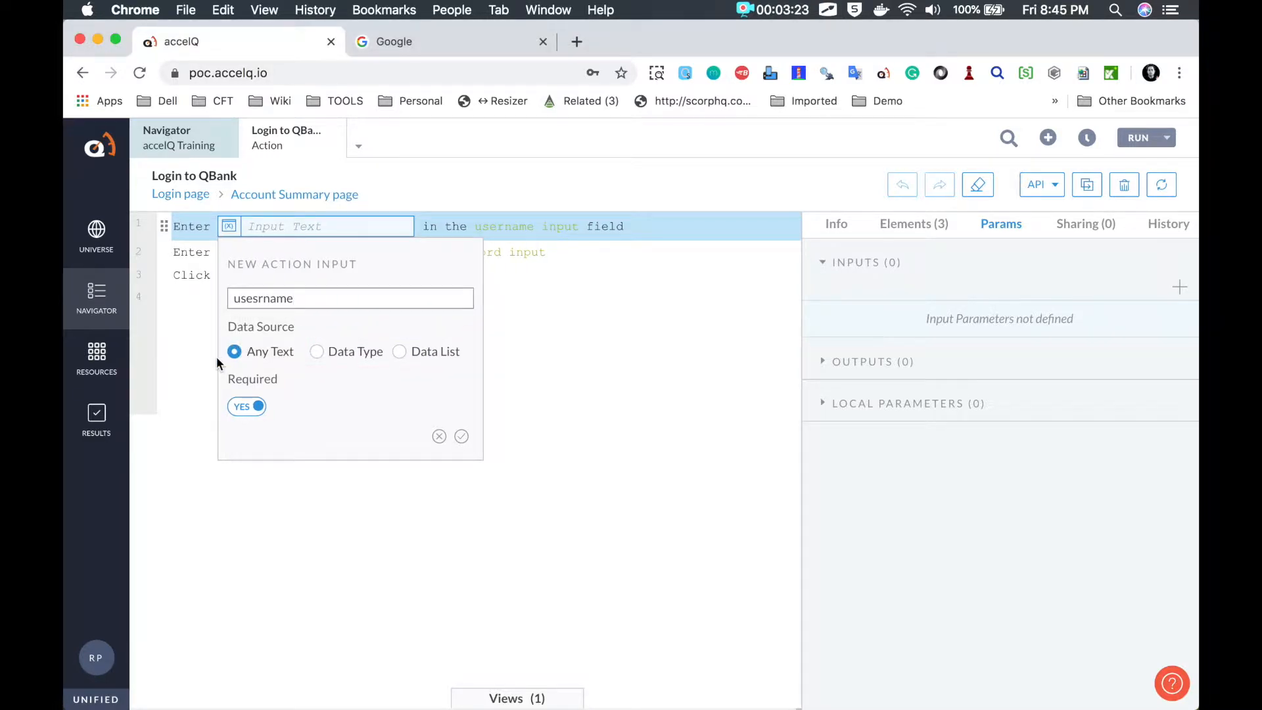
left_click(245, 408)
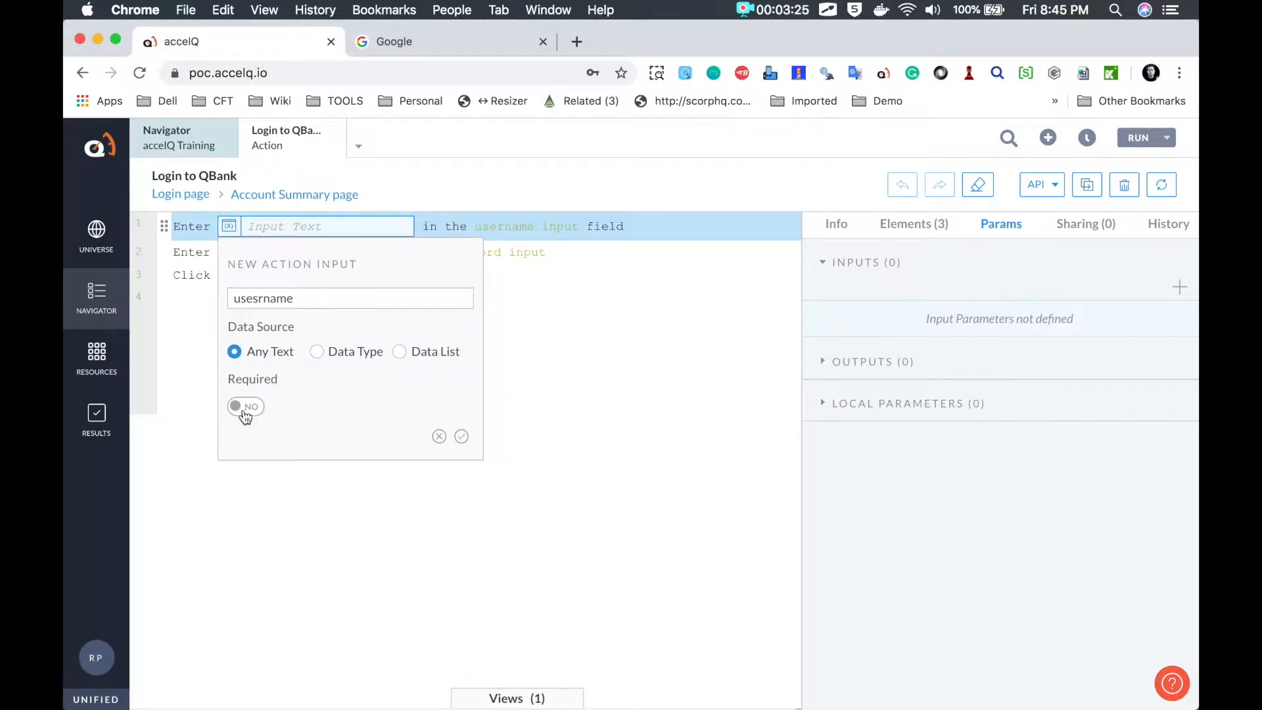
left_click(247, 408)
left_click(462, 437)
left_click(458, 437)
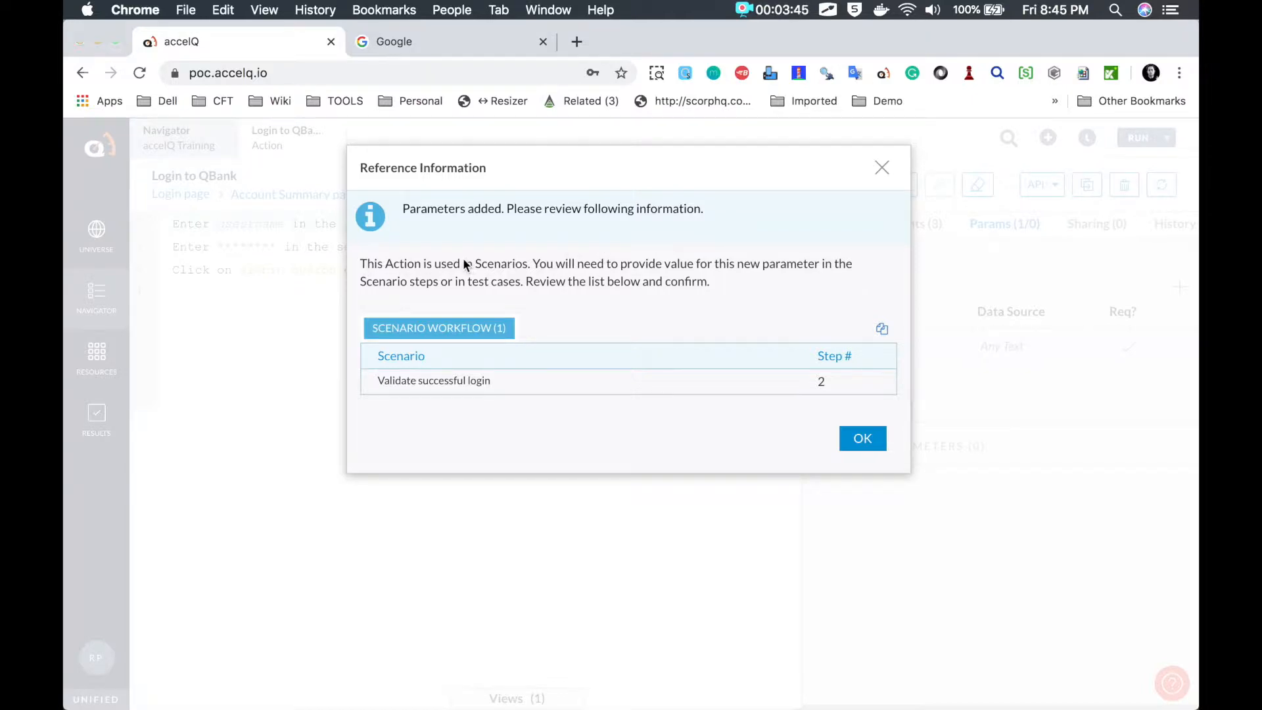
Step: Dismiss the Reference Information notice so step 1 reads 'Enter usesrname in the username input field'
key("ctrl+shift+a")
mouse_move(364, 248)
left_mouse_down()
mouse_move(358, 263)
mouse_move(625, 332)
mouse_move(847, 308)
mouse_move(863, 240)
mouse_move(397, 235)
mouse_move(360, 246)
left_mouse_up()
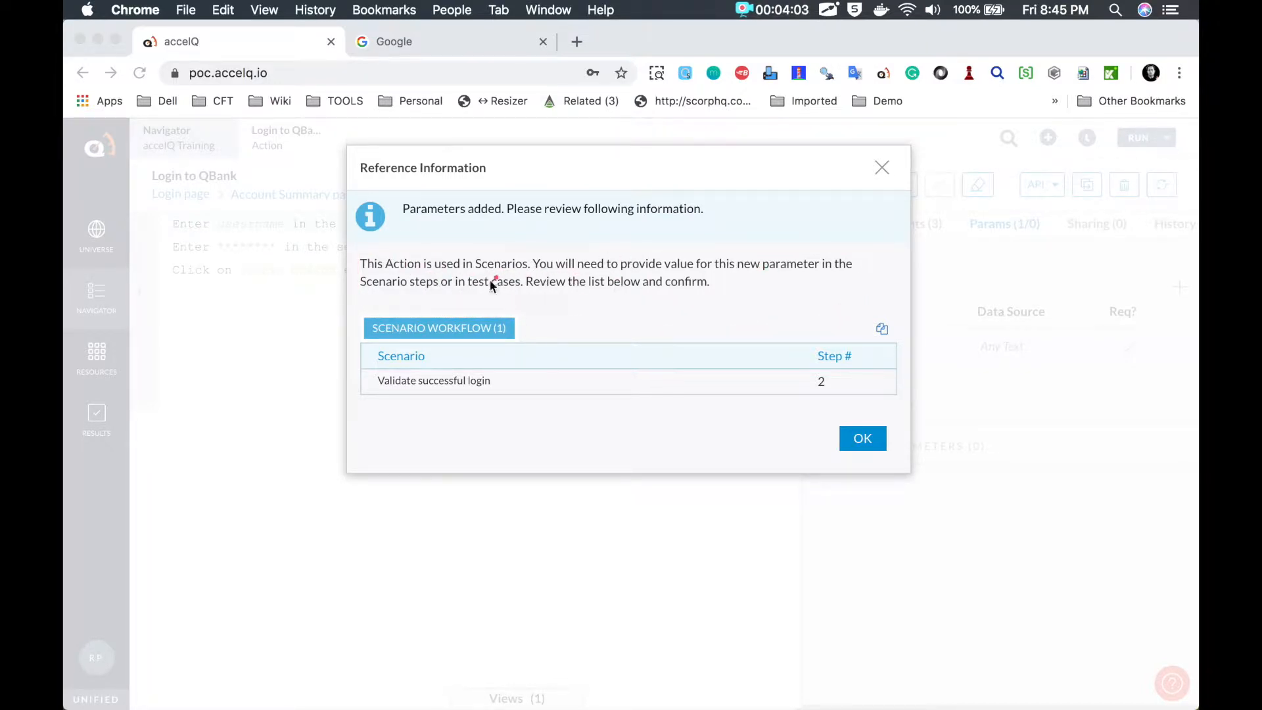
key("Escape")
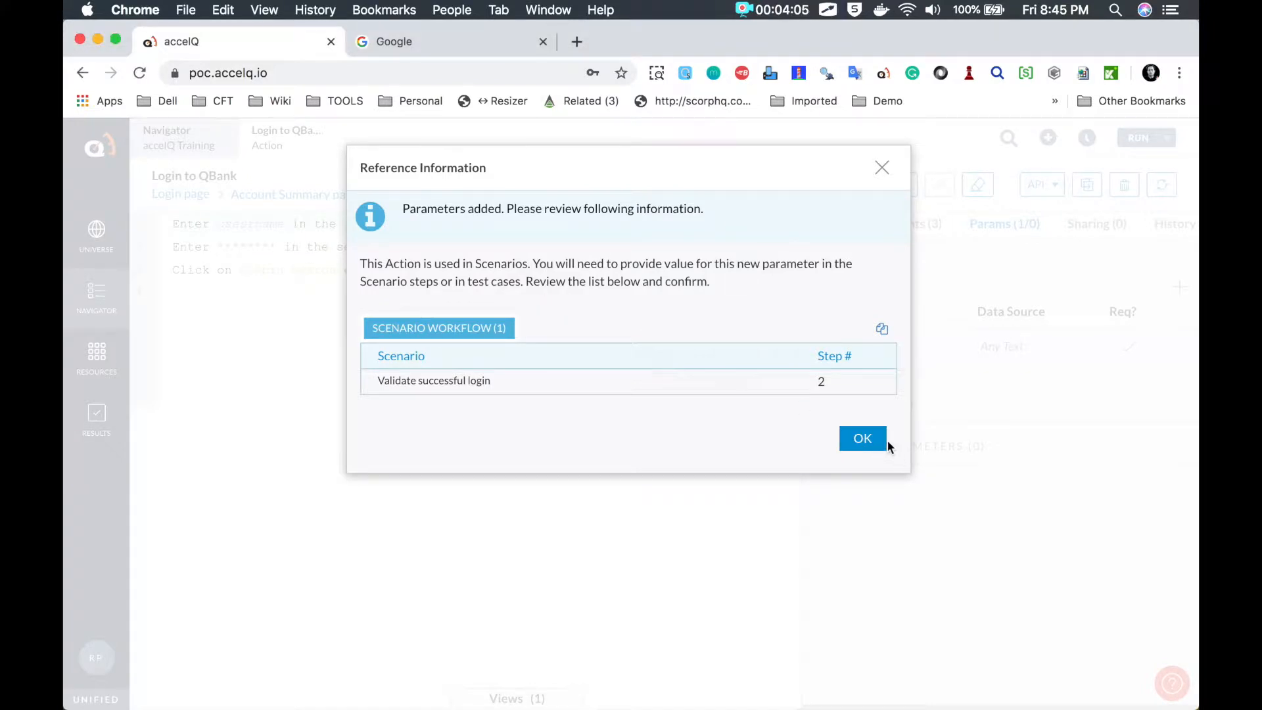
left_click(864, 439)
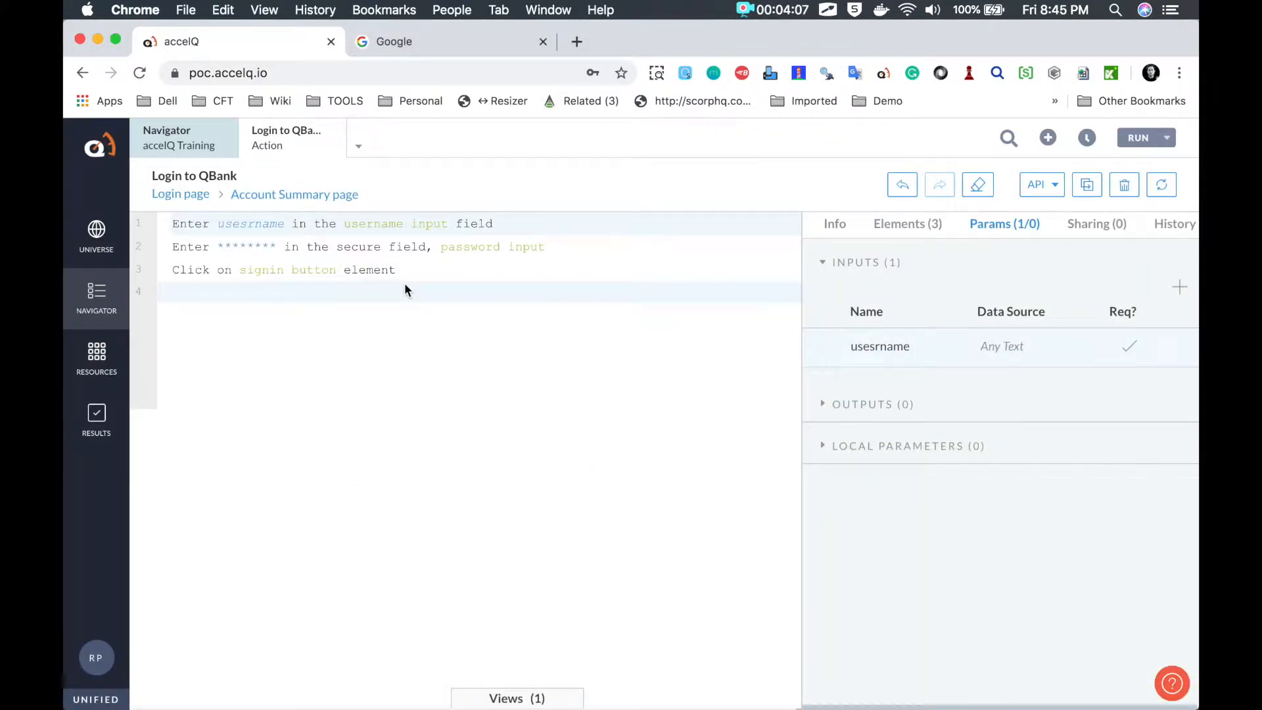
key("ctrl+Tab")
Step: Switch line 2's masked password value to an Action Parameter
mouse_move(236, 204)
left_mouse_down()
mouse_move(216, 242)
mouse_move(293, 206)
mouse_move(222, 201)
left_mouse_up()
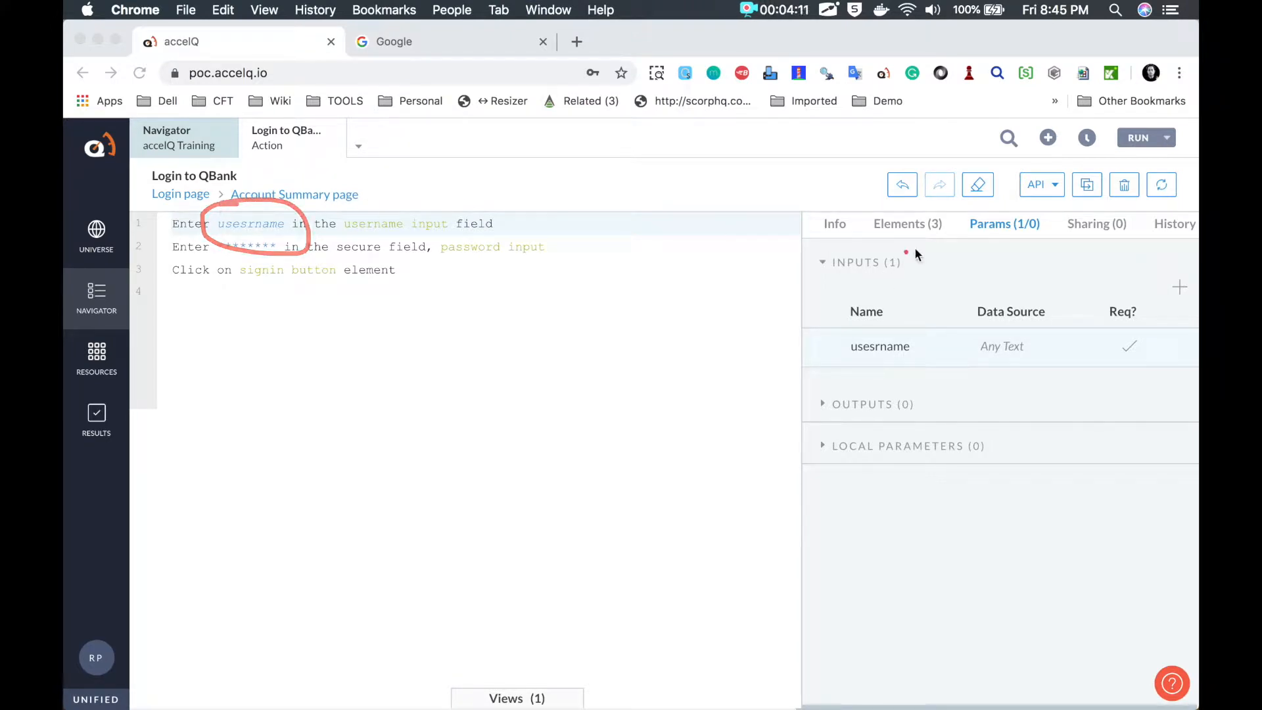
mouse_move(985, 213)
left_mouse_down()
mouse_move(1048, 249)
mouse_move(1038, 212)
left_mouse_up()
mouse_move(826, 308)
left_mouse_down()
mouse_move(1145, 386)
mouse_move(1164, 274)
mouse_move(830, 302)
mouse_move(827, 314)
left_mouse_up()
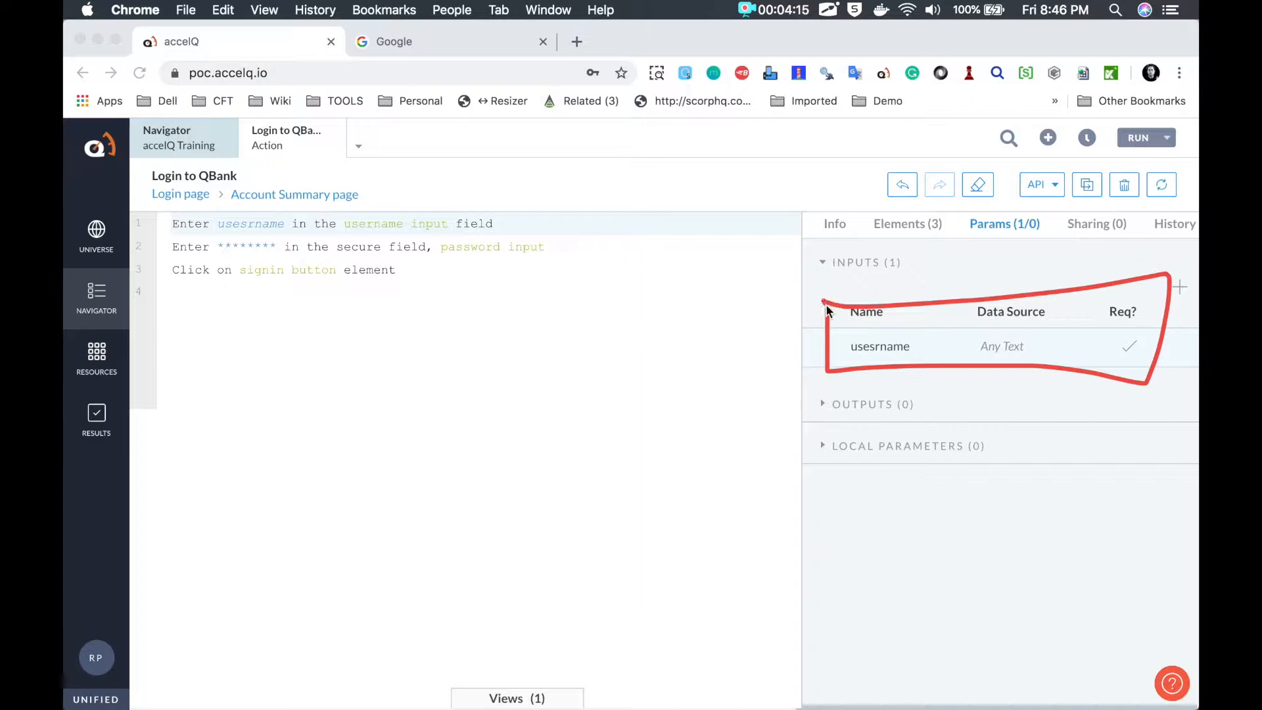
key("Escape")
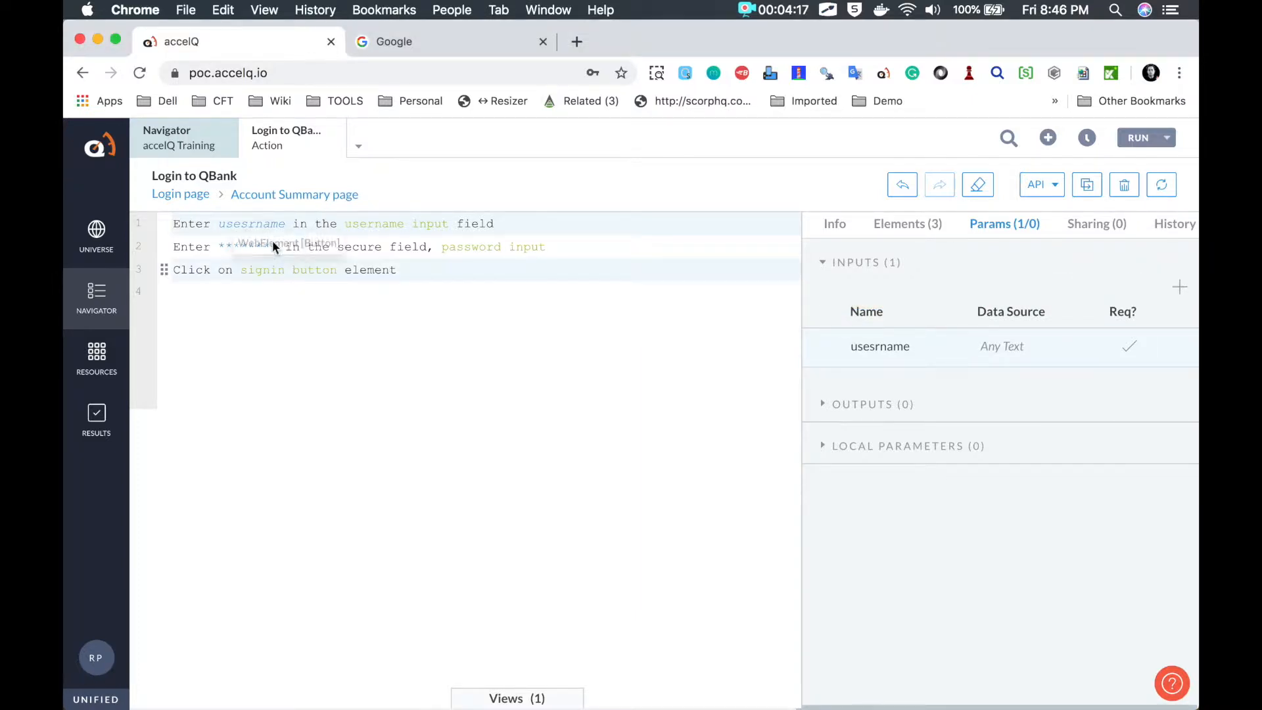
left_click(251, 254)
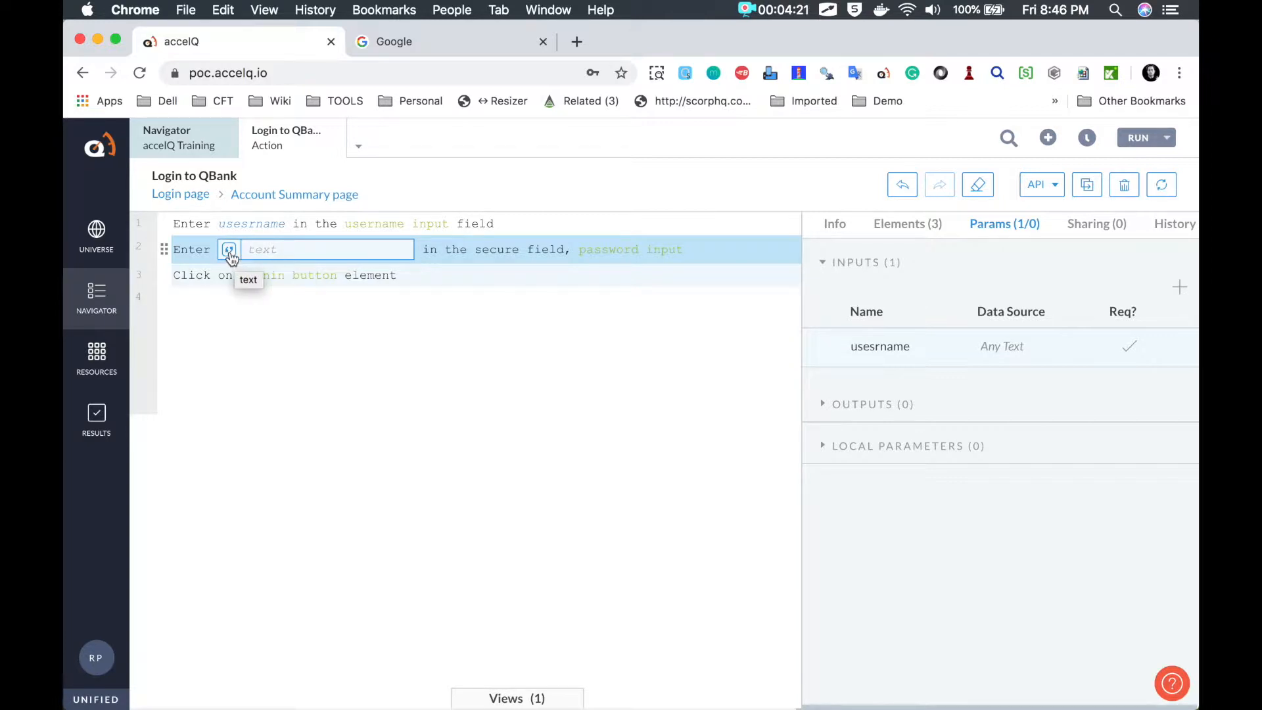
left_click(229, 255)
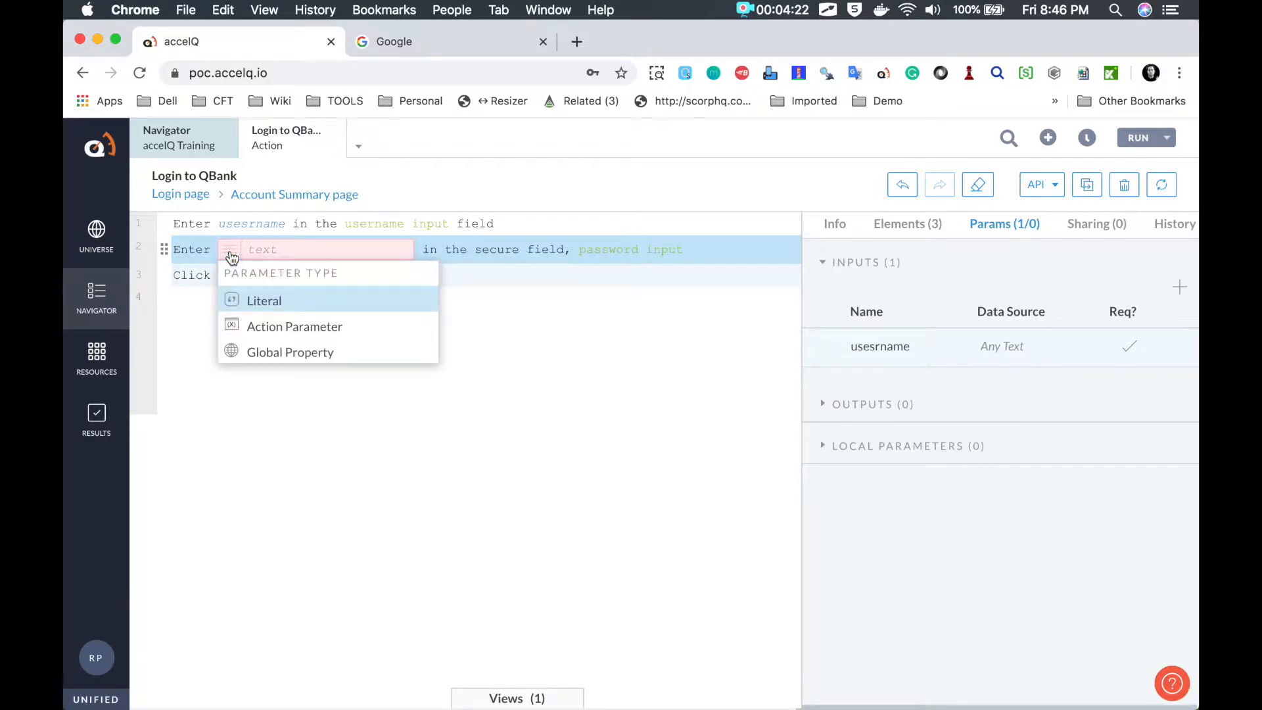
left_click(266, 332)
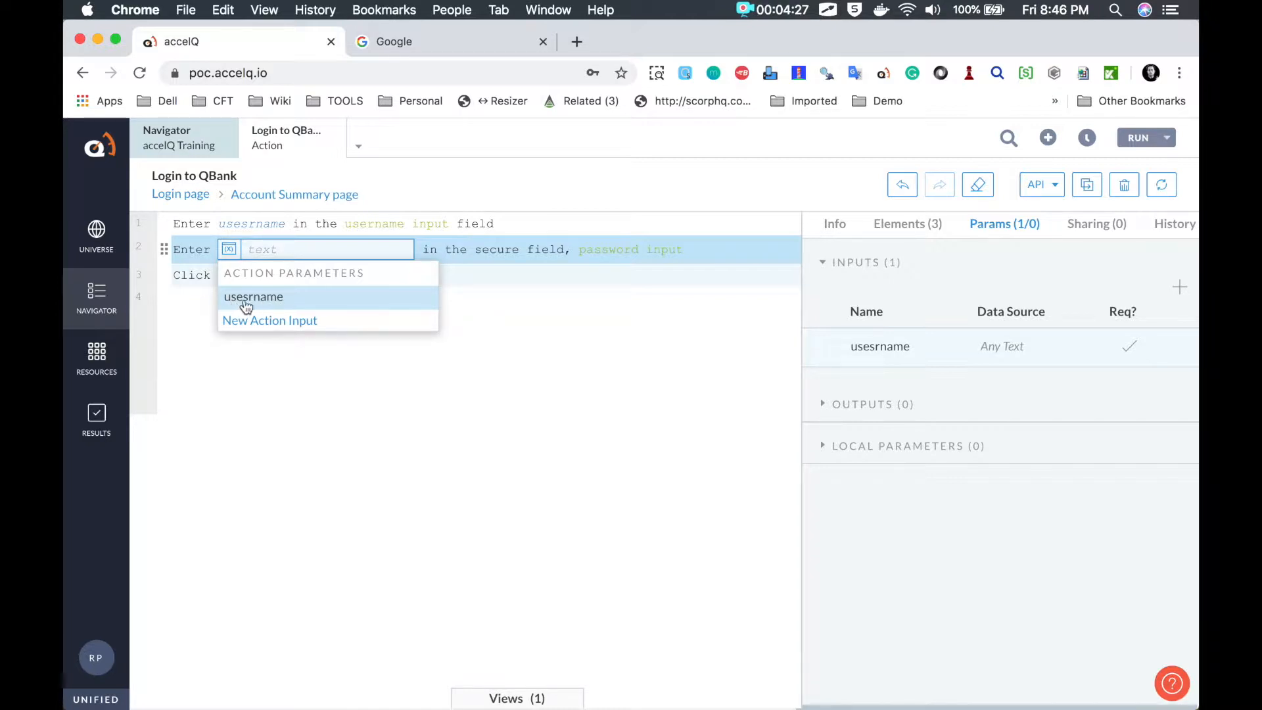
Step: Add a required action input named 'password' and acknowledge the scenario impact notice
left_click(276, 322)
type("password")
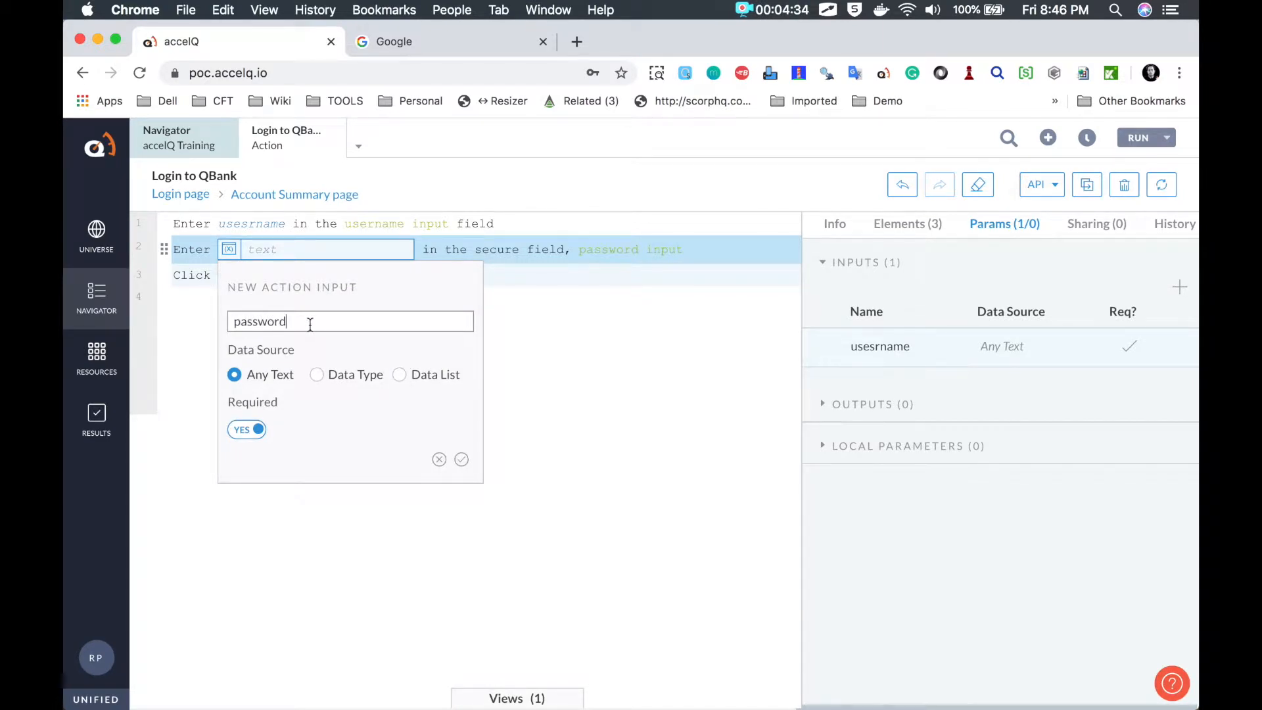
left_click_drag(309, 325, 219, 324)
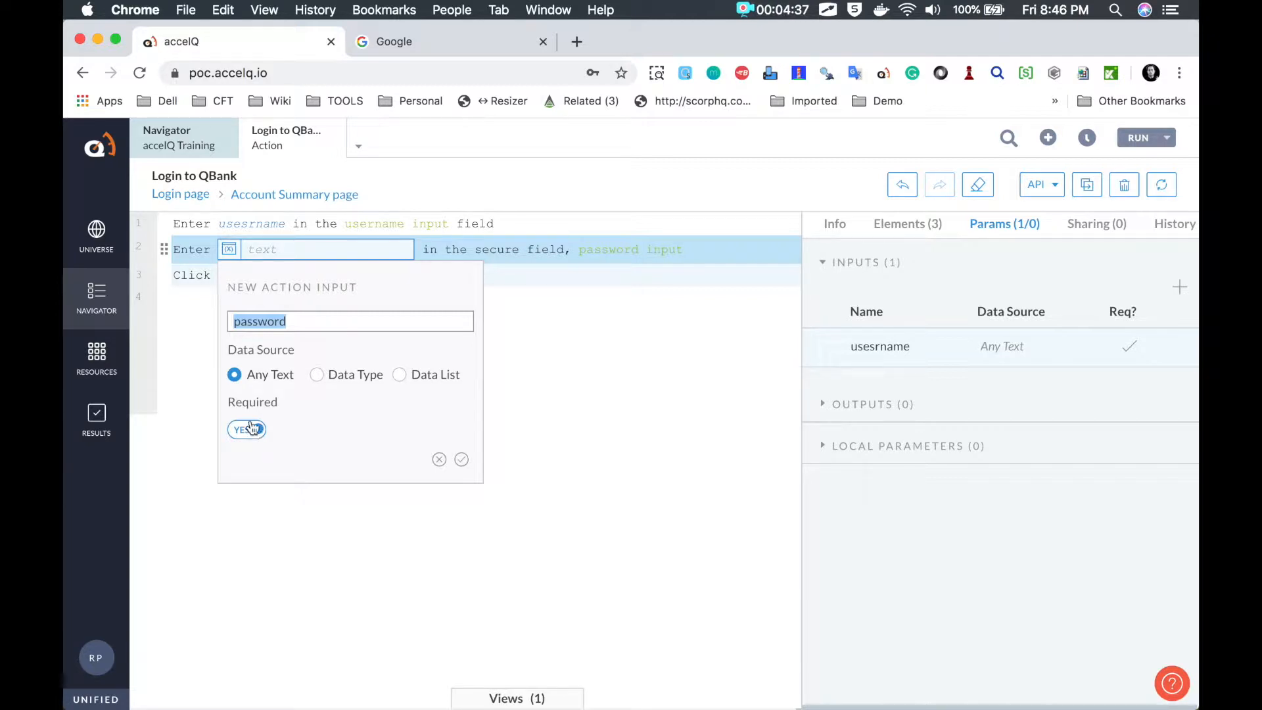
left_click(461, 458)
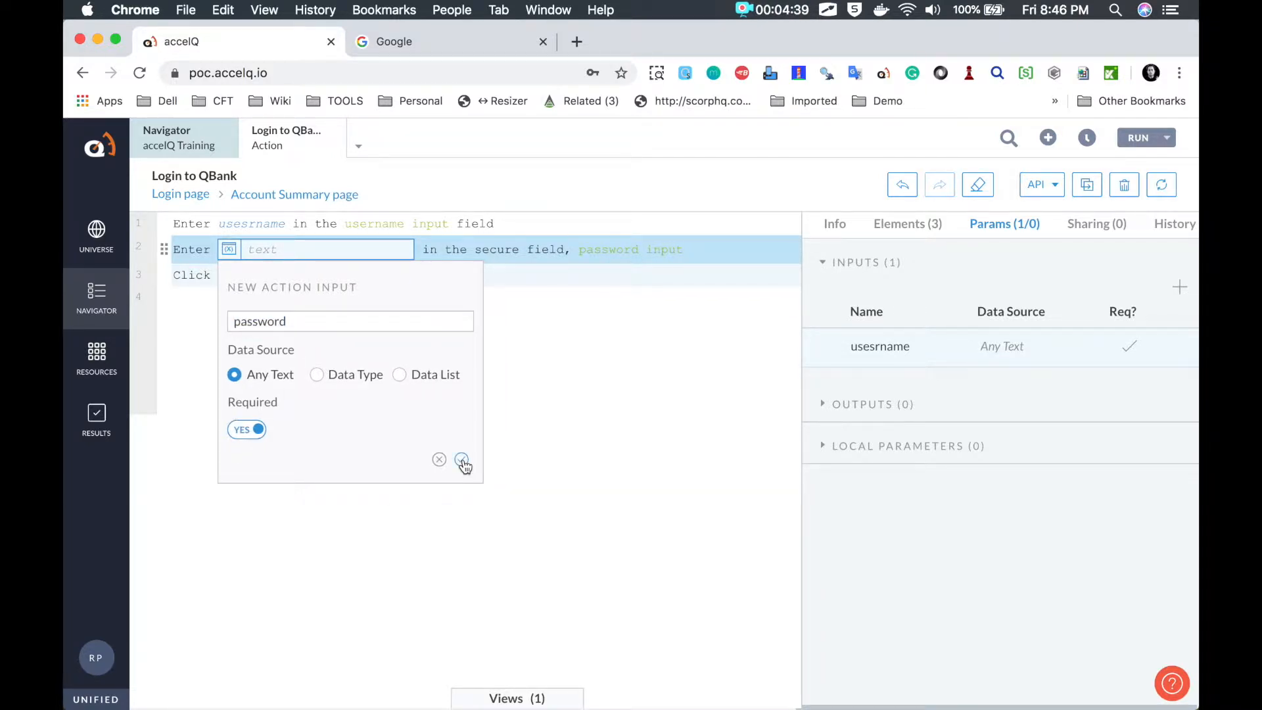
left_click(862, 394)
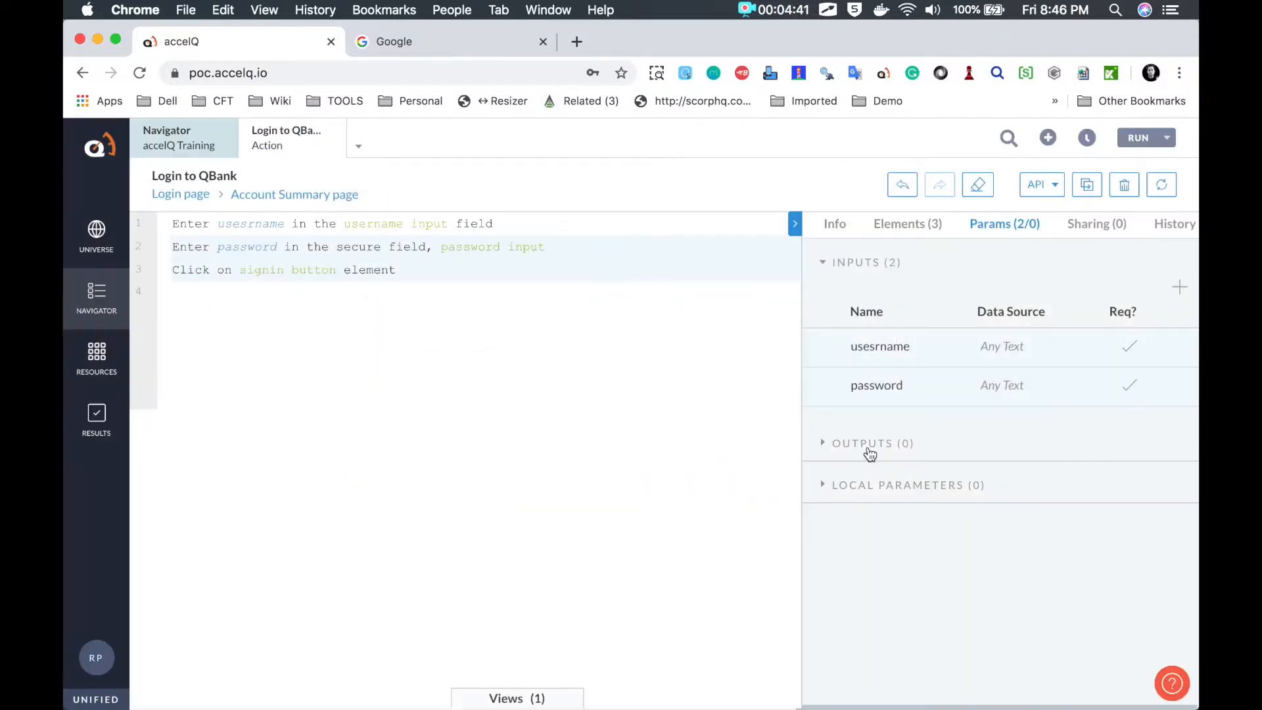
Step: Go back to the Actions list, where Login to QBank now shows 2 inputs
key("ctrl+d")
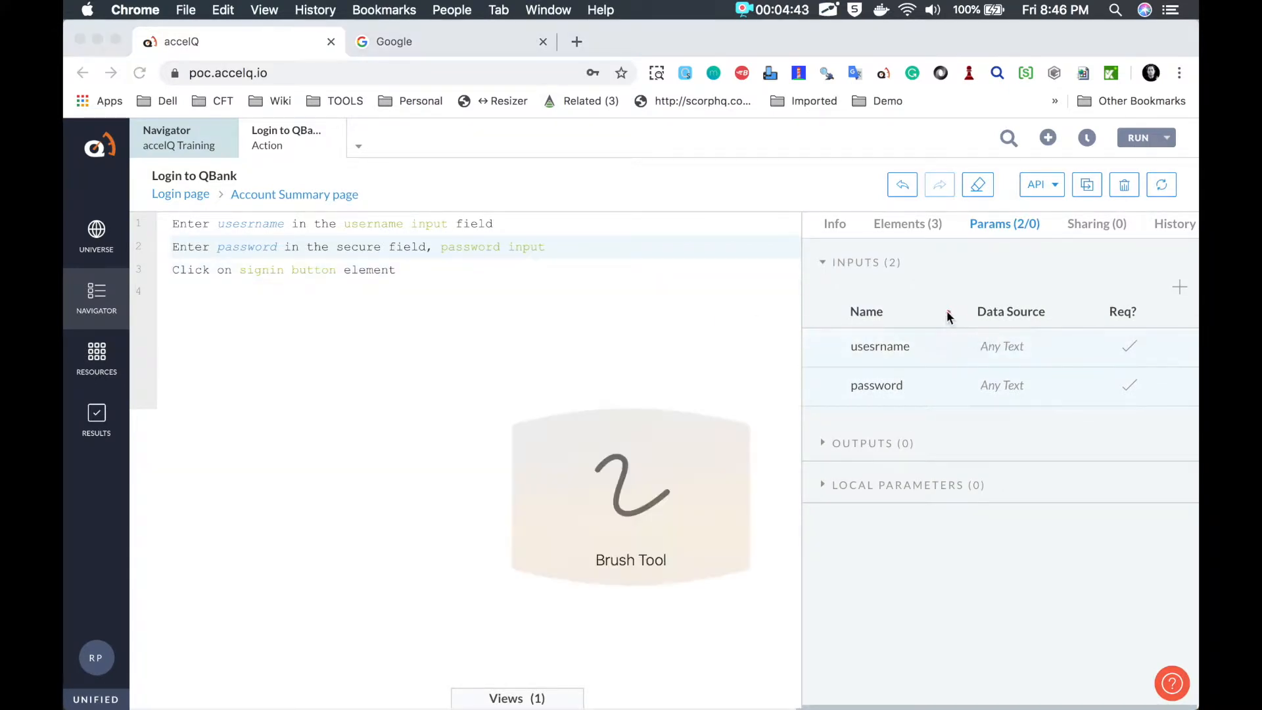
mouse_move(871, 305)
left_mouse_down()
mouse_move(1149, 415)
mouse_move(934, 303)
left_mouse_up()
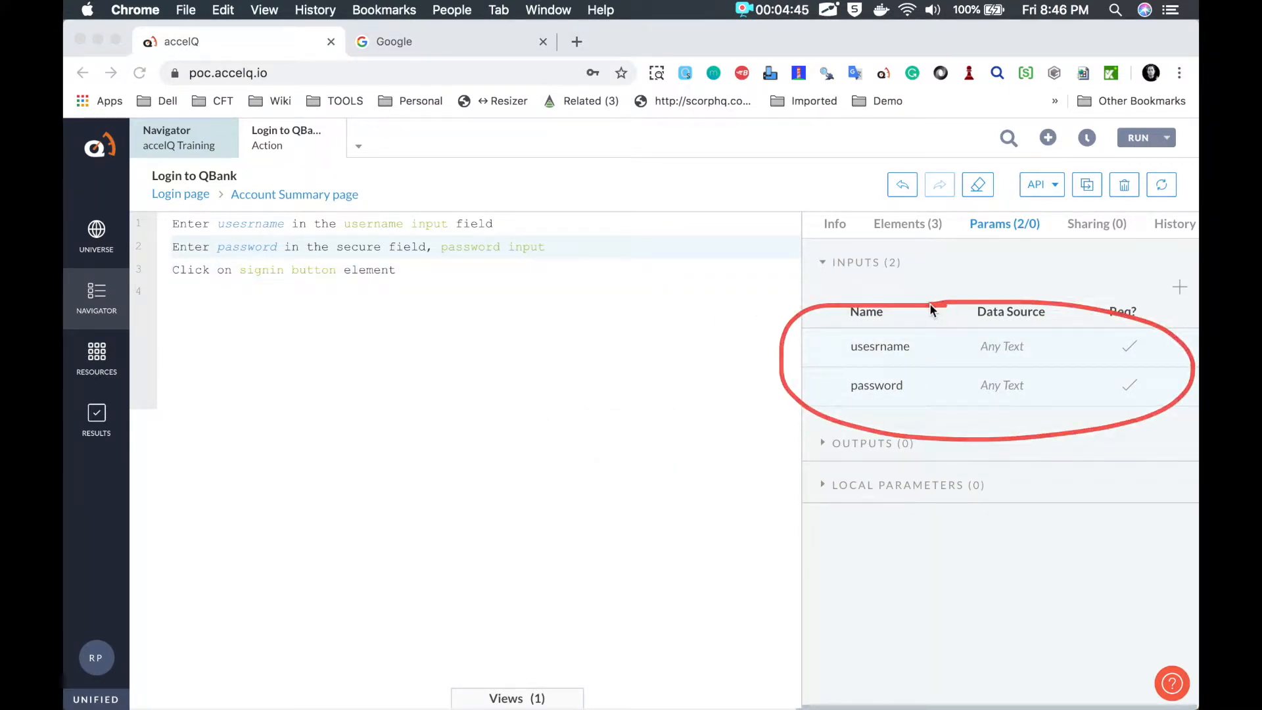
key("Escape")
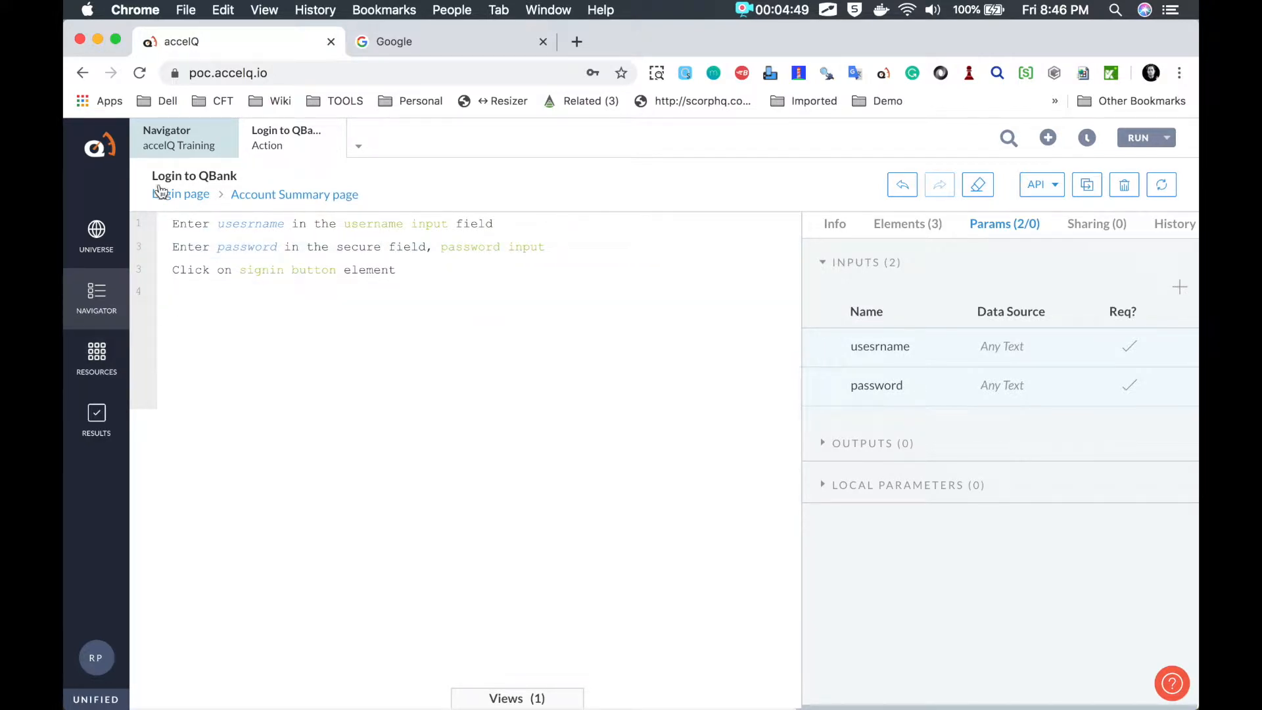
left_click(174, 152)
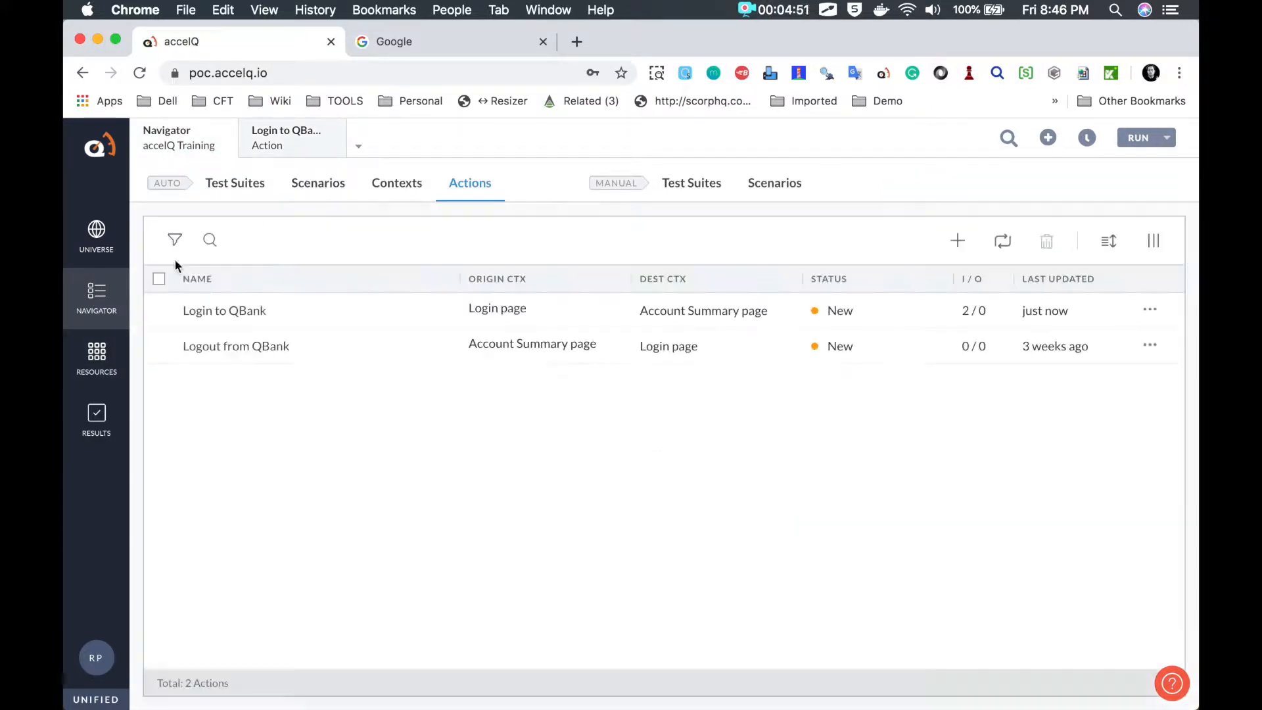
Step: Open the 'Validate successful login' scenario from the Scenarios list
left_click(322, 187)
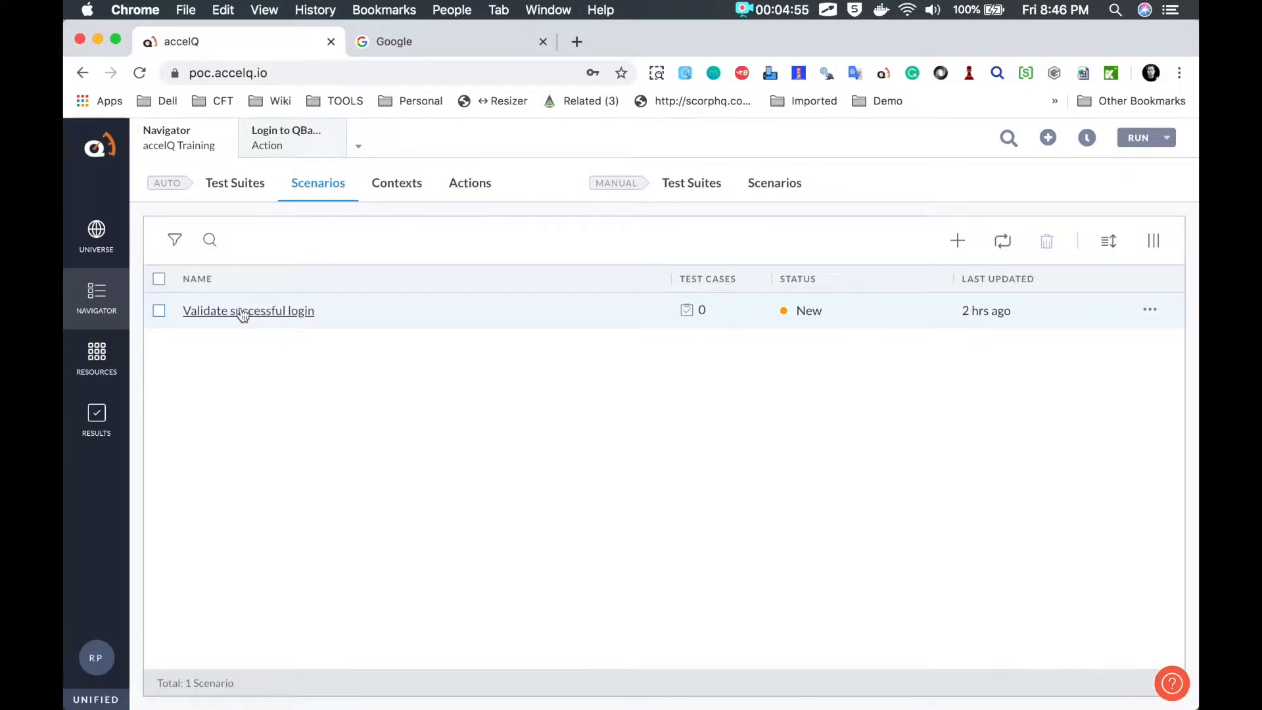
left_click(243, 312)
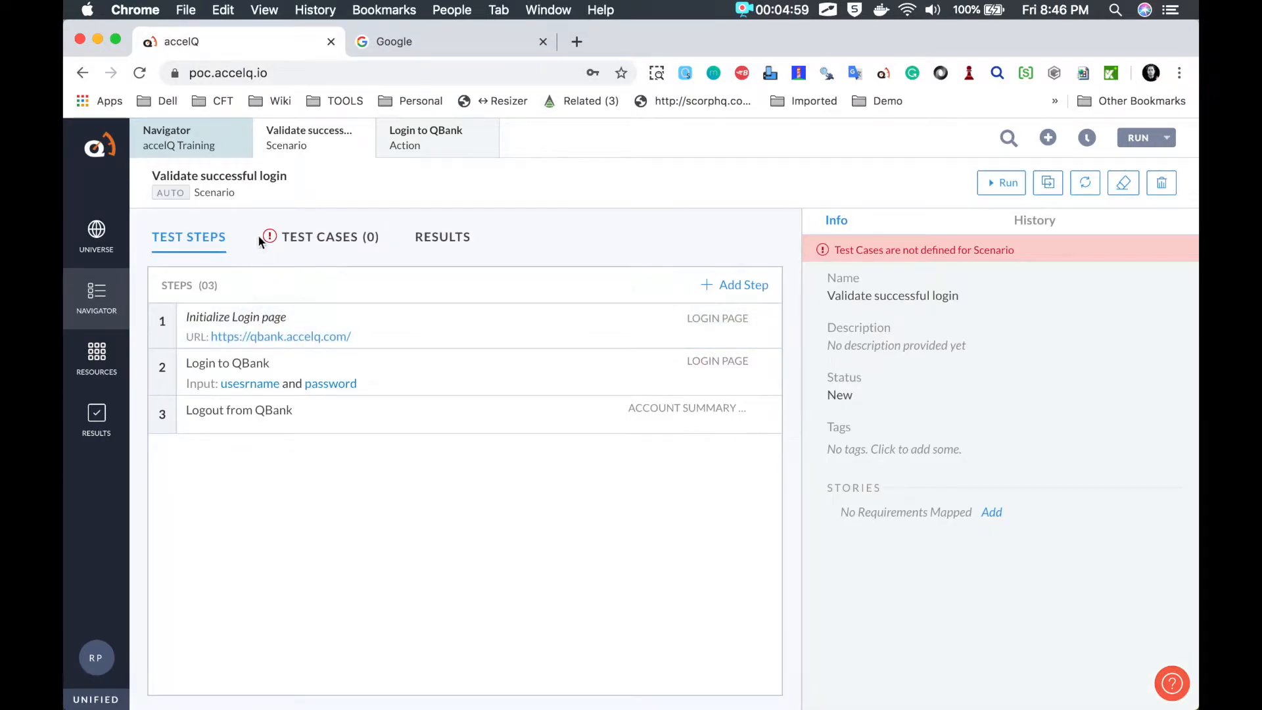
key("b")
mouse_move(337, 210)
left_mouse_down()
mouse_move(251, 209)
mouse_move(392, 295)
mouse_move(391, 228)
mouse_move(337, 210)
left_mouse_up()
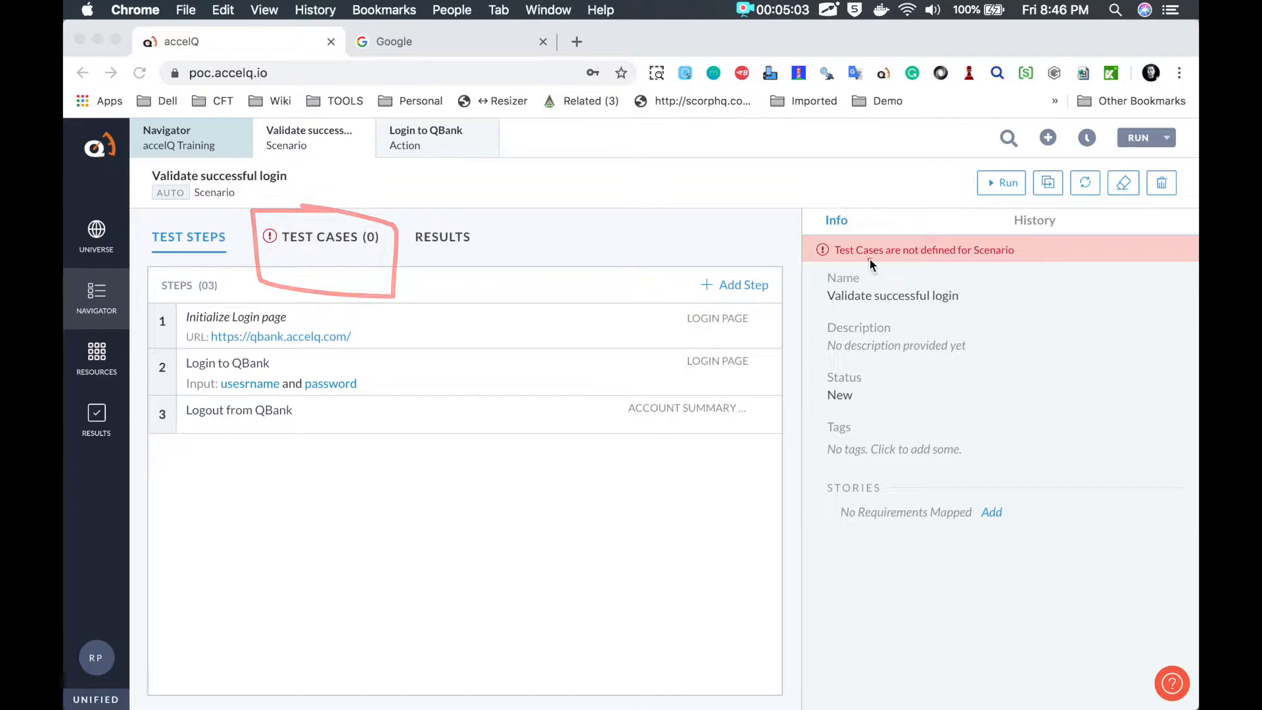
mouse_move(811, 223)
left_mouse_down()
mouse_move(1048, 279)
mouse_move(811, 223)
left_mouse_up()
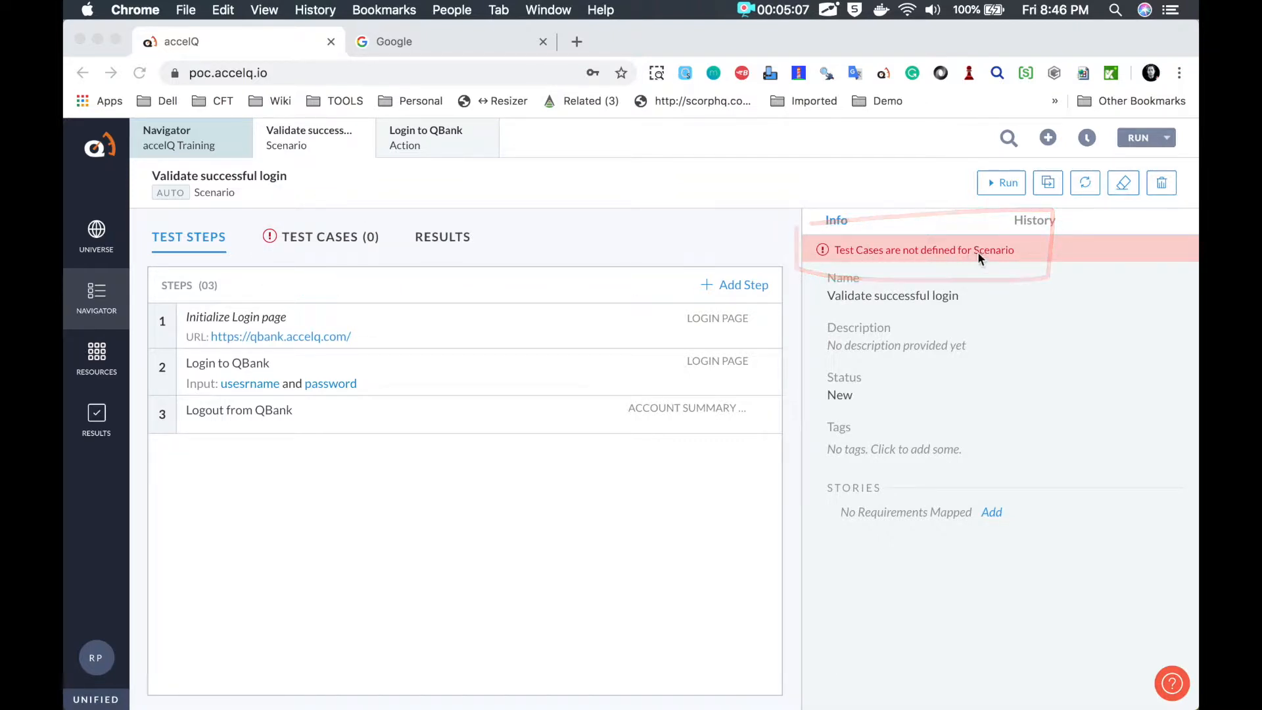
Step: Start a new test case from the scenario's Test Cases tab
left_click(316, 238)
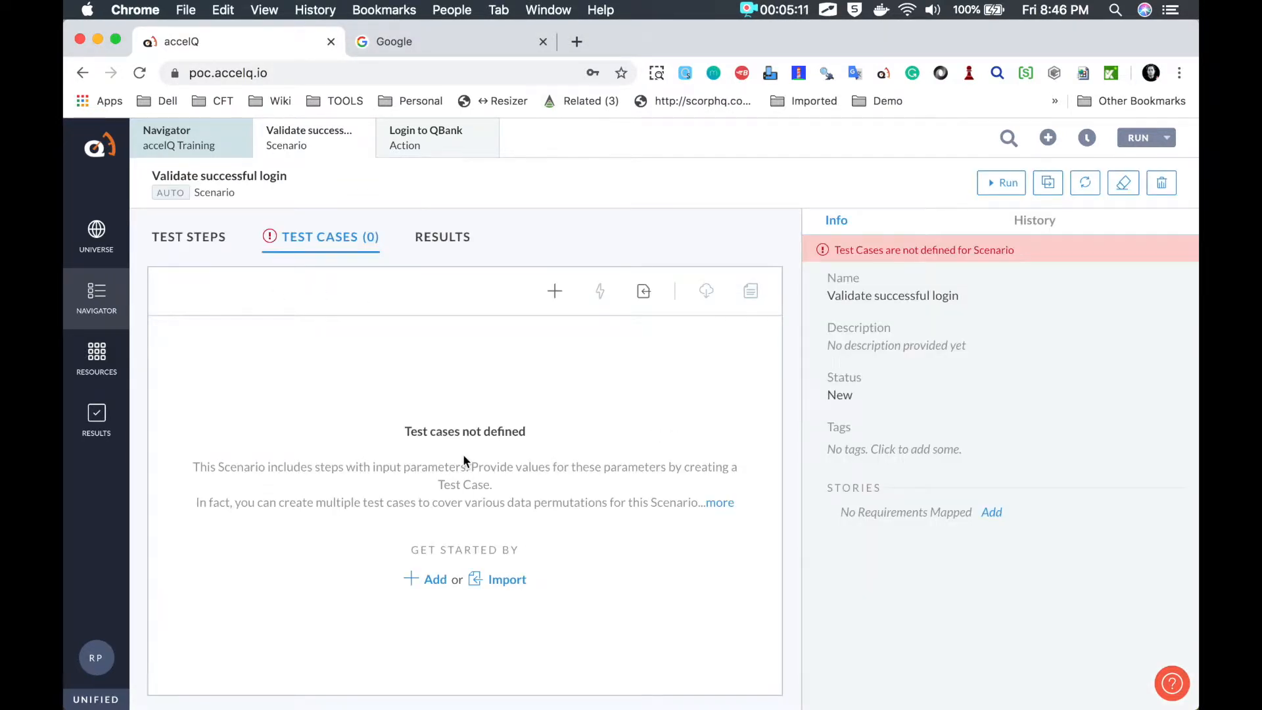
key("ctrl+Tab")
mouse_move(543, 271)
left_mouse_down()
mouse_move(586, 271)
mouse_move(524, 262)
left_mouse_up()
key("ctrl+Tab")
left_click(554, 292)
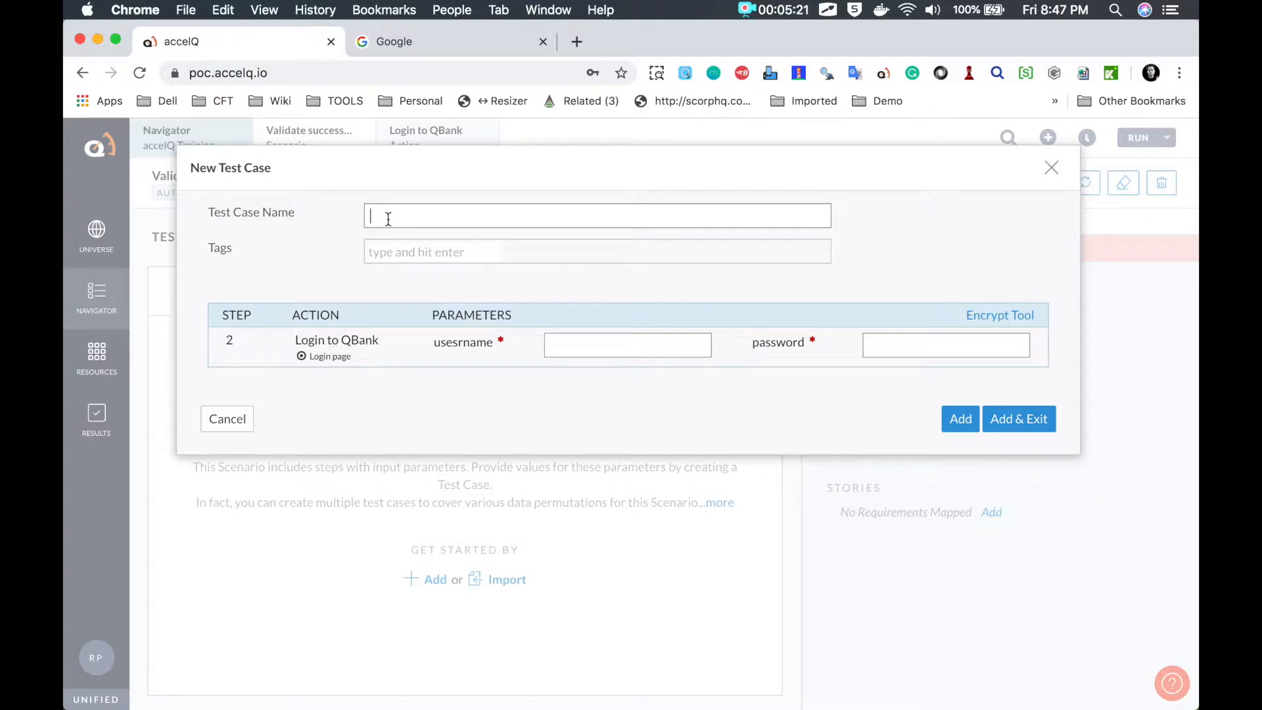
Step: Name the test case 'verify login with admin user credentials'
key("super+shift+a")
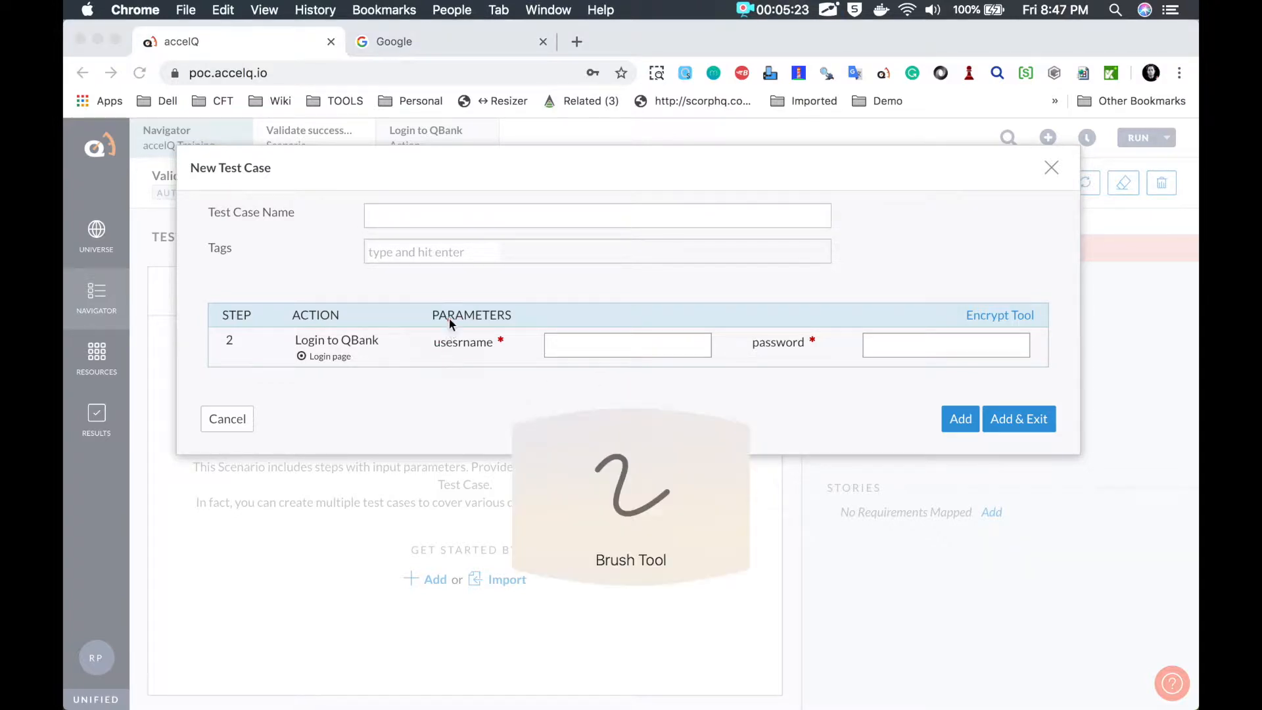
left_click_drag(421, 336, 929, 393)
left_click_drag(984, 317, 437, 304)
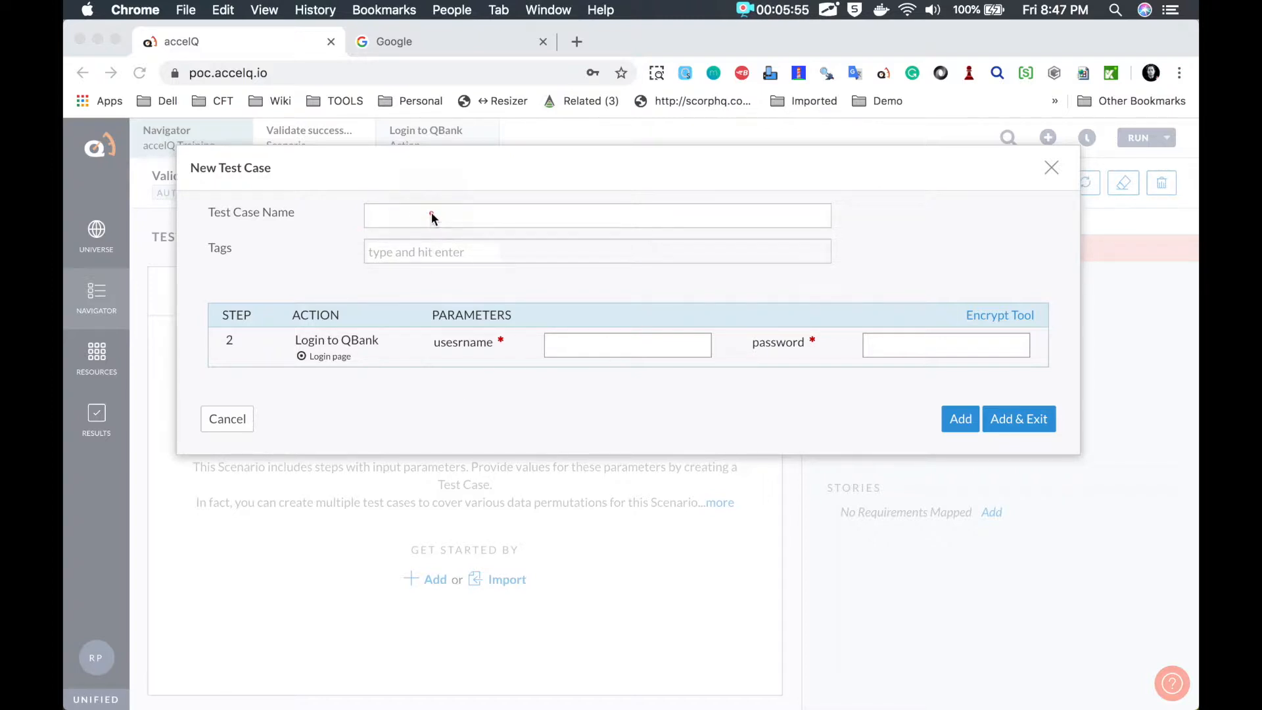
left_click(400, 218)
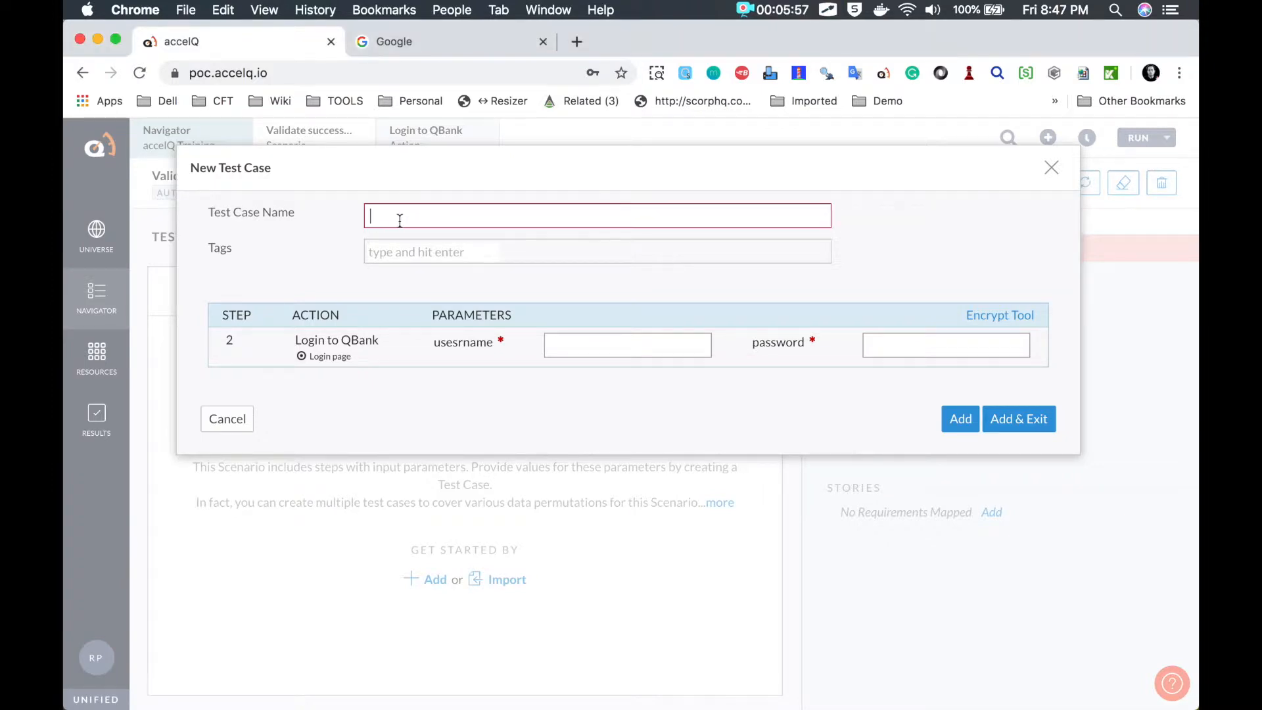
type("verify ")
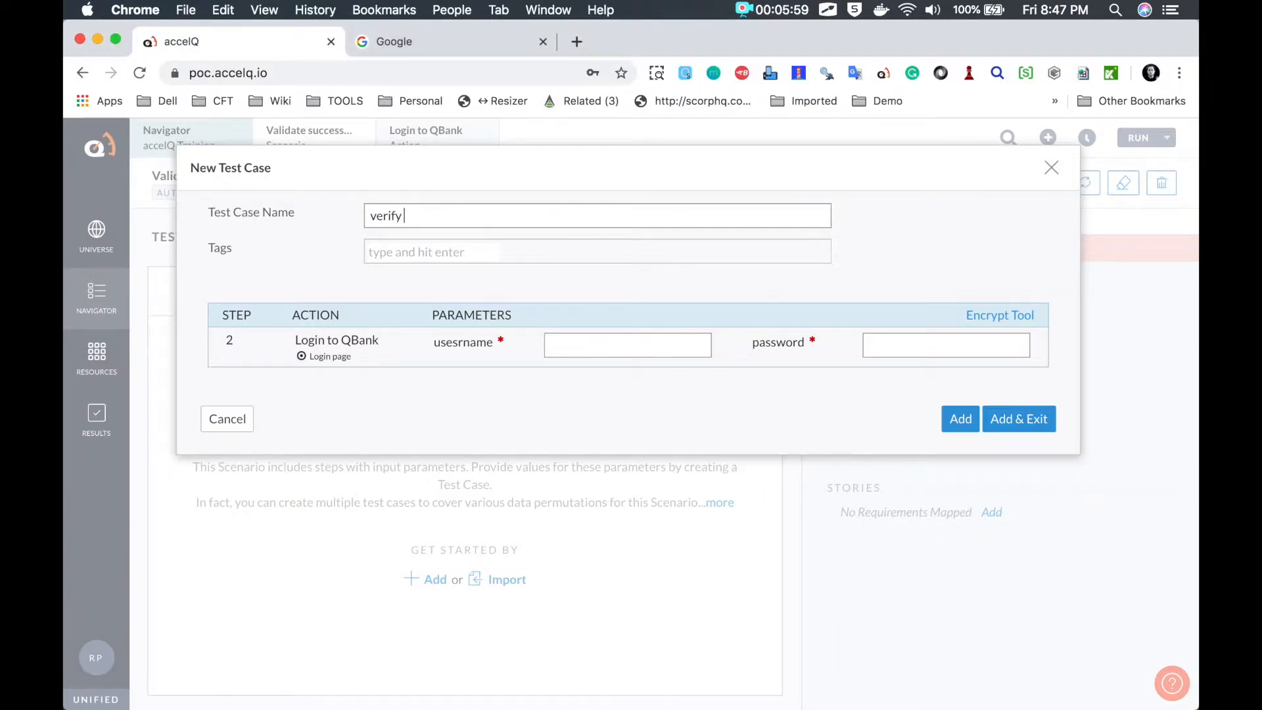
type("login with admin")
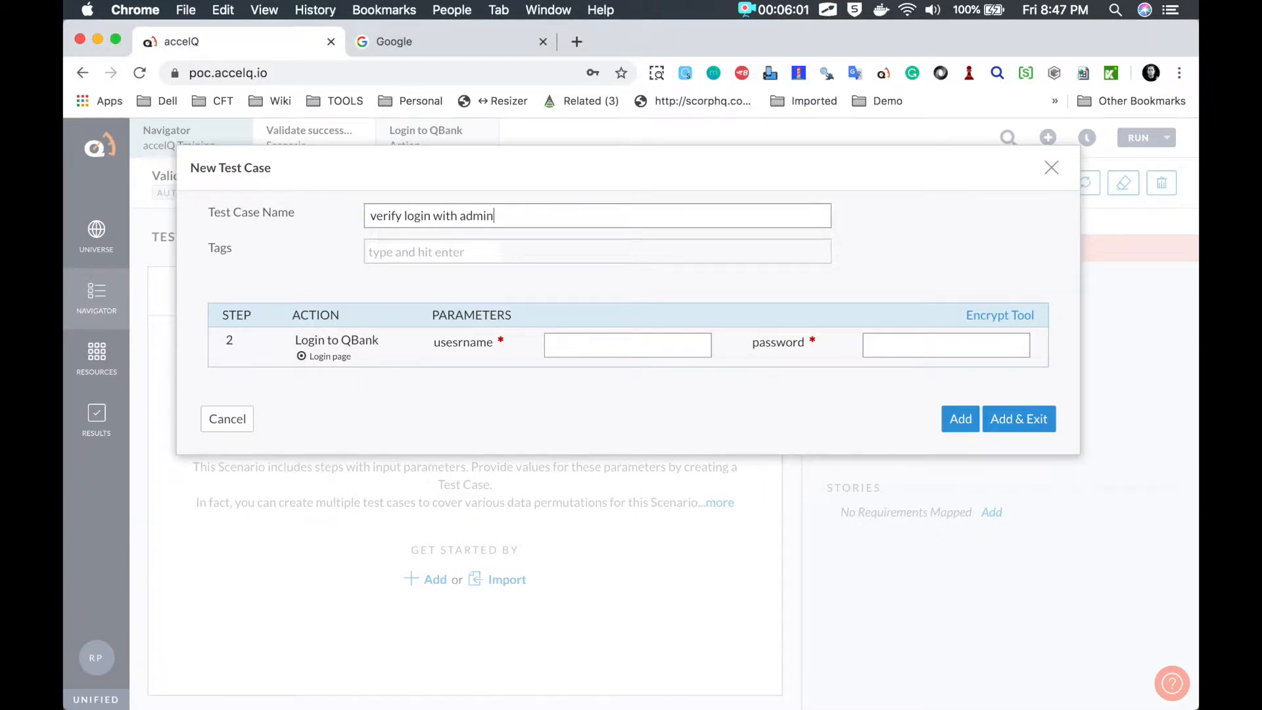
type(" user credentials")
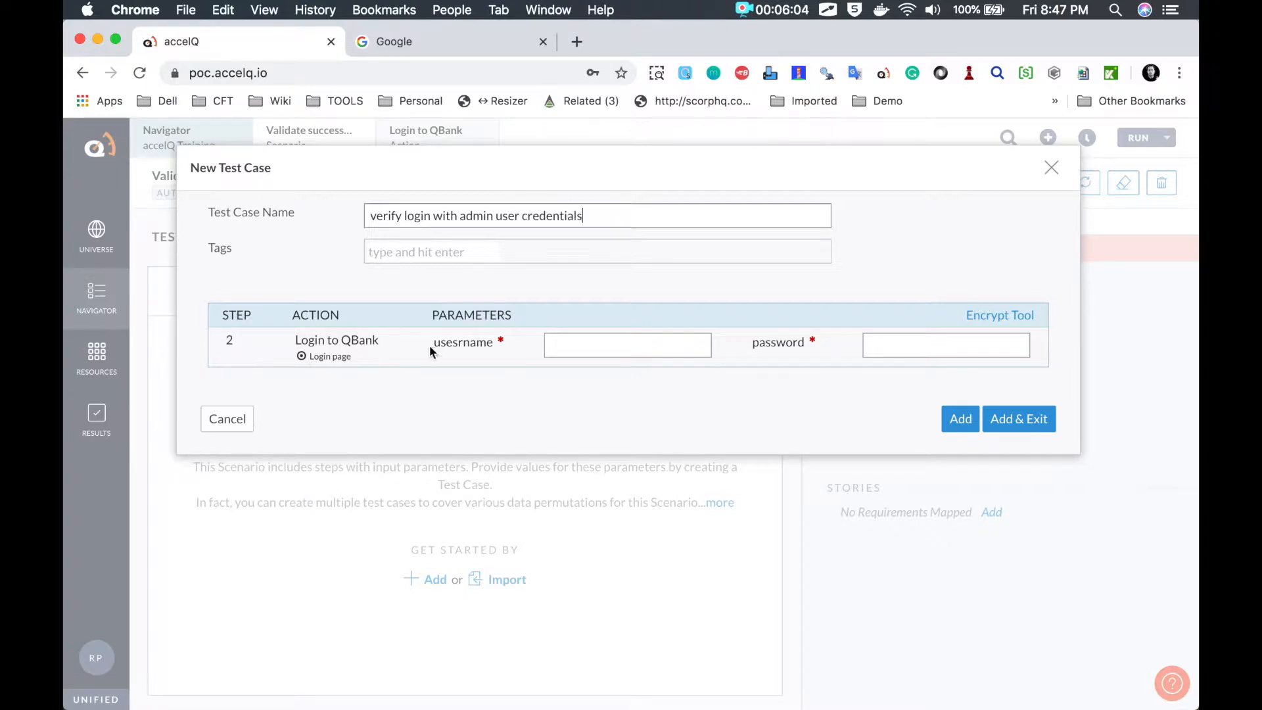
left_click(606, 344)
left_click(388, 252)
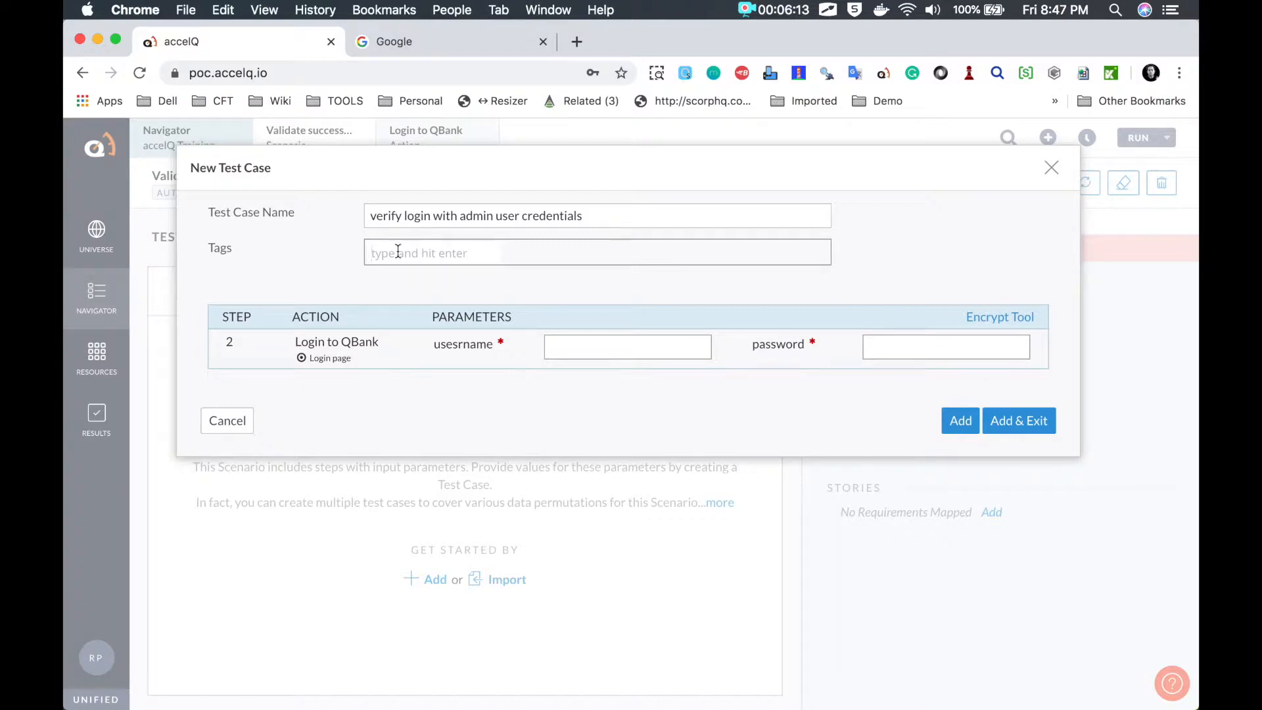
Step: Fill in the admin username and password in the usesrname and password fields
left_click(566, 346)
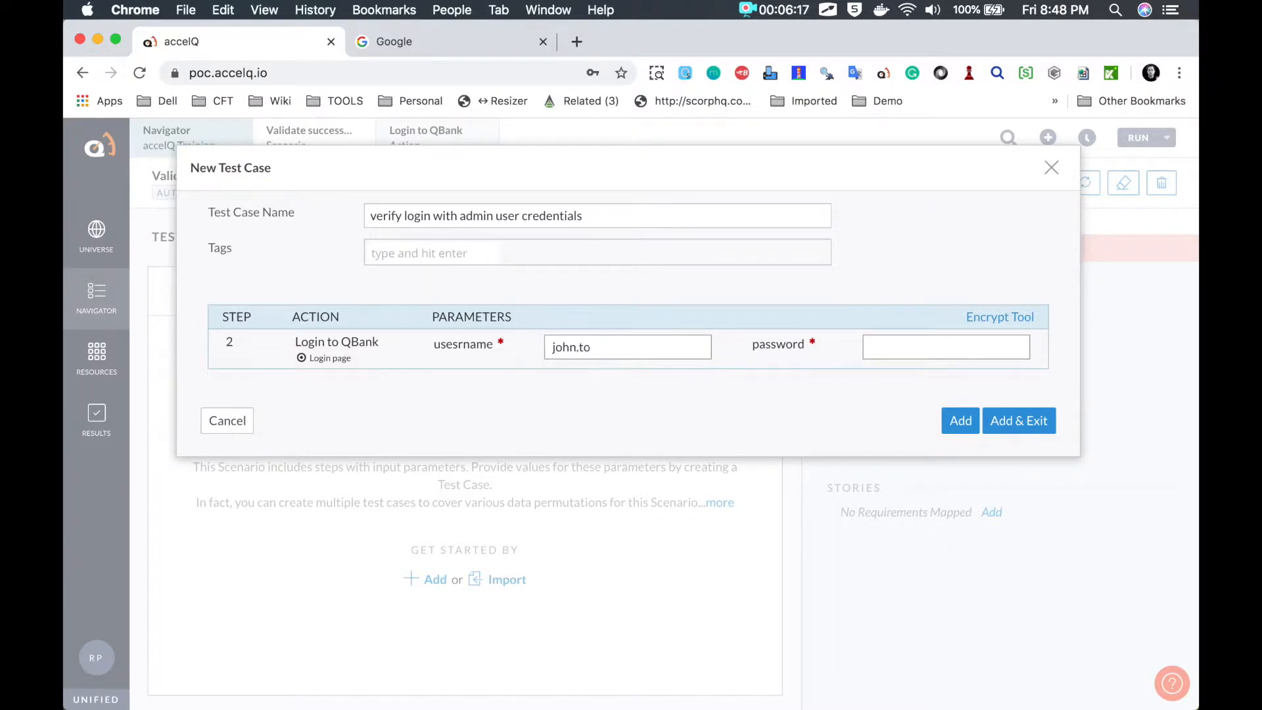
left_click(909, 349)
type("pass123")
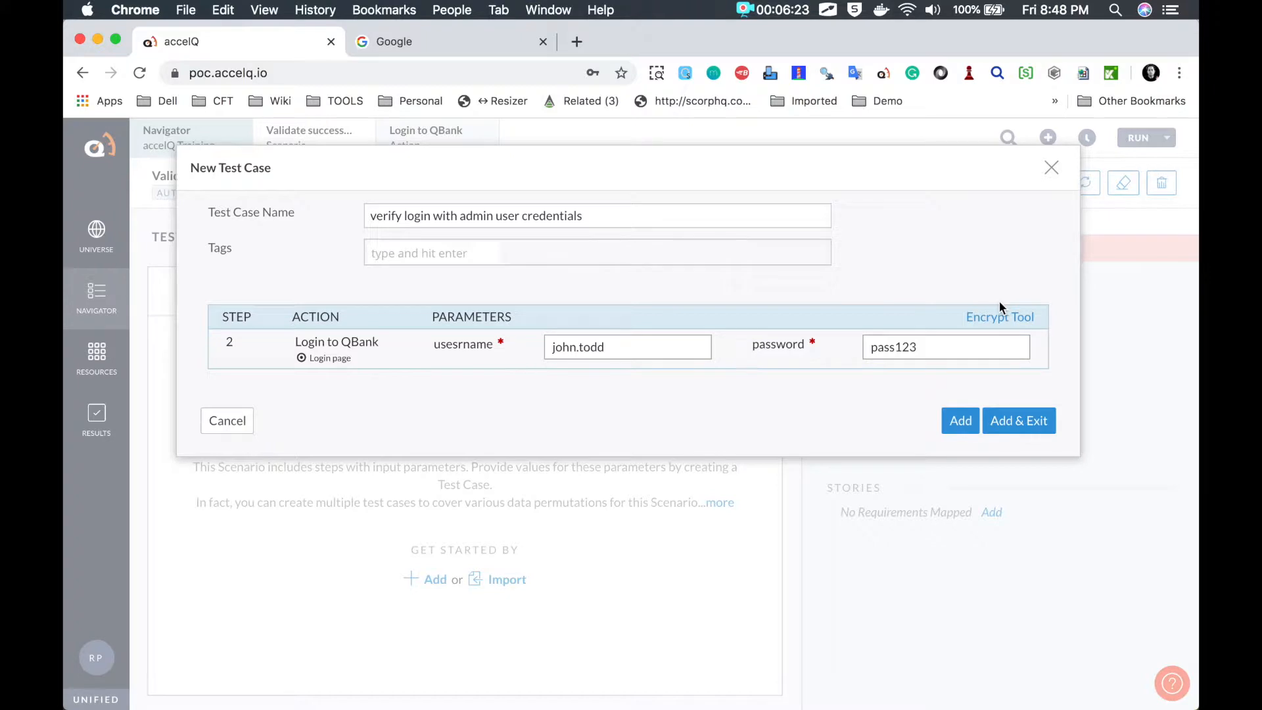
key("ctrl+a")
left_click_drag(995, 297, 949, 301)
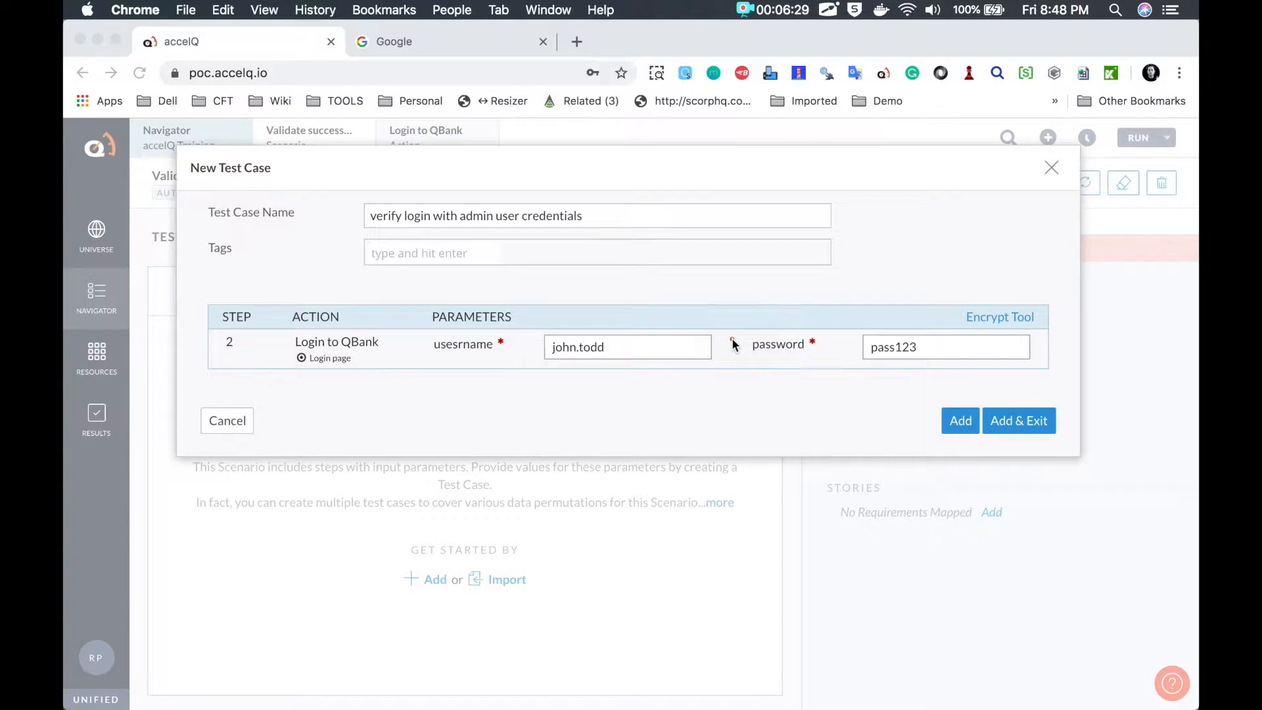
key("Escape")
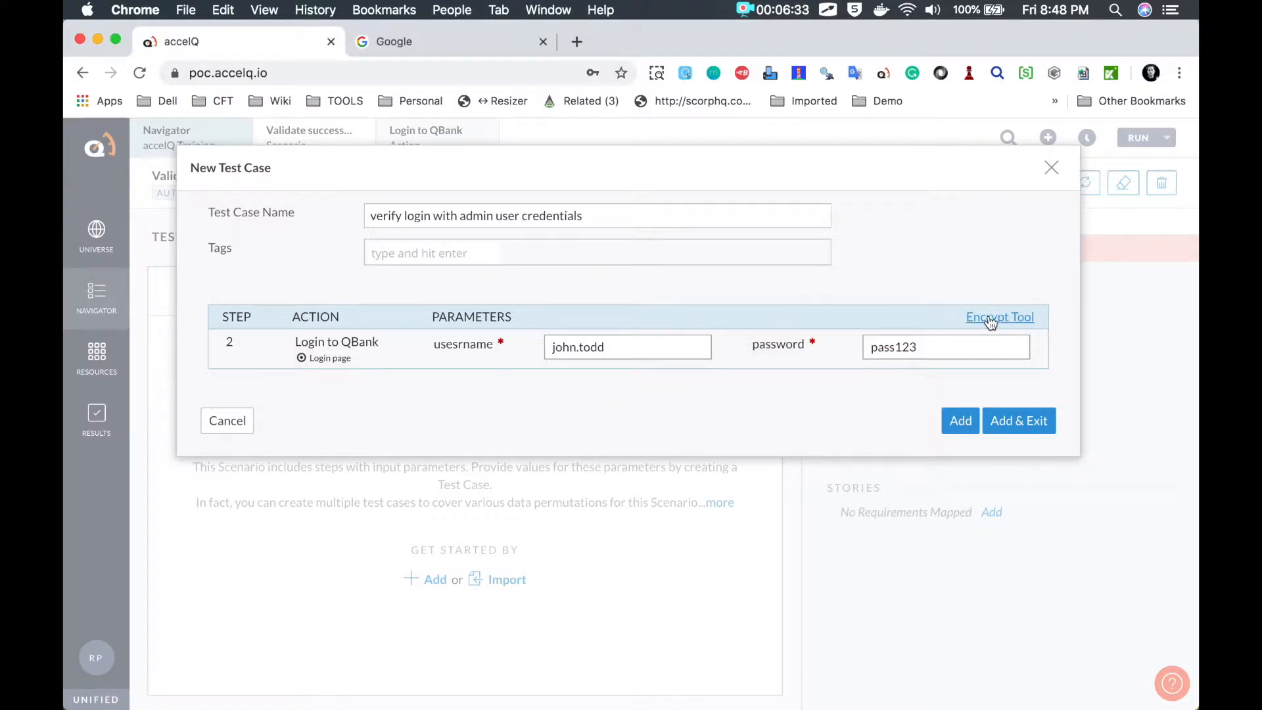
Step: Replace the admin password with its encrypted value, capitalize 'Verify' in the name, and save the test case
left_click(986, 318)
left_click(597, 235)
type("pass12")
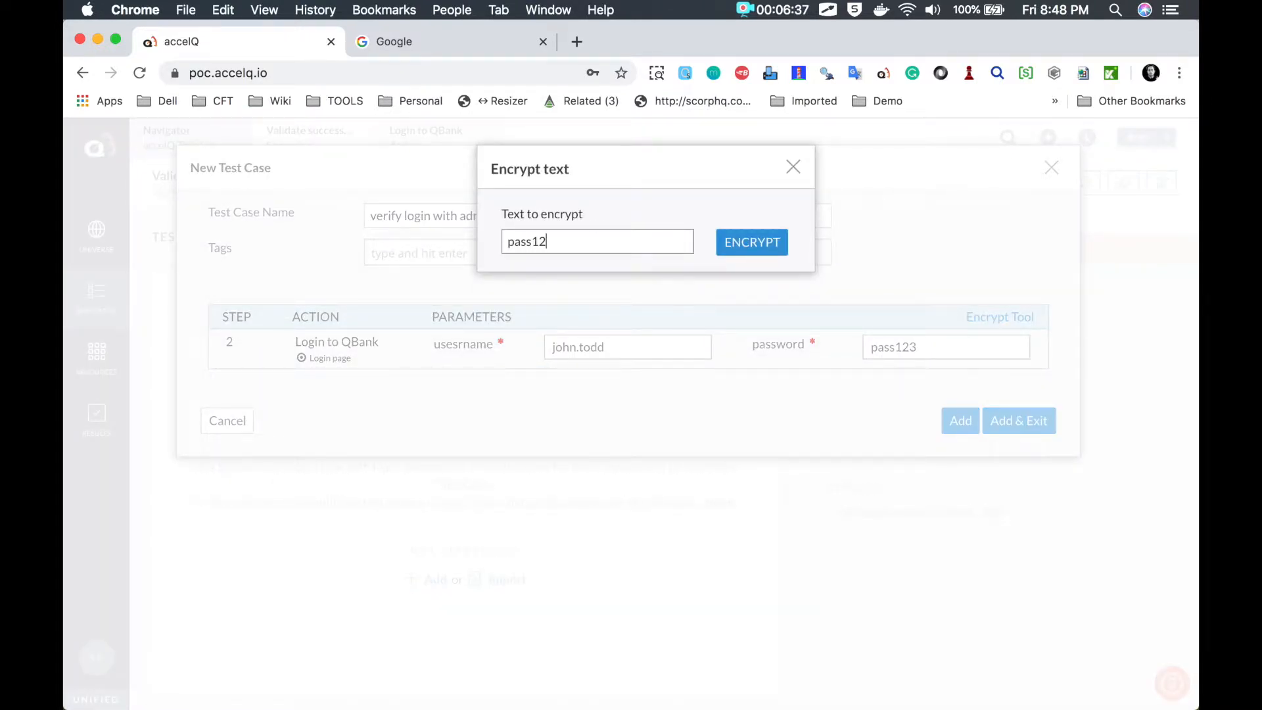
left_click(756, 250)
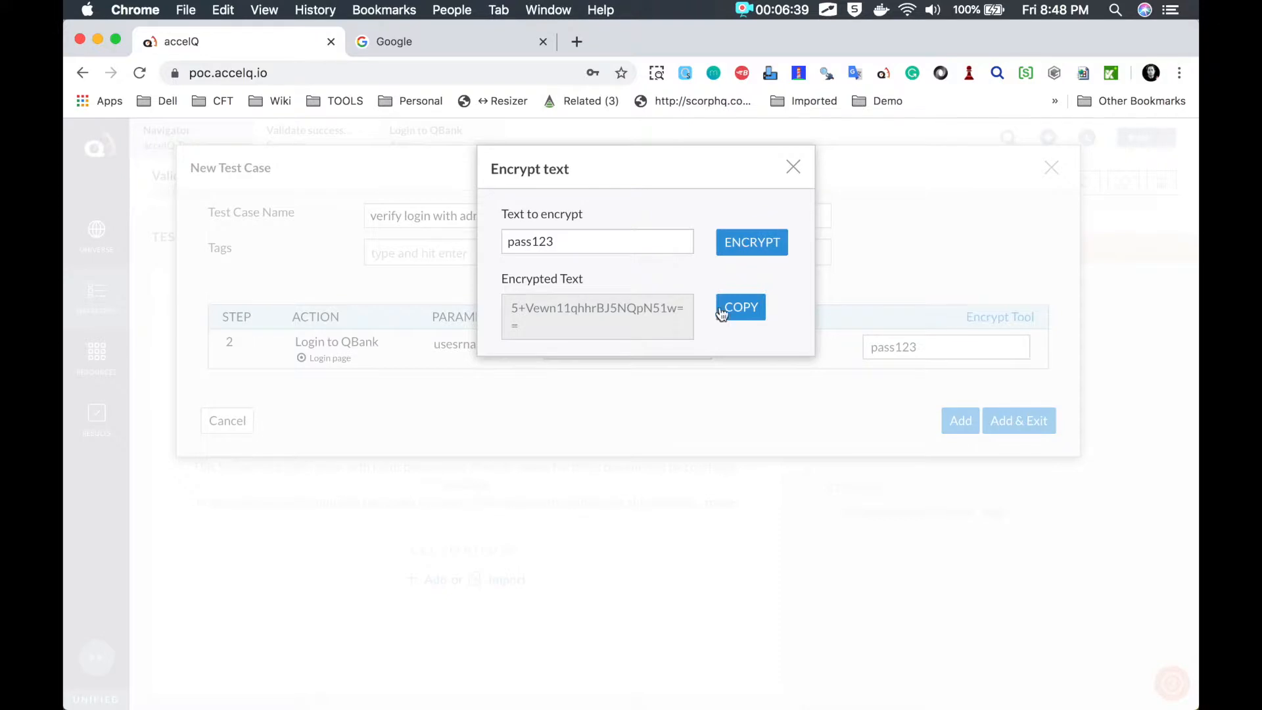
left_click(731, 310)
left_click(792, 166)
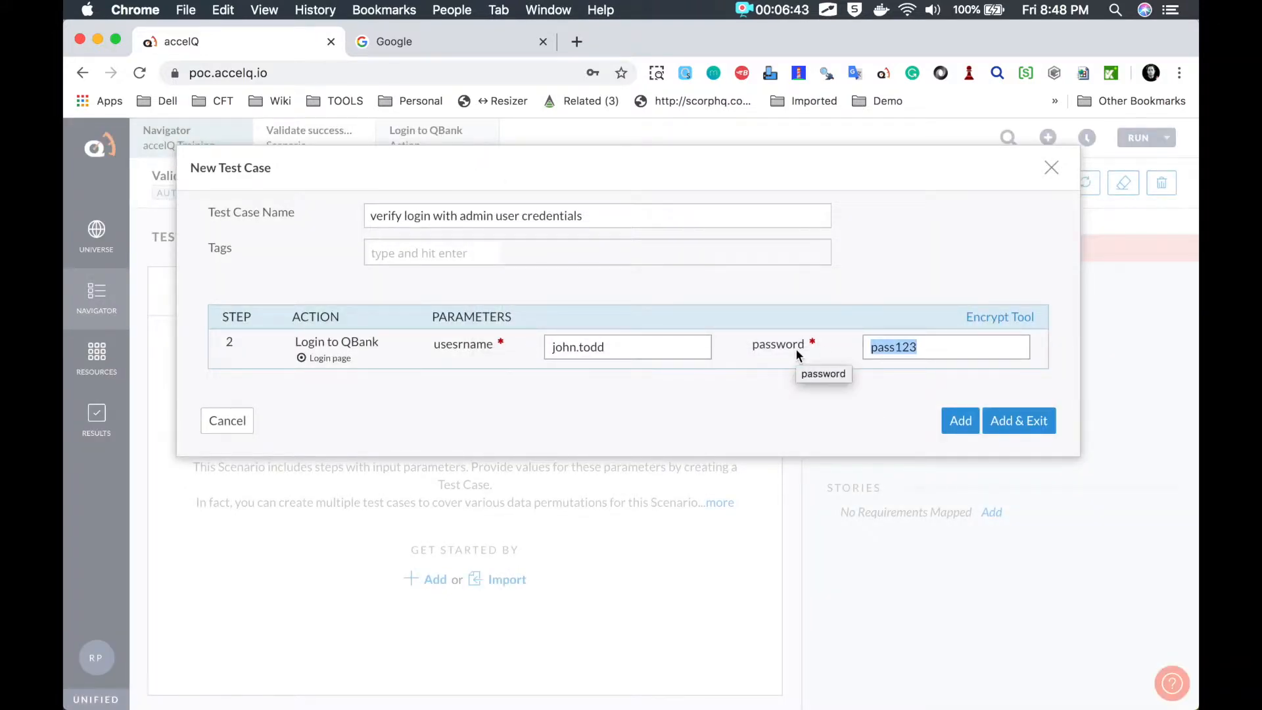
key("super+v")
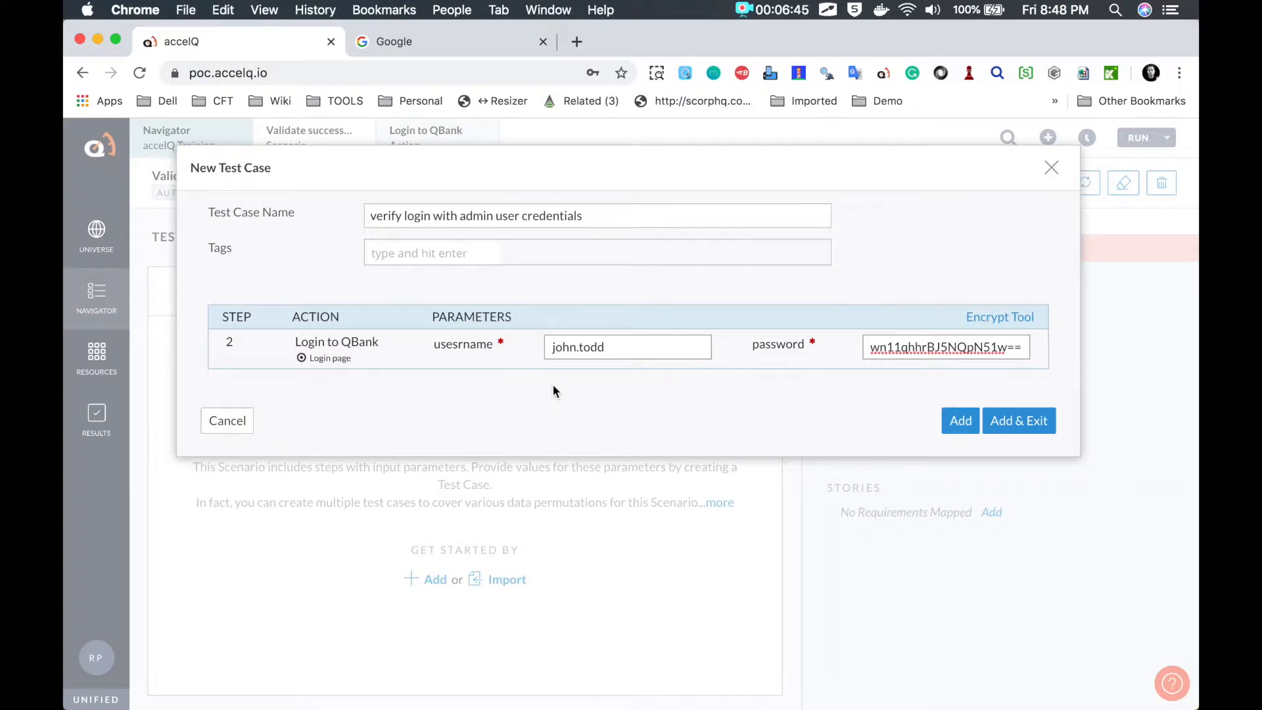
left_click(368, 216)
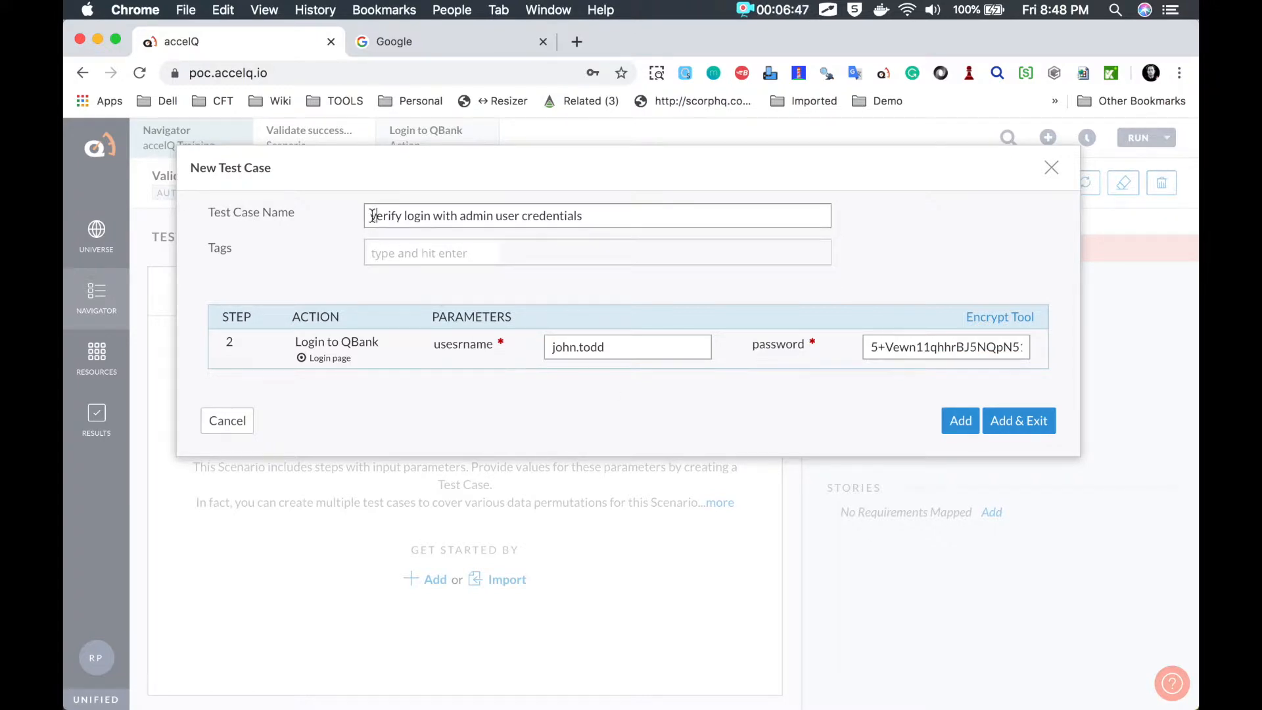
type("V")
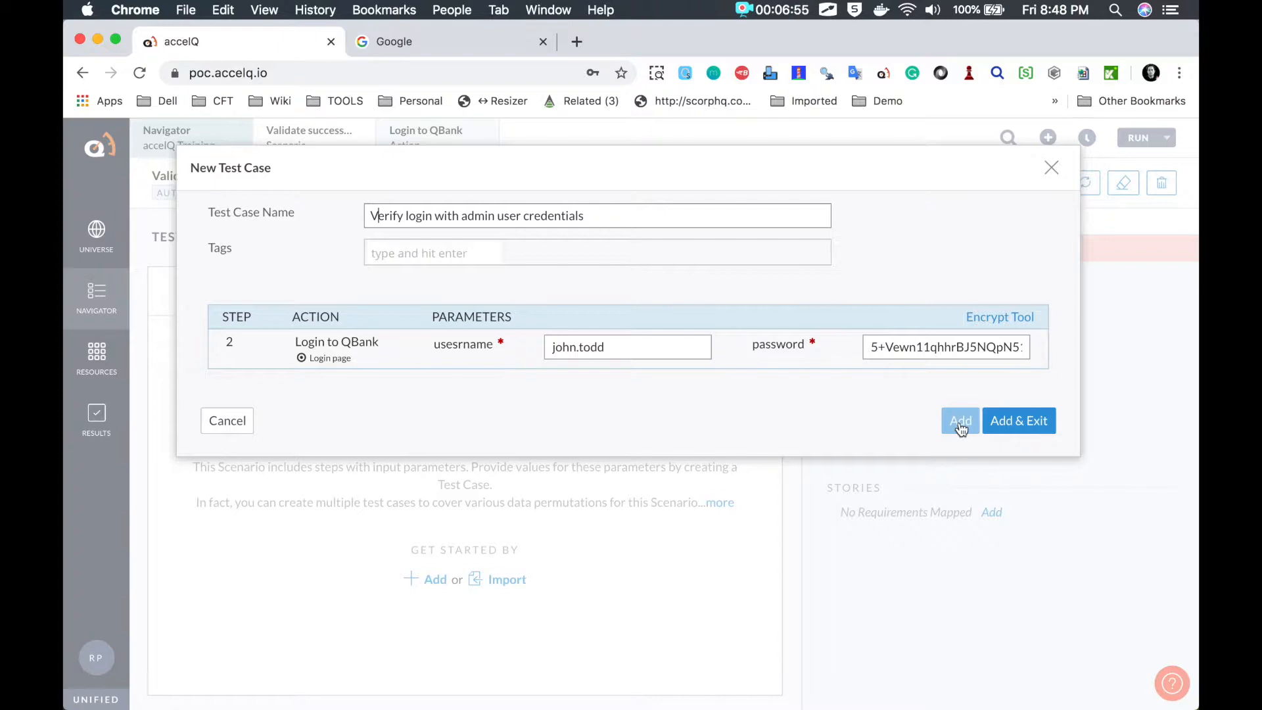
left_click(1009, 428)
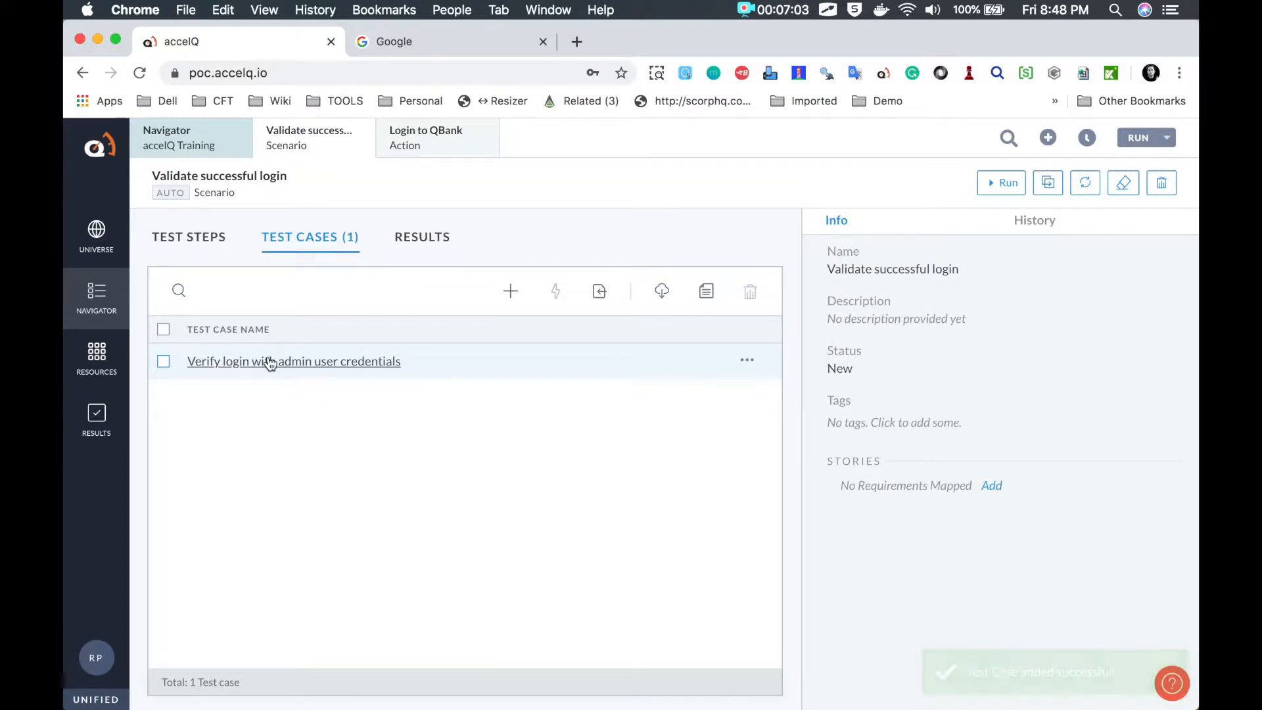
Step: Add a test case 'Verify login with business user credentials' and enter the business user's username
key("ctrl+a")
mouse_move(506, 275)
left_mouse_down()
mouse_move(496, 313)
mouse_move(482, 279)
left_mouse_up()
left_click(511, 290)
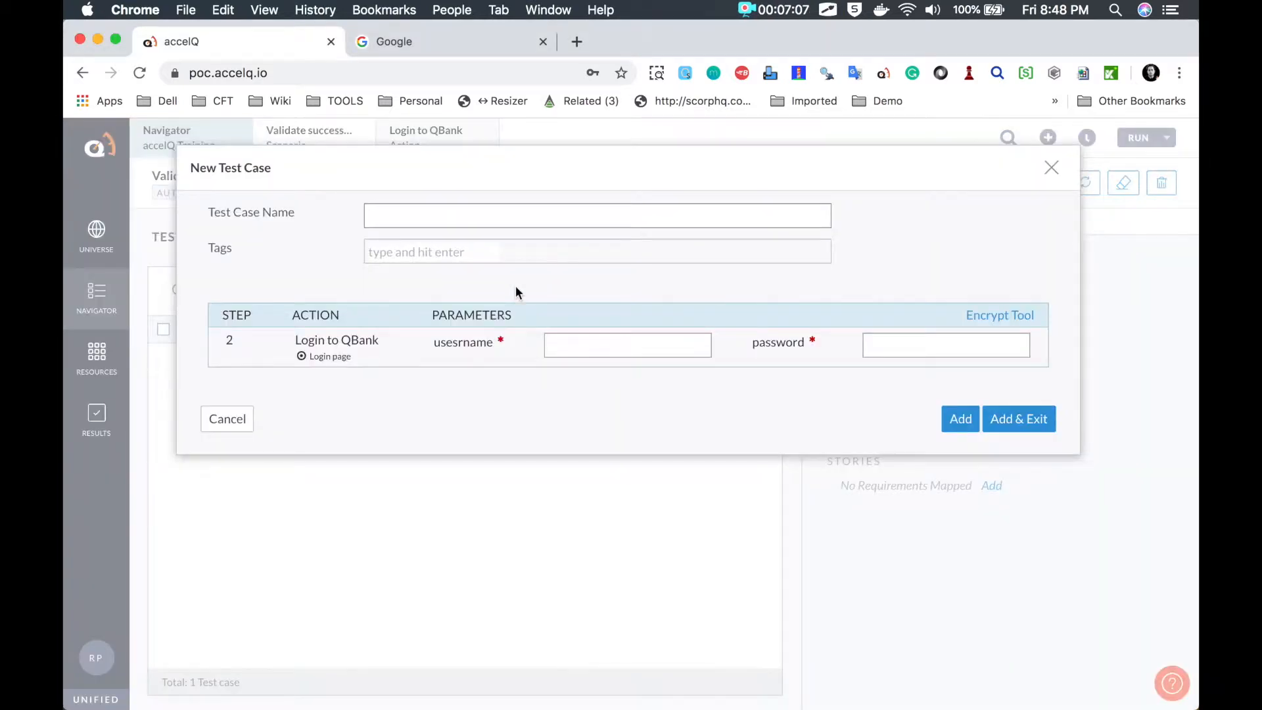
type("Verify login w")
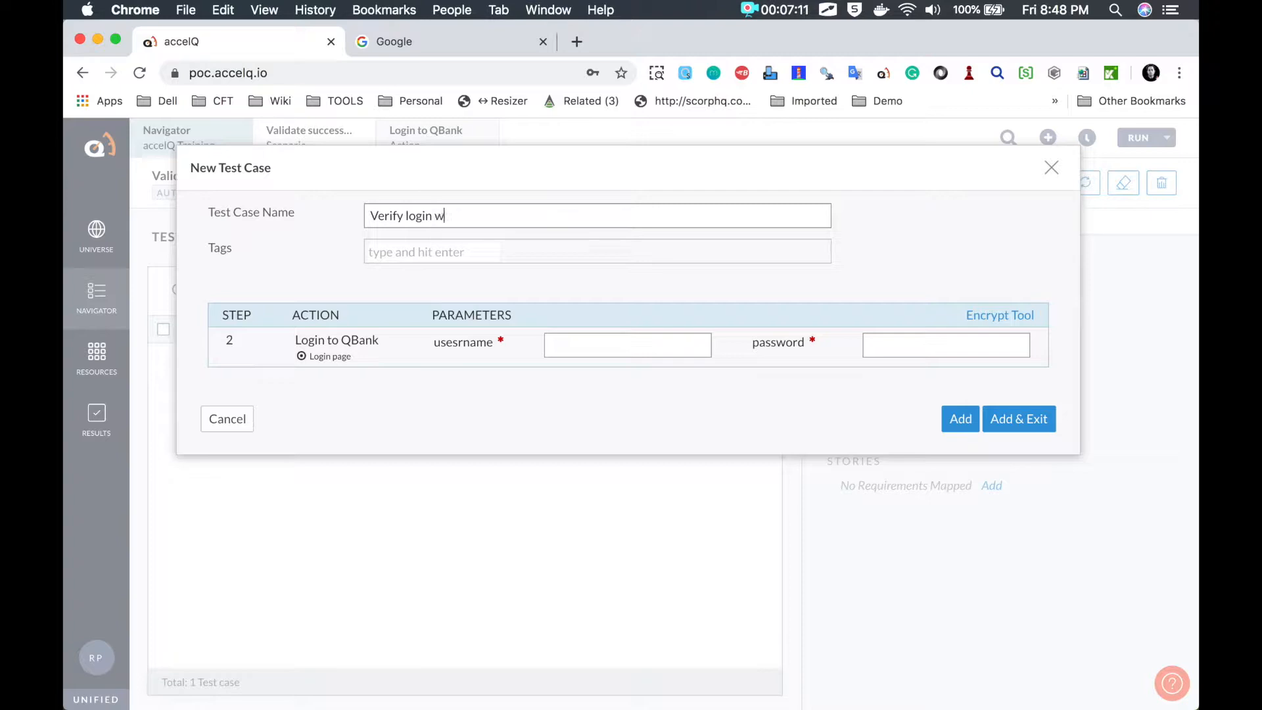
type("ith businee")
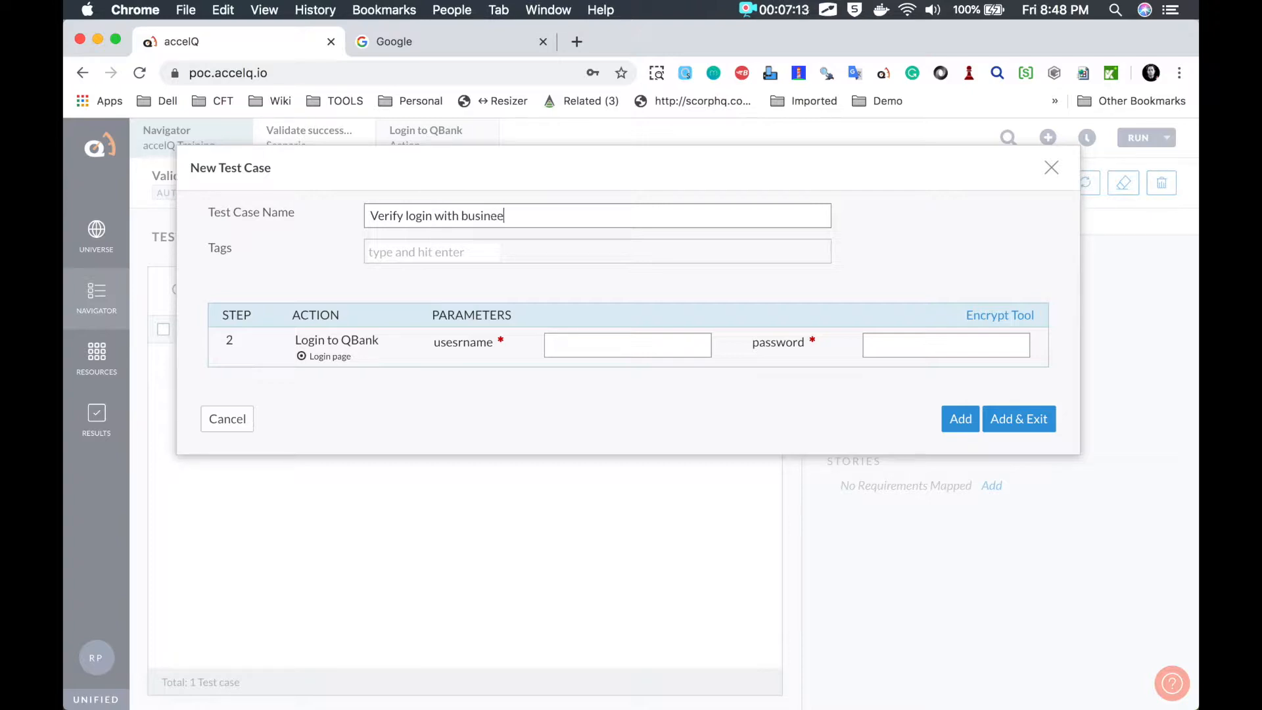
key("BackSpace")
type("ss user credentials")
left_click(574, 347)
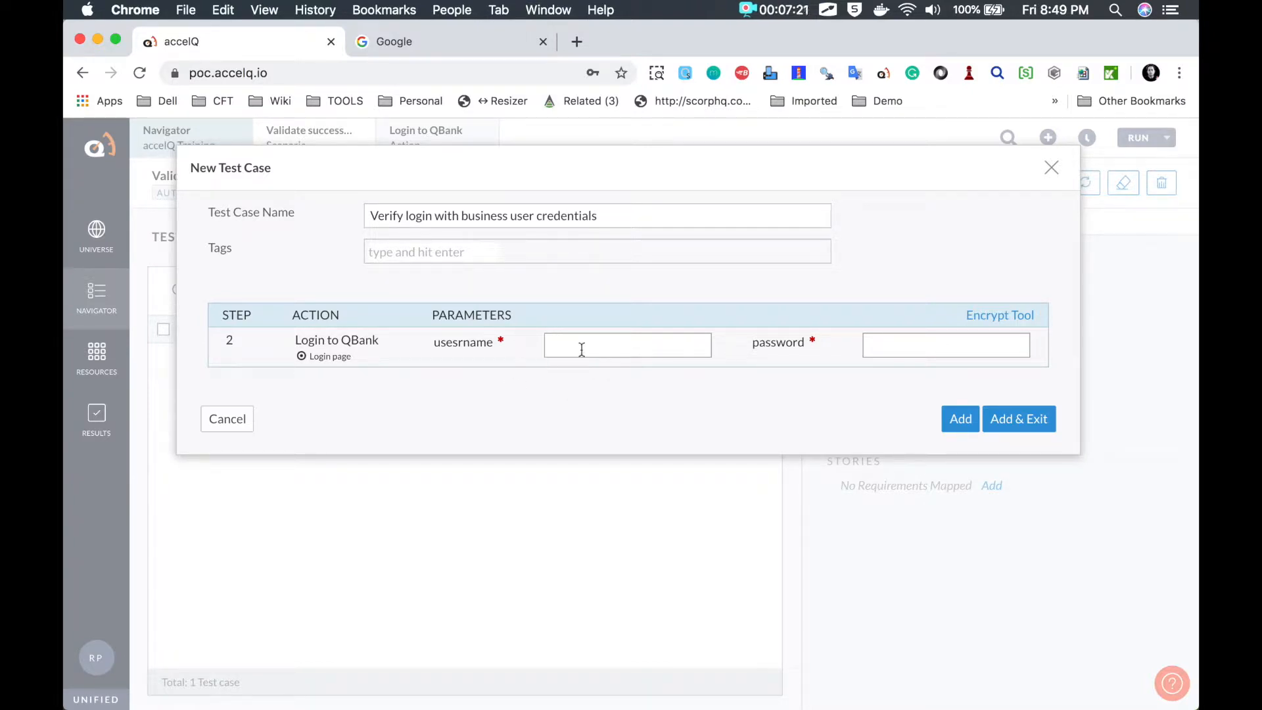
Step: Fill the password parameter with the encrypted business user password and save the test case
left_click_drag(617, 345, 499, 344)
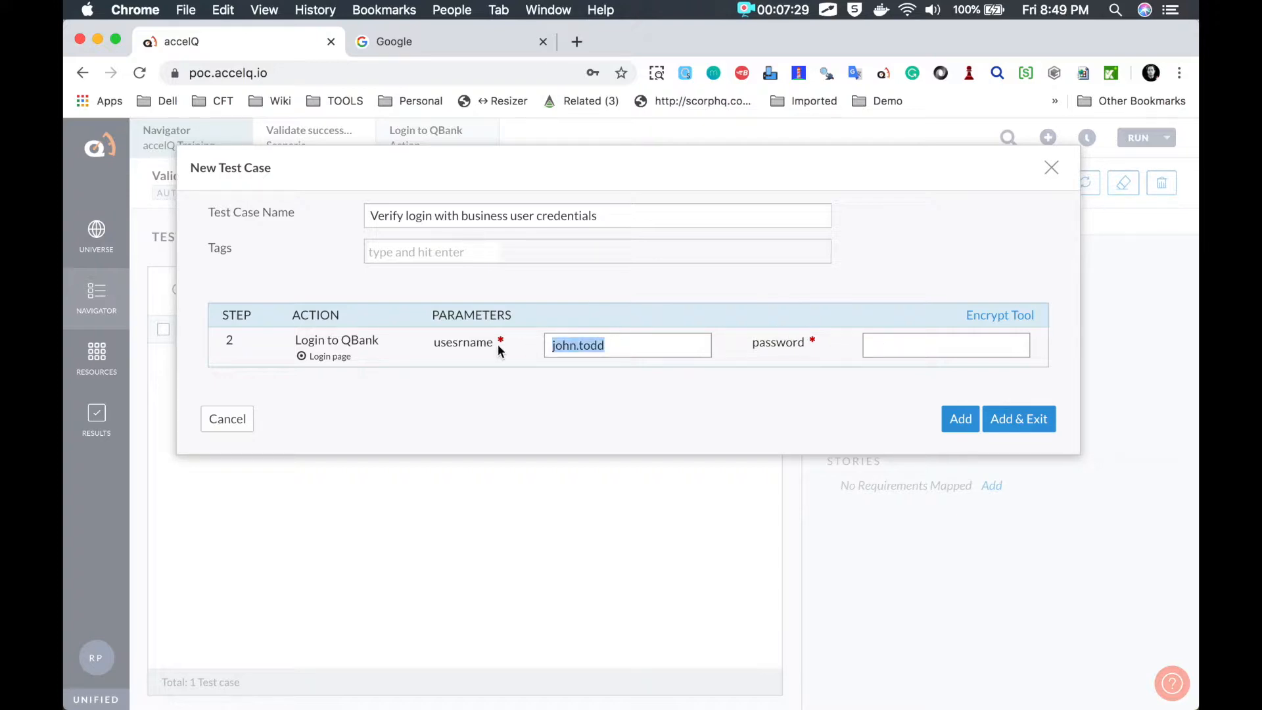
left_click(993, 316)
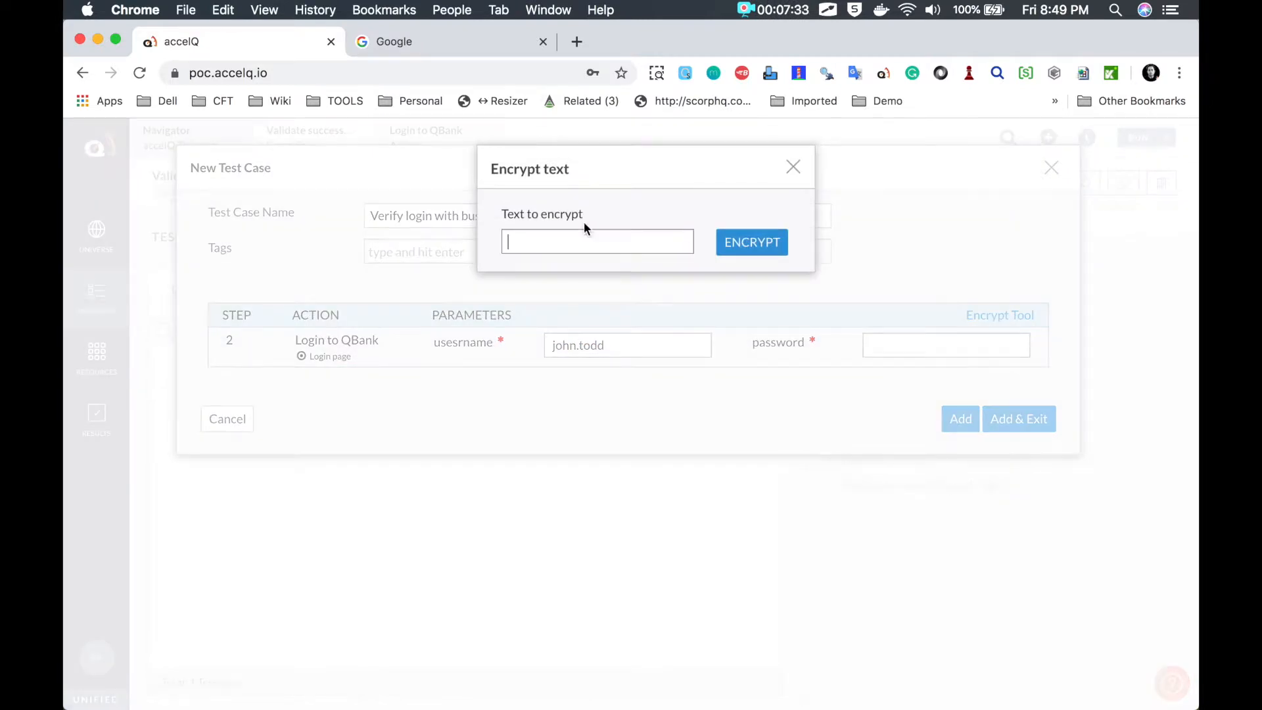
type("pass123")
left_click(731, 241)
left_click(743, 307)
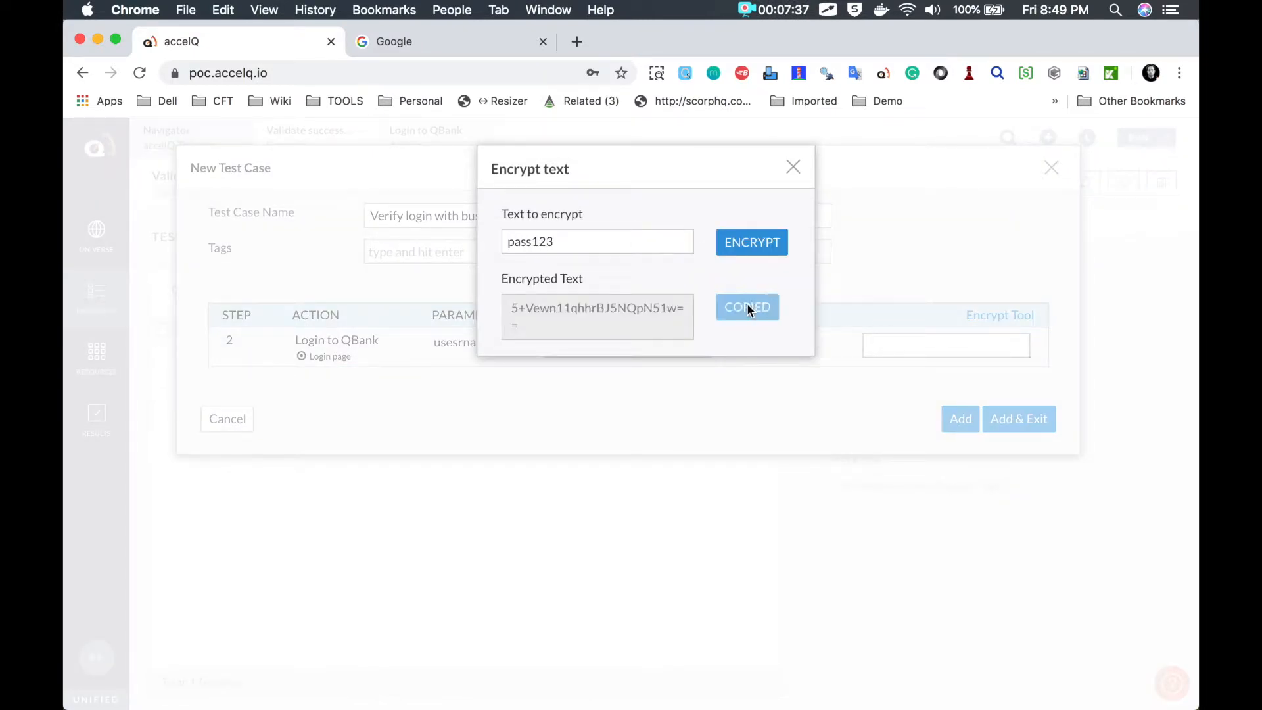
left_click(793, 168)
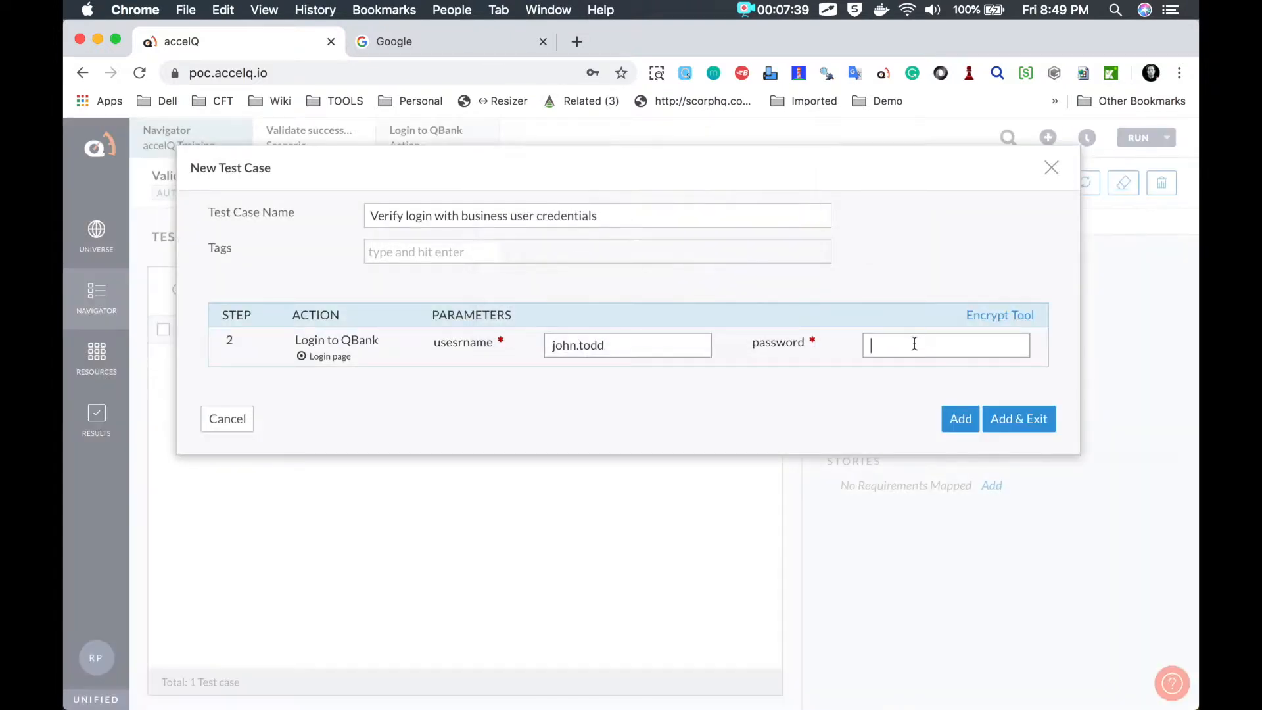
key("super+v")
left_click(1019, 426)
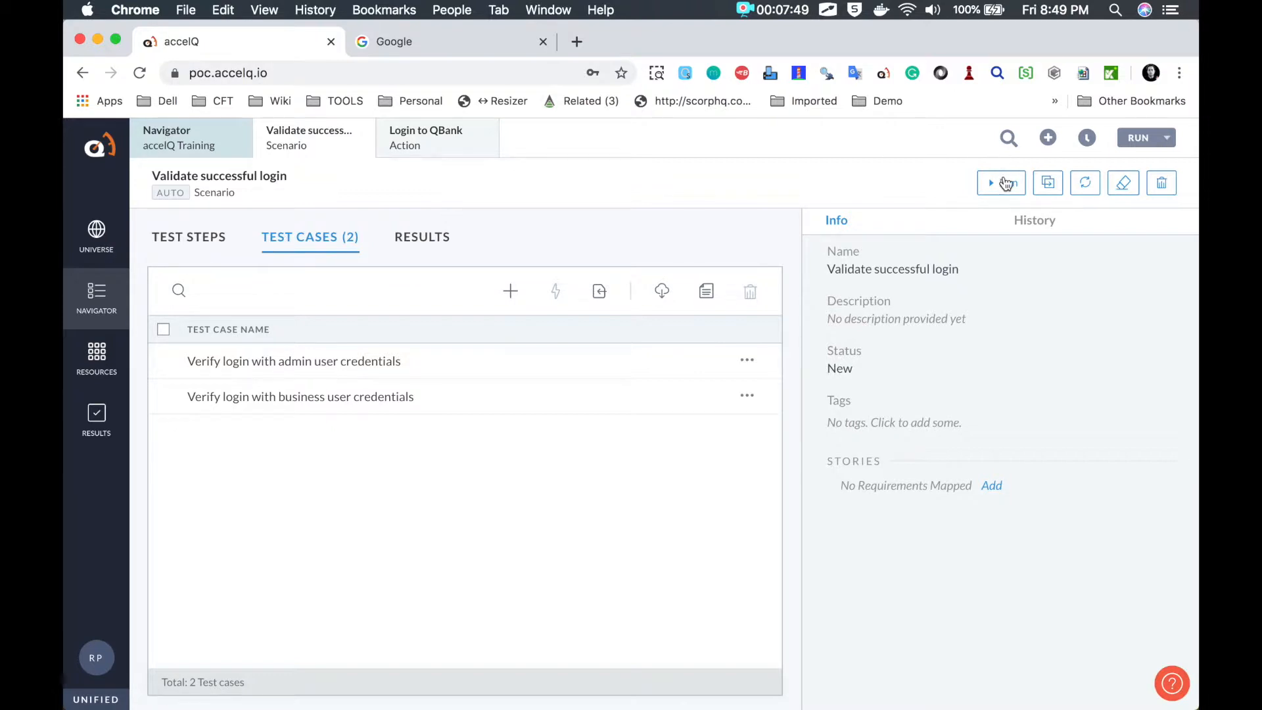
Step: Open the run settings for the Validate successful login scenario
mouse_move(1004, 160)
left_mouse_down()
mouse_move(1025, 214)
mouse_move(973, 159)
left_mouse_up()
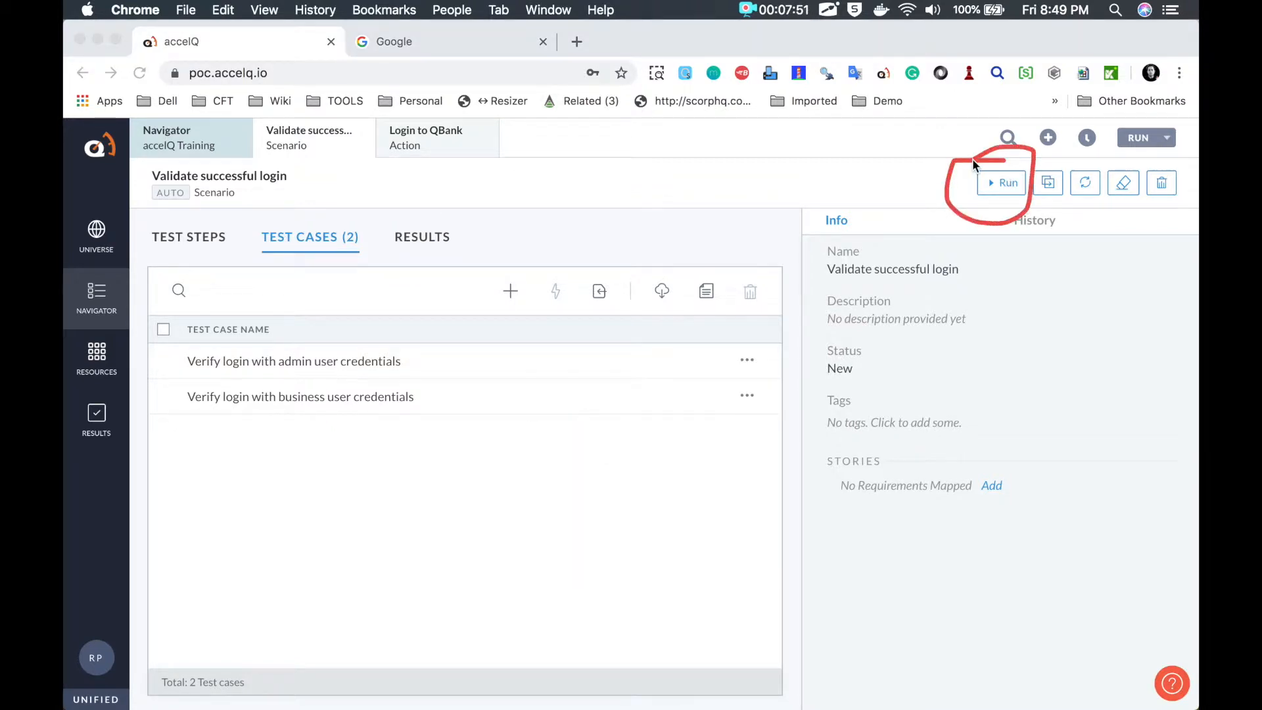
mouse_move(1111, 149)
left_mouse_down()
mouse_move(1163, 124)
mouse_move(1112, 153)
left_mouse_up()
left_click(997, 180)
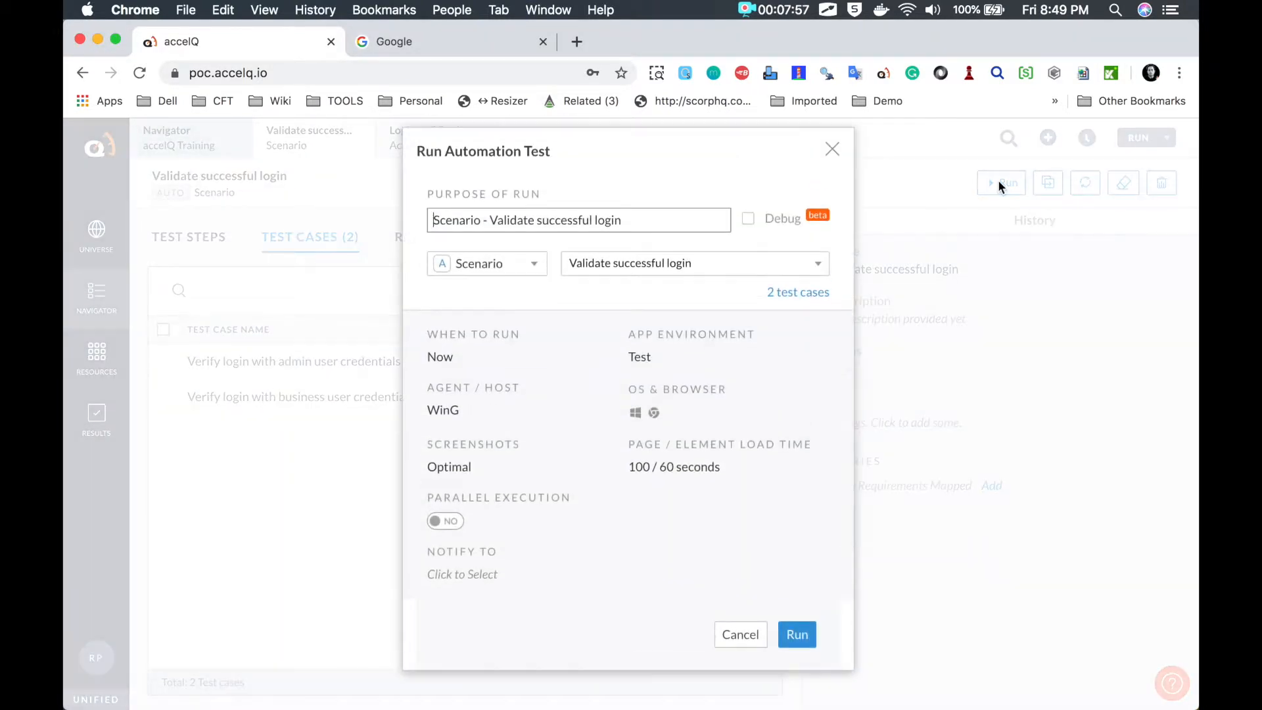
key("alt+Tab")
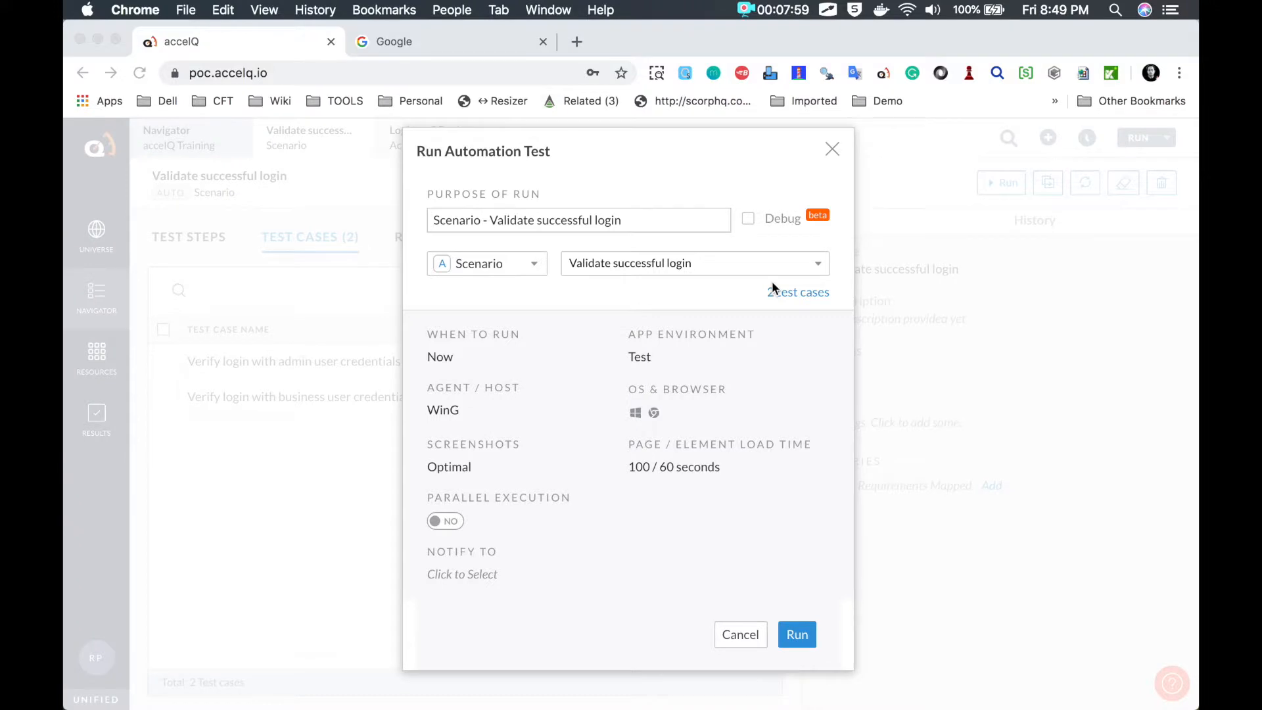
key("Escape")
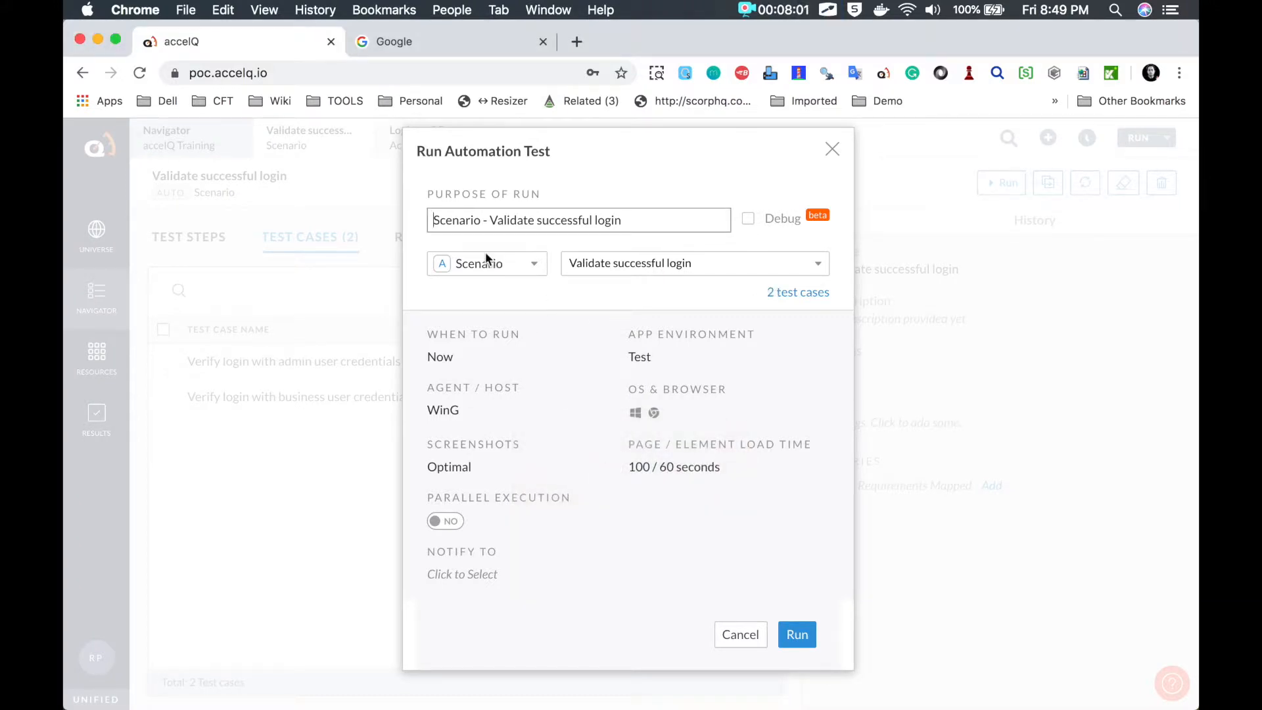
key("alt+Tab")
mouse_move(798, 315)
left_mouse_down()
mouse_move(783, 271)
mouse_move(748, 275)
left_mouse_up()
key("Escape")
Step: Confirm the run includes both the admin and business user test cases
left_click(787, 296)
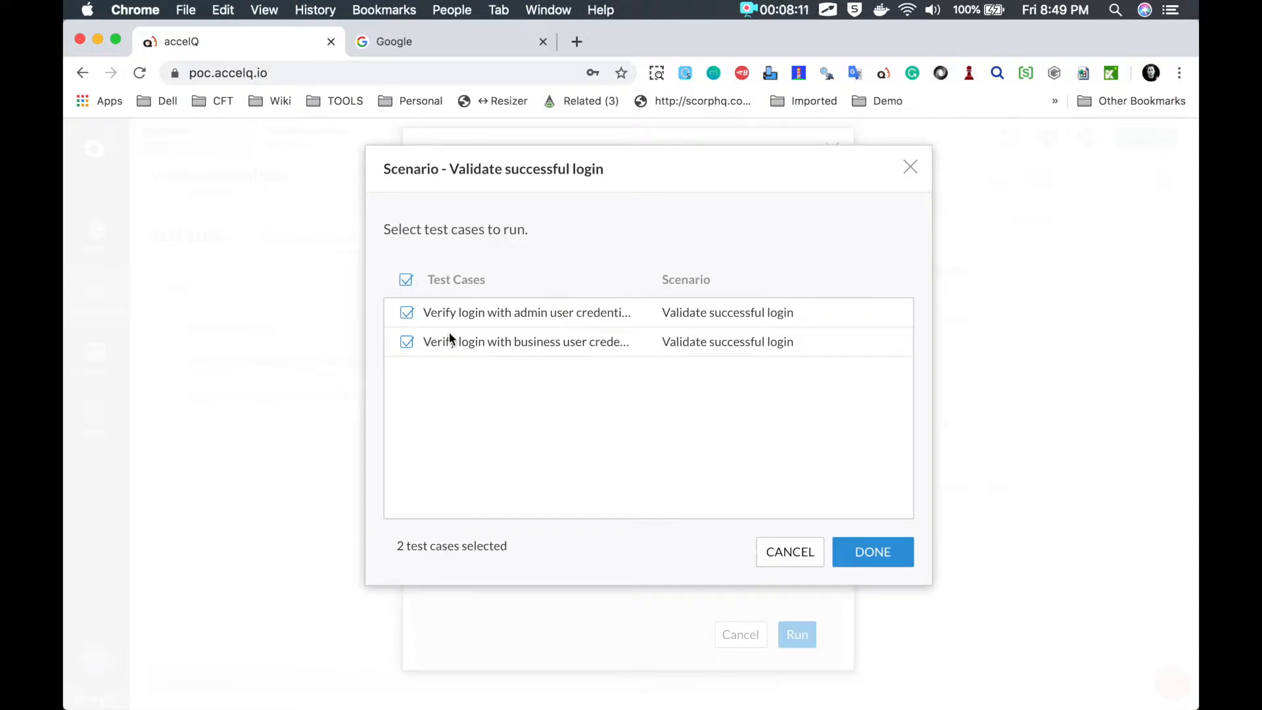
left_click(407, 342)
left_click(406, 313)
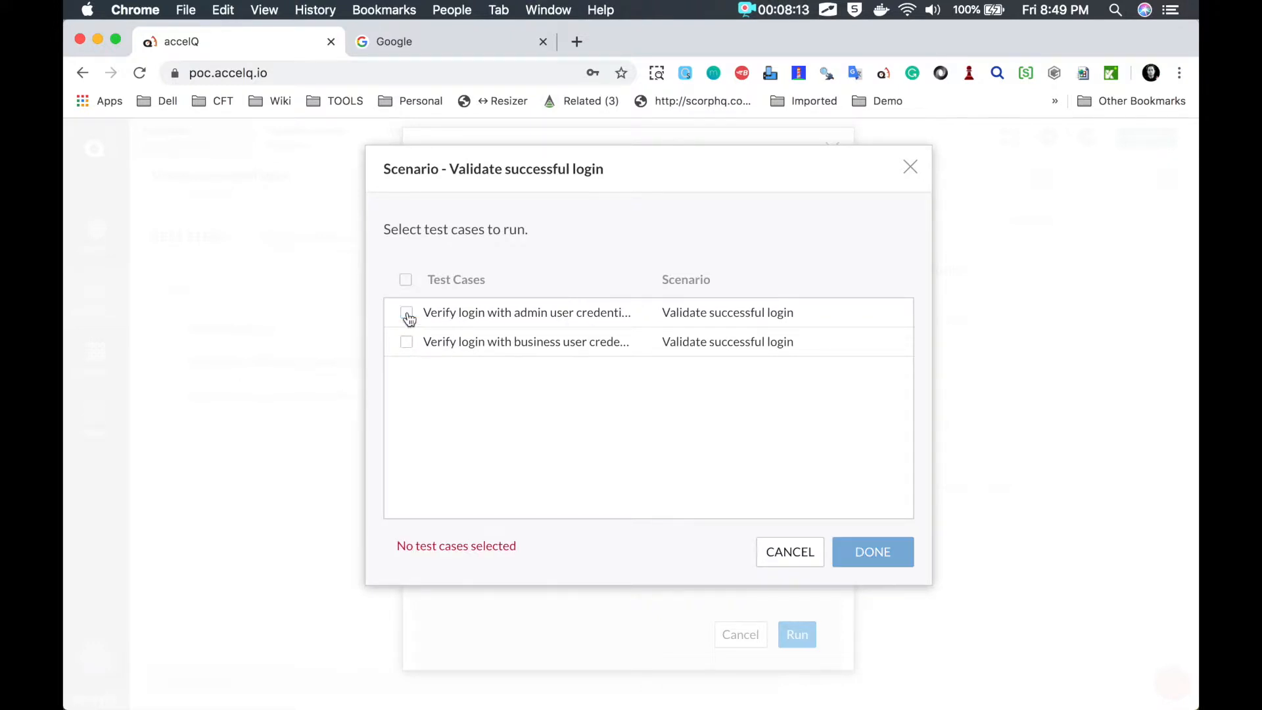
left_click(406, 281)
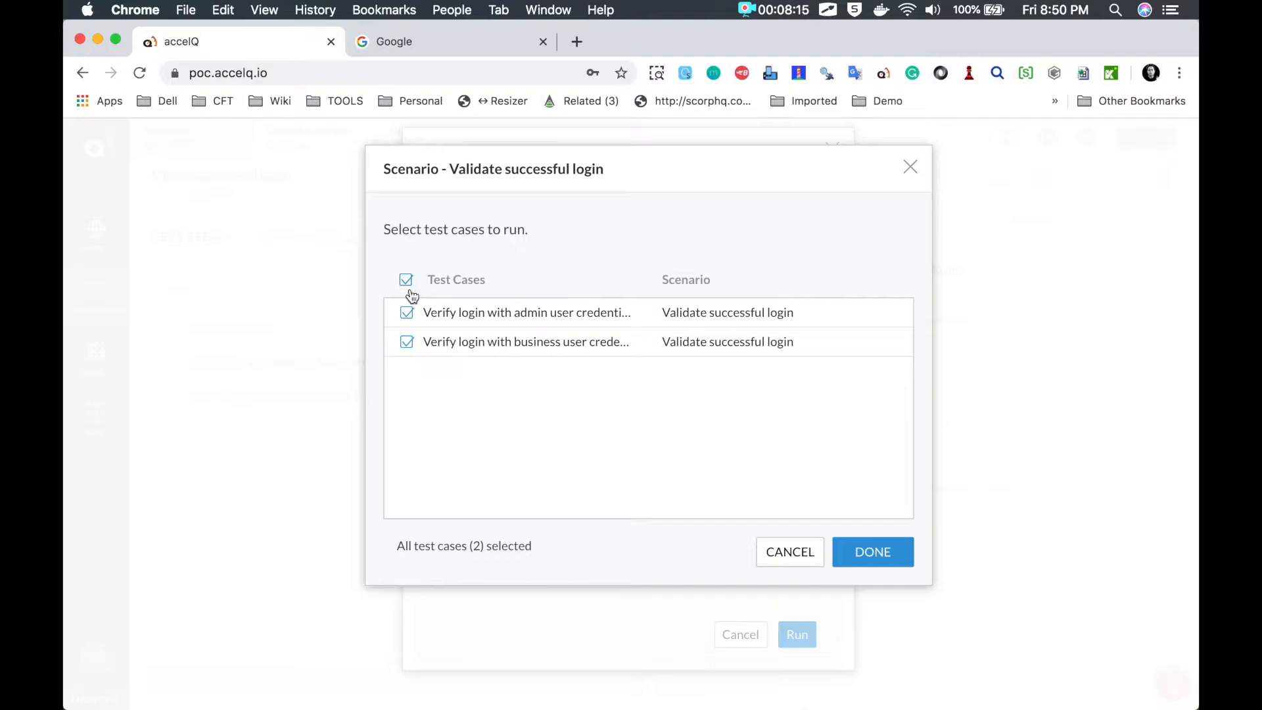
left_click(876, 559)
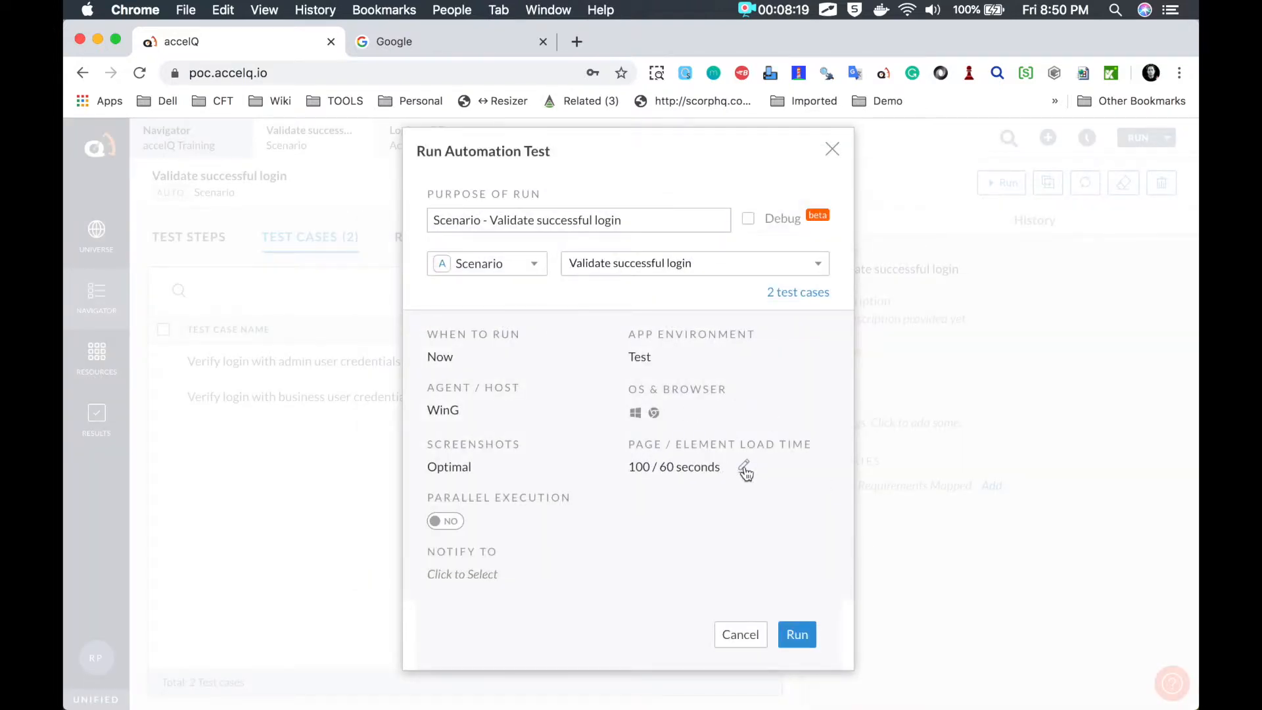
Step: Set page load time 60 and element load time 30 seconds, run the scenario, and open its progress page
left_click(745, 468)
left_click_drag(681, 478, 604, 482)
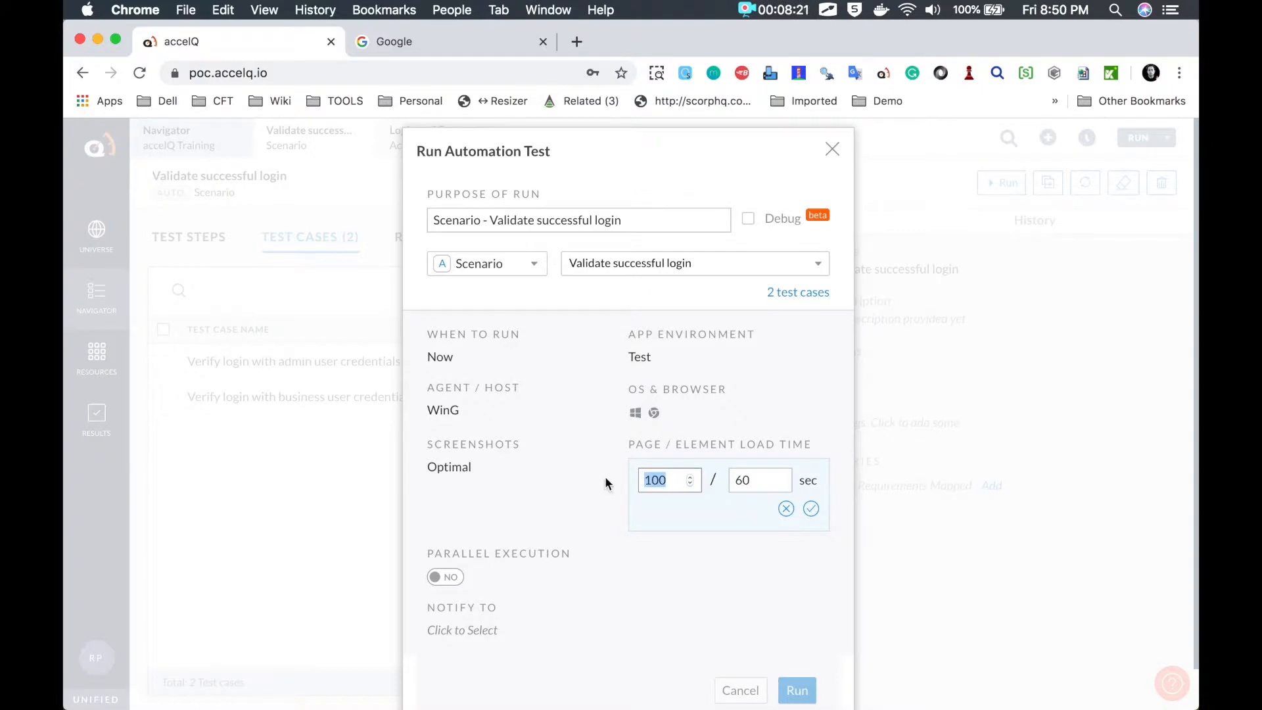
type("60")
left_click_drag(756, 480, 704, 481)
type("30")
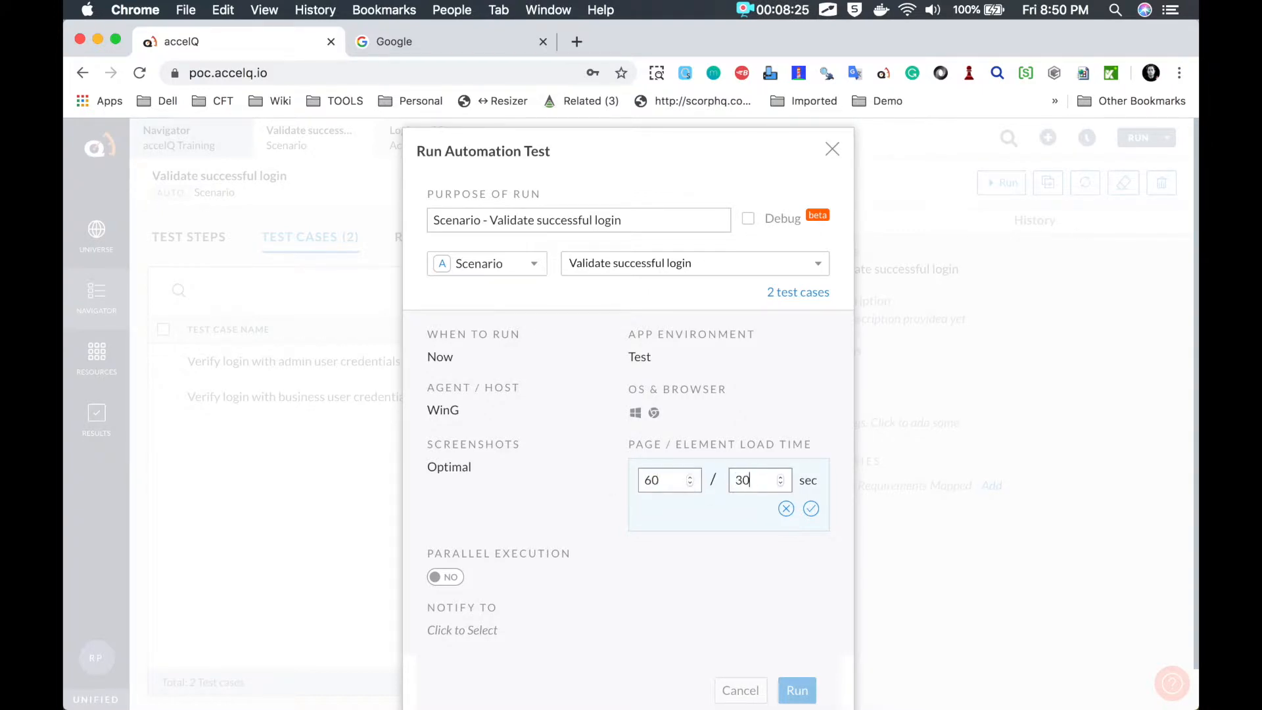
left_click(811, 510)
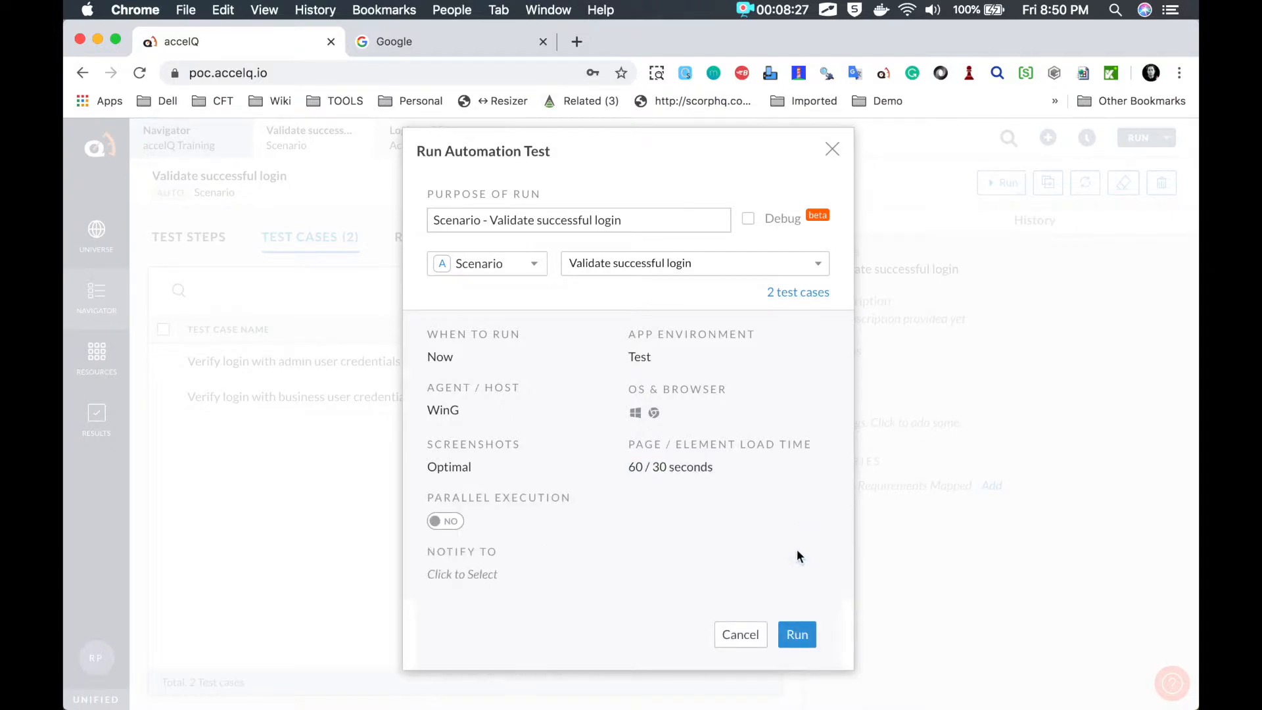
left_click(794, 635)
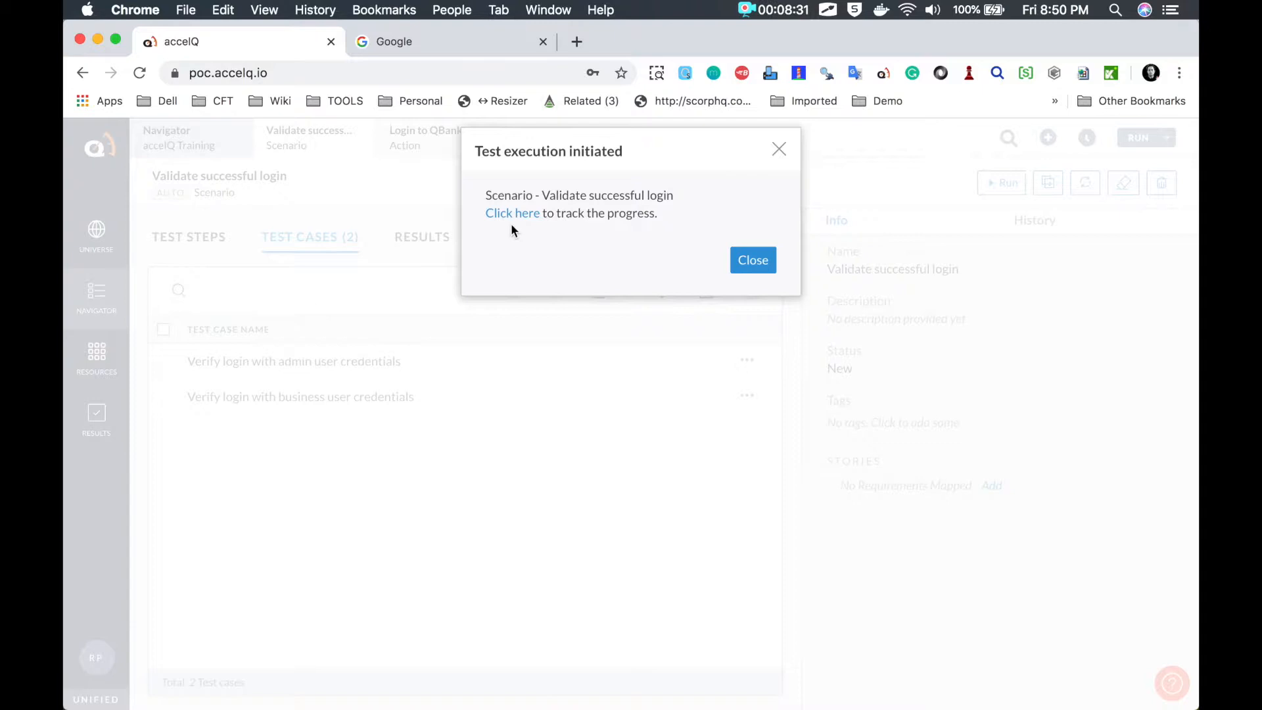
left_click(510, 215)
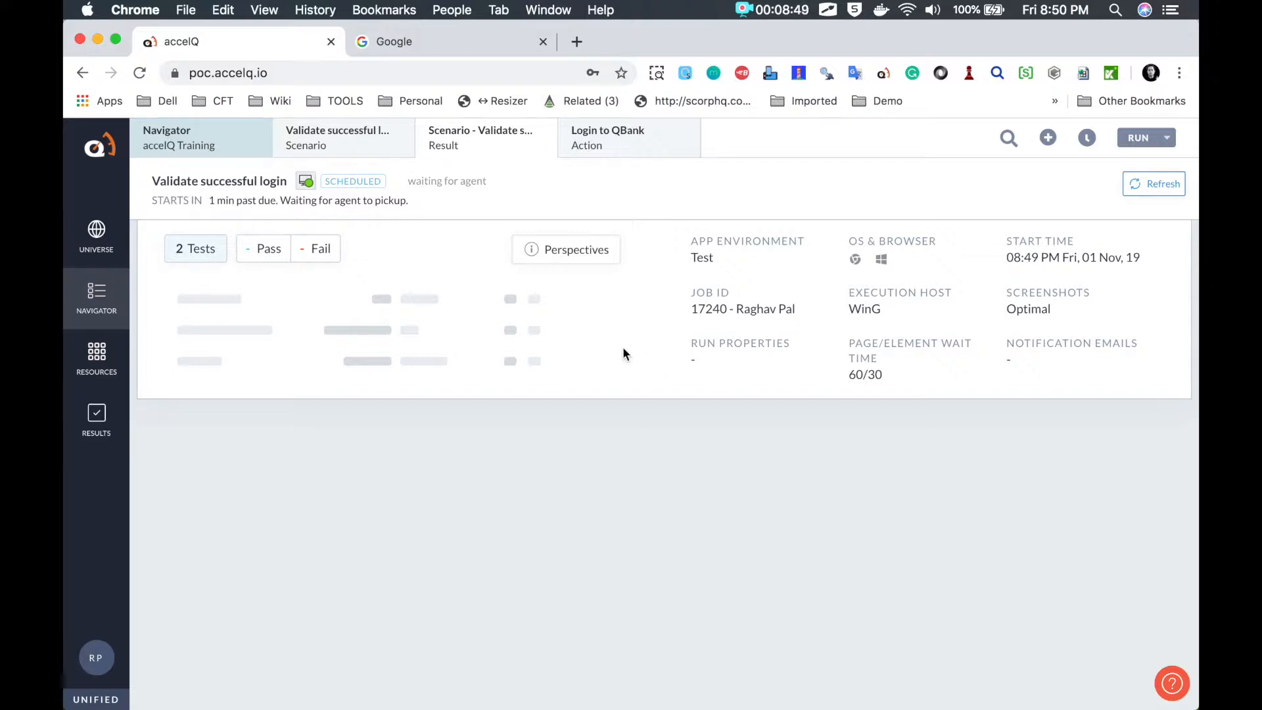
Step: Refresh the run status, then view the Login to QBank action's three login steps
left_click(1155, 184)
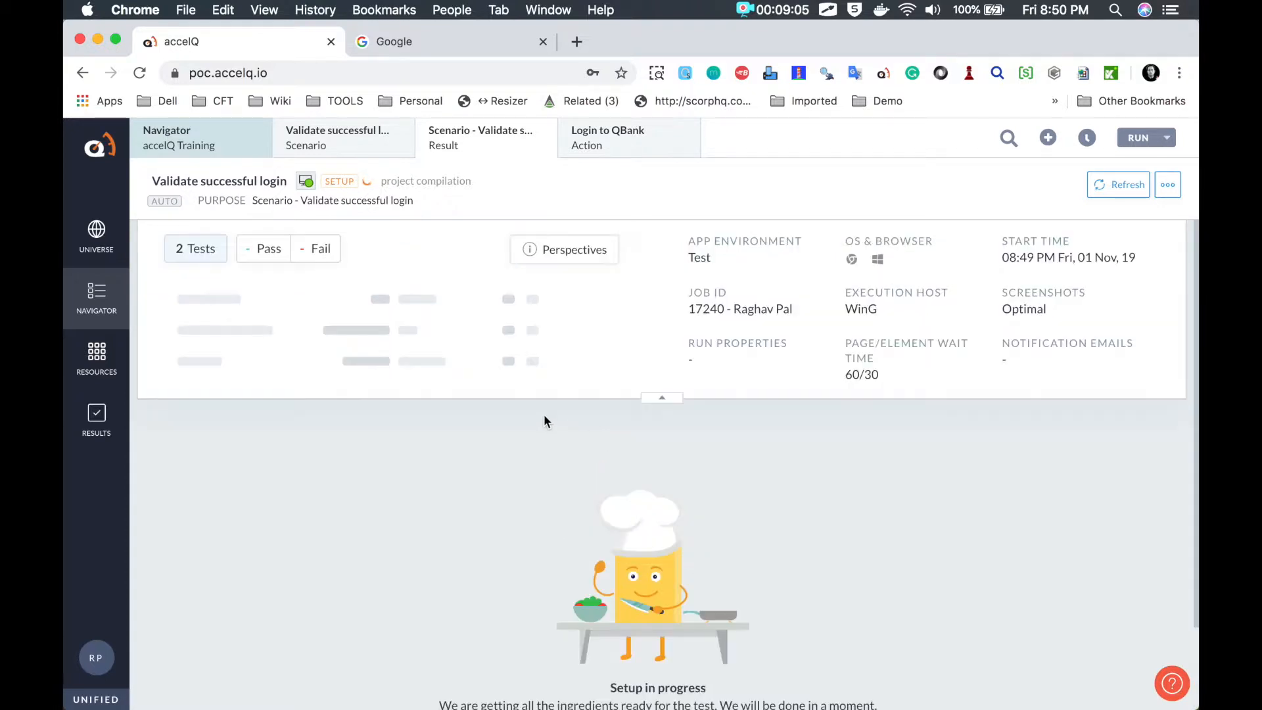
left_click(610, 150)
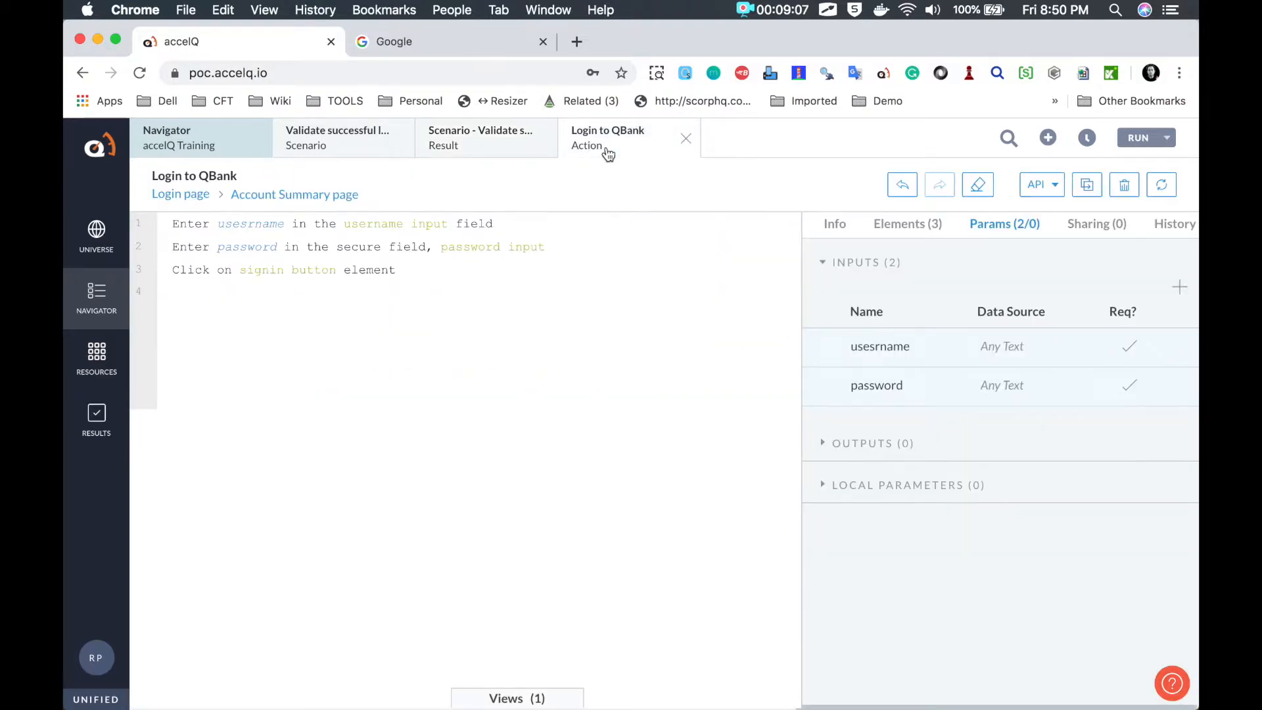
Step: Go back from the Login to QBank action to the in-progress Validate successful login run result
left_click(349, 293)
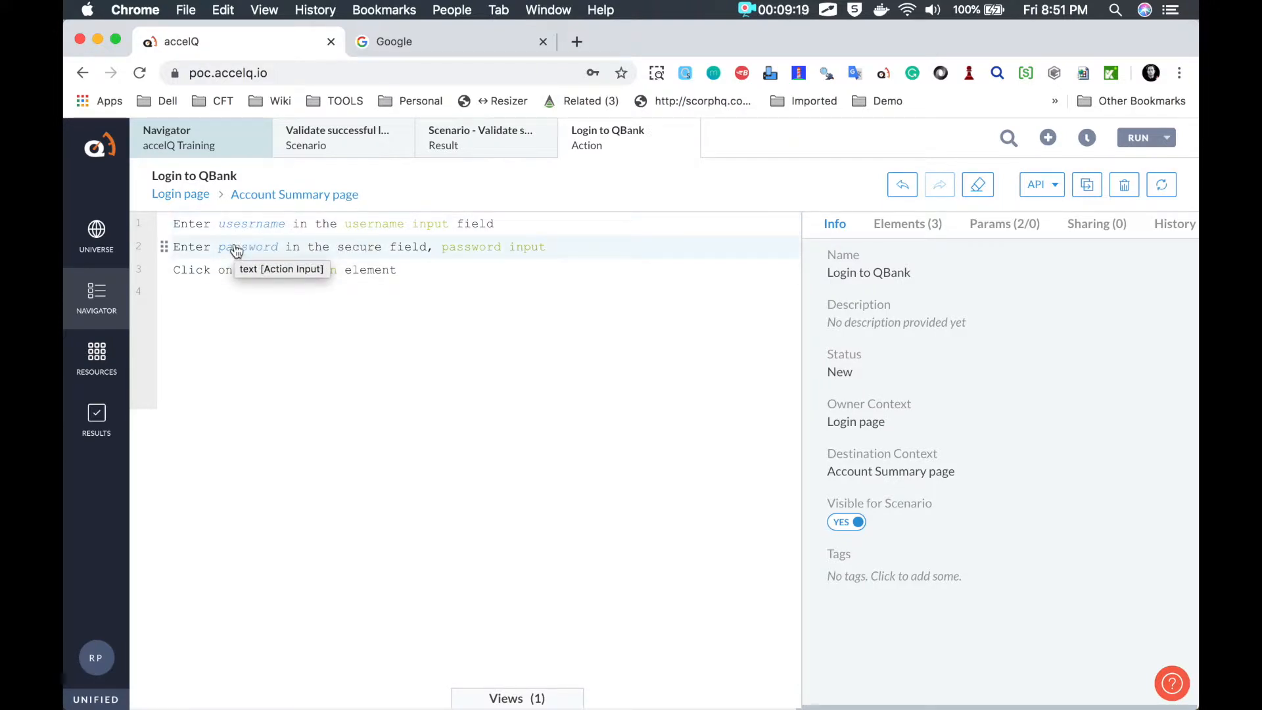
left_click(318, 325)
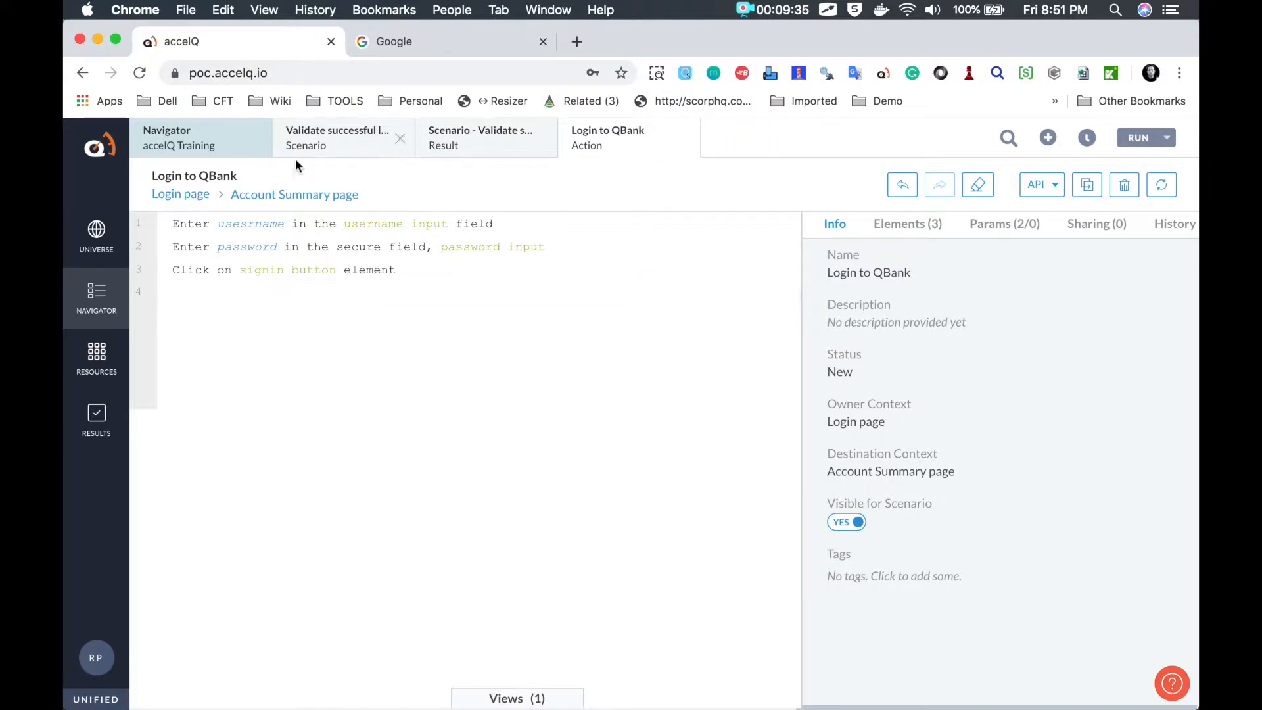
left_click(447, 142)
scroll(558, 428, "down", 2)
scroll(558, 423, "up", 1)
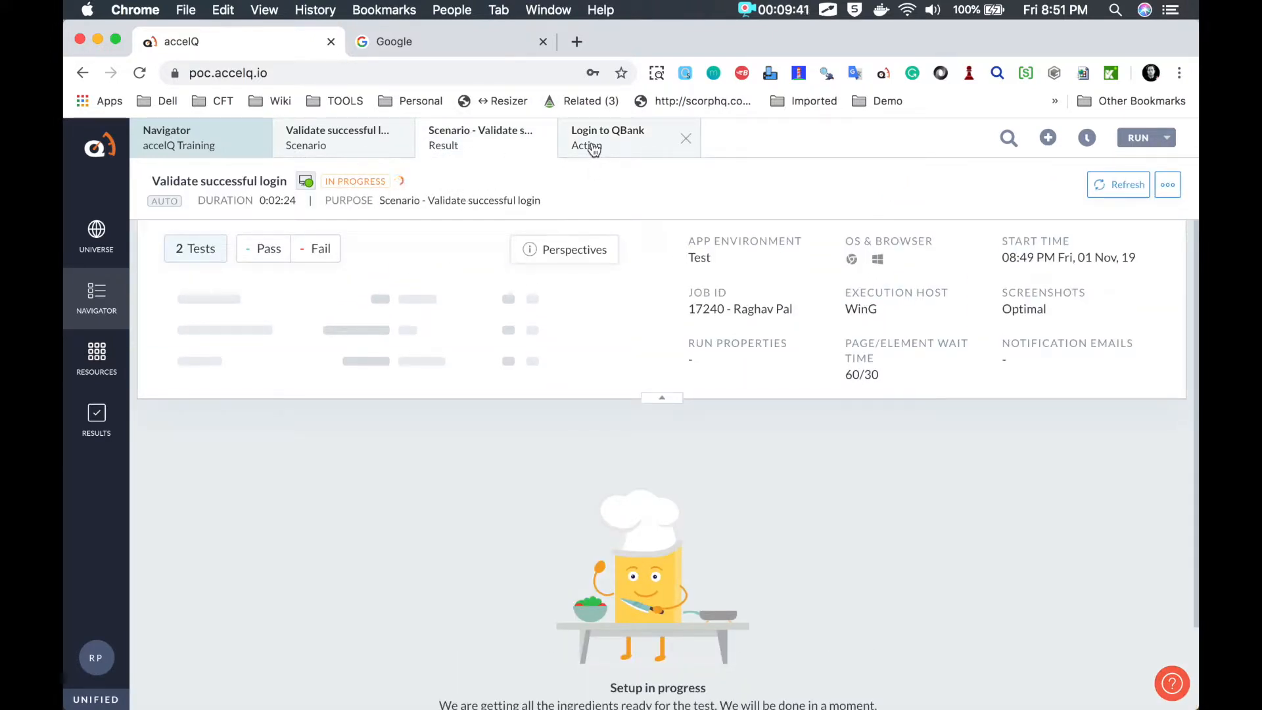
key("ctrl+Left")
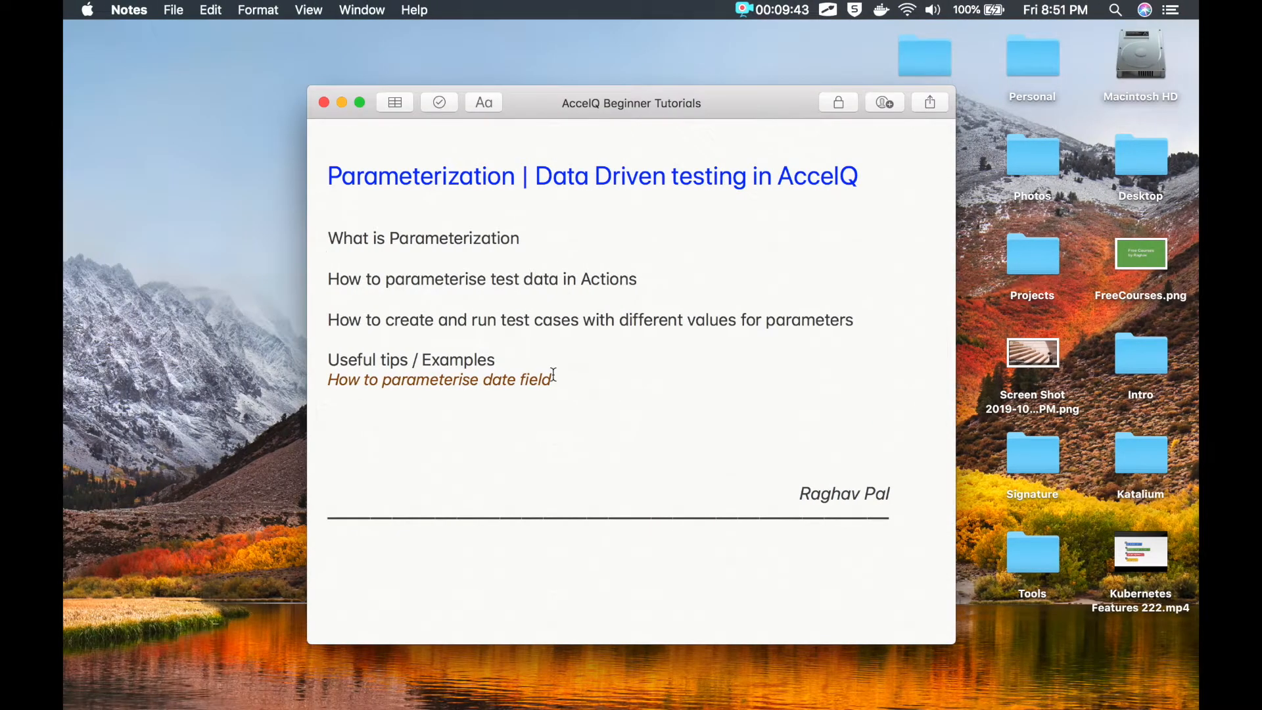
left_click_drag(578, 378, 324, 365)
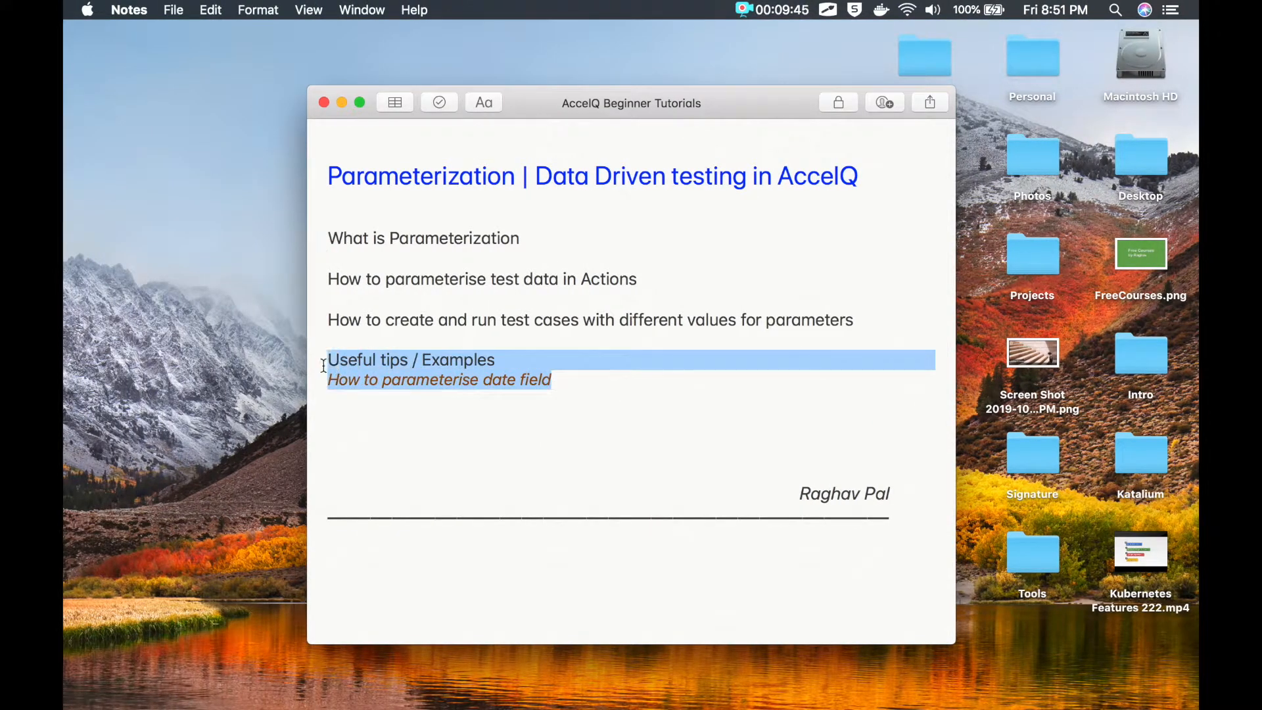
key("ctrl+Right")
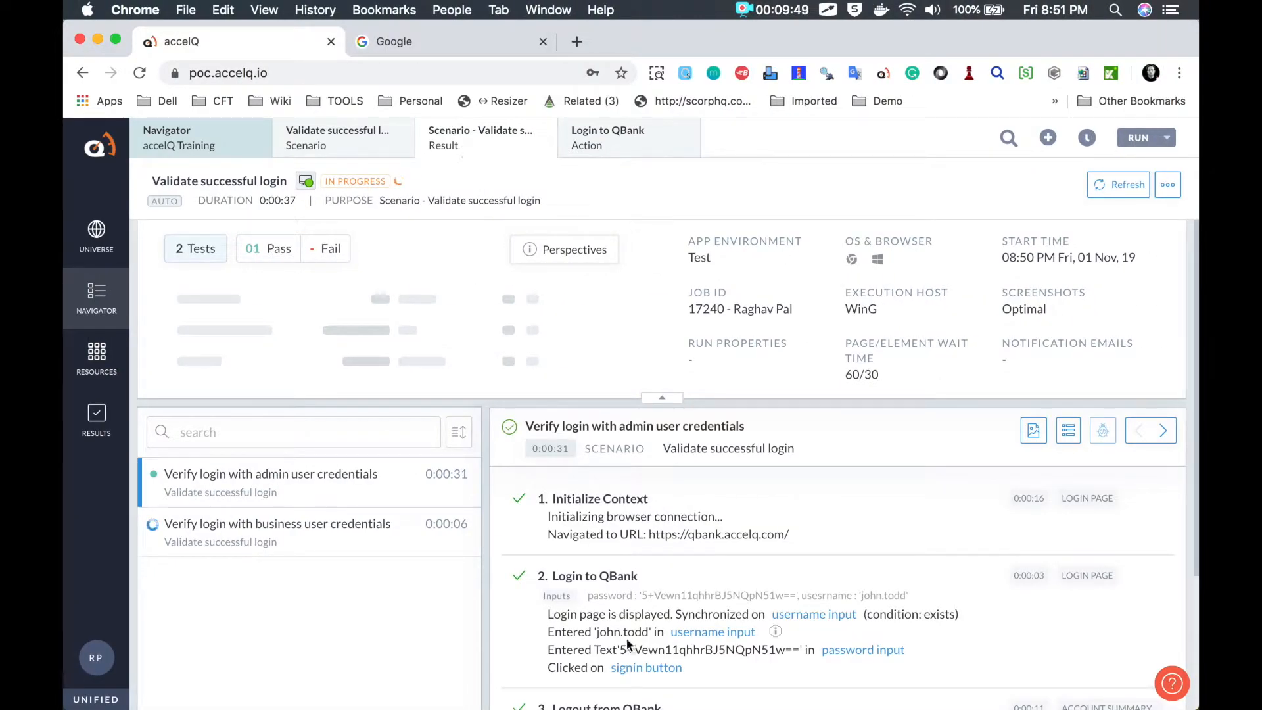
Step: Check the business user run, then open the admin user test case's screenshots at 1 of 9
scroll(625, 637, "down", 3)
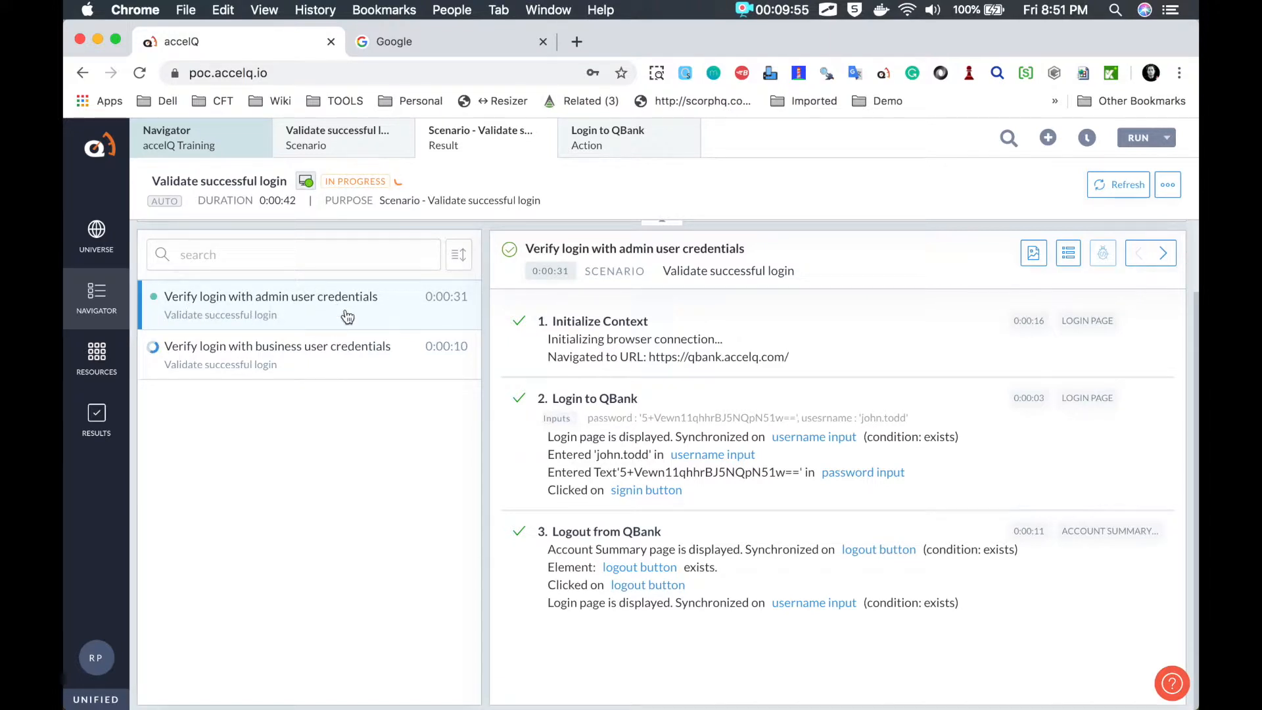
left_click(309, 355)
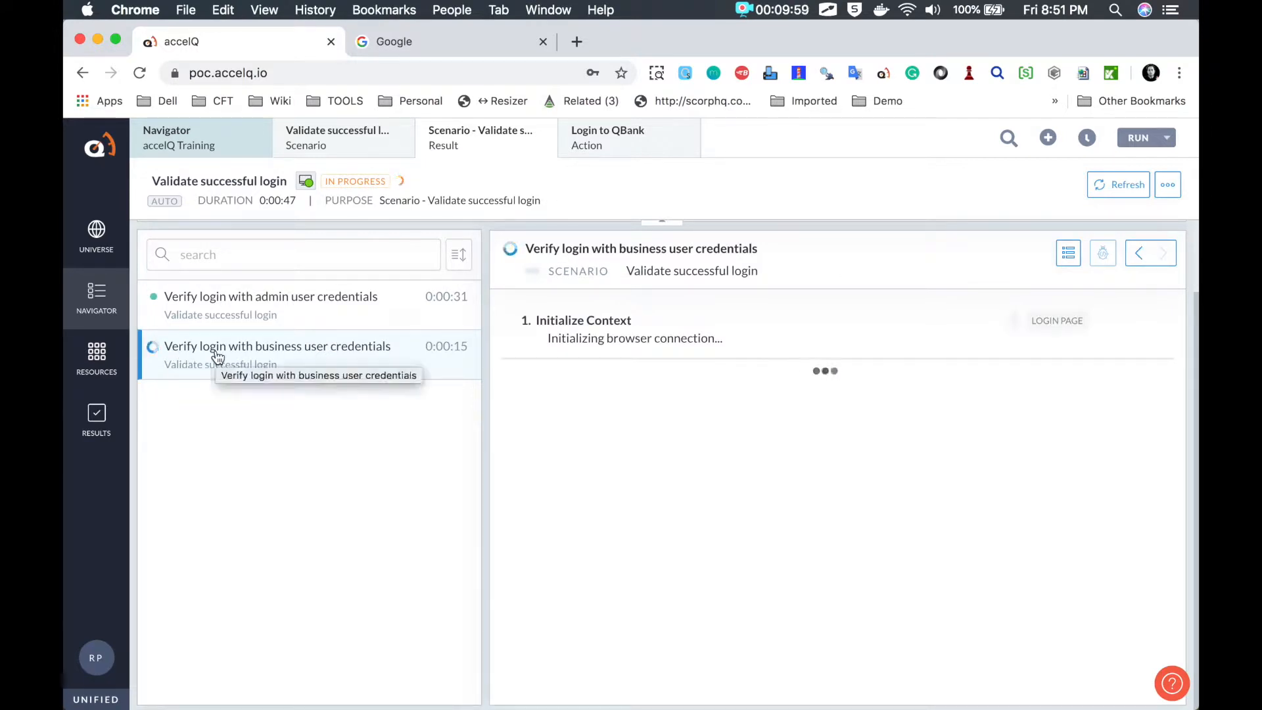
left_click(379, 314)
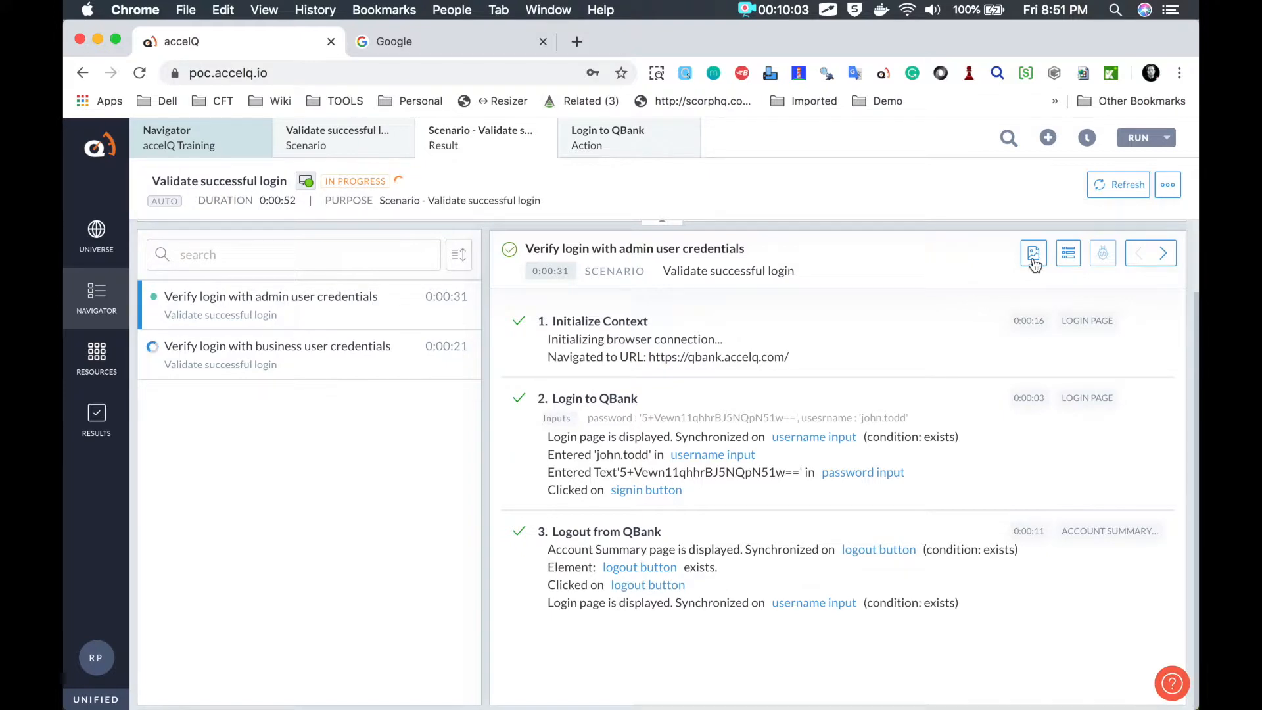
left_click(1032, 258)
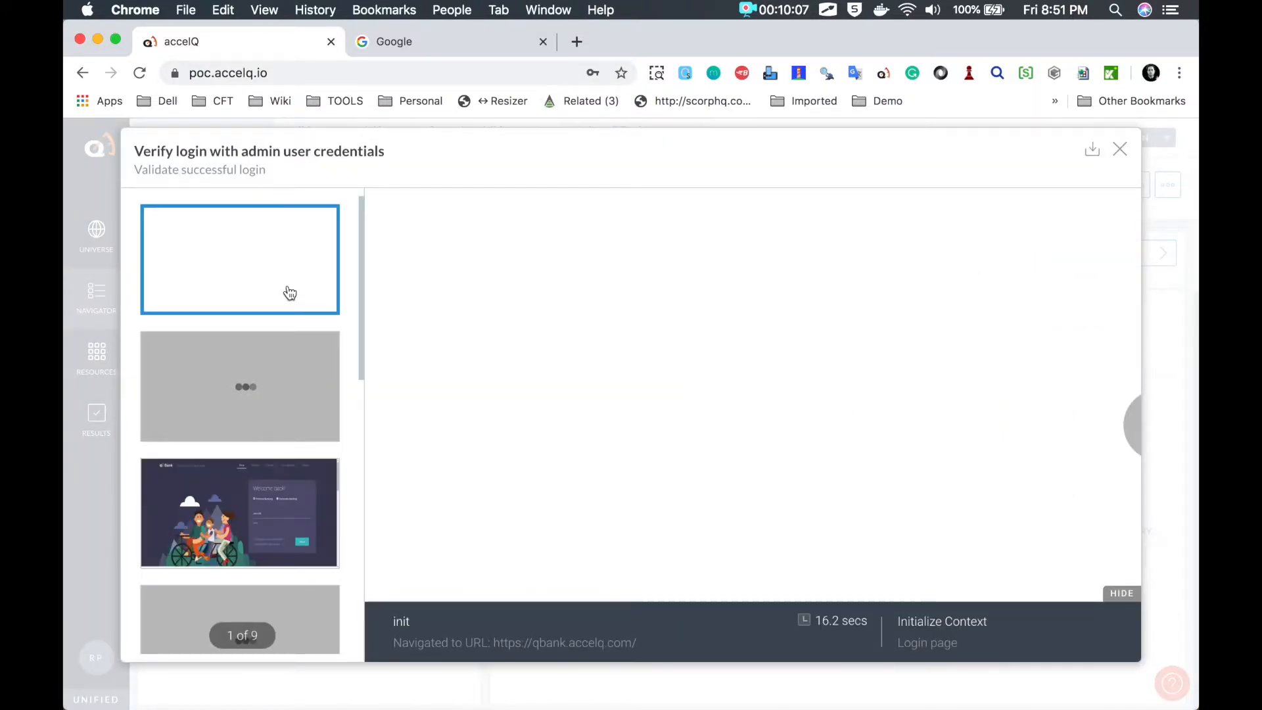
Step: Review the admin run screenshots from login page to account summary, close the viewer, and go to Google
left_click(275, 388)
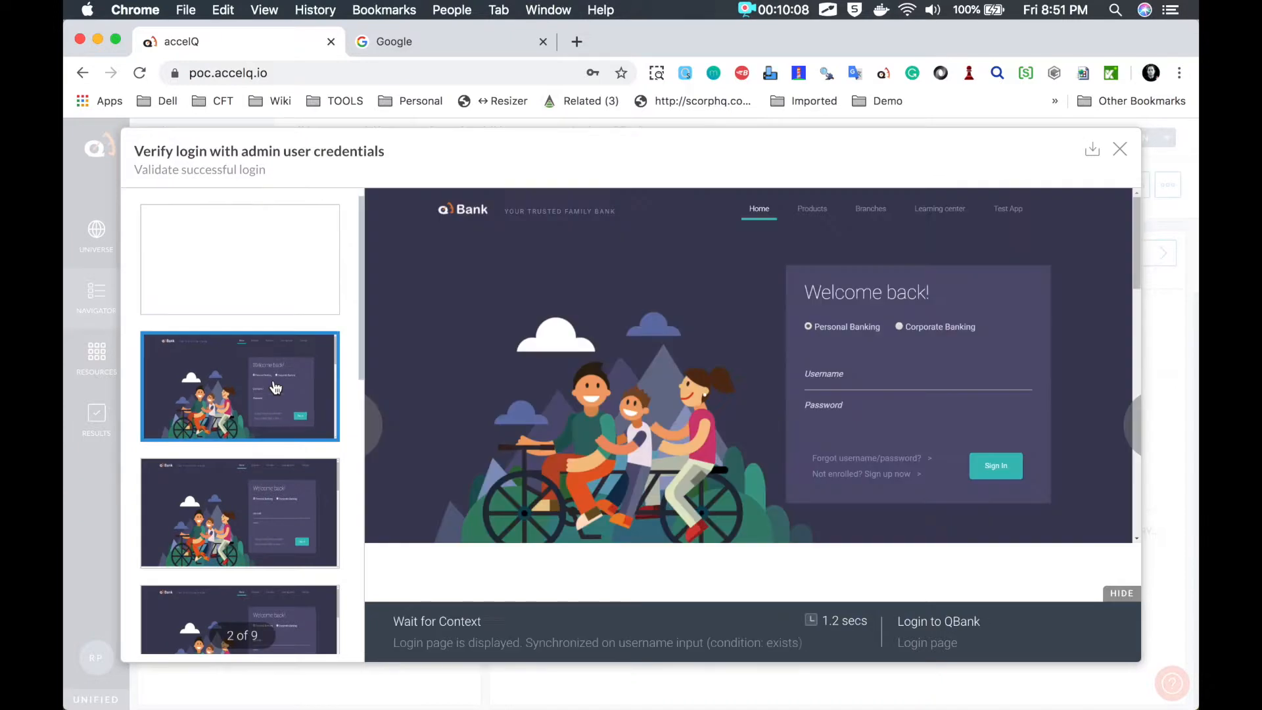
left_click(270, 509)
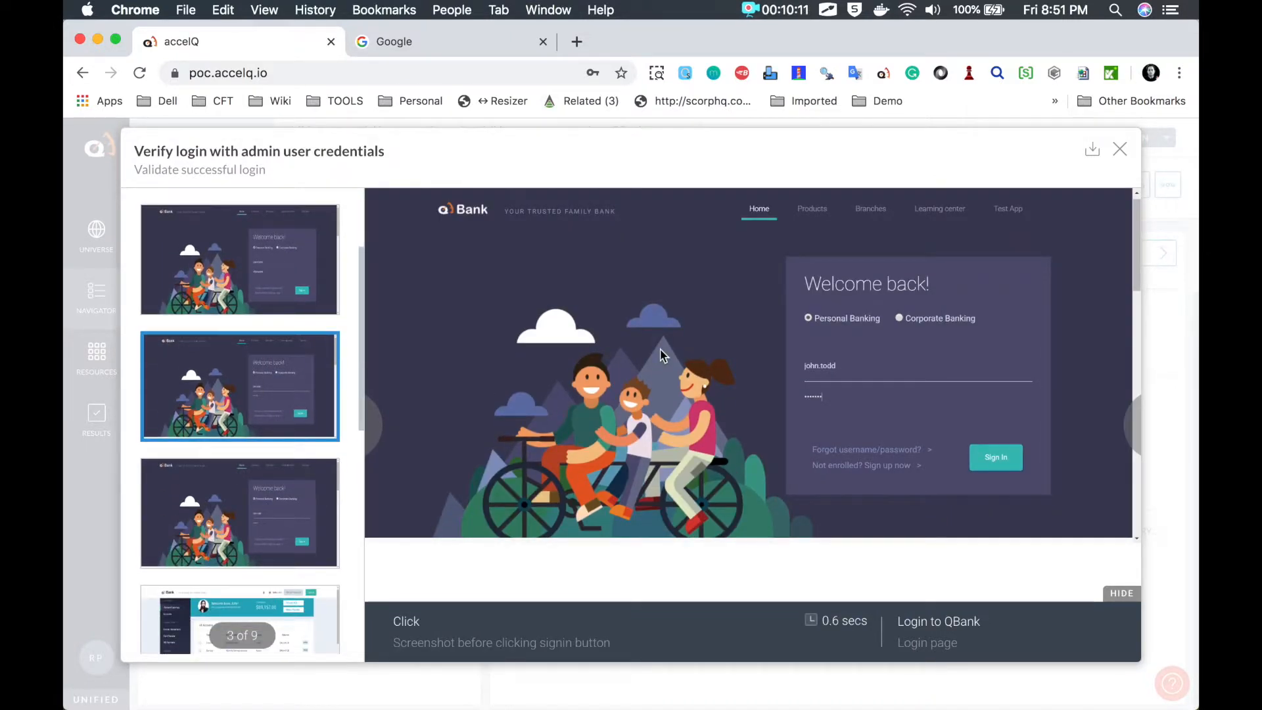
key("alt+Tab")
mouse_move(751, 350)
left_mouse_down()
mouse_move(777, 366)
mouse_move(817, 347)
mouse_move(795, 344)
left_mouse_up()
key("Escape")
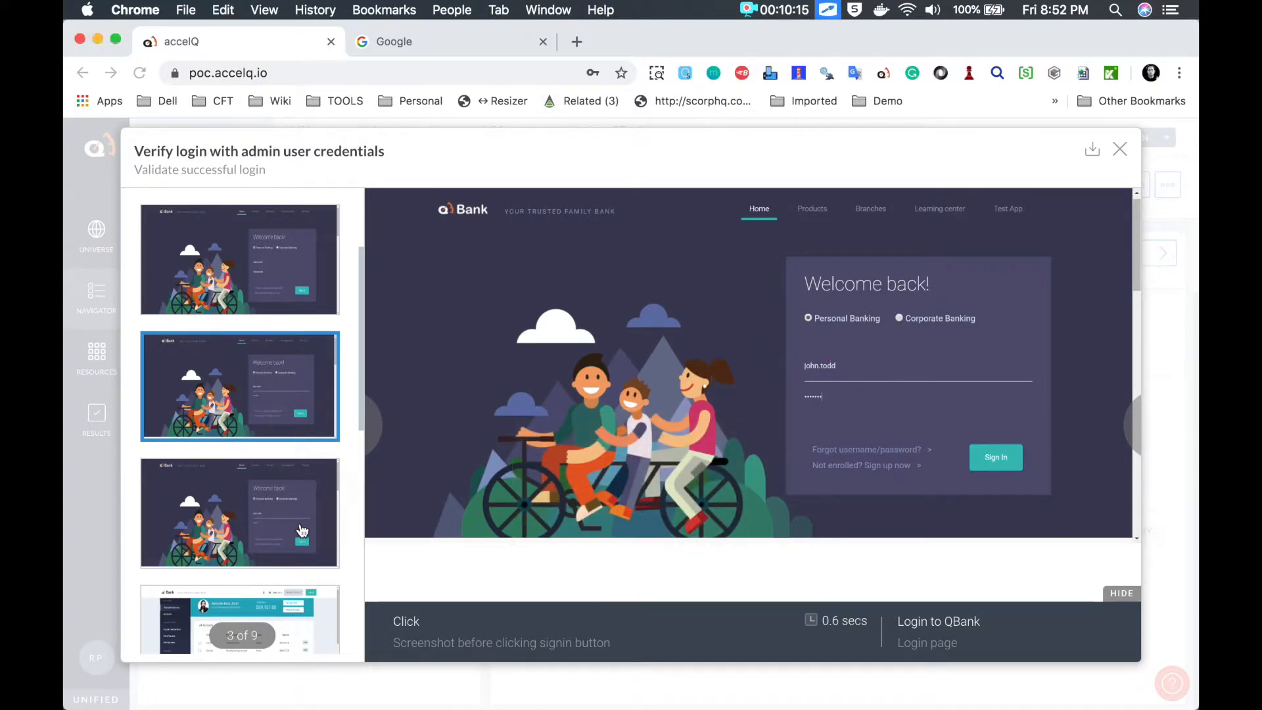
left_click(279, 523)
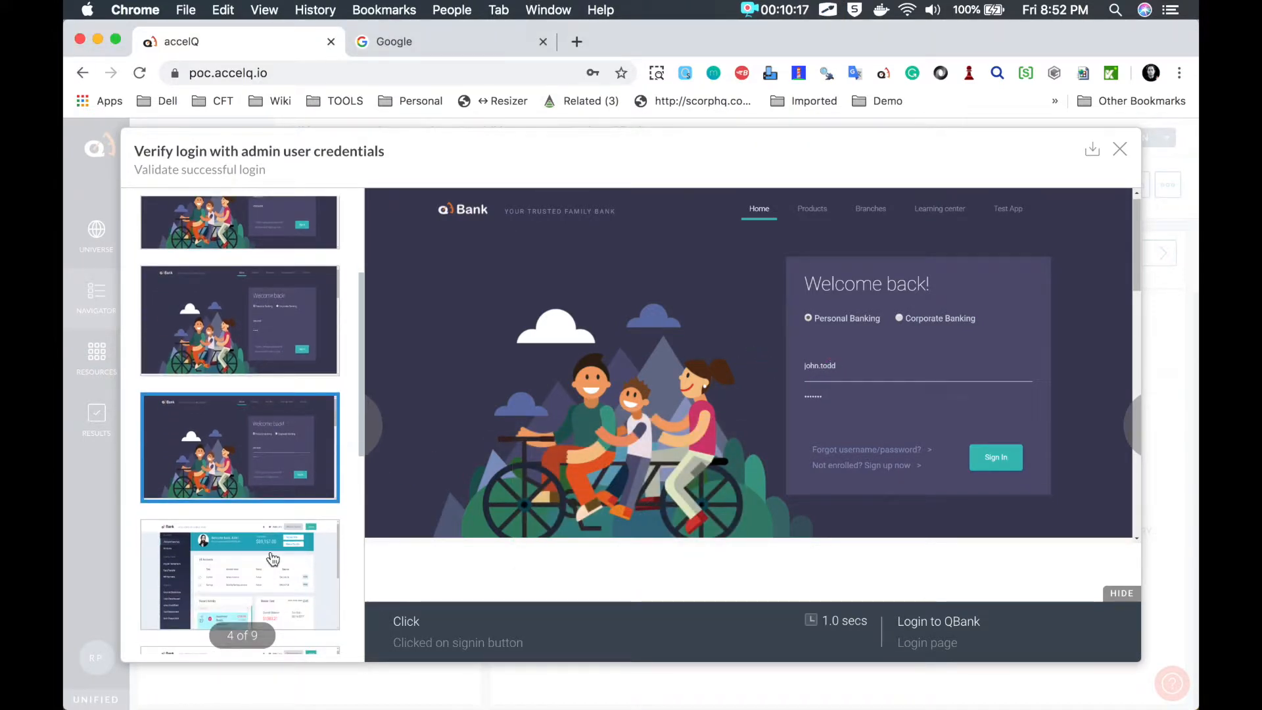
left_click(273, 559)
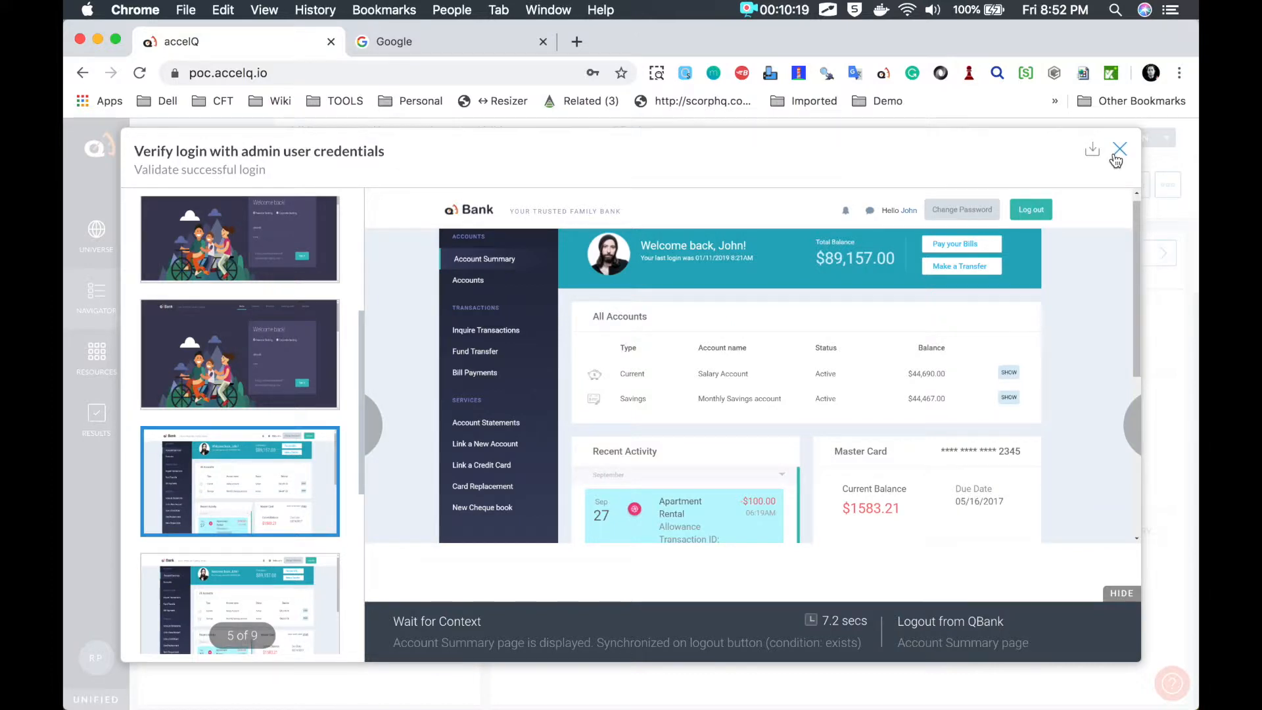
left_click(1119, 150)
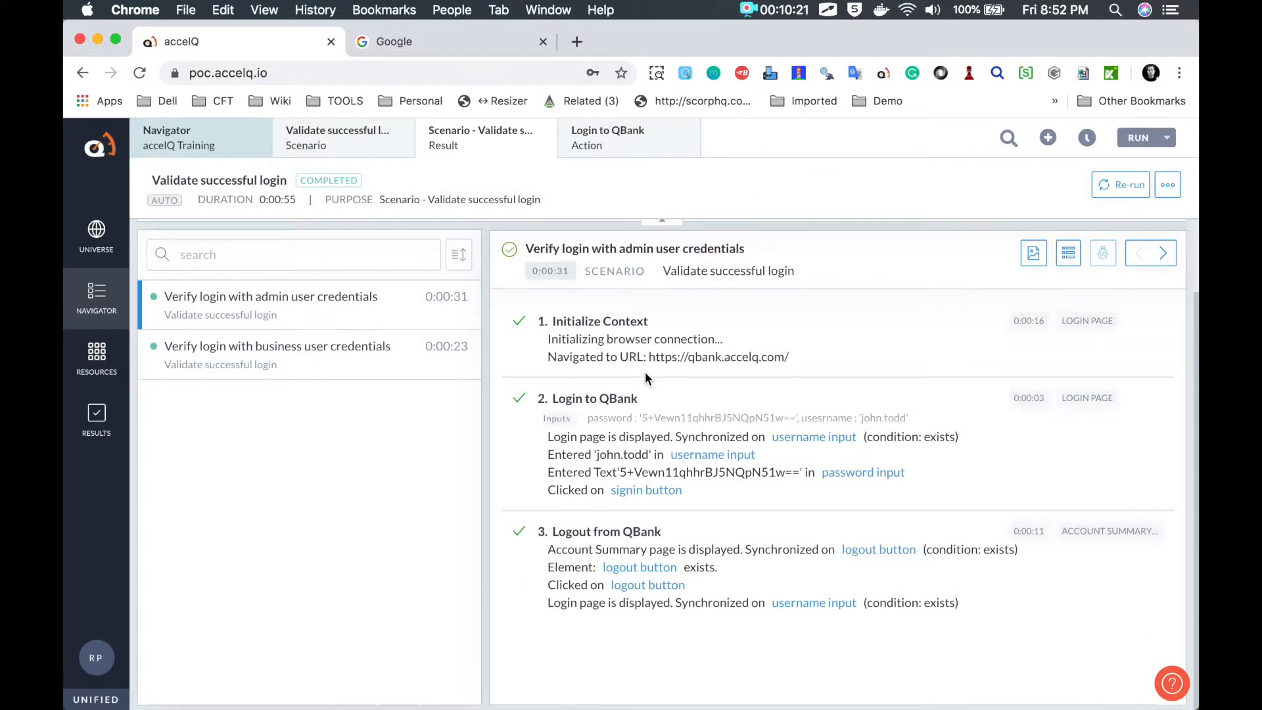
left_click(459, 40)
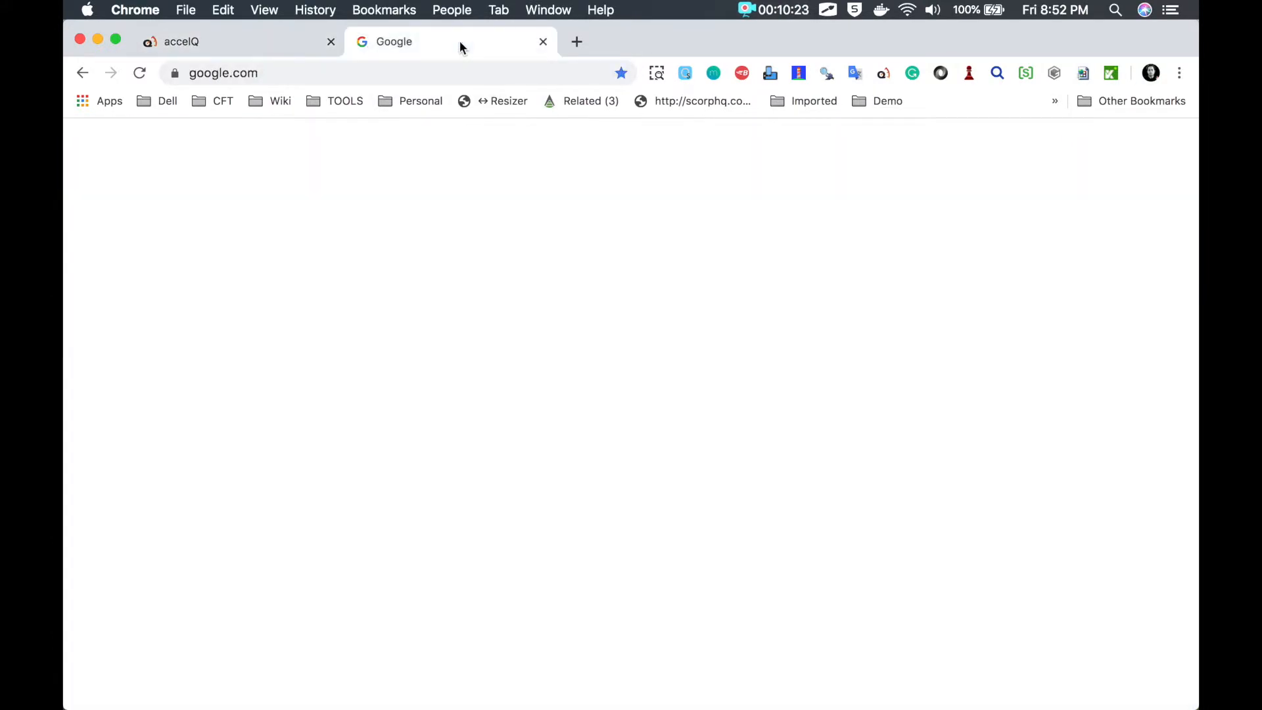
Step: Search Google for 'travelocity' and open the Travelocity official site
left_click(379, 76)
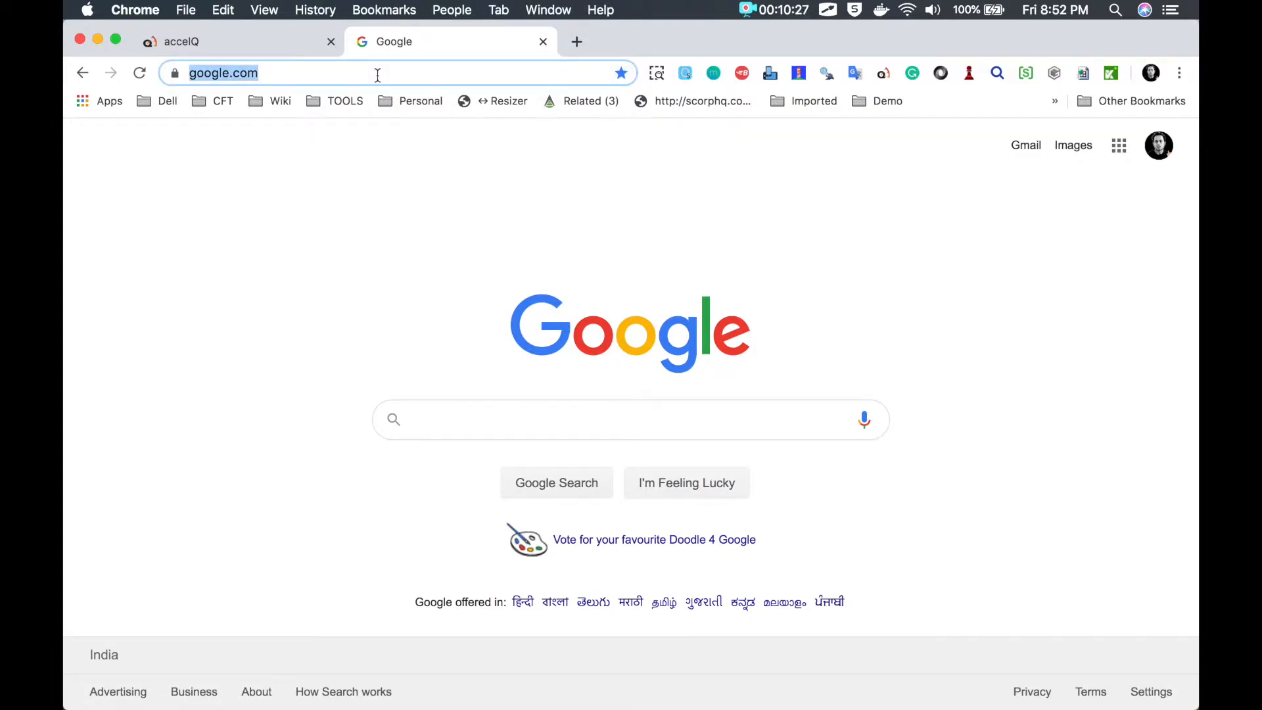
type("tr")
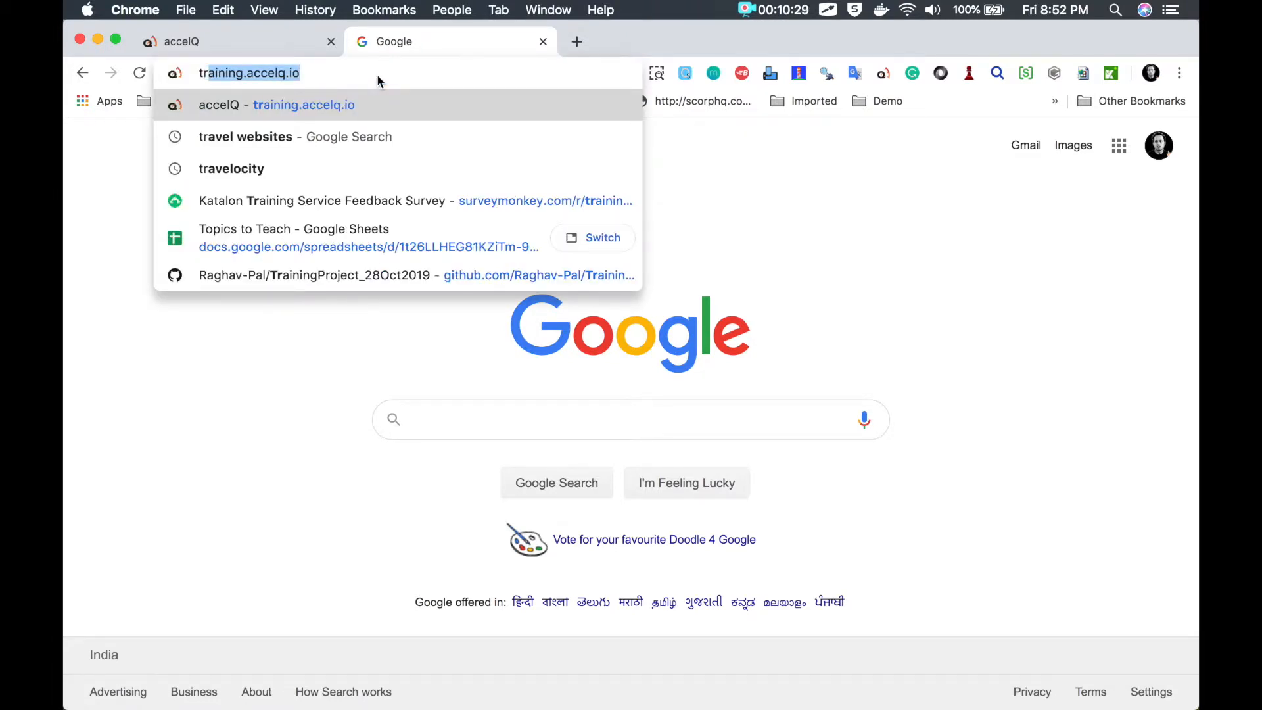
type("av")
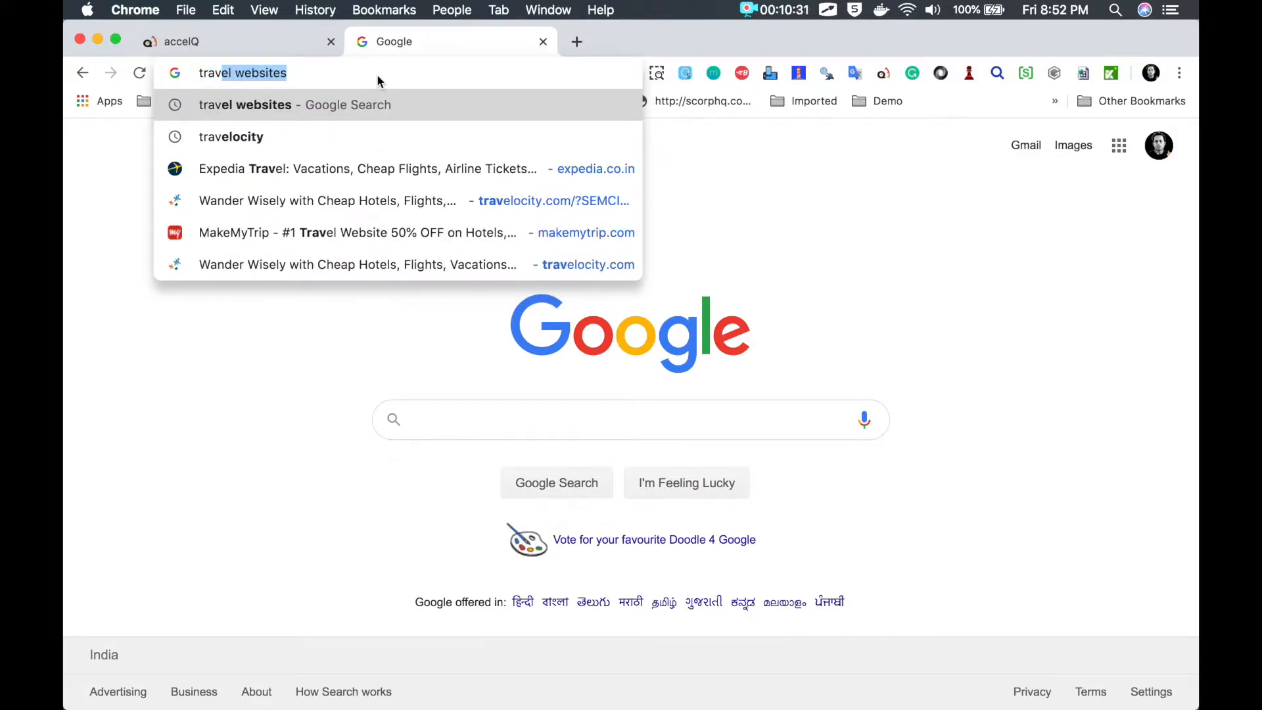
type("elo")
key("Return")
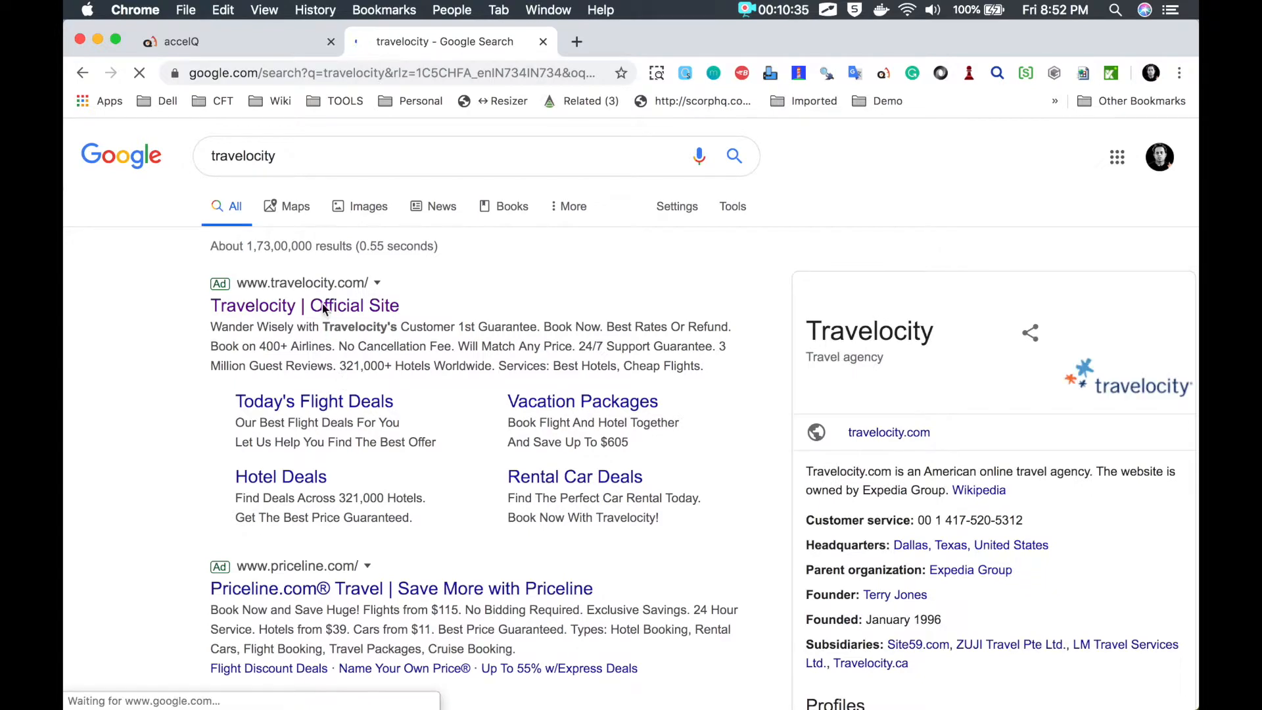
left_click(324, 309)
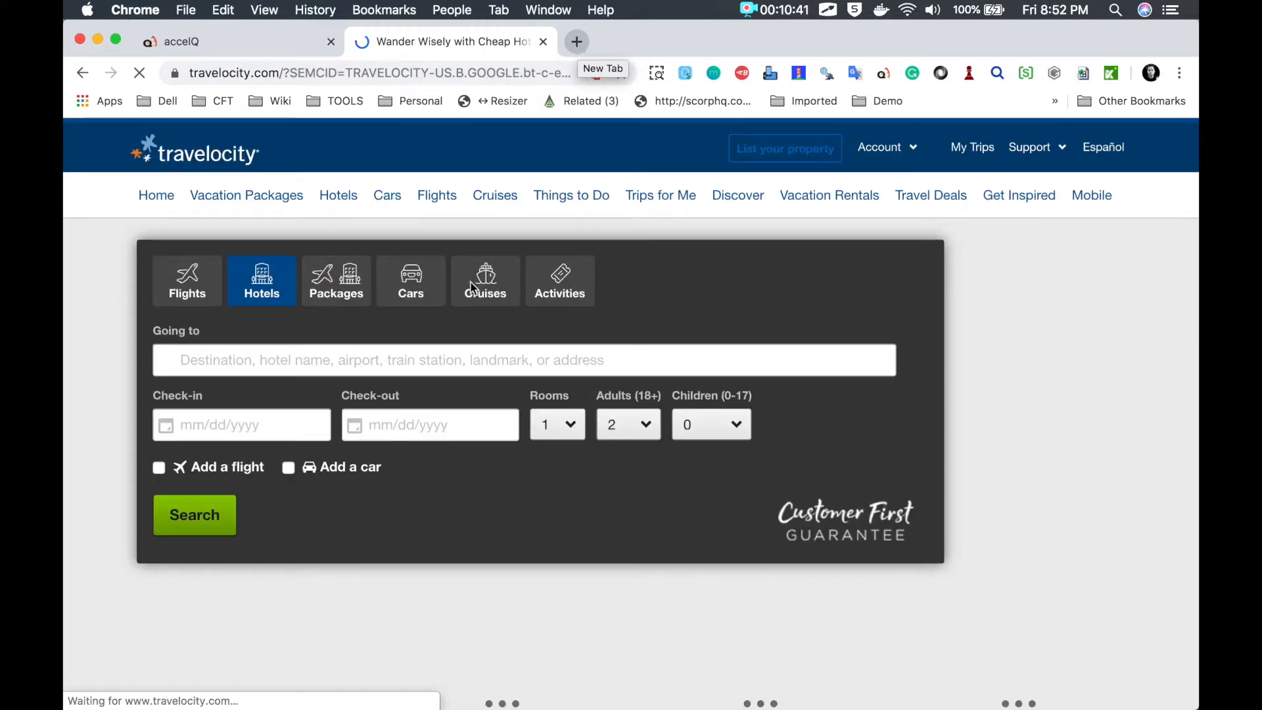
Step: Point out the Paris search's 11/01/2019–11/02/2019 date fields, then switch to the jQuery datePicker demo window
key("ctrl+Tab")
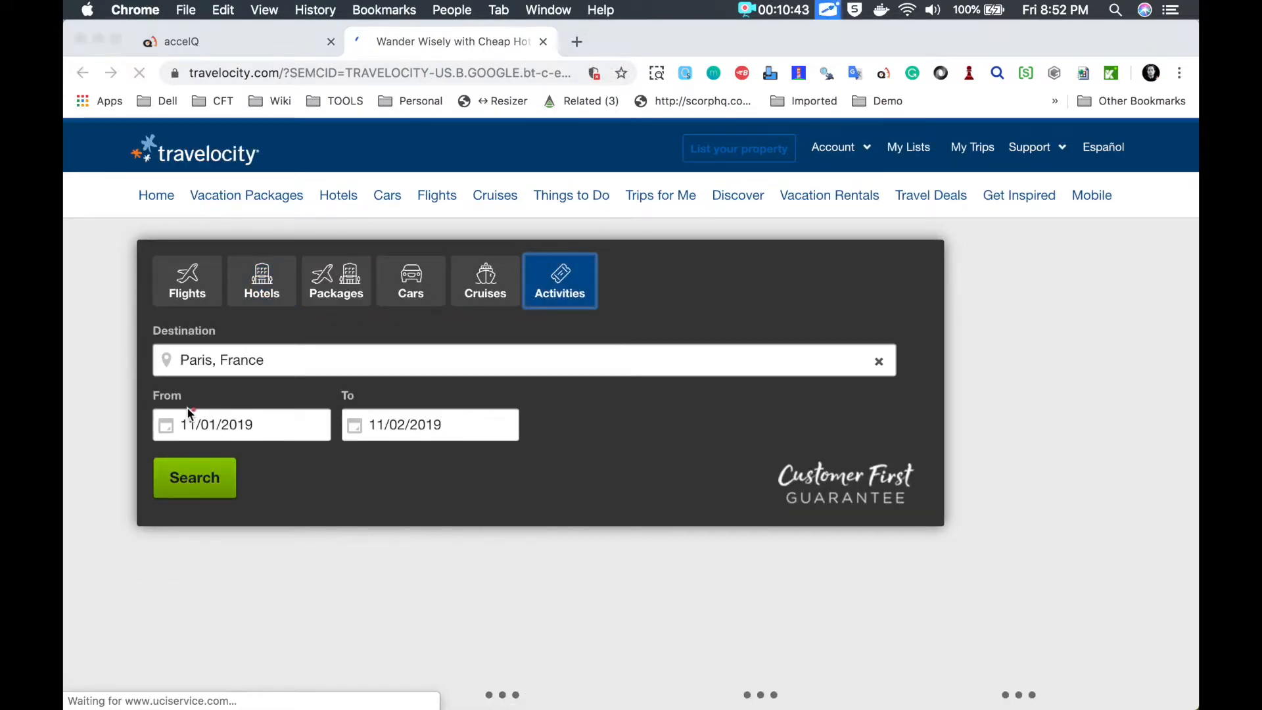
mouse_move(161, 399)
left_mouse_down()
mouse_move(285, 442)
mouse_move(164, 397)
left_mouse_up()
mouse_move(351, 443)
left_mouse_down()
mouse_move(352, 487)
mouse_move(495, 450)
mouse_move(366, 436)
left_mouse_up()
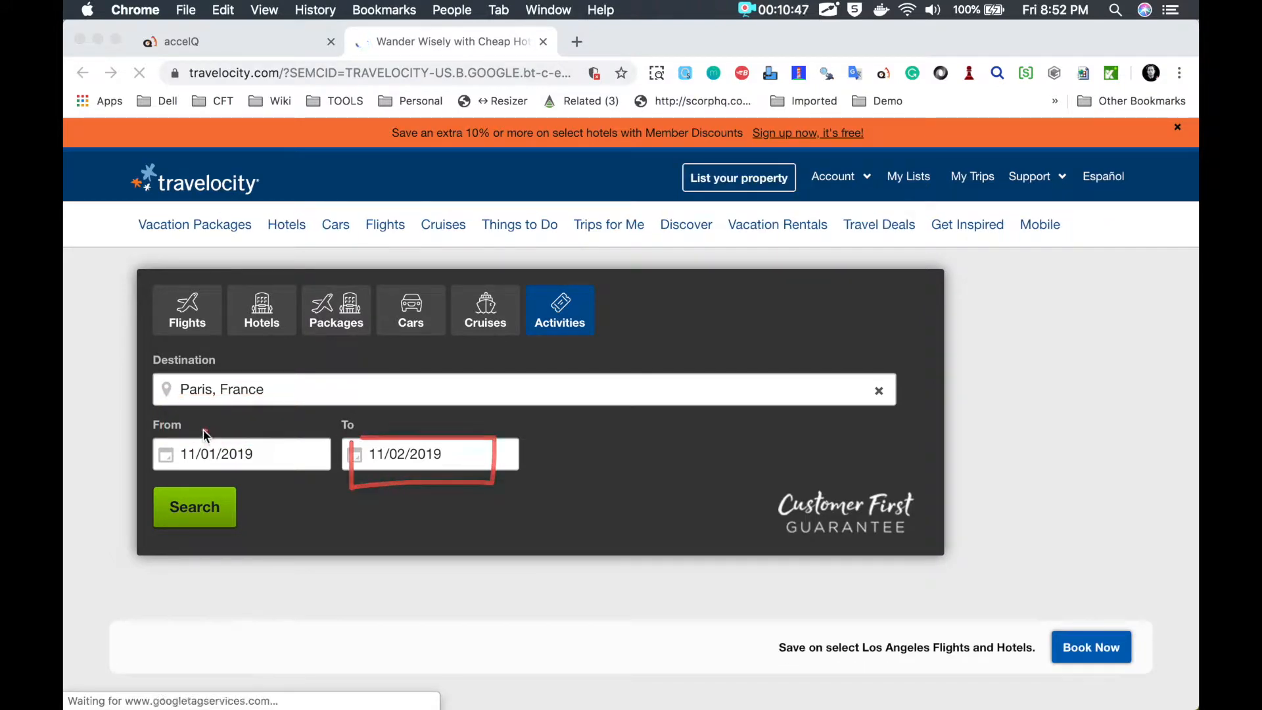
mouse_move(169, 442)
left_mouse_down()
mouse_move(164, 471)
mouse_move(297, 463)
mouse_move(168, 432)
left_mouse_up()
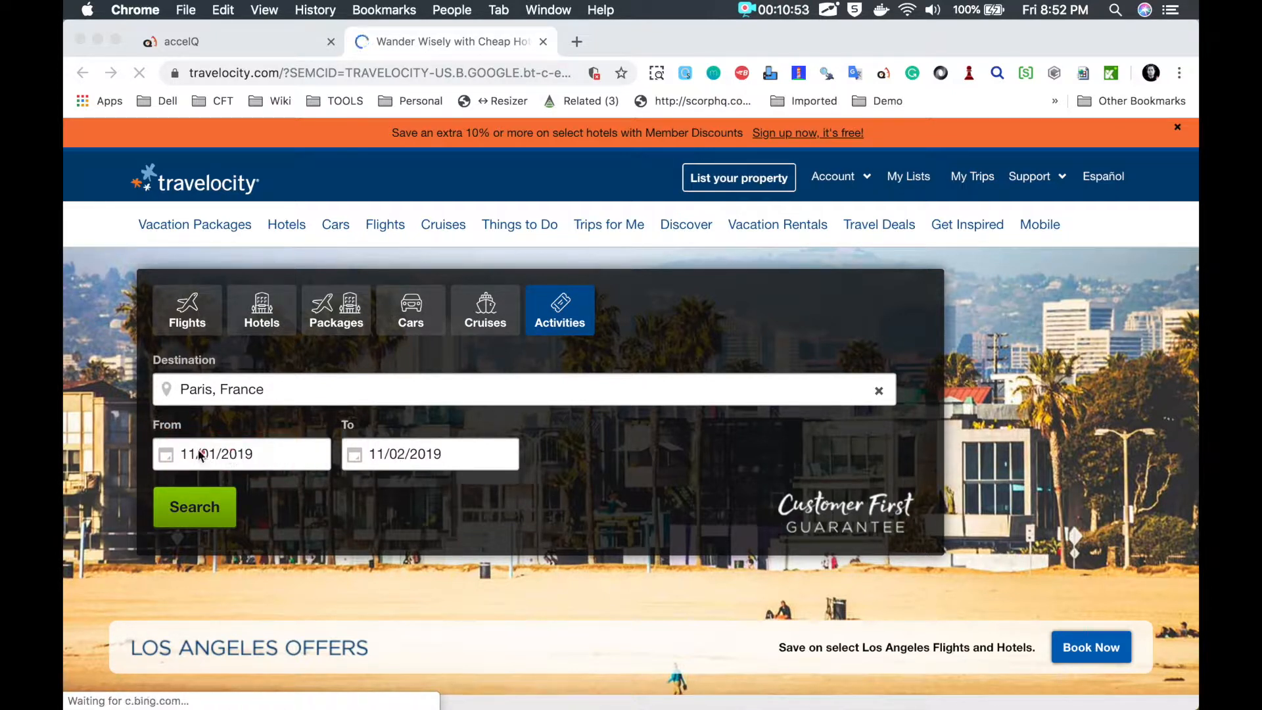
mouse_move(194, 451)
left_mouse_down()
mouse_move(172, 442)
mouse_move(175, 468)
mouse_move(279, 452)
mouse_move(210, 439)
left_mouse_up()
mouse_move(357, 431)
left_mouse_down()
mouse_move(358, 479)
mouse_move(502, 456)
mouse_move(355, 428)
left_mouse_up()
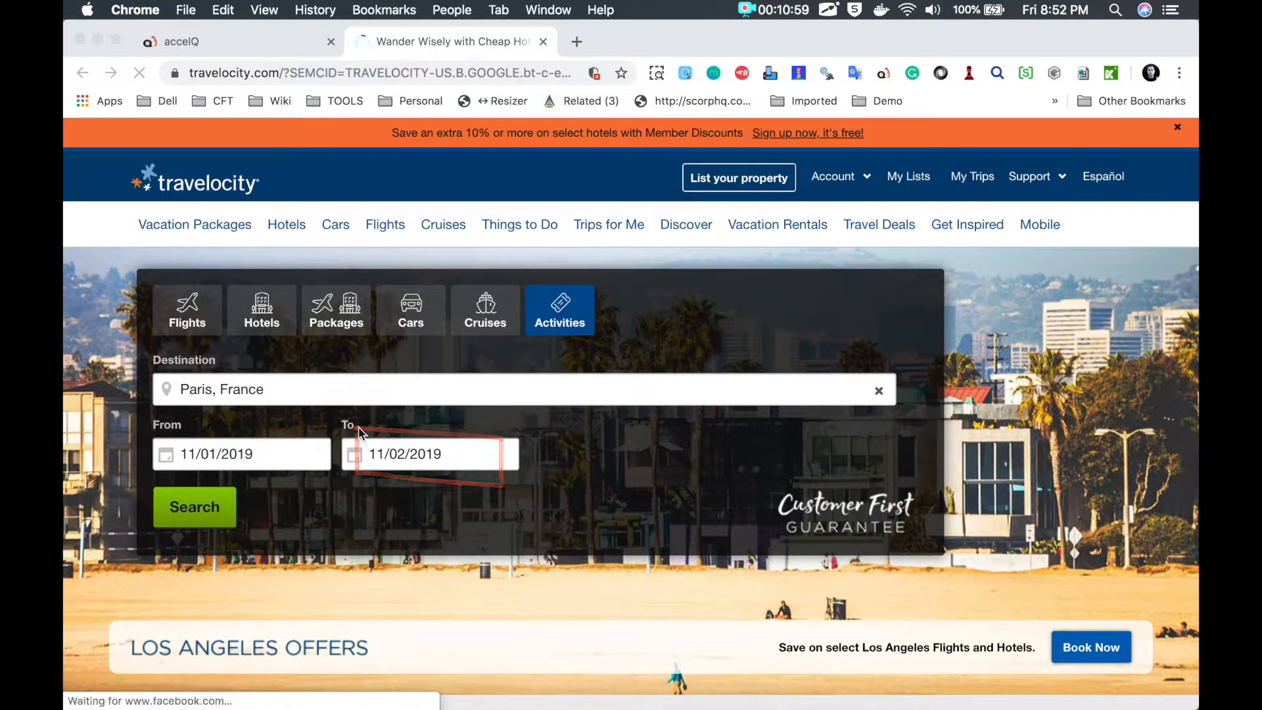
left_click(270, 460)
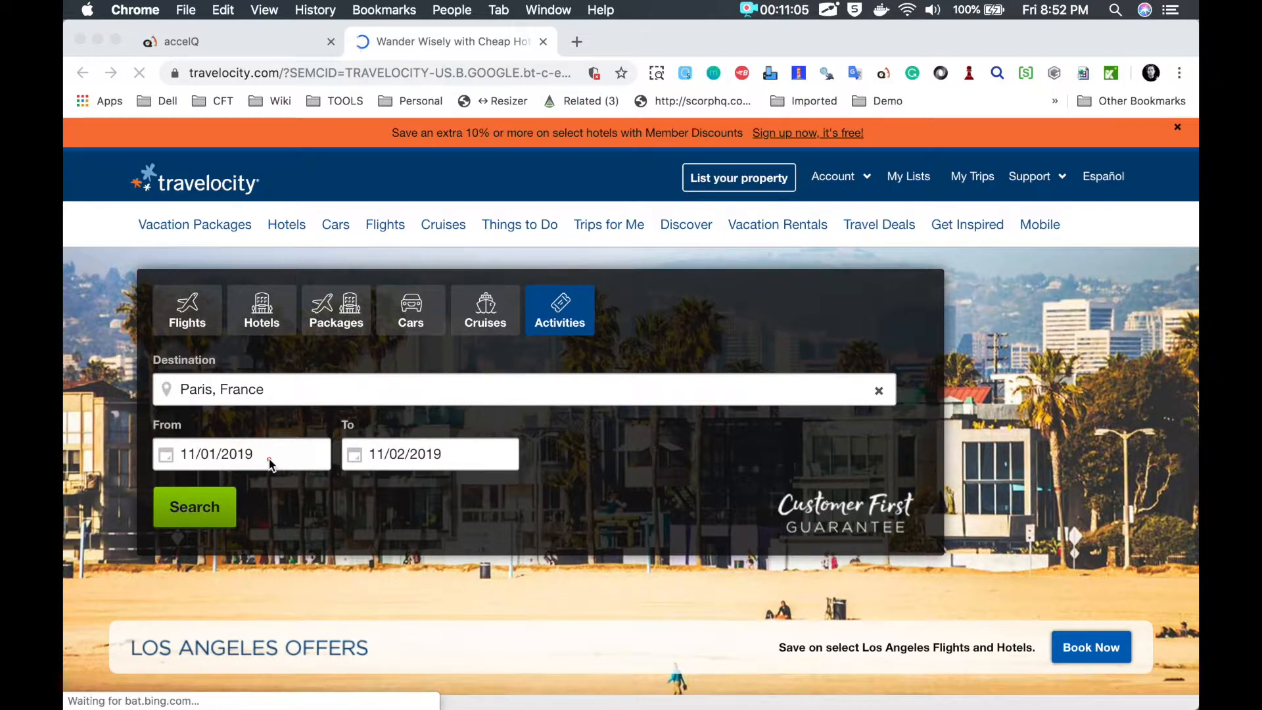
mouse_move(254, 439)
left_mouse_down()
mouse_move(171, 439)
mouse_move(281, 456)
mouse_move(221, 443)
left_mouse_up()
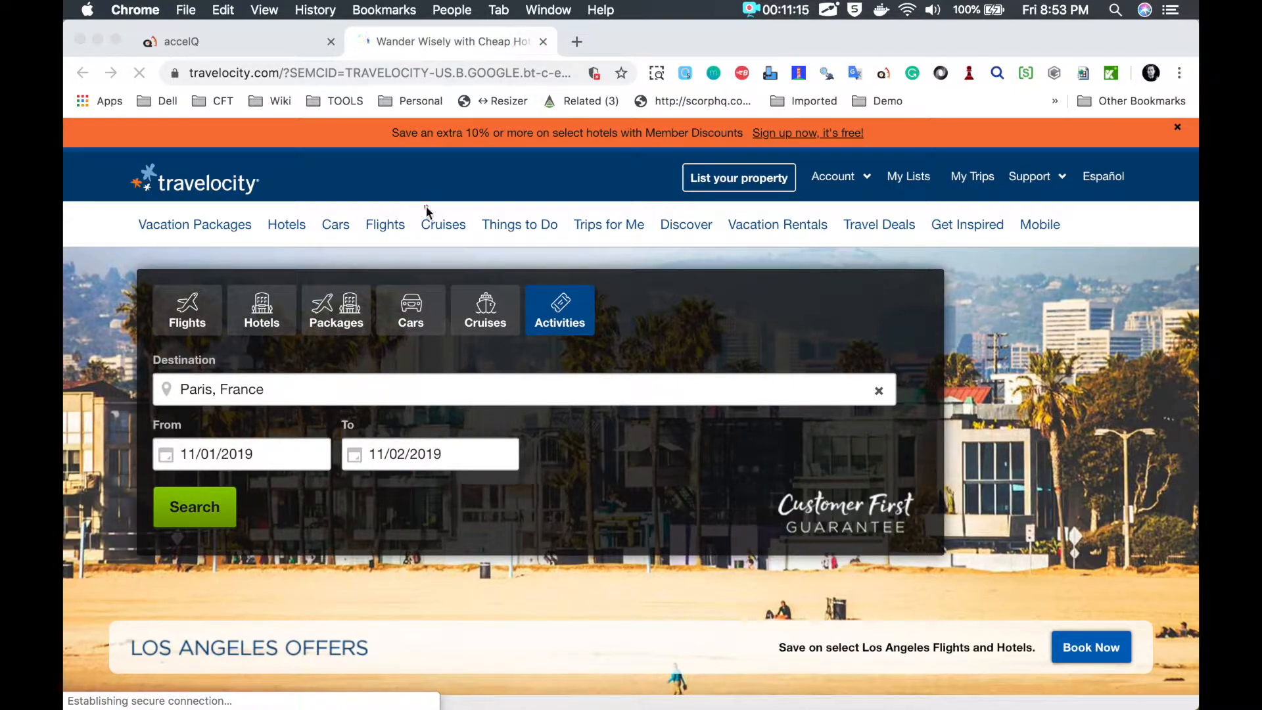
key("ctrl+Right")
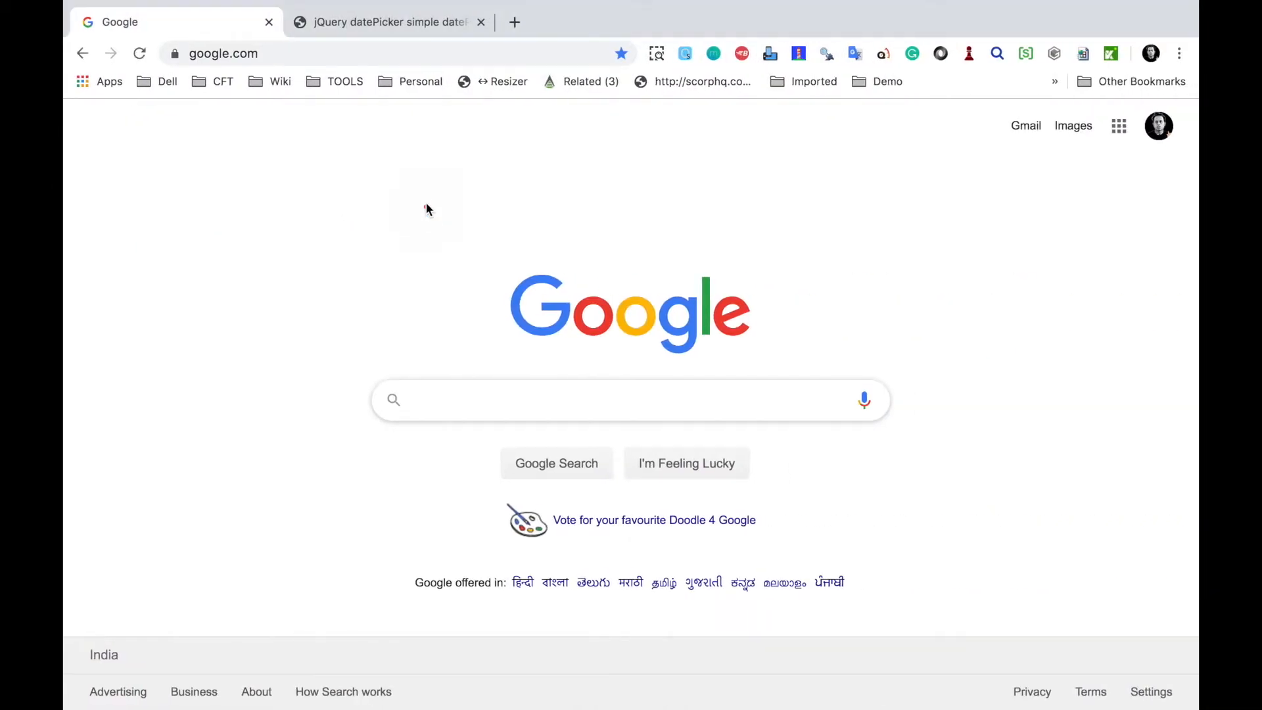
Step: Paste the datePickerStartEnd.html demo URL into Notes under 'How to parameterise date field', then return to Chrome
left_click(365, 27)
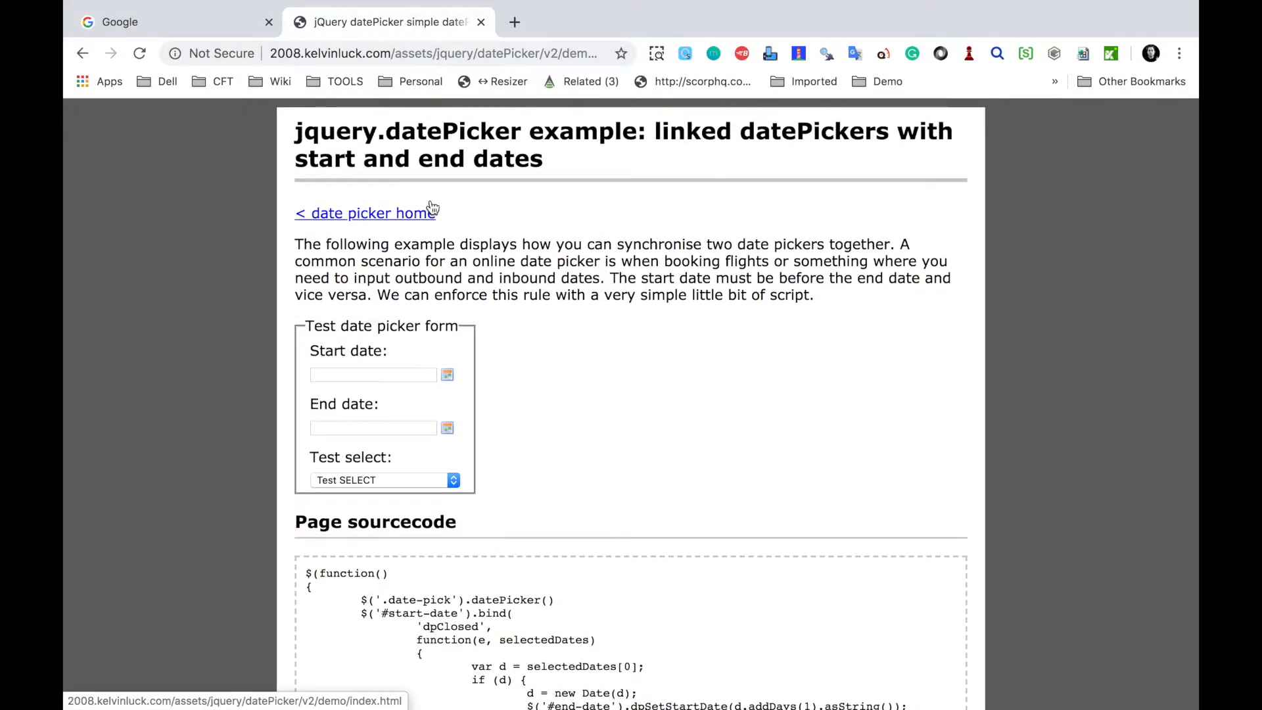
key("b")
mouse_move(304, 327)
left_mouse_down()
mouse_move(305, 460)
mouse_move(474, 317)
mouse_move(284, 322)
left_mouse_up()
key("Escape")
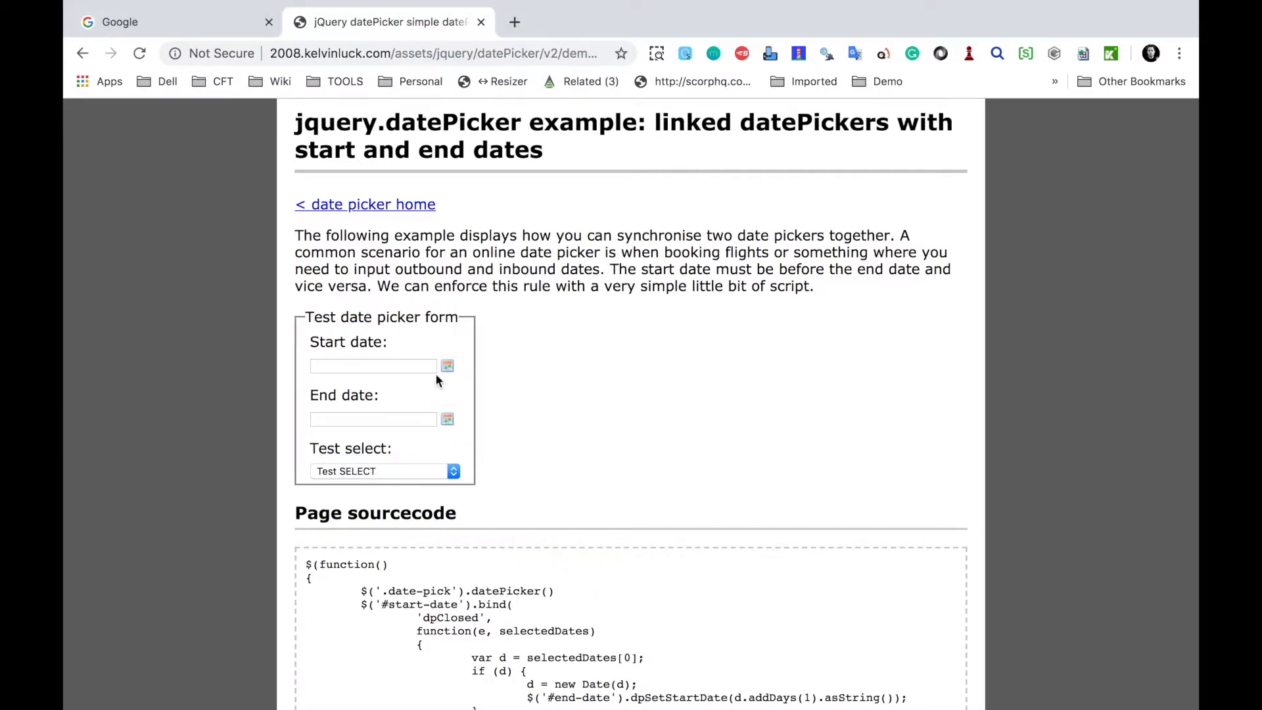
left_click(351, 56)
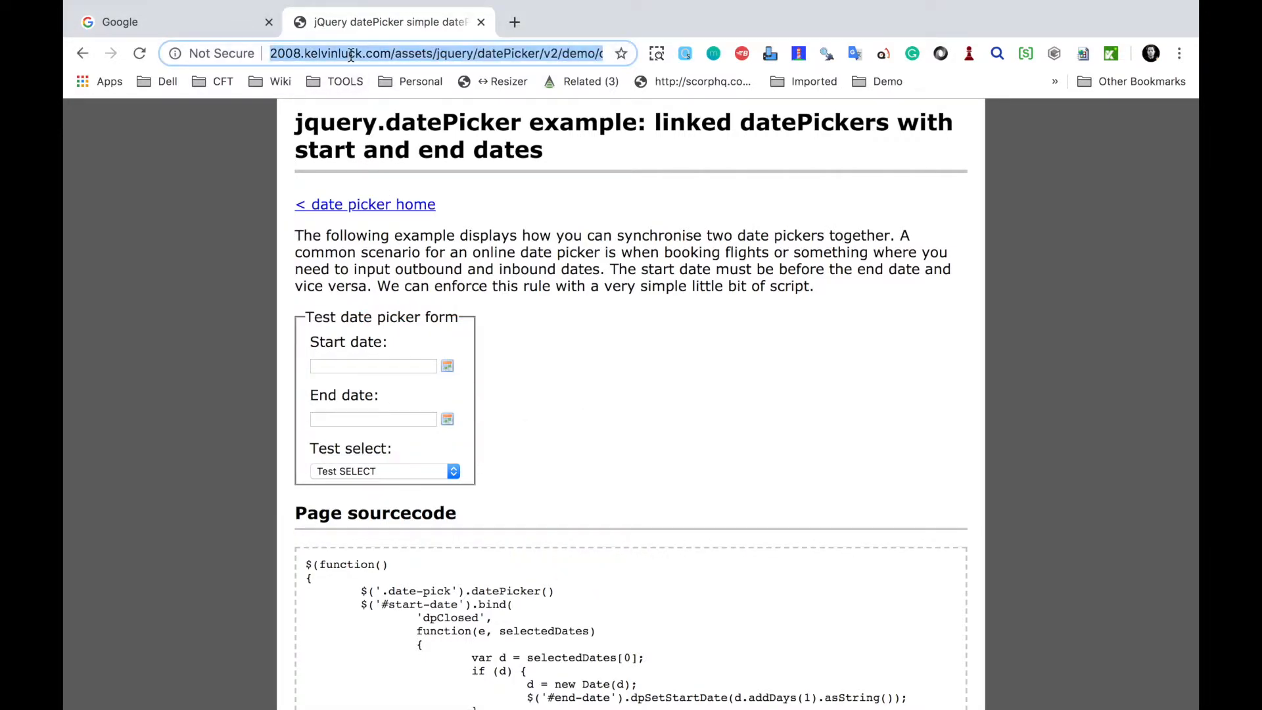
key("ctrl+Left")
key("ctrl+Left")
left_click(549, 438)
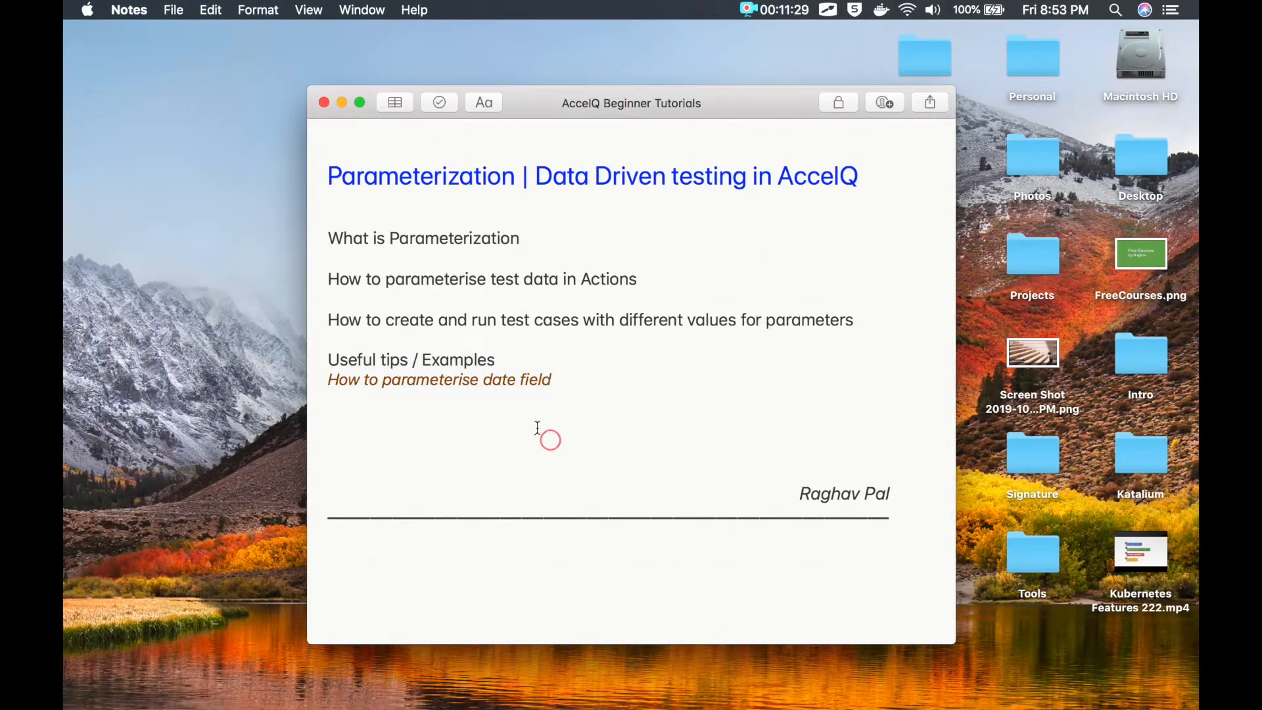
type("http://2008.kelvinluck.com/assets/jquery/datePicker/v2/demo/datePickerStartEnd.html")
key("Return")
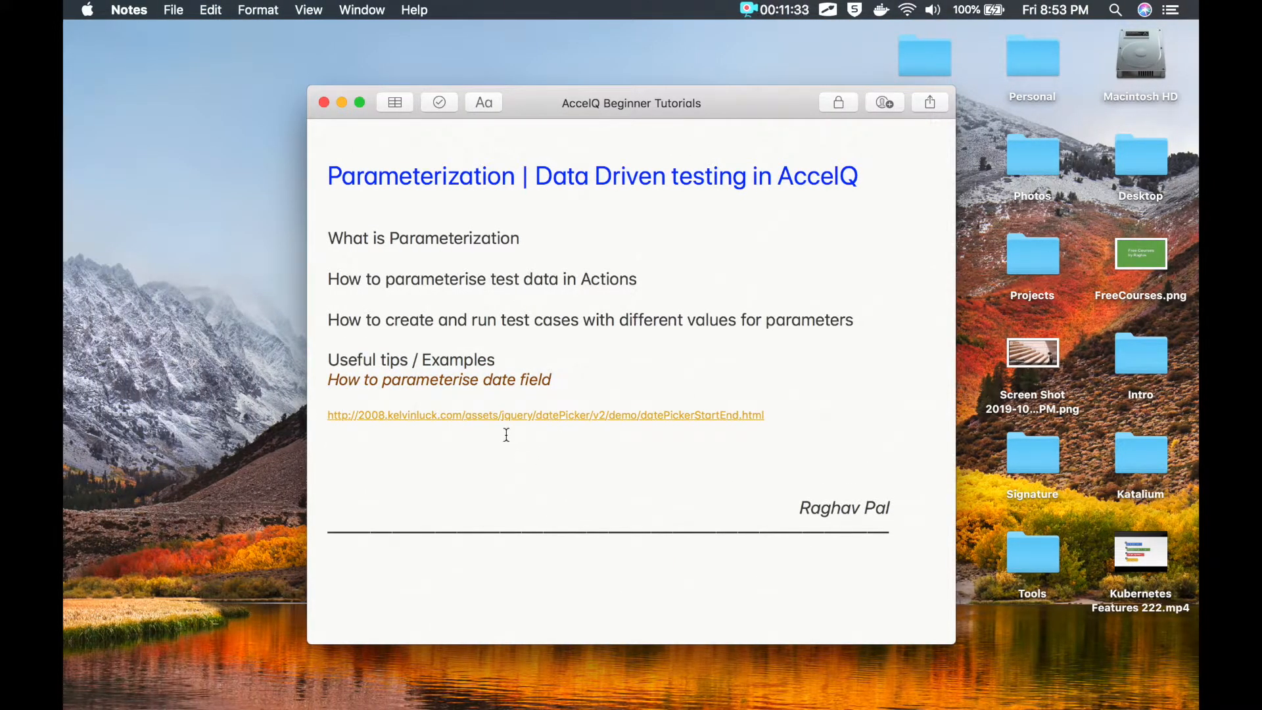
key("ctrl+Right")
key("ctrl+Right")
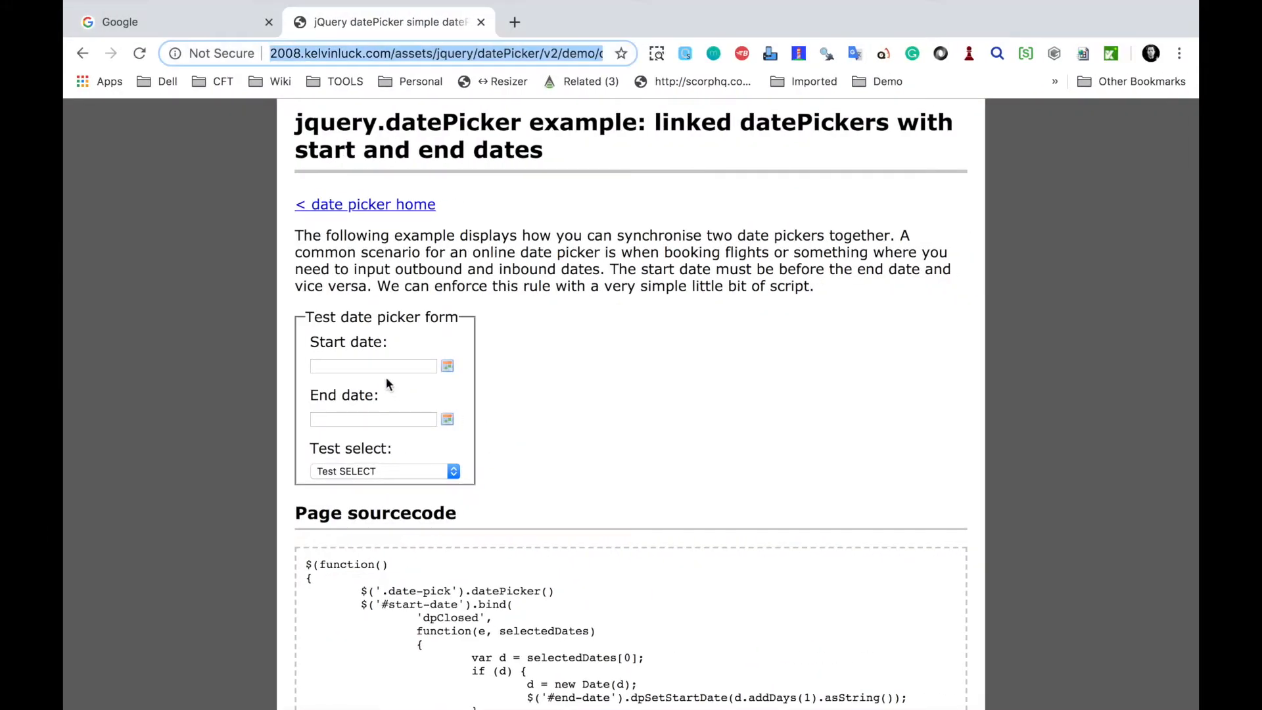
Step: Pick Start date 01/11/2019 and End date 14/11/2019 in the jQuery datePicker demo, and select its address
left_click(447, 365)
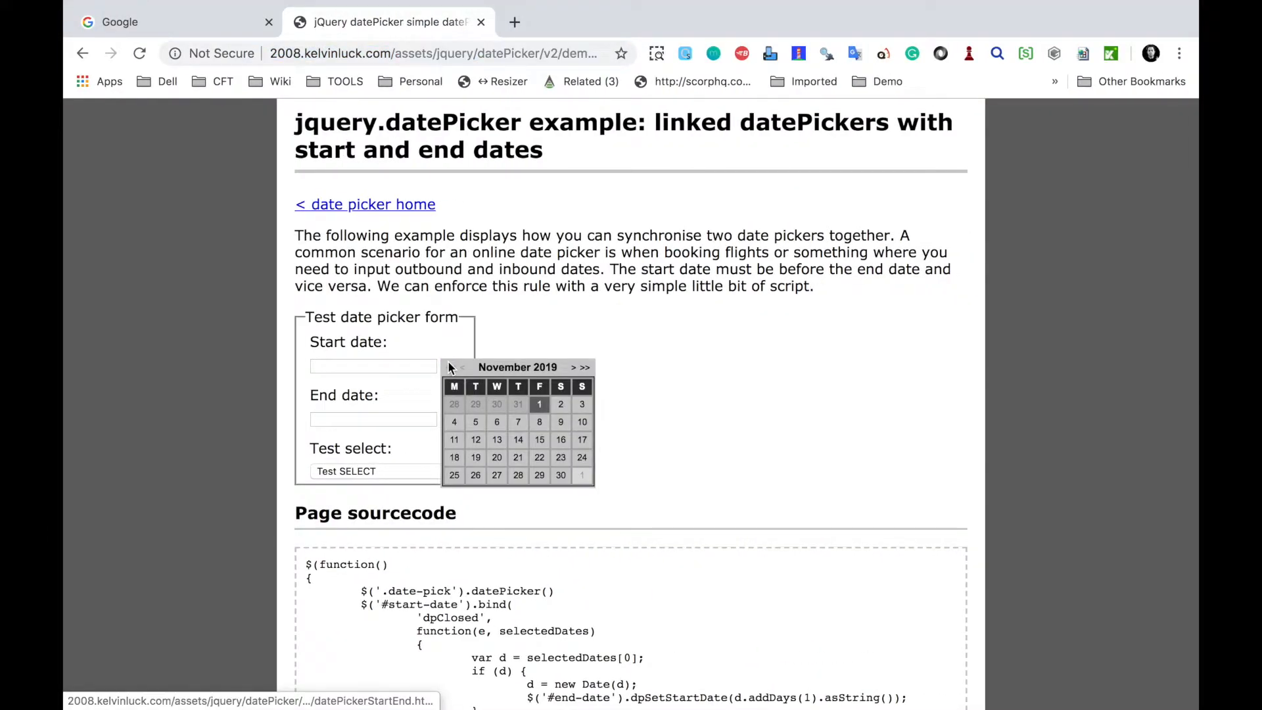
left_click(538, 412)
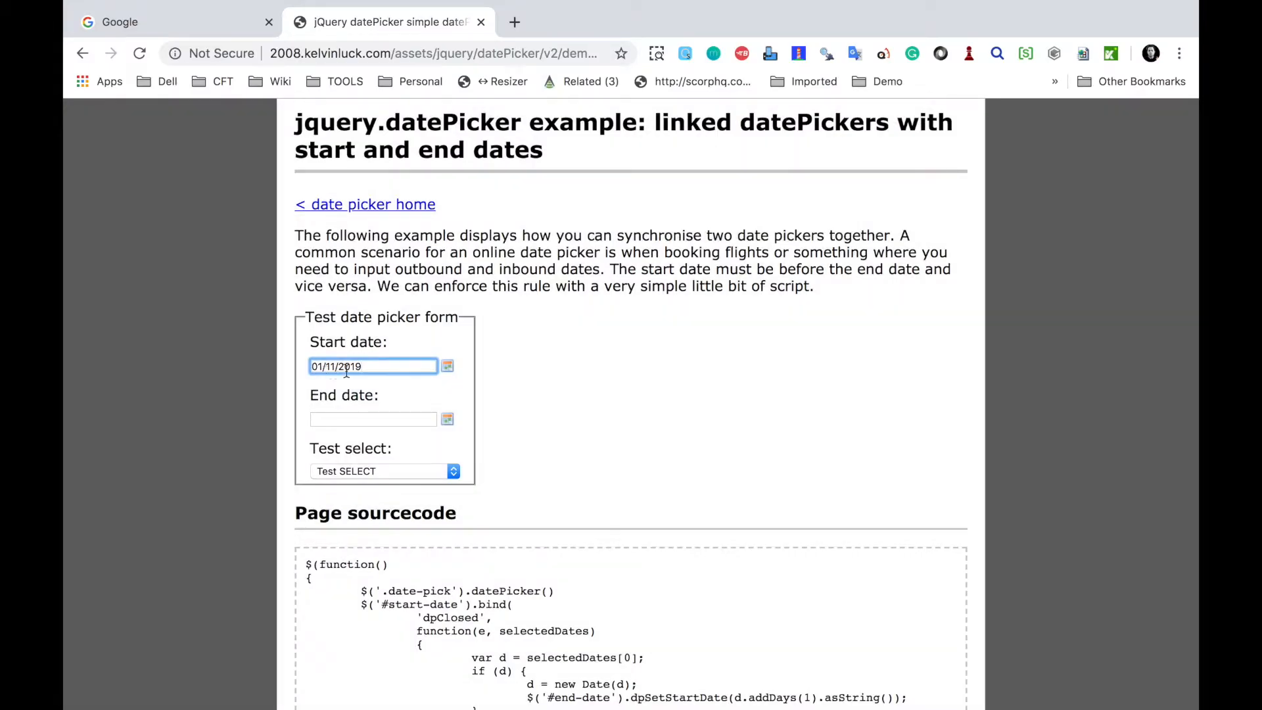
left_click(447, 419)
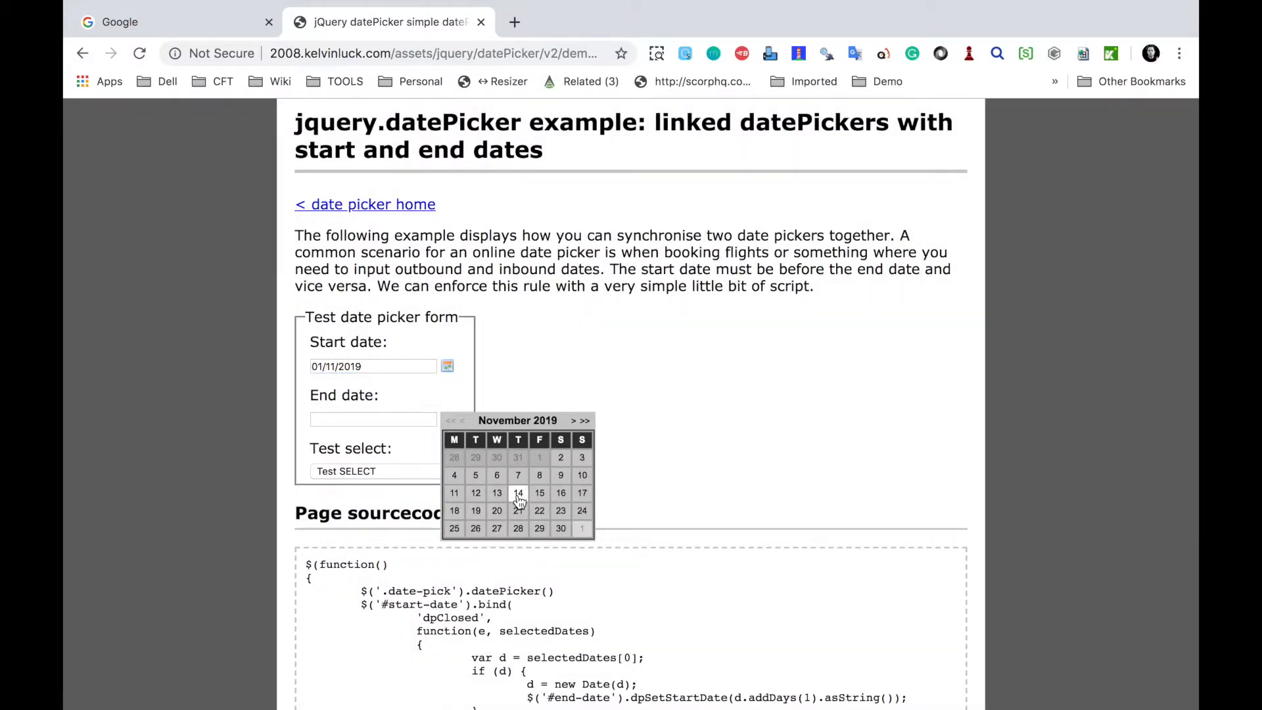
left_click(519, 497)
left_click(333, 57)
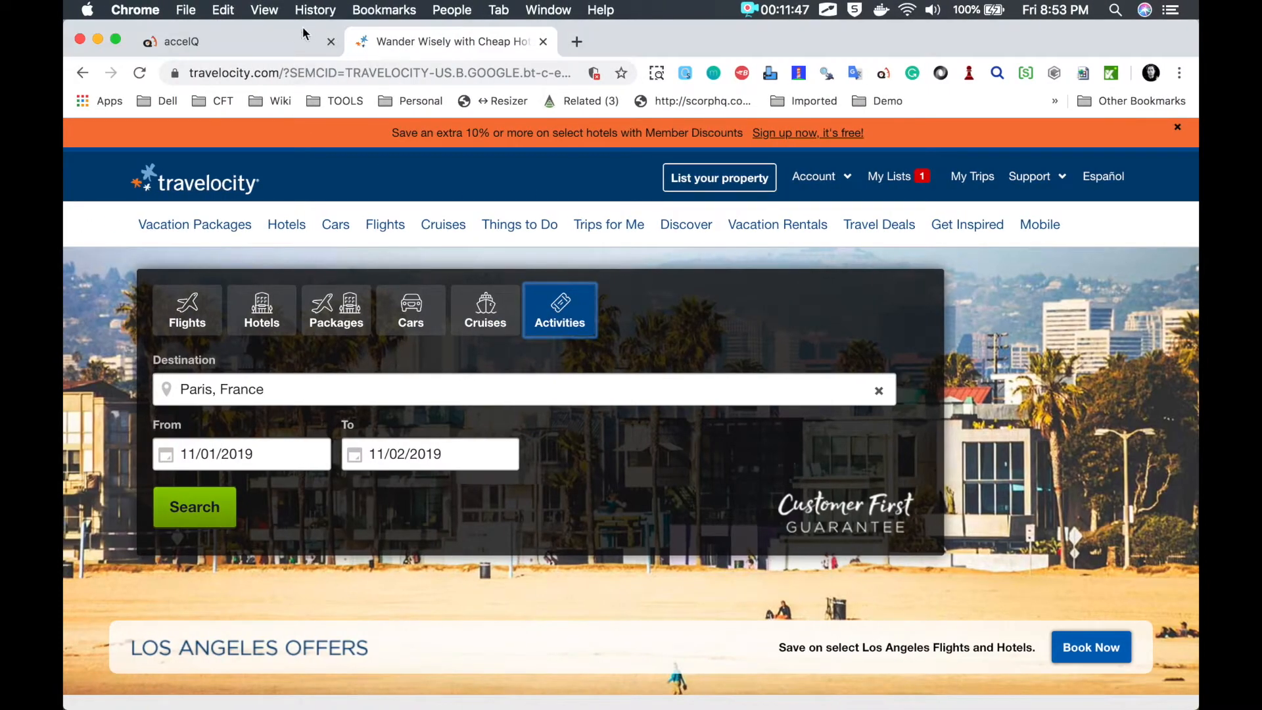
left_click(276, 43)
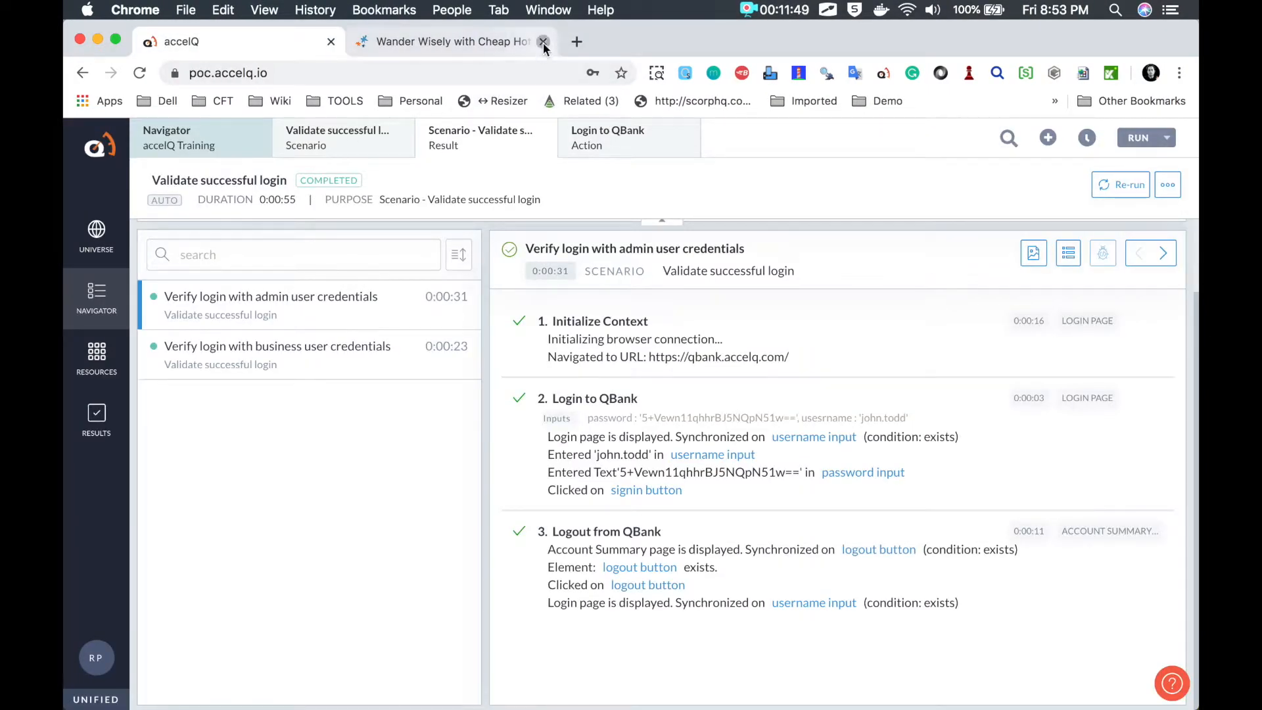
Step: Close the Travelocity tab and return to the Navigator's Scenarios list in accelQ
left_click(543, 42)
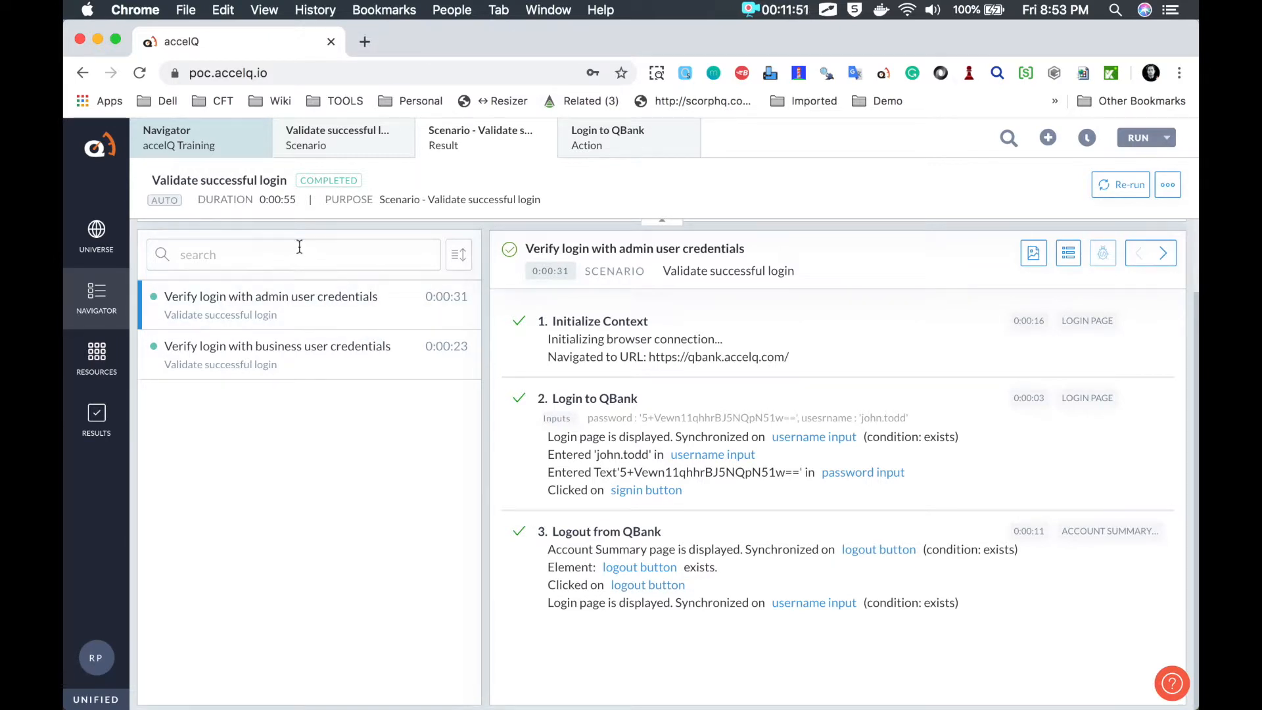
left_click(100, 372)
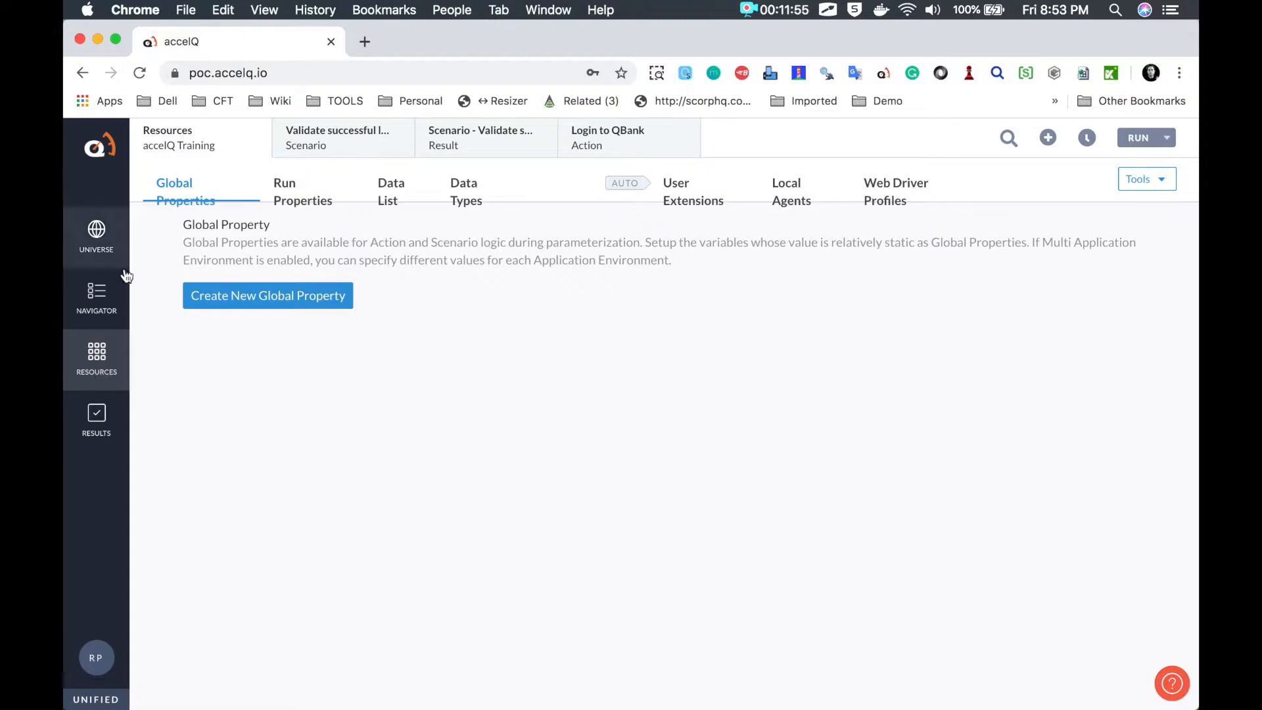
left_click(100, 309)
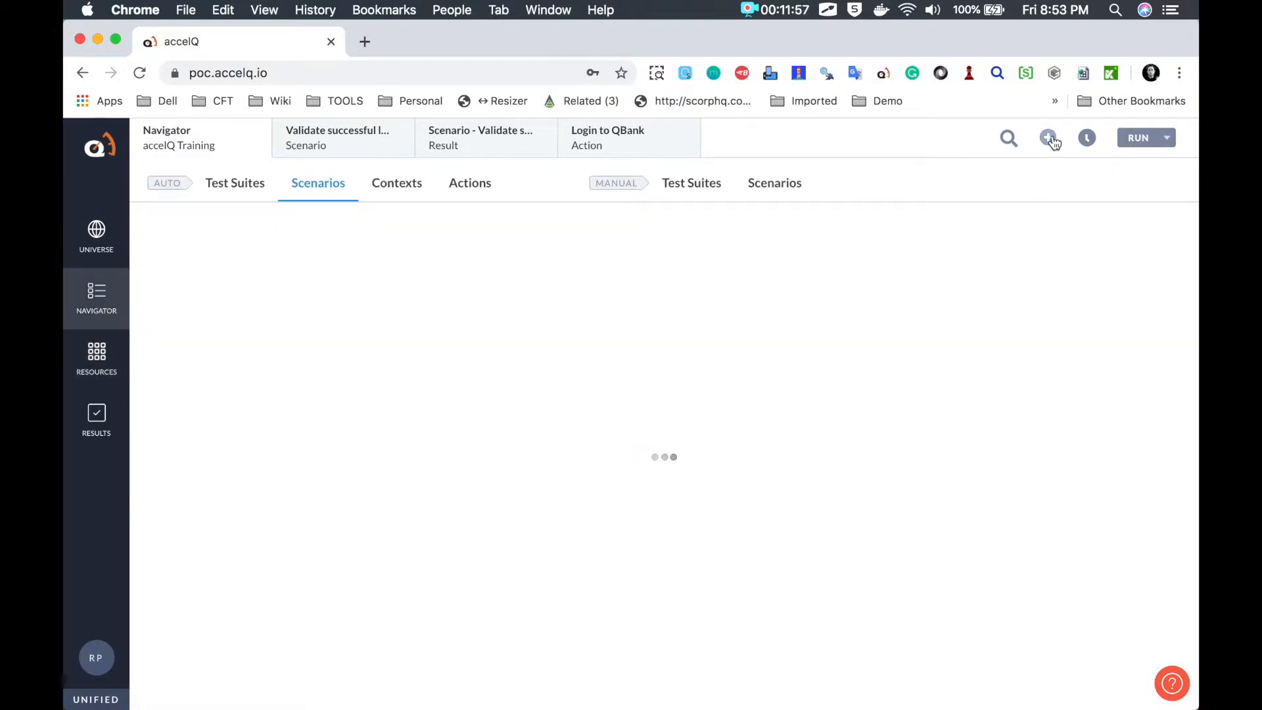
key("alt+Tab")
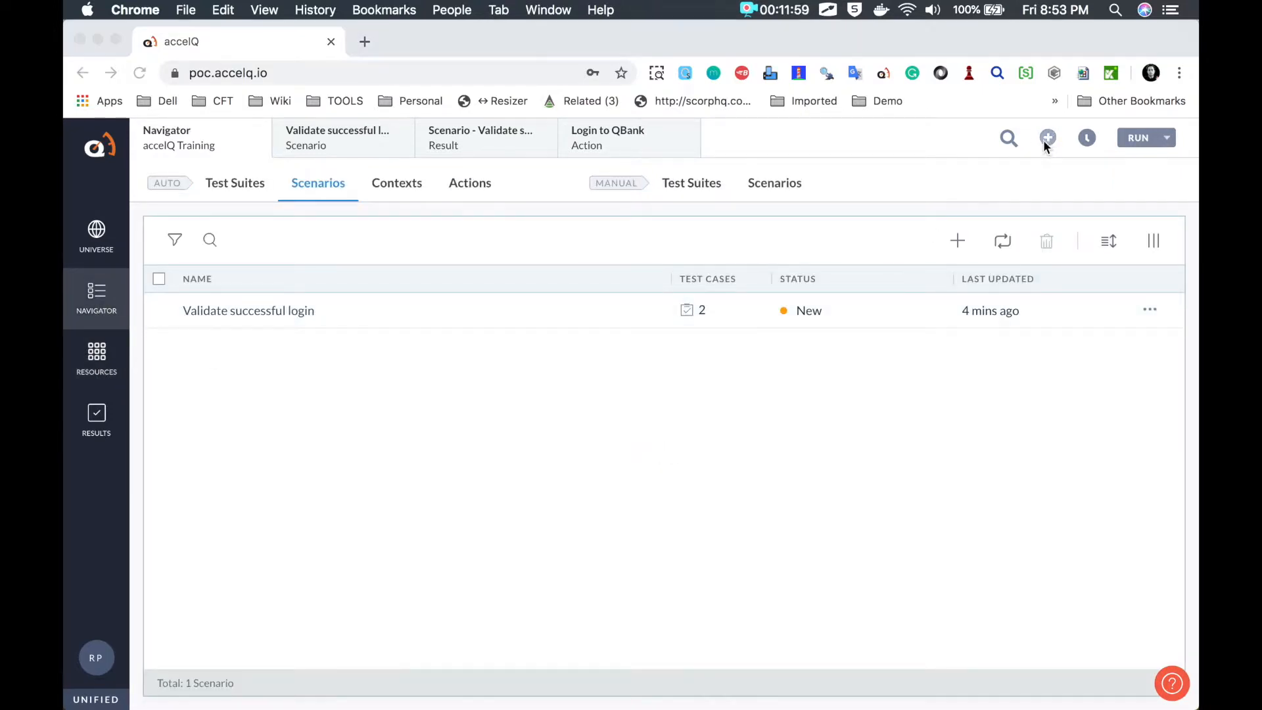
mouse_move(1039, 127)
left_mouse_down()
mouse_move(1053, 124)
mouse_move(1039, 125)
left_mouse_up()
key("Escape")
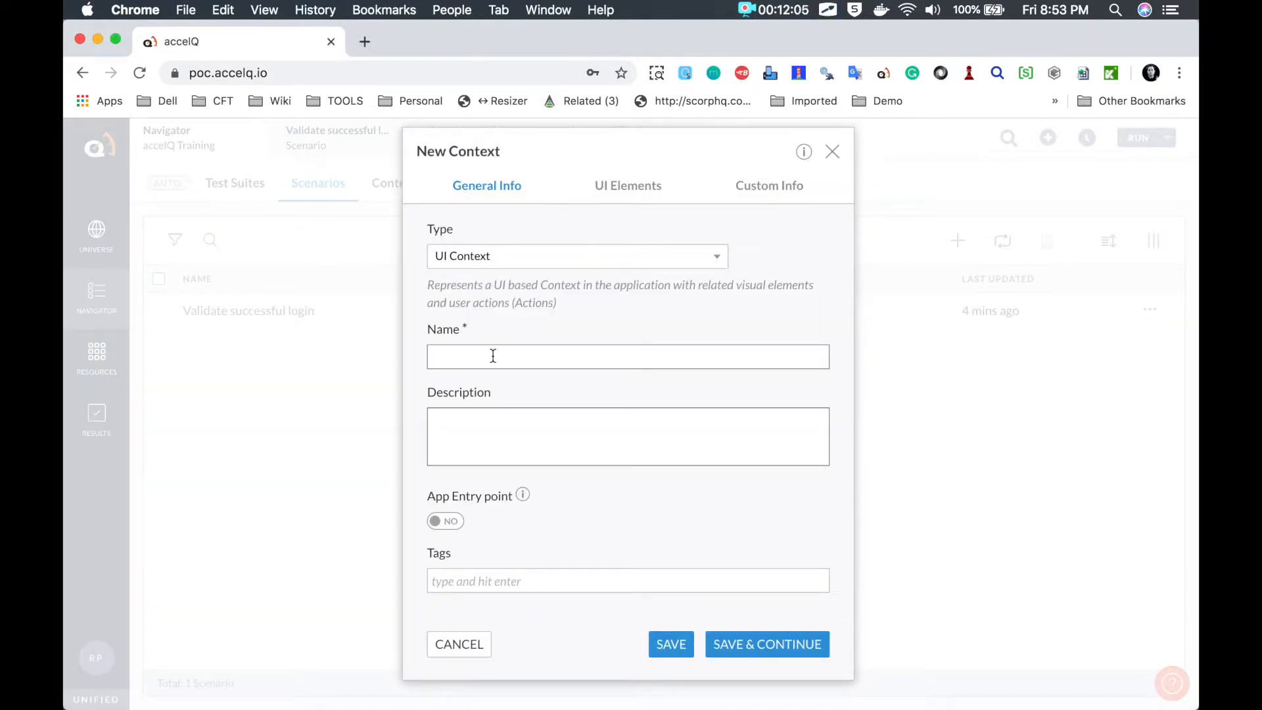
Step: Save UI Context 'Date picke demo page' as an app entry point with the pasted datePicker demo URL
type("Date")
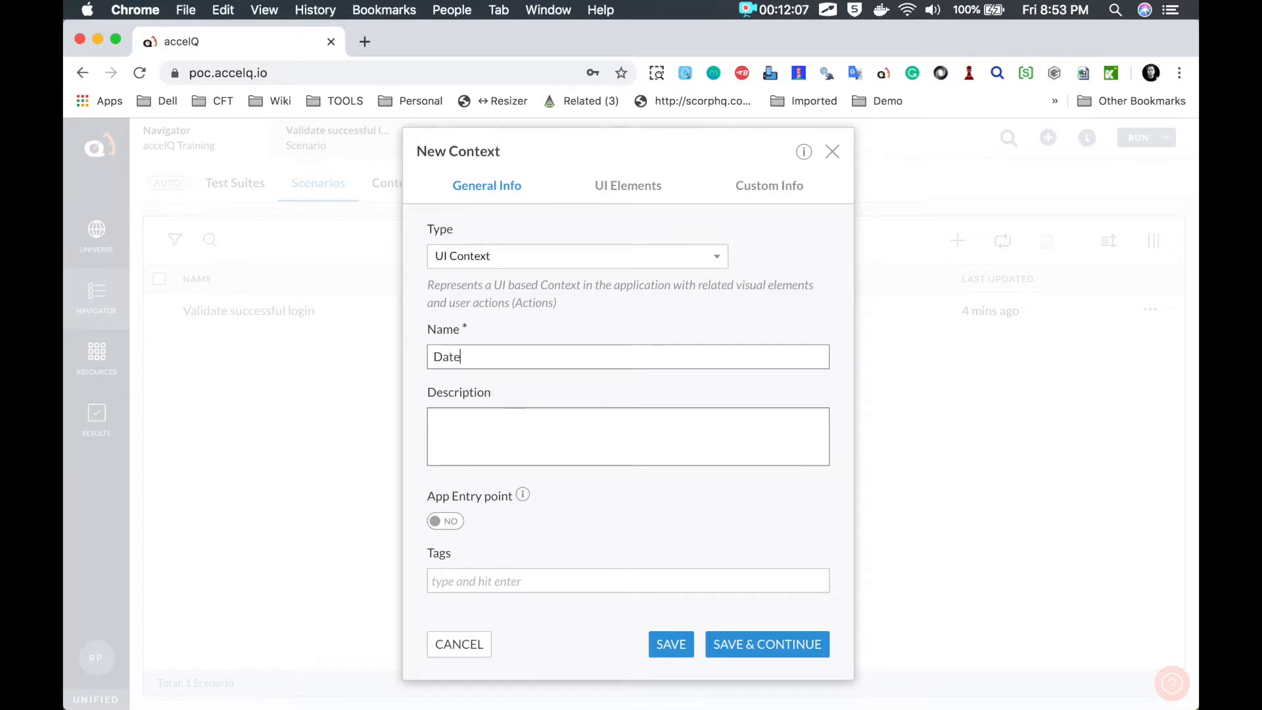
type(" picke demo w")
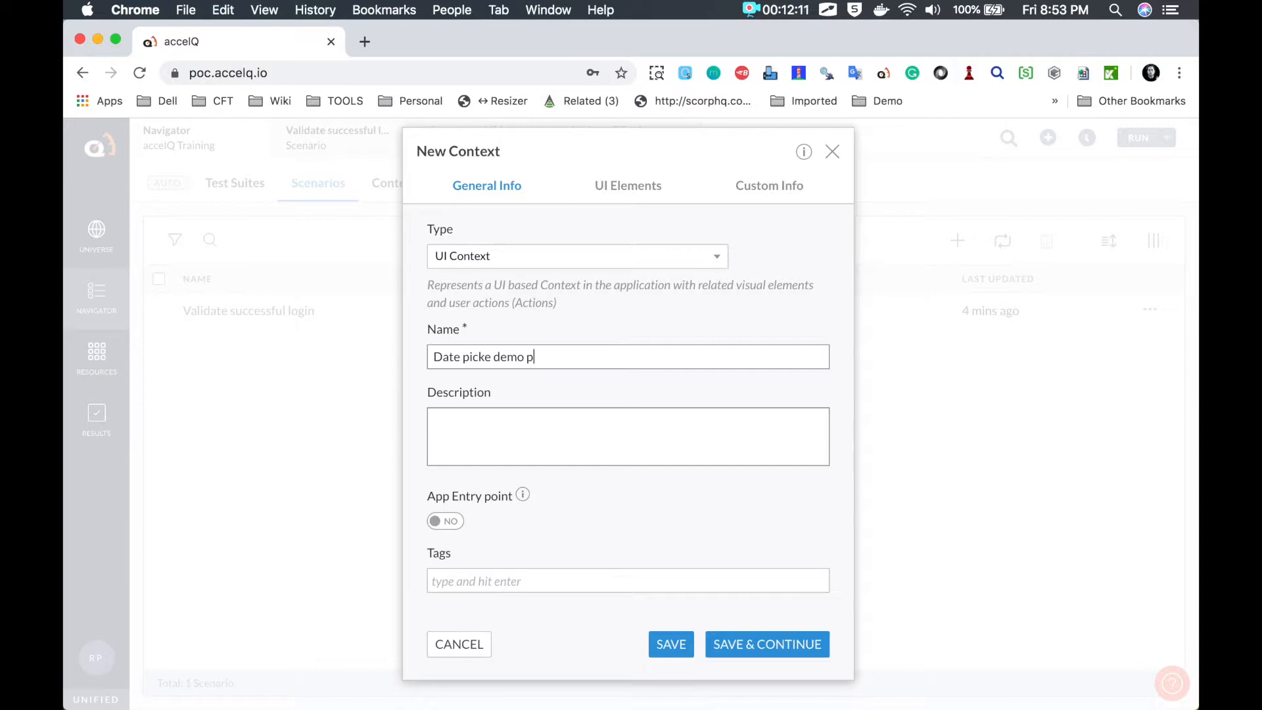
left_click(455, 523)
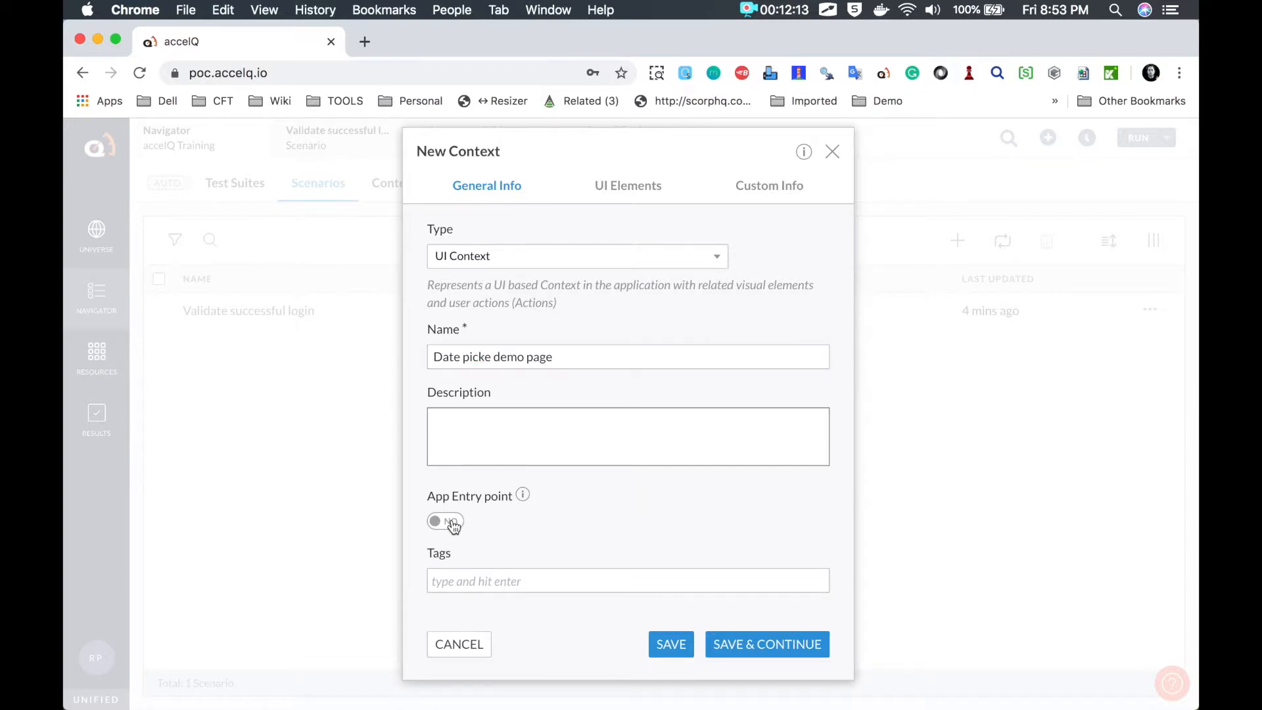
scroll(452, 525, "down", 2)
left_click(626, 520)
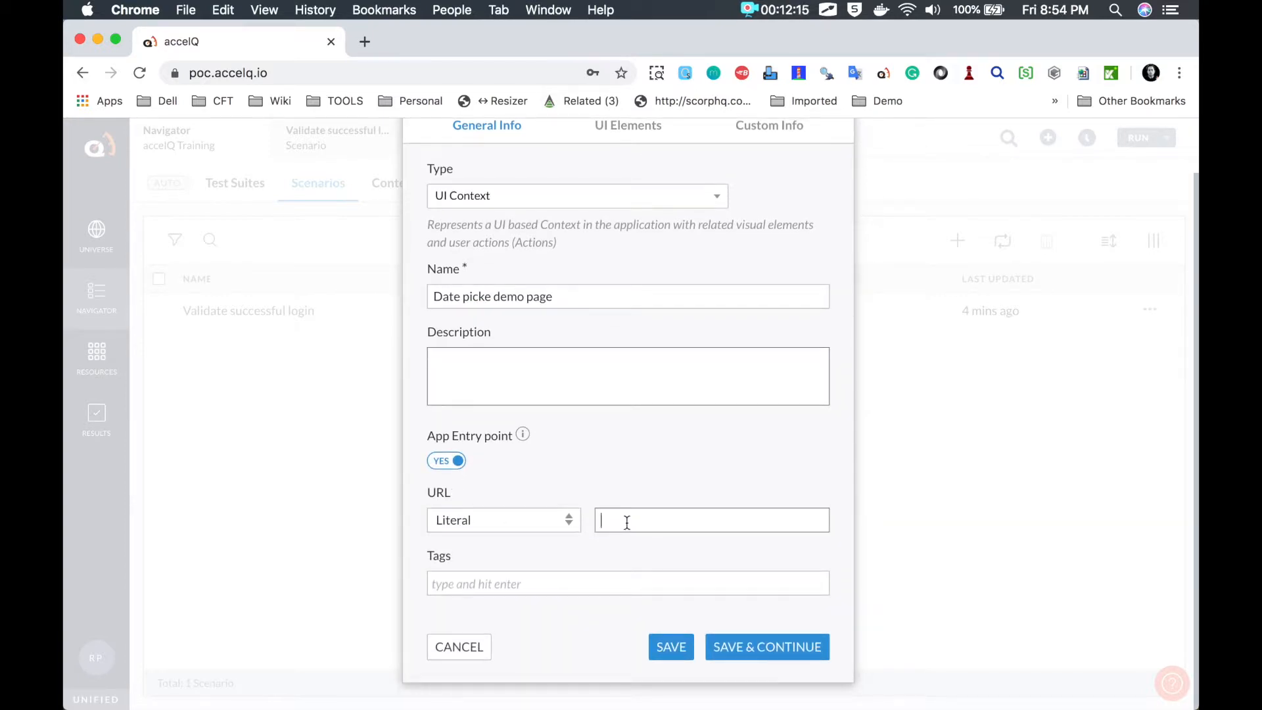
key("super+v")
left_click_drag(626, 523, 516, 521)
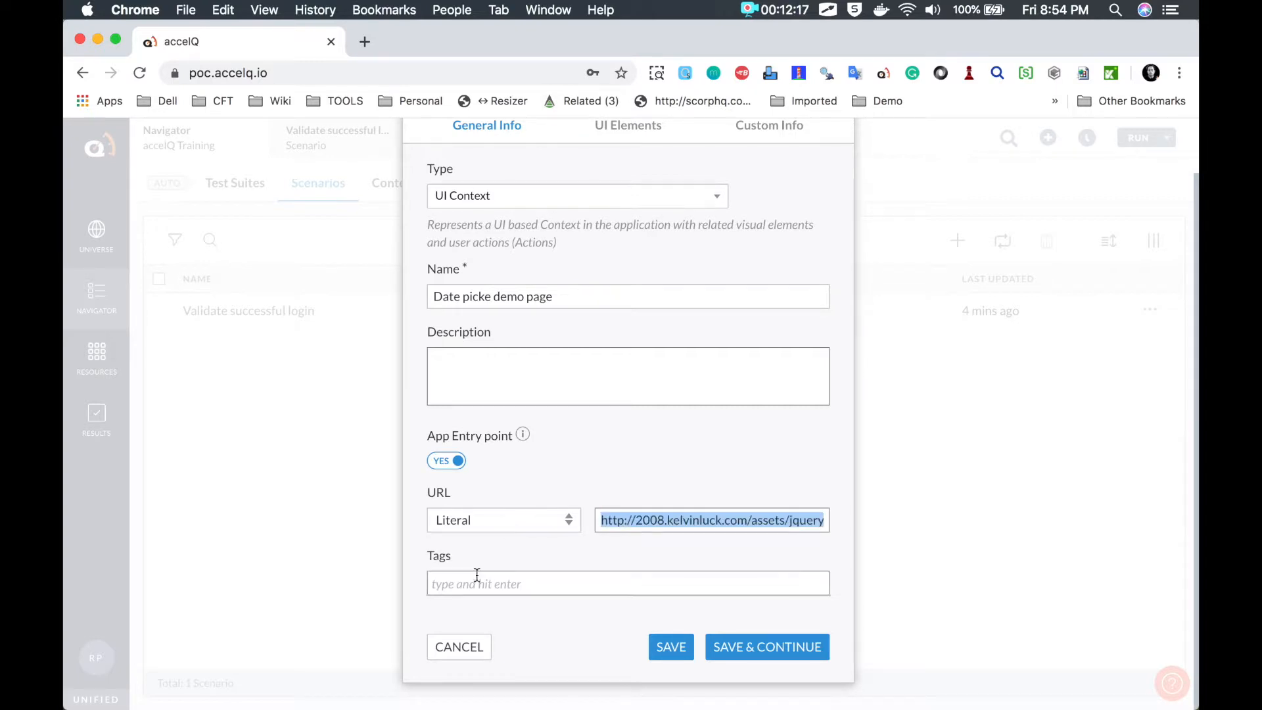
left_click(770, 652)
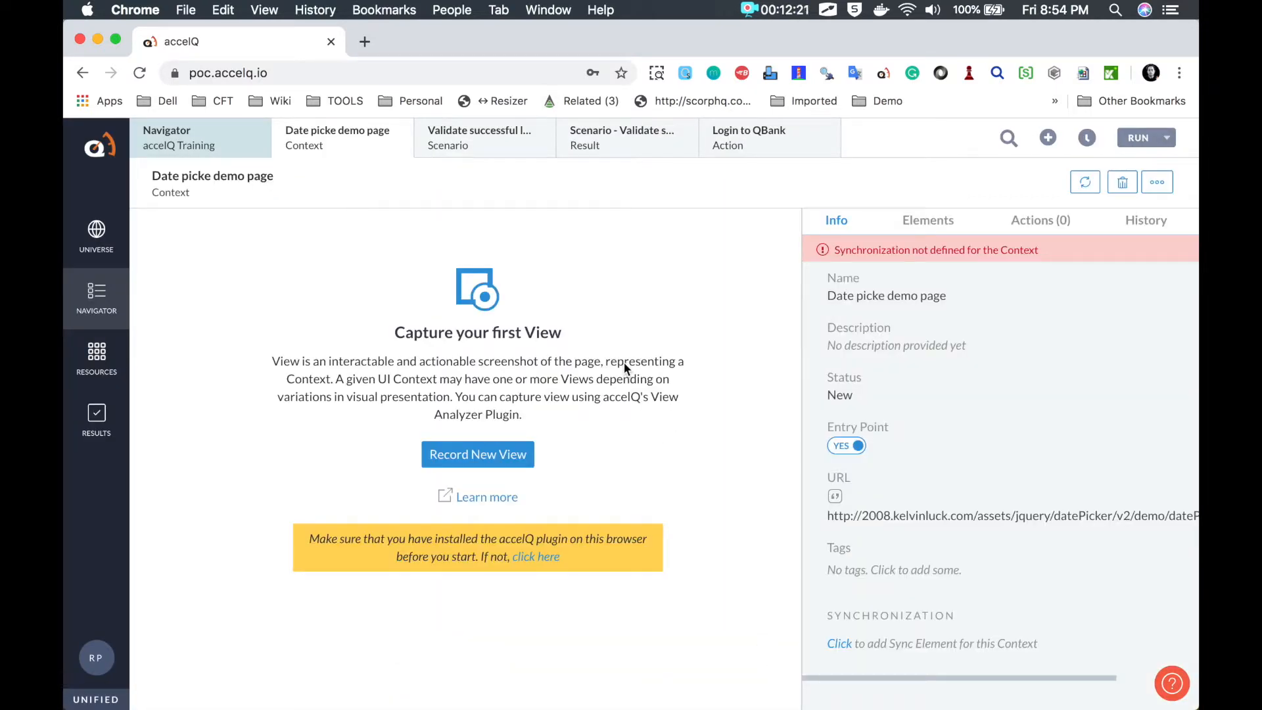
Step: Load the pasted jQuery datePicker demo URL in a new tab beside accelQ
key("ctrl+Right")
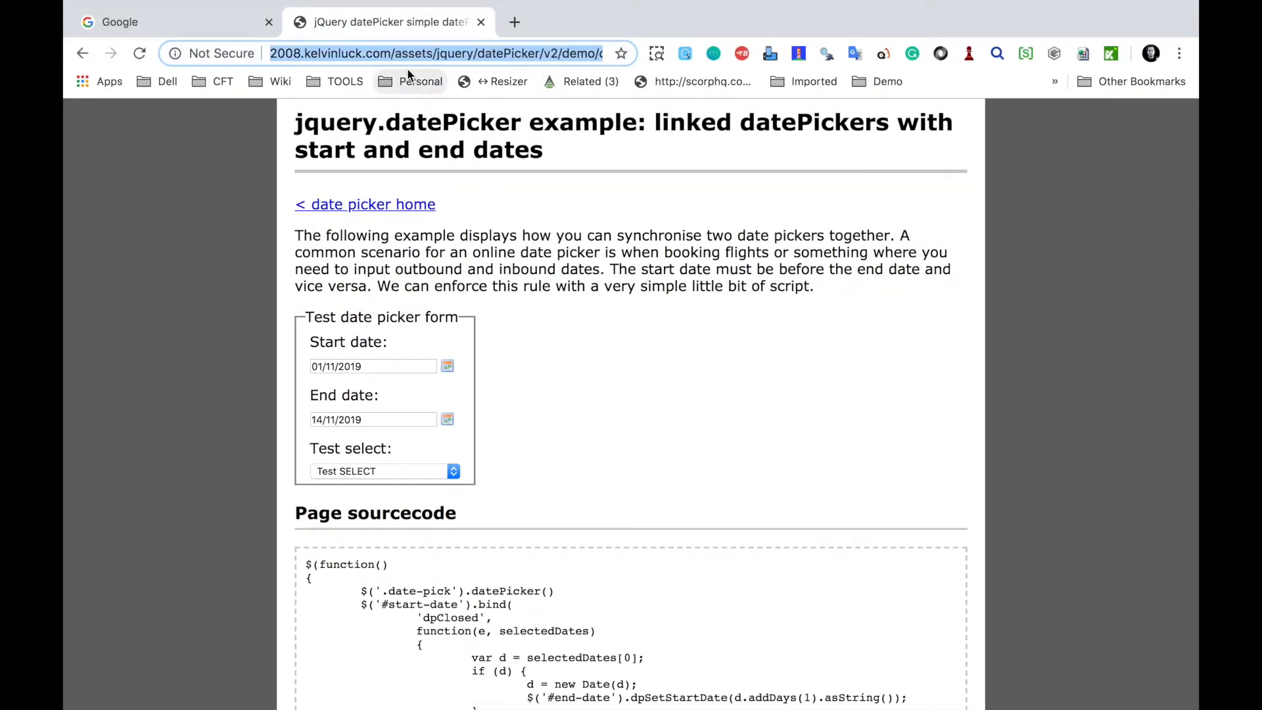
key("ctrl+Left")
left_click(367, 44)
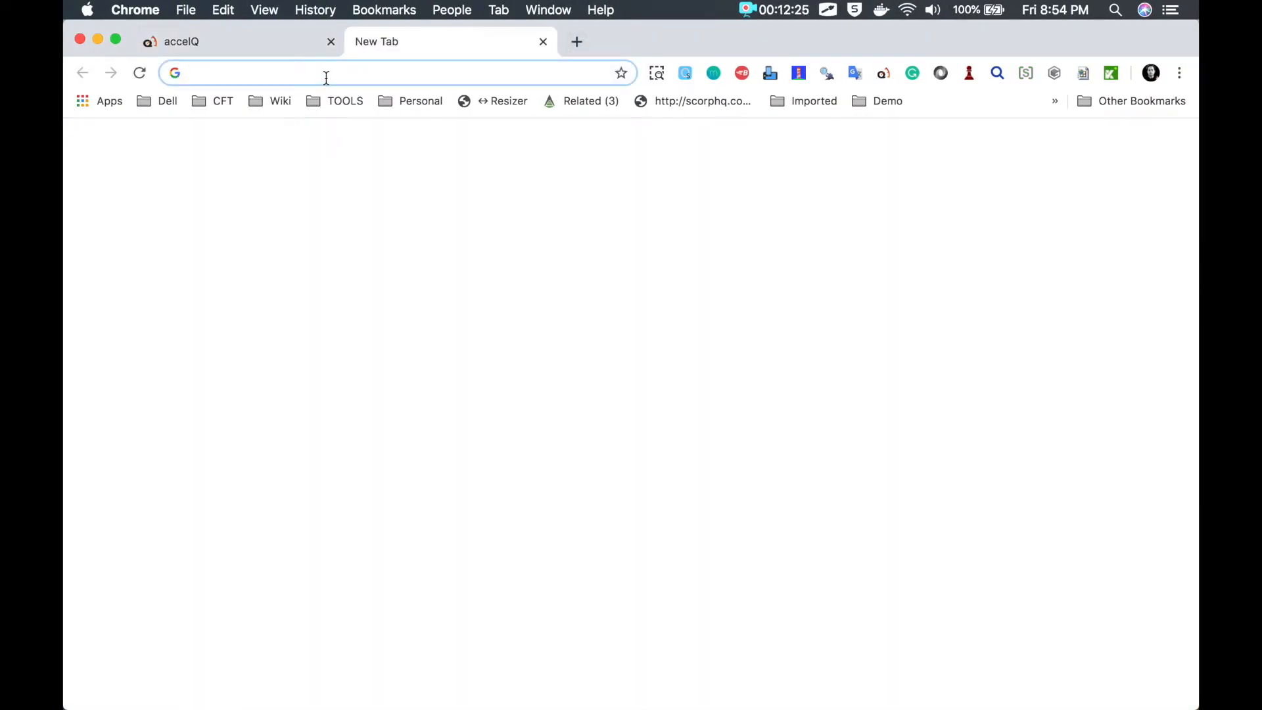
type("http://2008.kelvinluck.com/assets/jquery/datePicker/v2/demo/datePickerStartEnd.html")
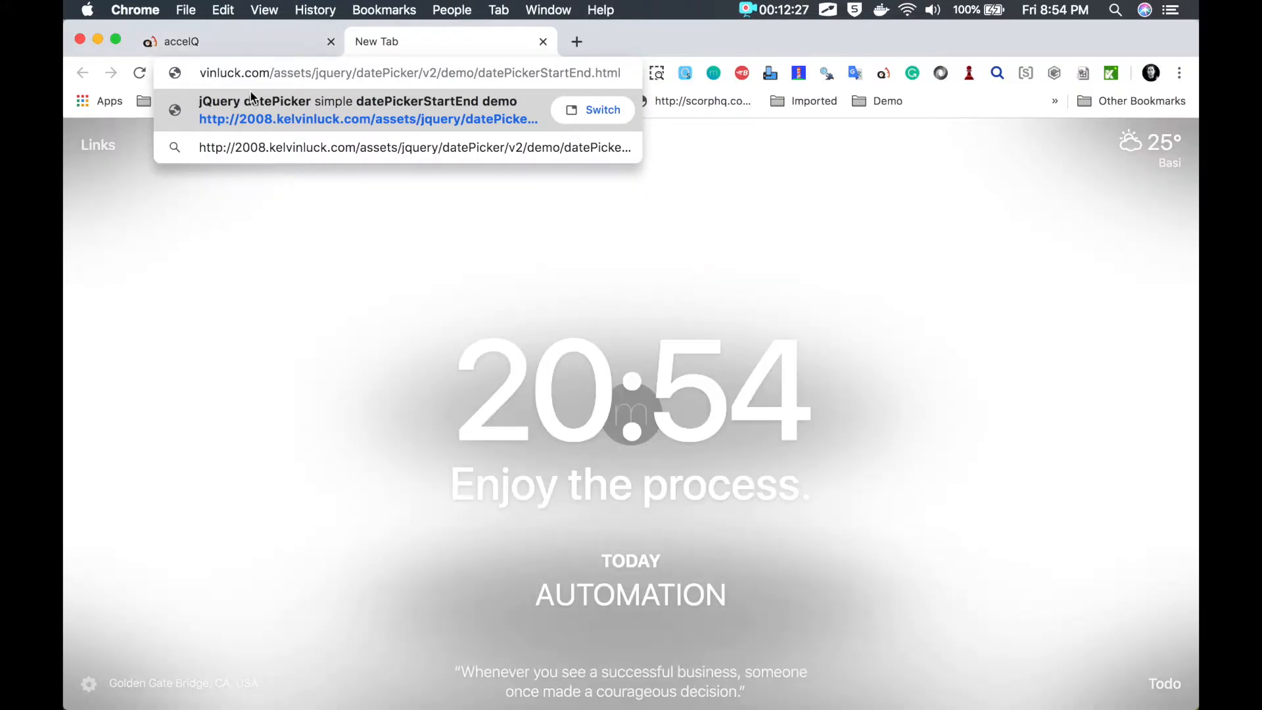
key("Return")
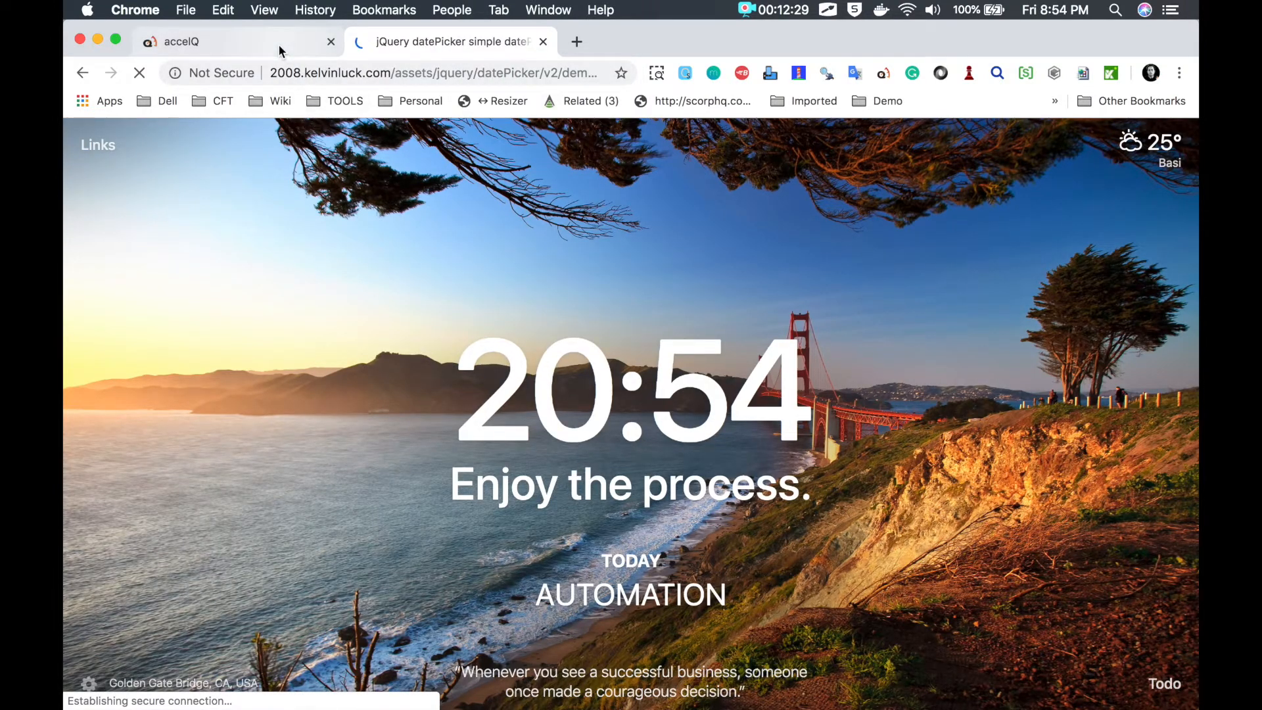
left_click(278, 45)
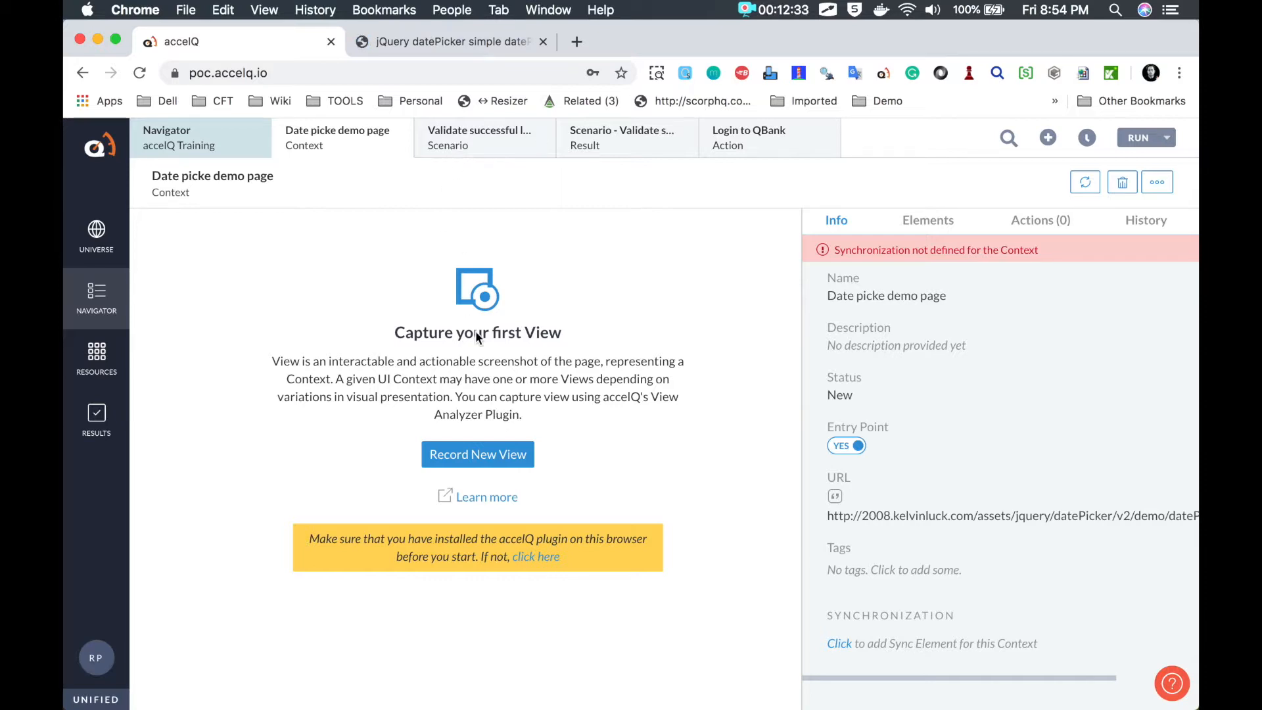
Step: Start recording a new view of the date picker demo tab with the View Recorder extension
left_click(432, 455)
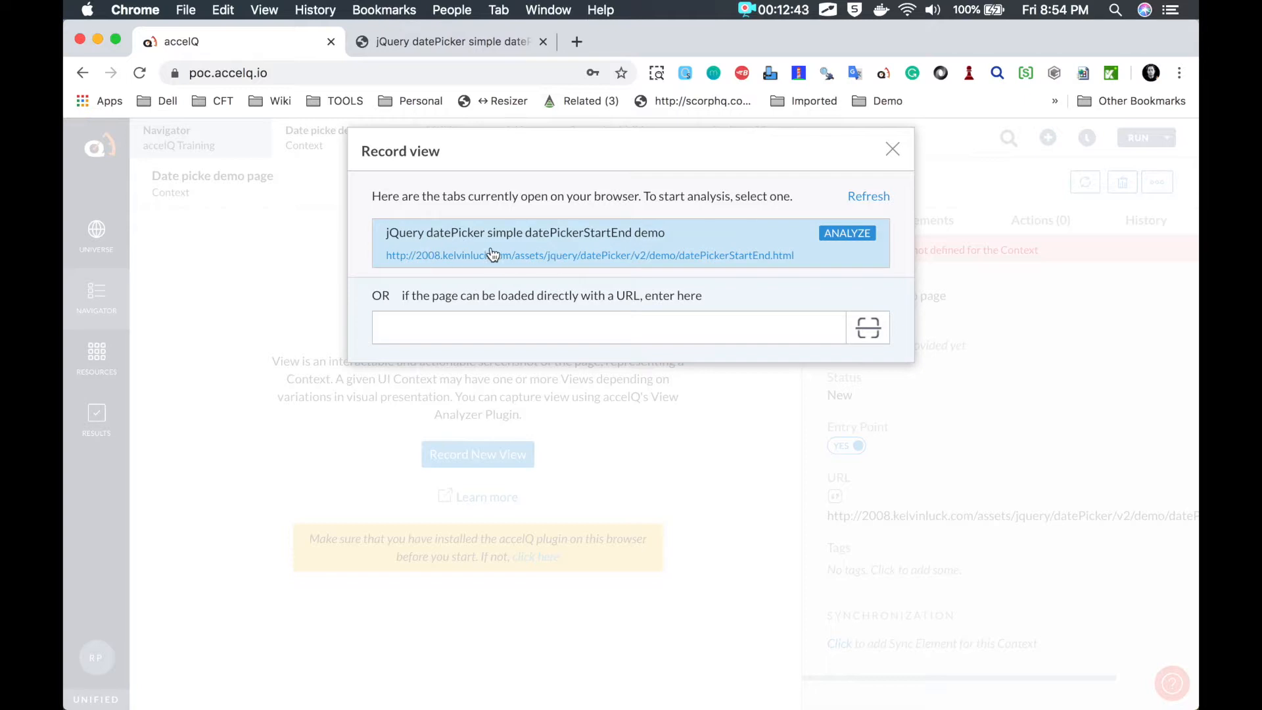
left_click(552, 254)
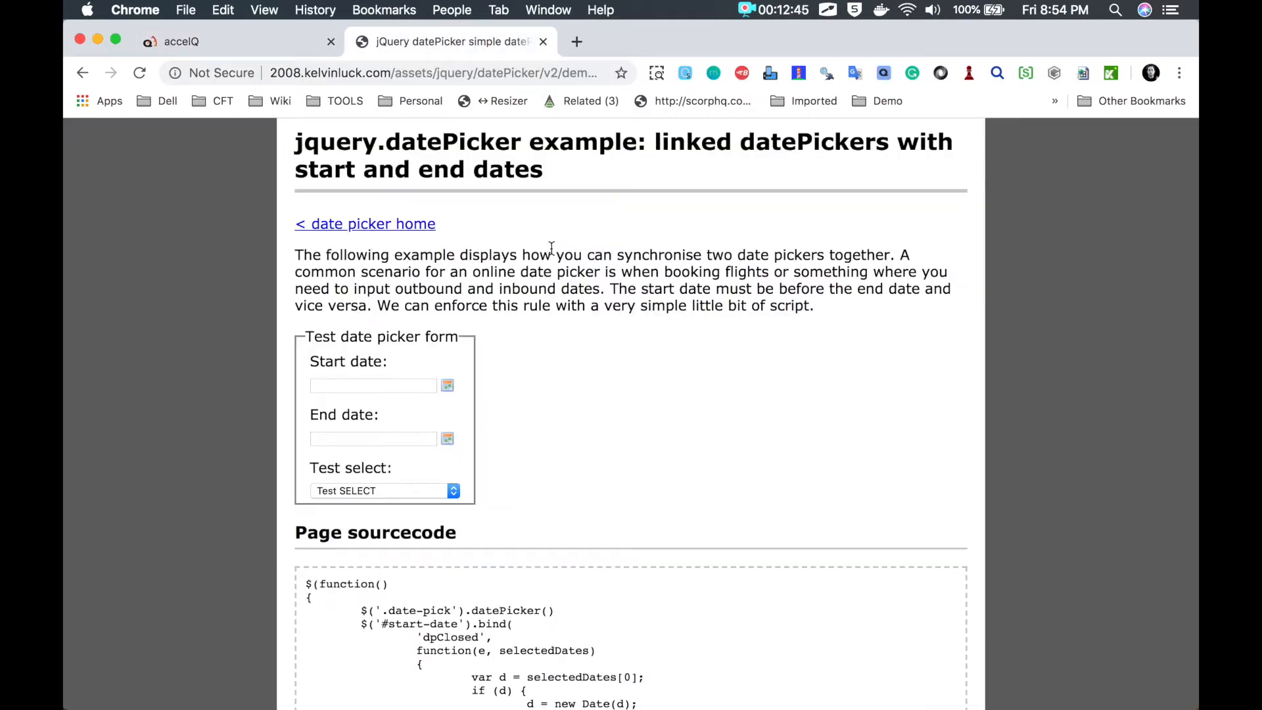
left_click(876, 72)
left_click_drag(867, 68, 899, 93)
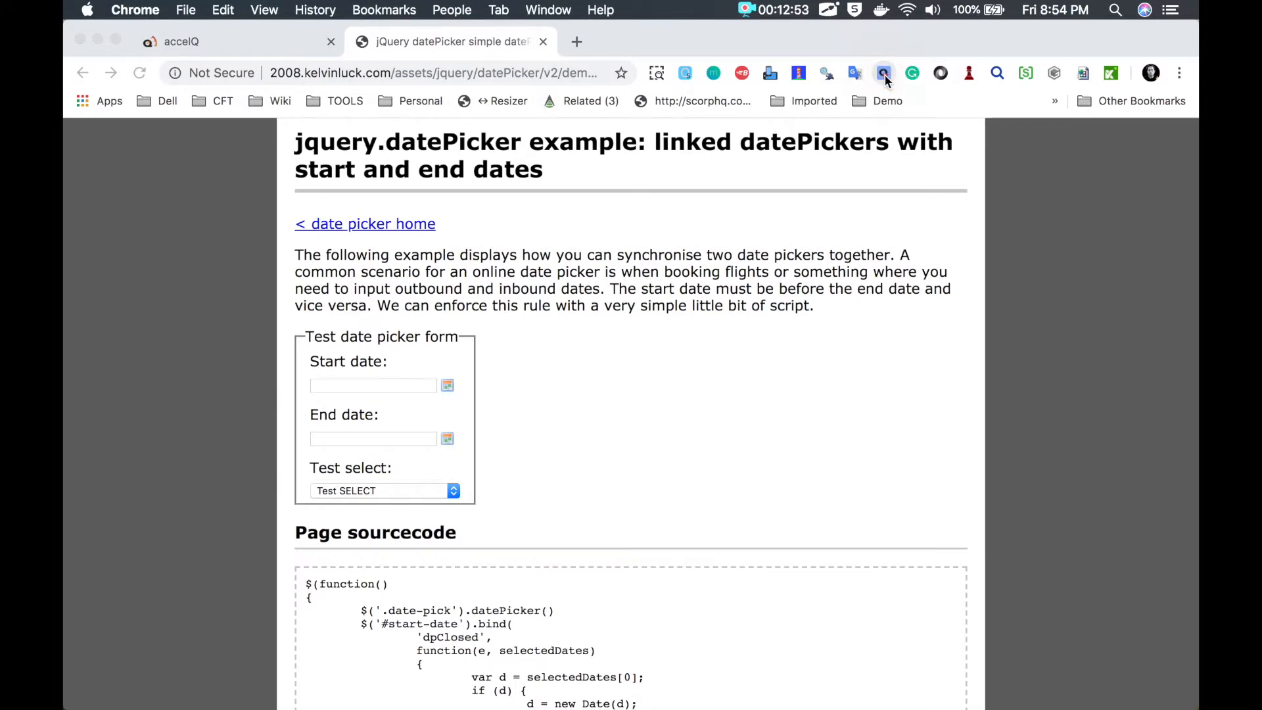
left_click(884, 76)
left_click(884, 73)
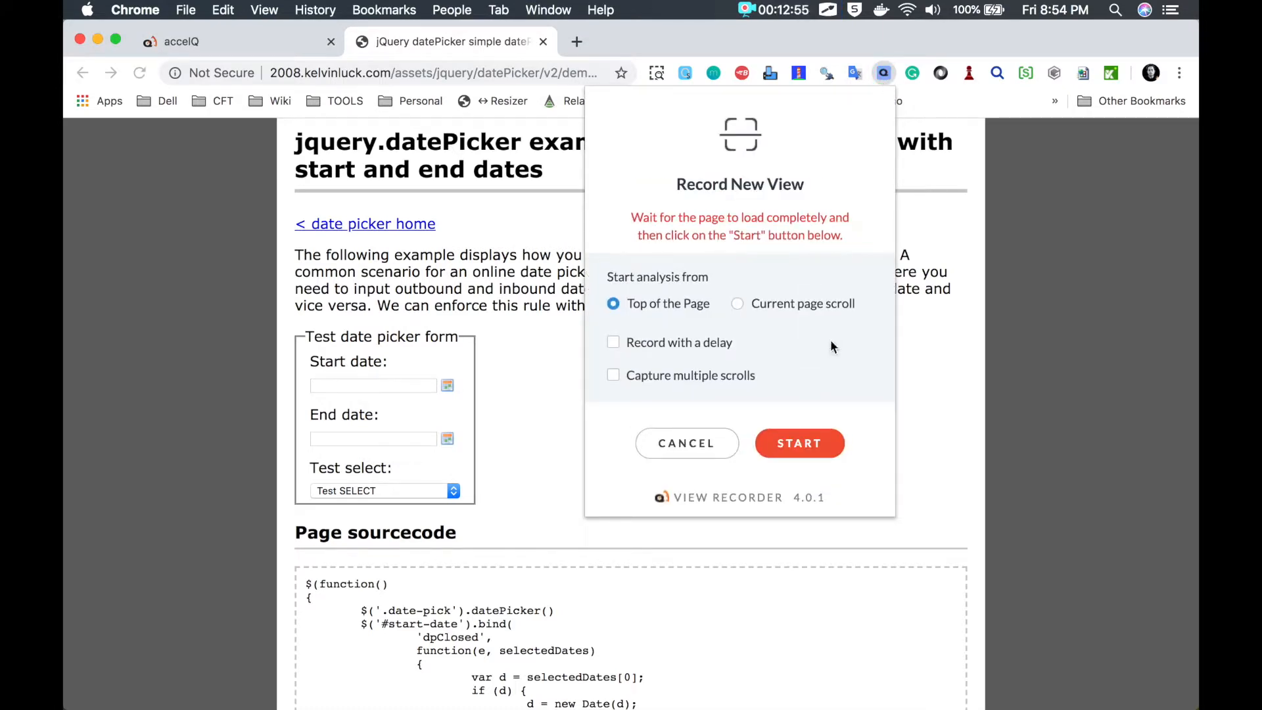
left_click(800, 439)
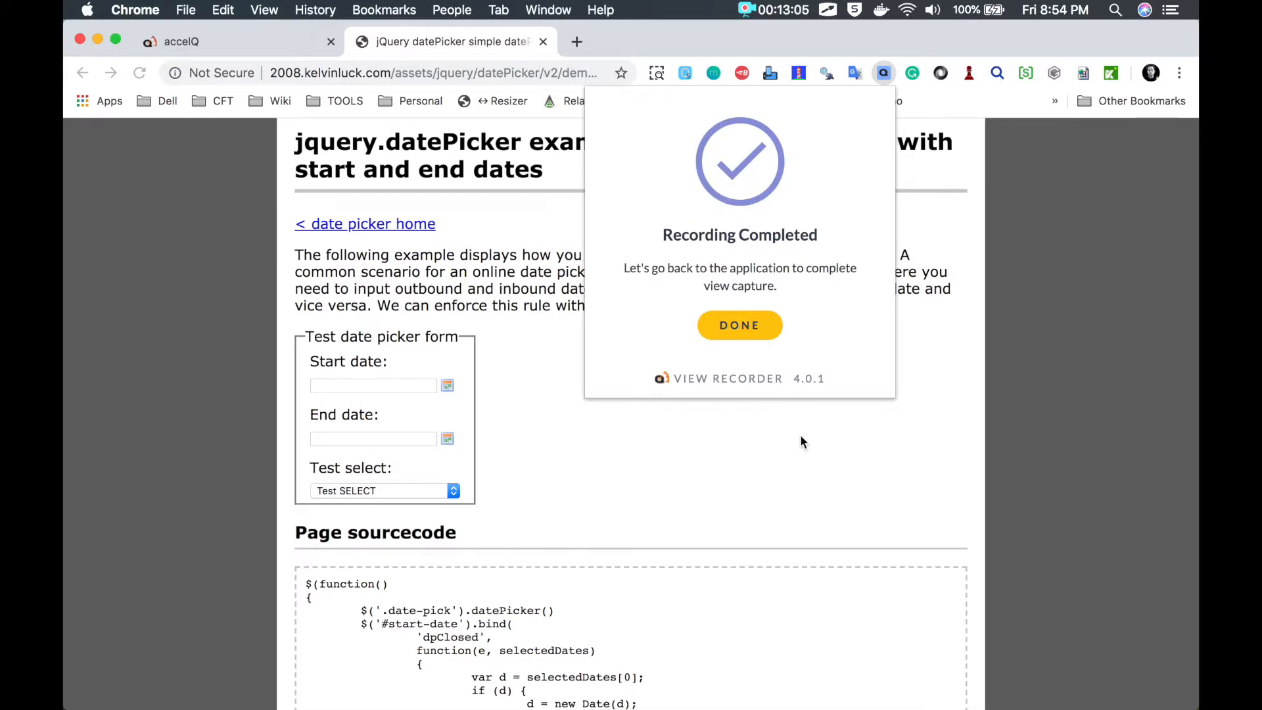
Step: Finish the capture and accept the 36-element view as 'Date picke demo page View'
left_click(751, 329)
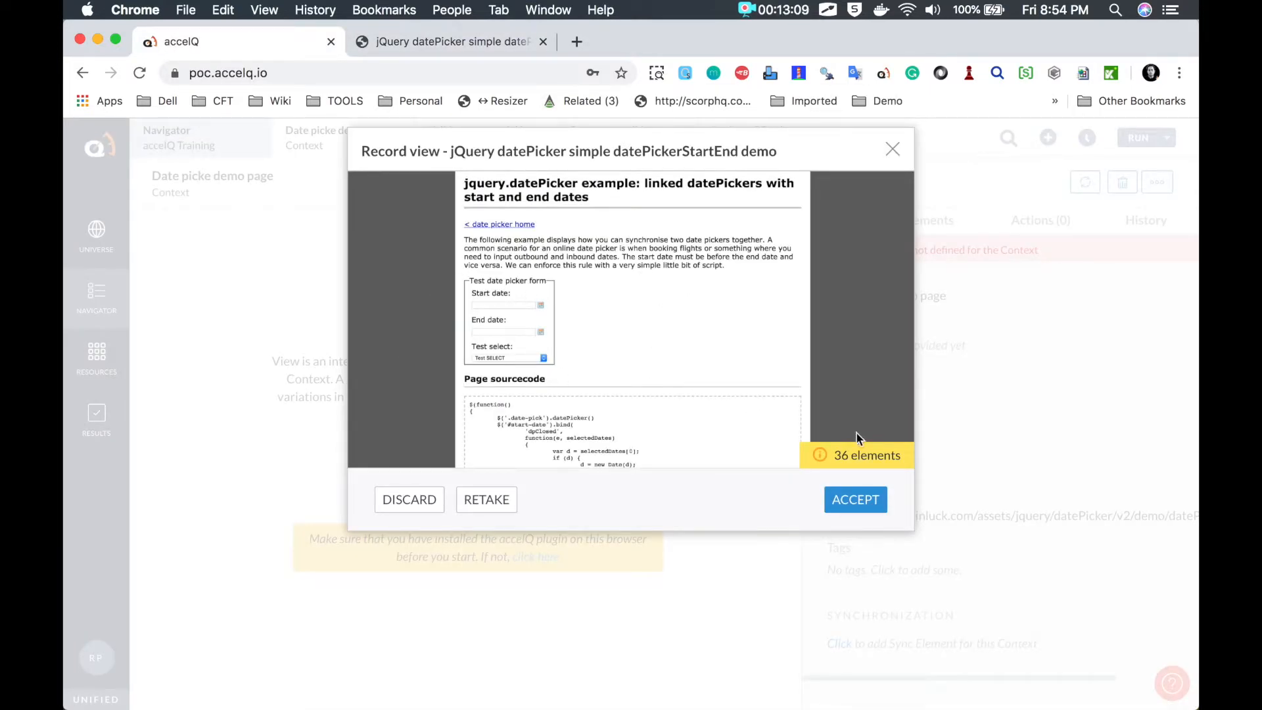
key("alt+Tab")
mouse_move(859, 424)
left_mouse_down()
mouse_move(880, 488)
mouse_move(847, 421)
left_mouse_up()
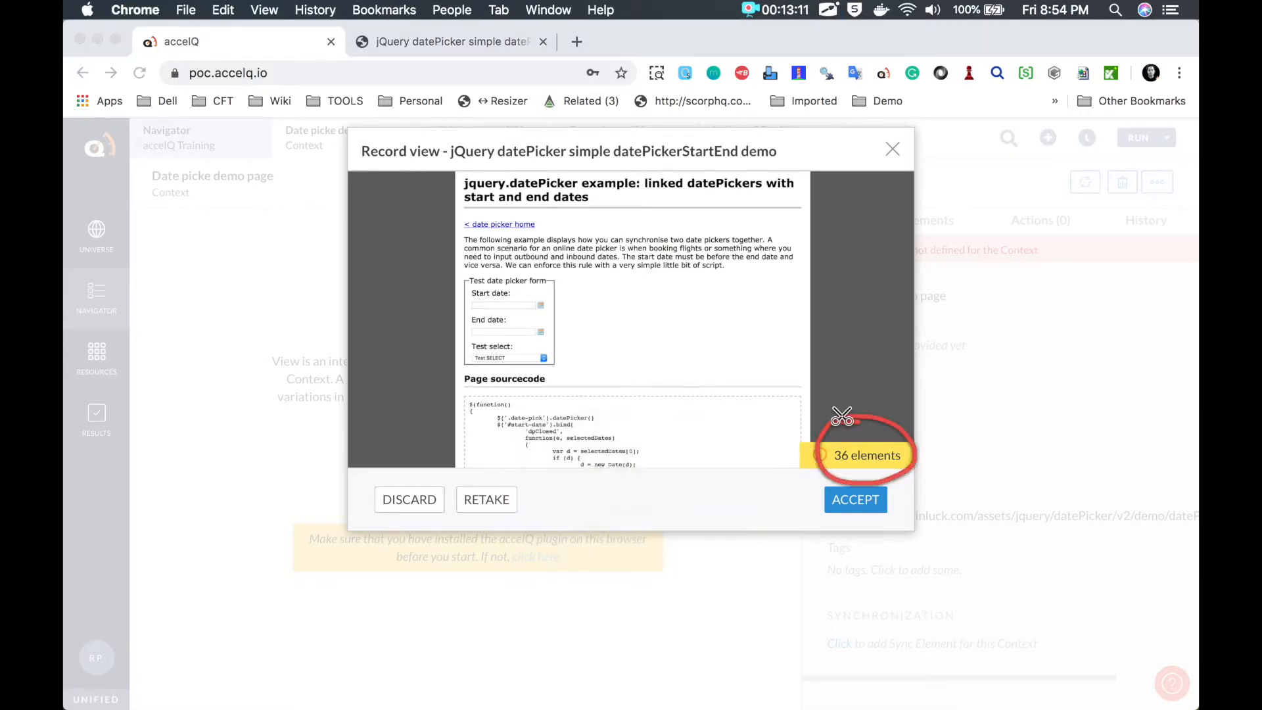
key("Escape")
left_click(851, 510)
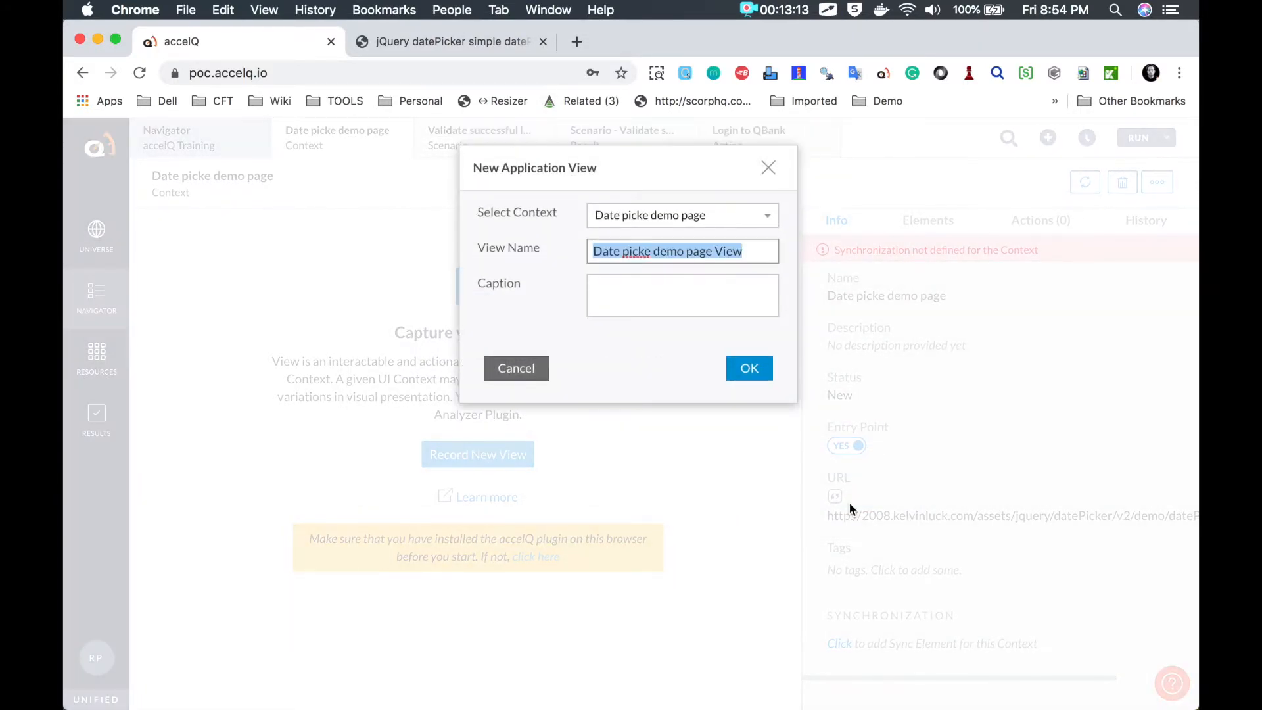
left_click(751, 368)
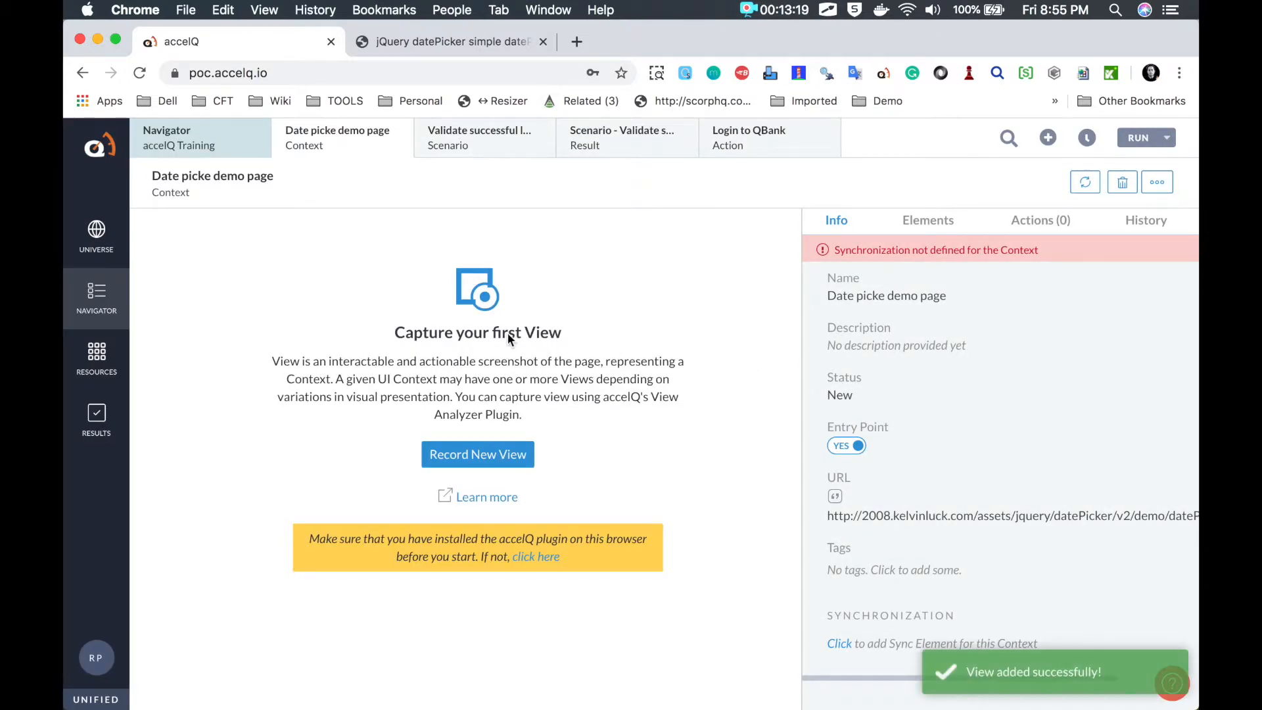
Step: Add the Start date input from the captured view to the repository as startDate
left_click(223, 357)
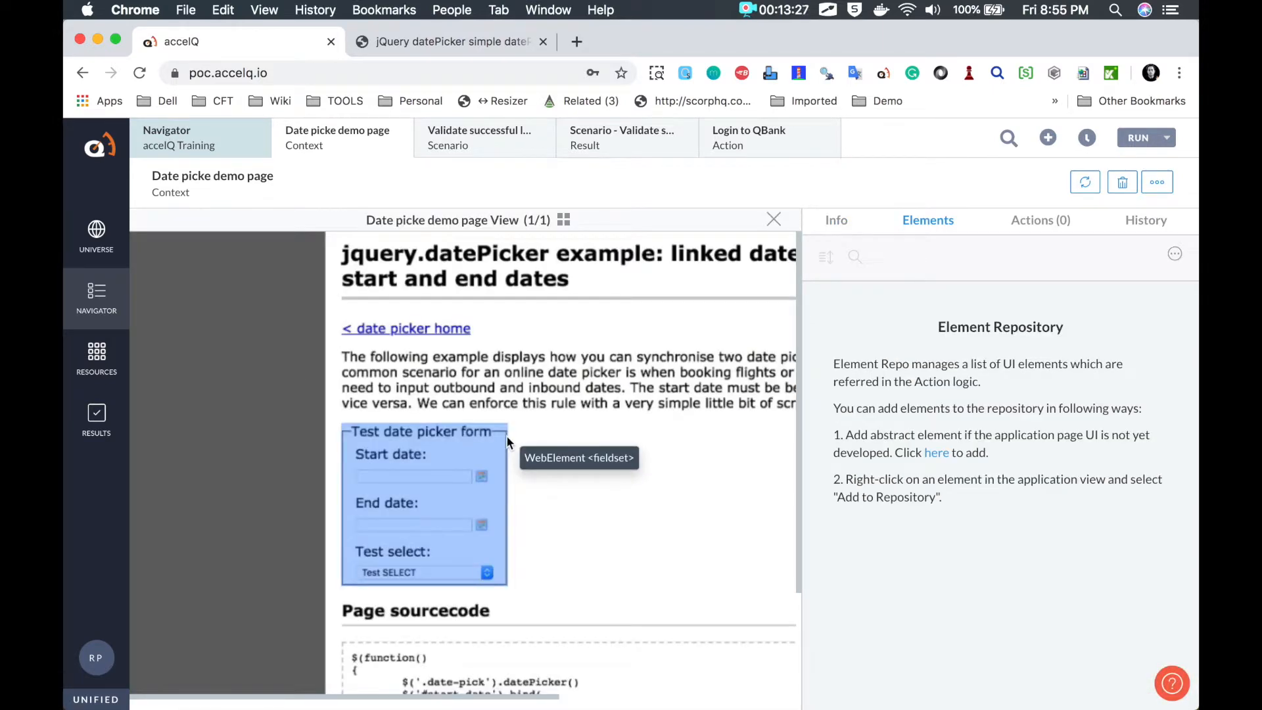
right_click(414, 472)
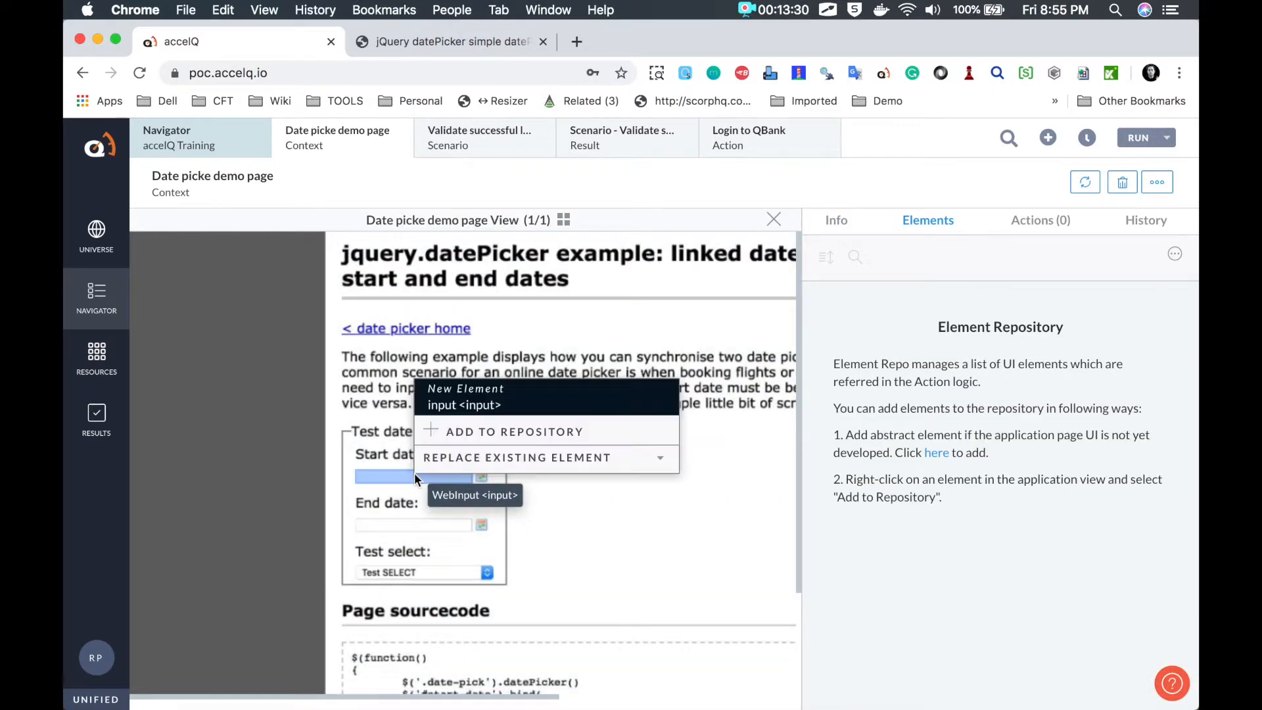
left_click(481, 437)
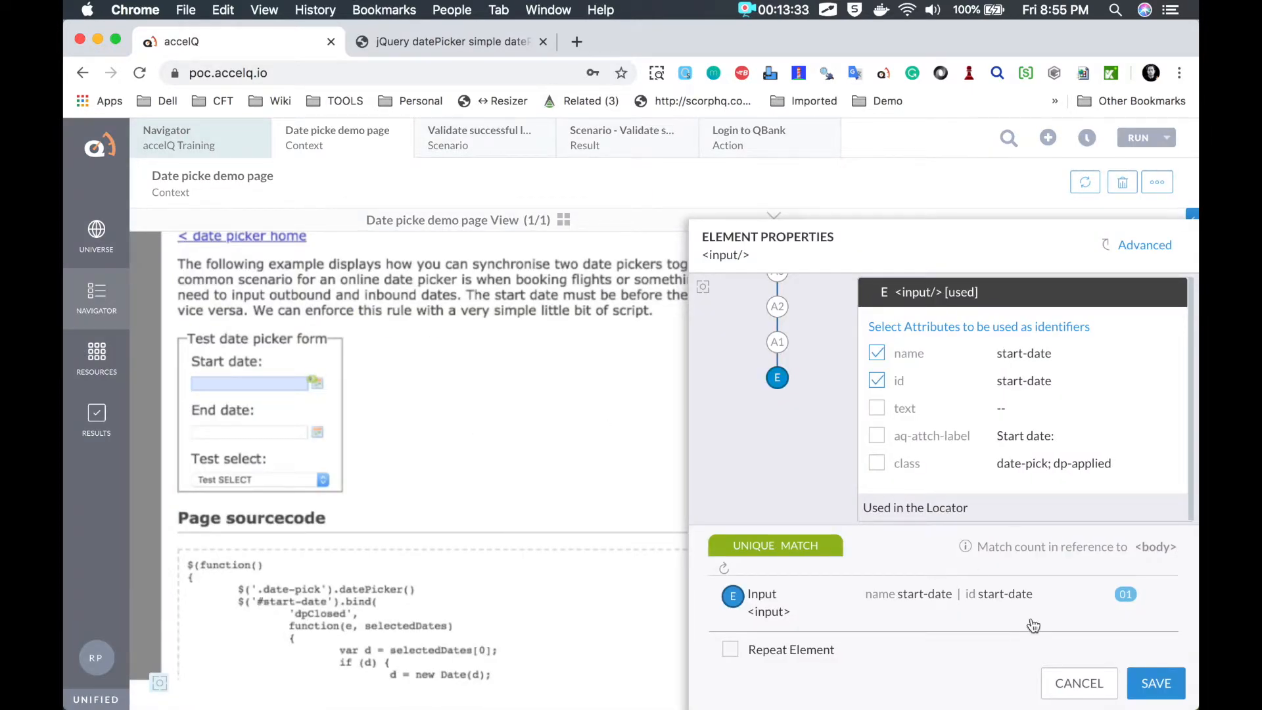
left_click(1155, 687)
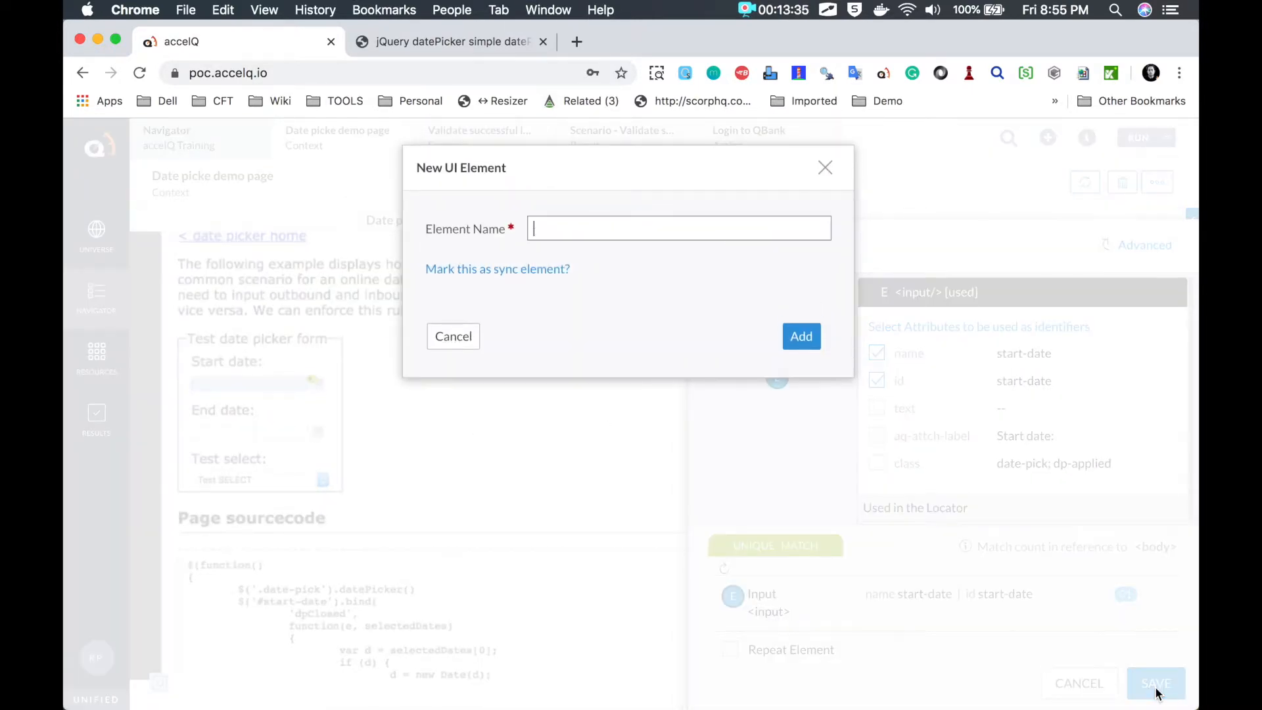
type("startDate")
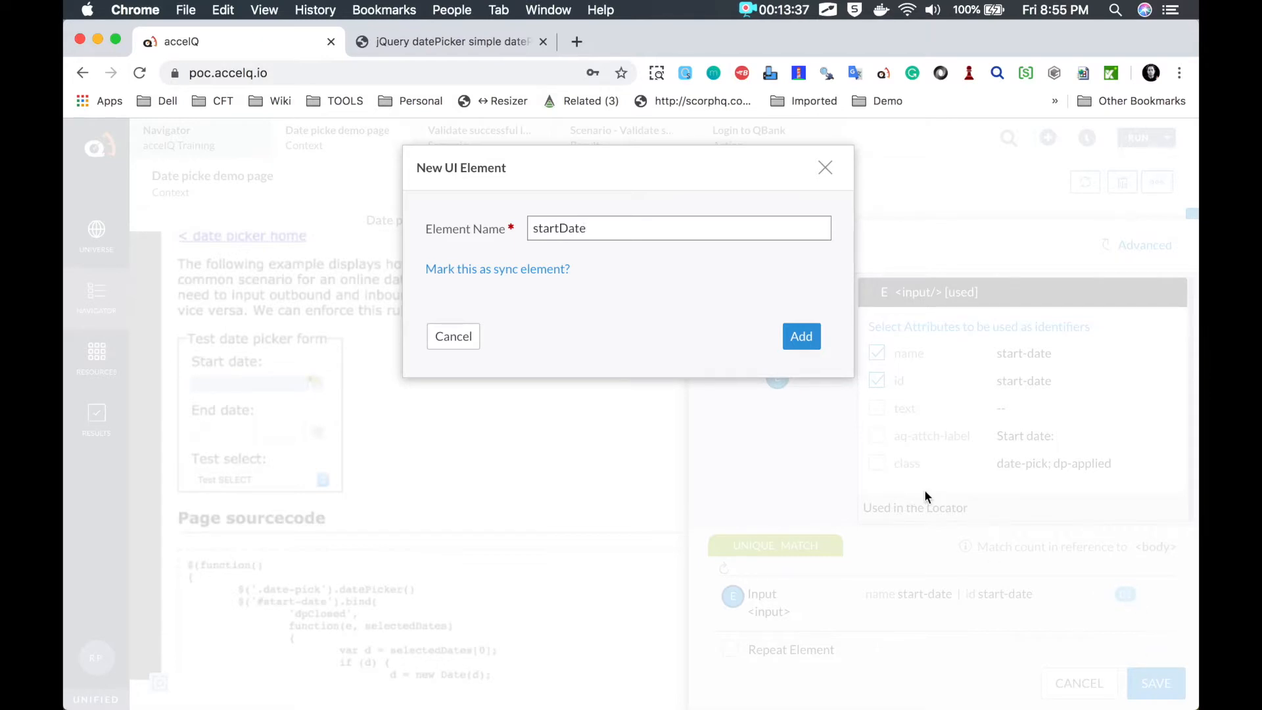
left_click(801, 336)
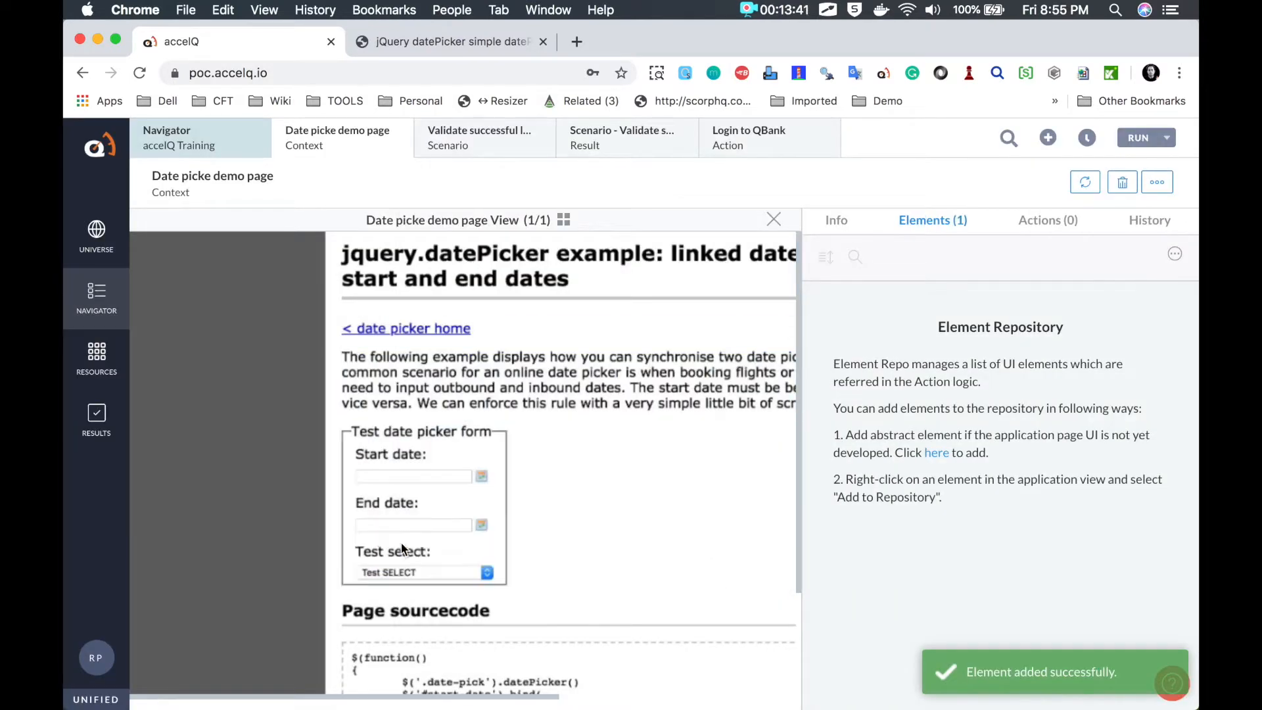
Step: Add the End date input to the repository as endDate
left_click(400, 523)
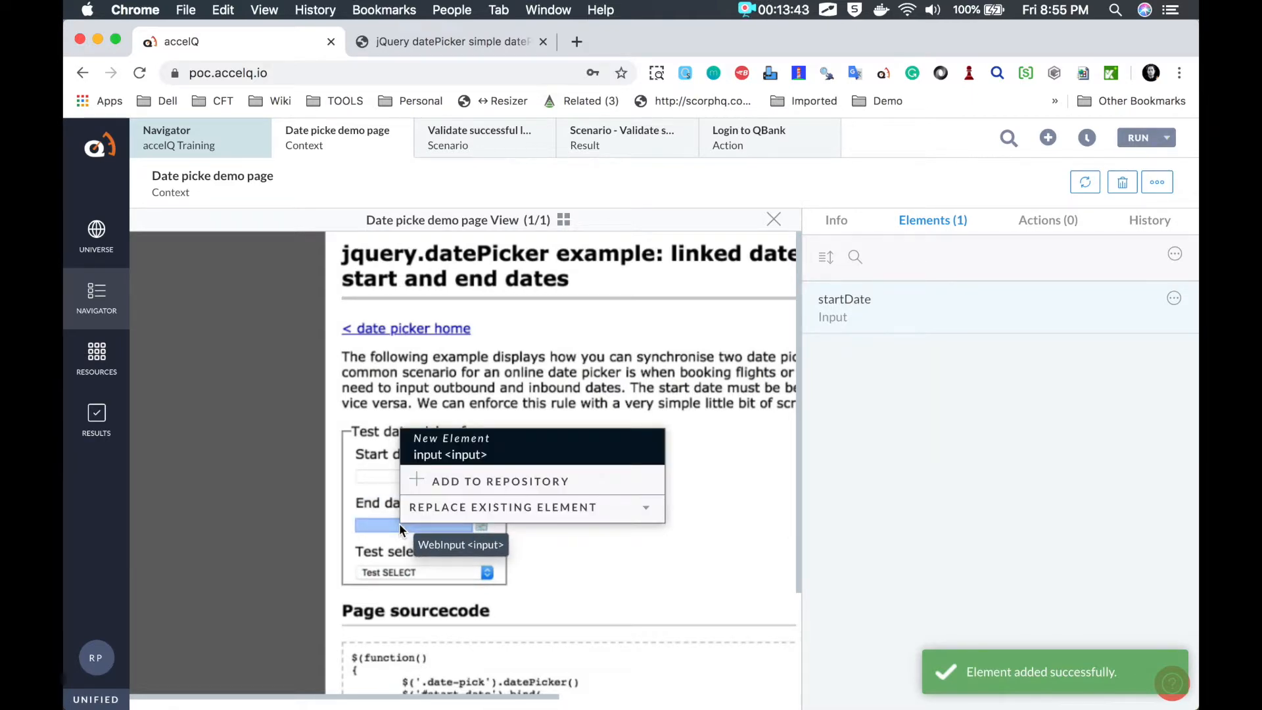
left_click(459, 486)
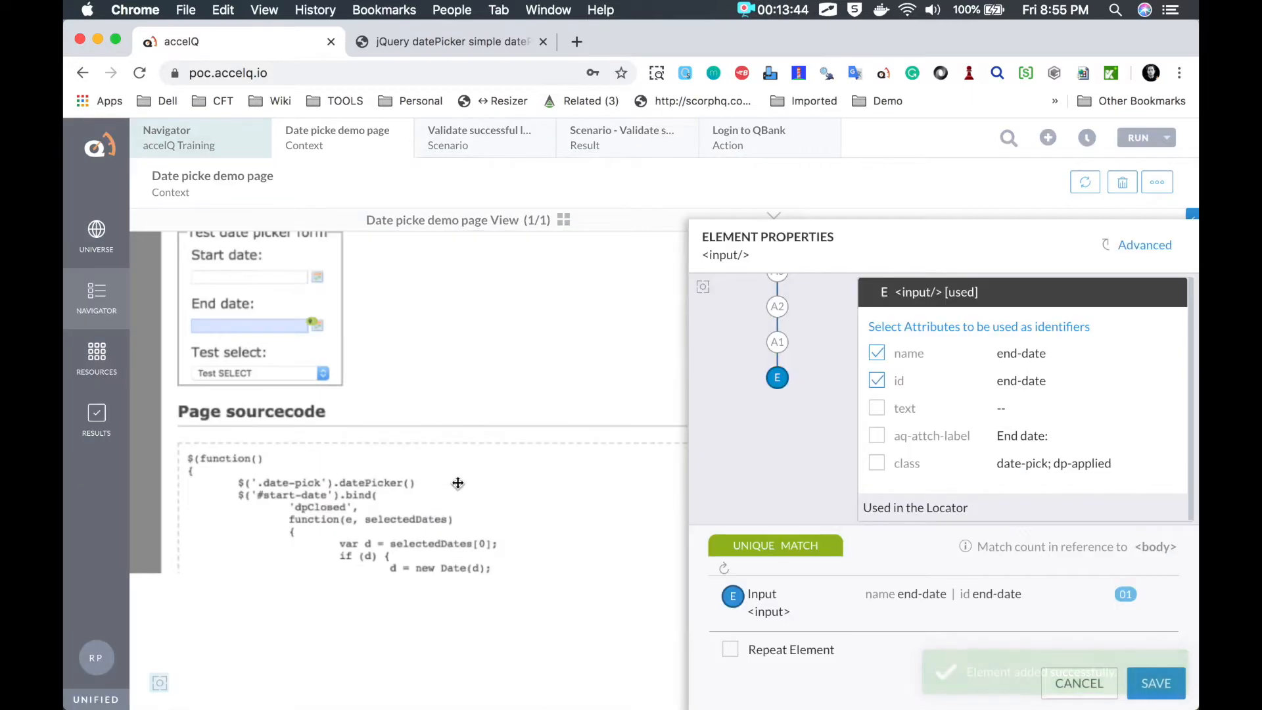
left_click(1173, 689)
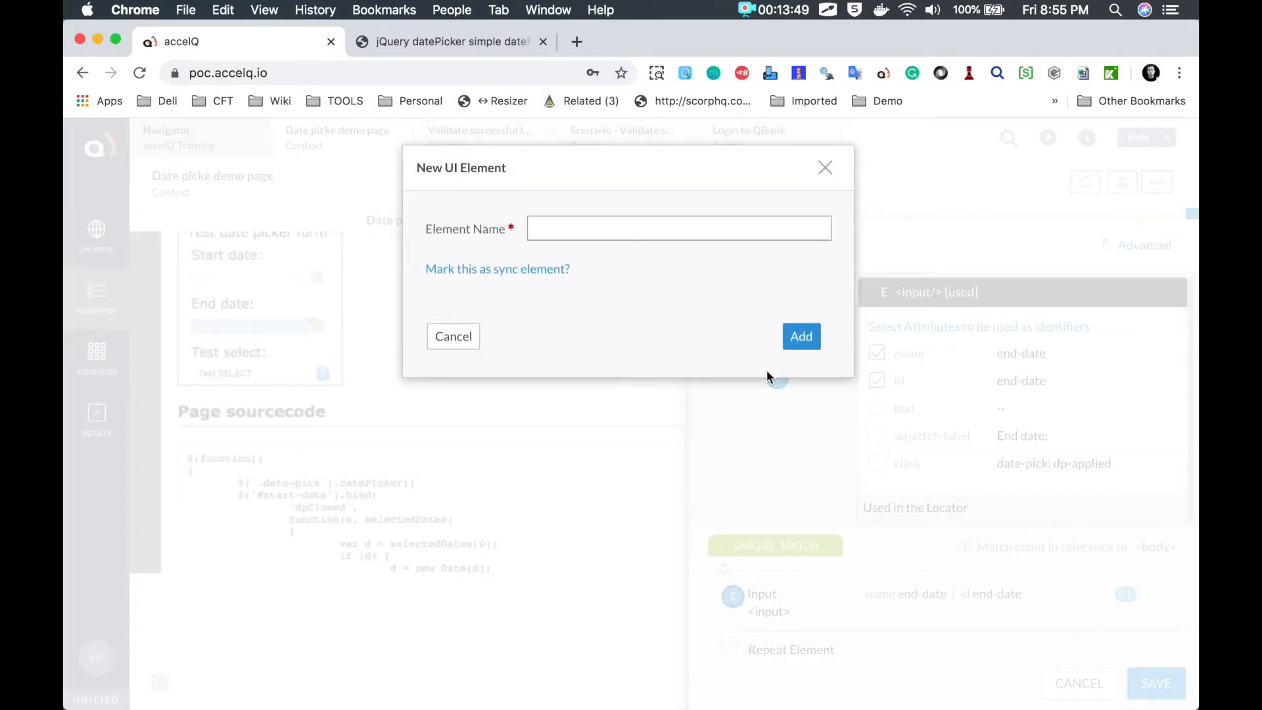
type("endDate")
left_click(803, 336)
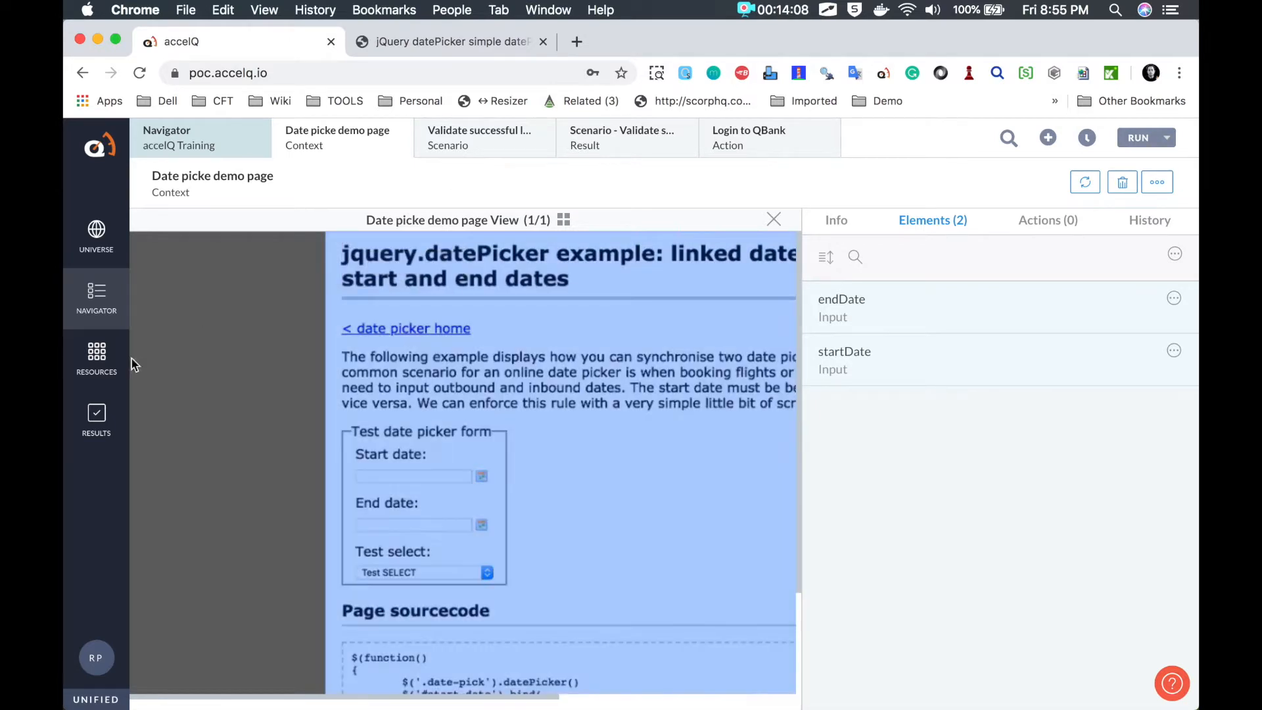
Step: Start a new action named 'Enter dates in date picker' from the Navigator's Actions list
left_click(104, 321)
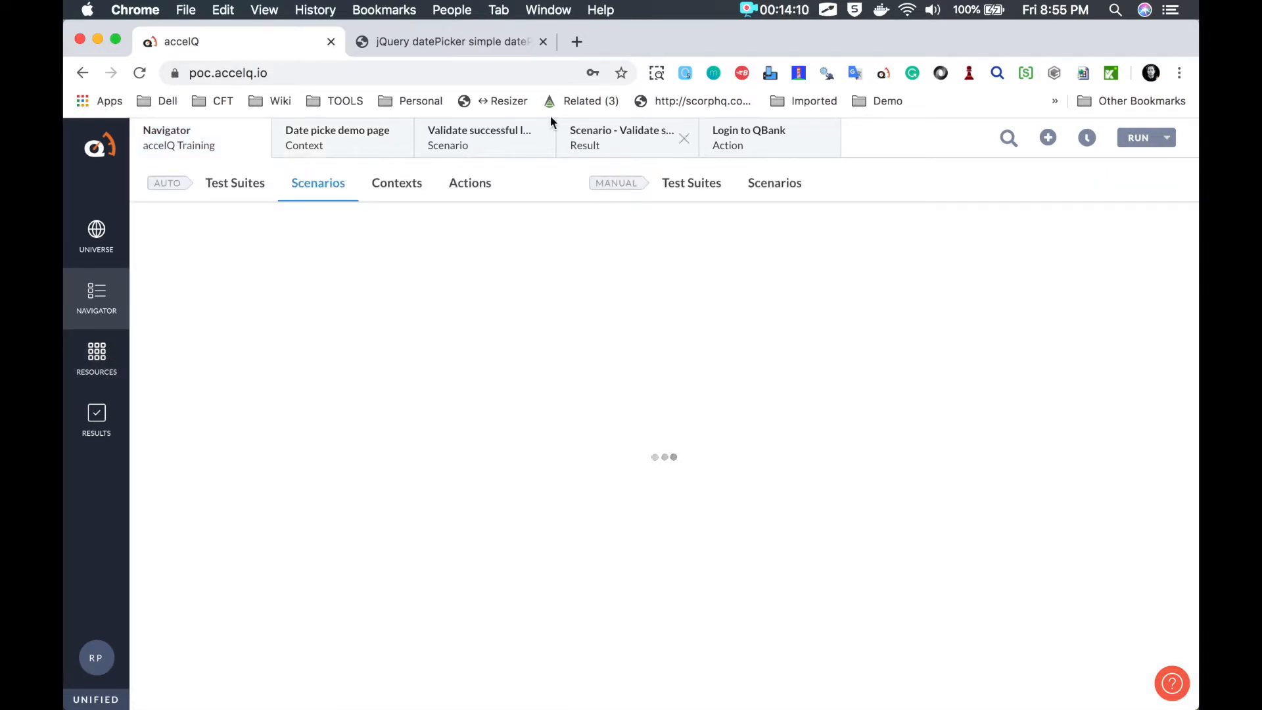
left_click(469, 186)
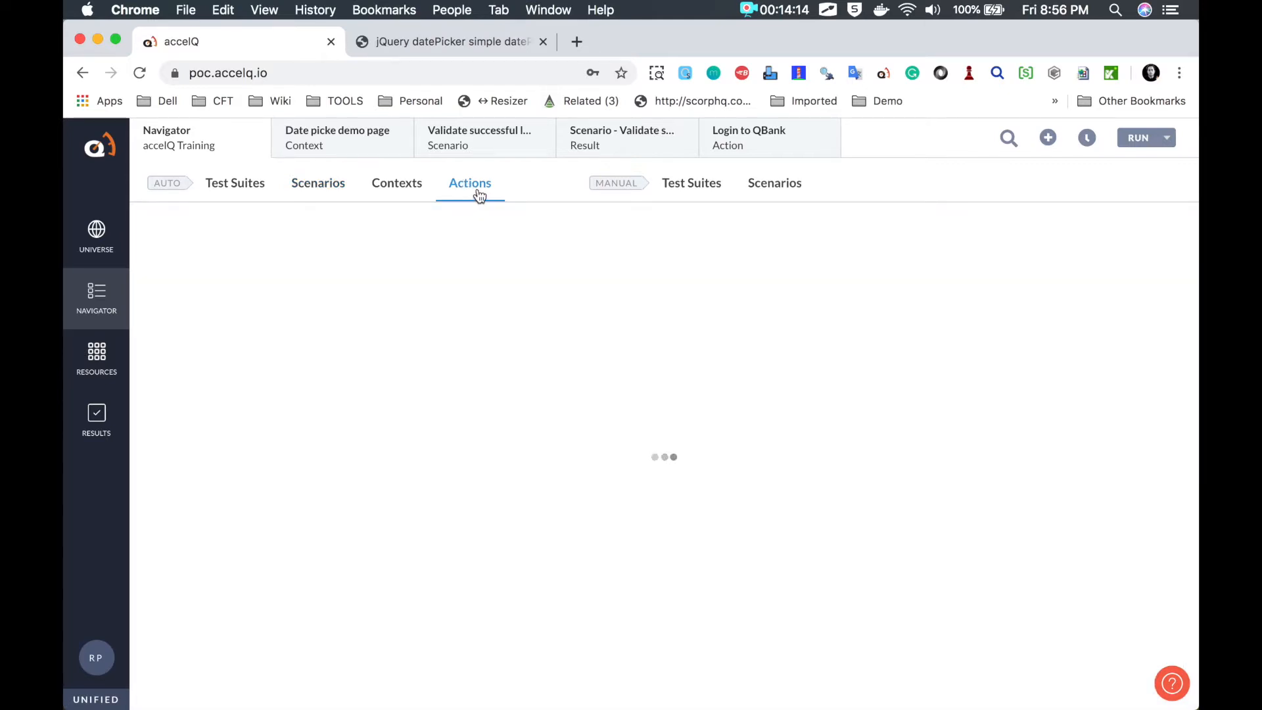
left_click(1049, 139)
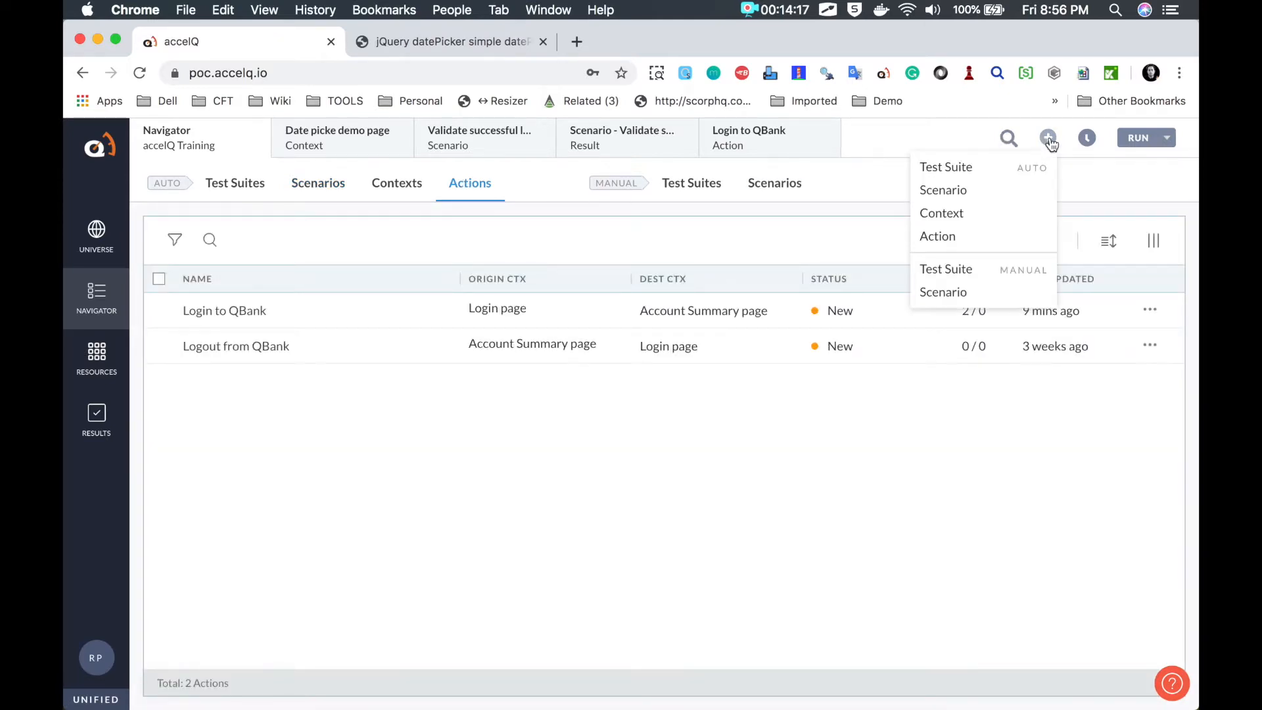
left_click(941, 238)
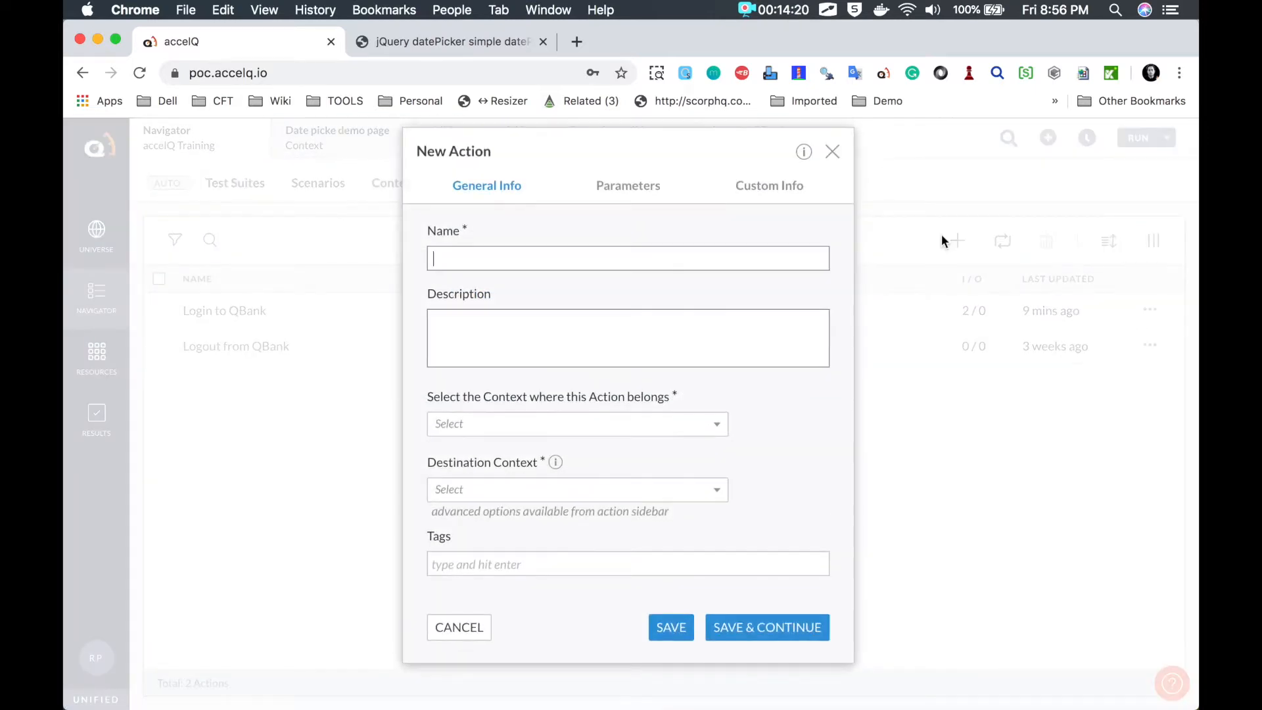
type("Ent")
type("er dates in date")
type(" pc")
type("cker")
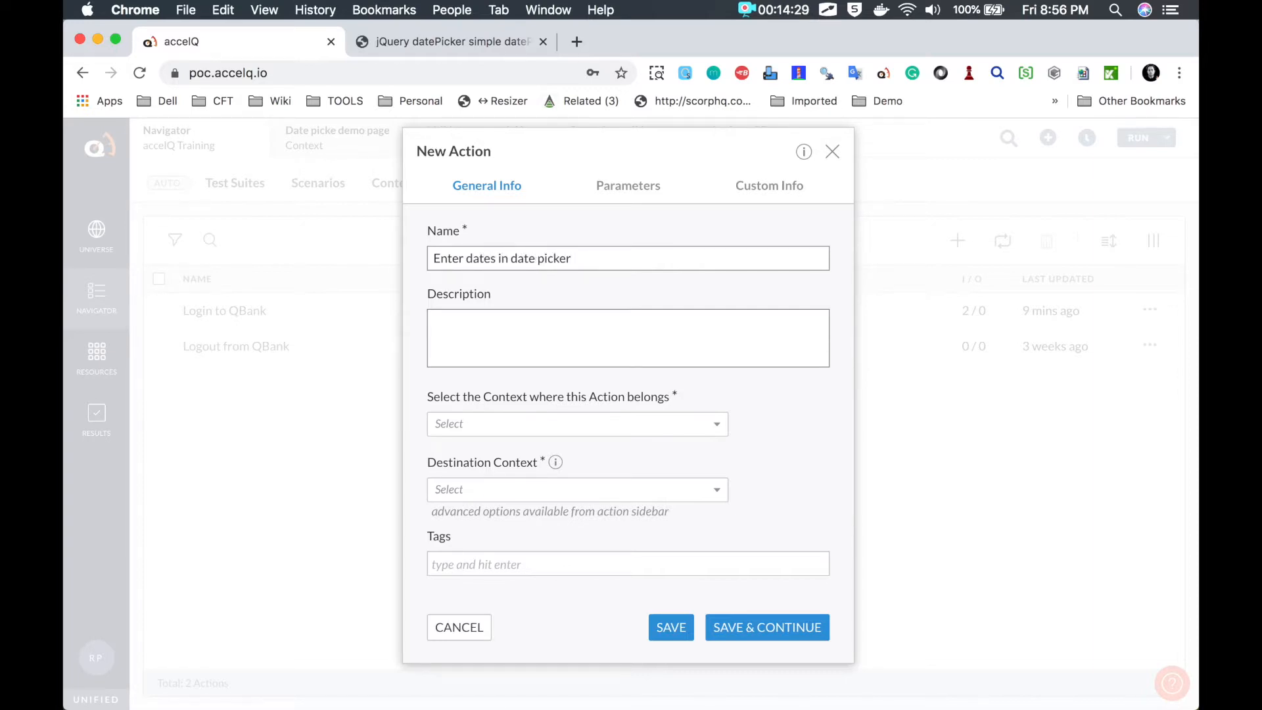
Step: Set both owning and destination contexts to Date picke demo page and save the action
left_click(502, 427)
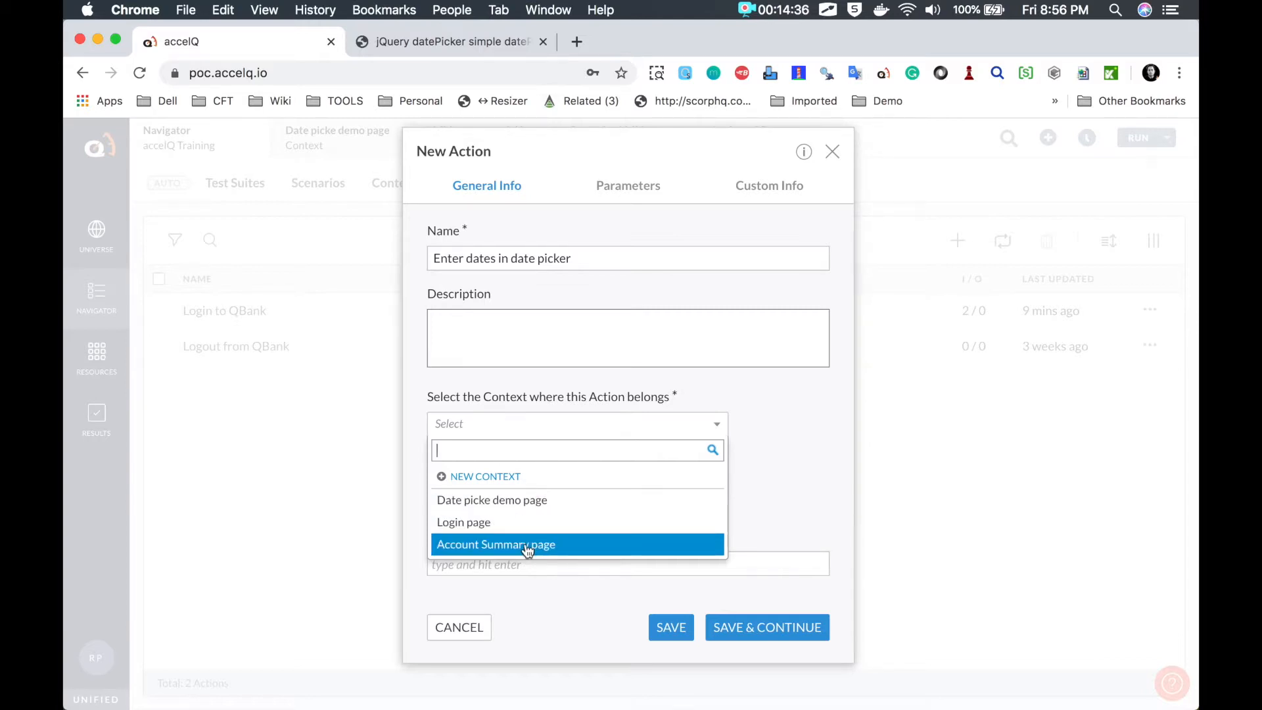
left_click(514, 506)
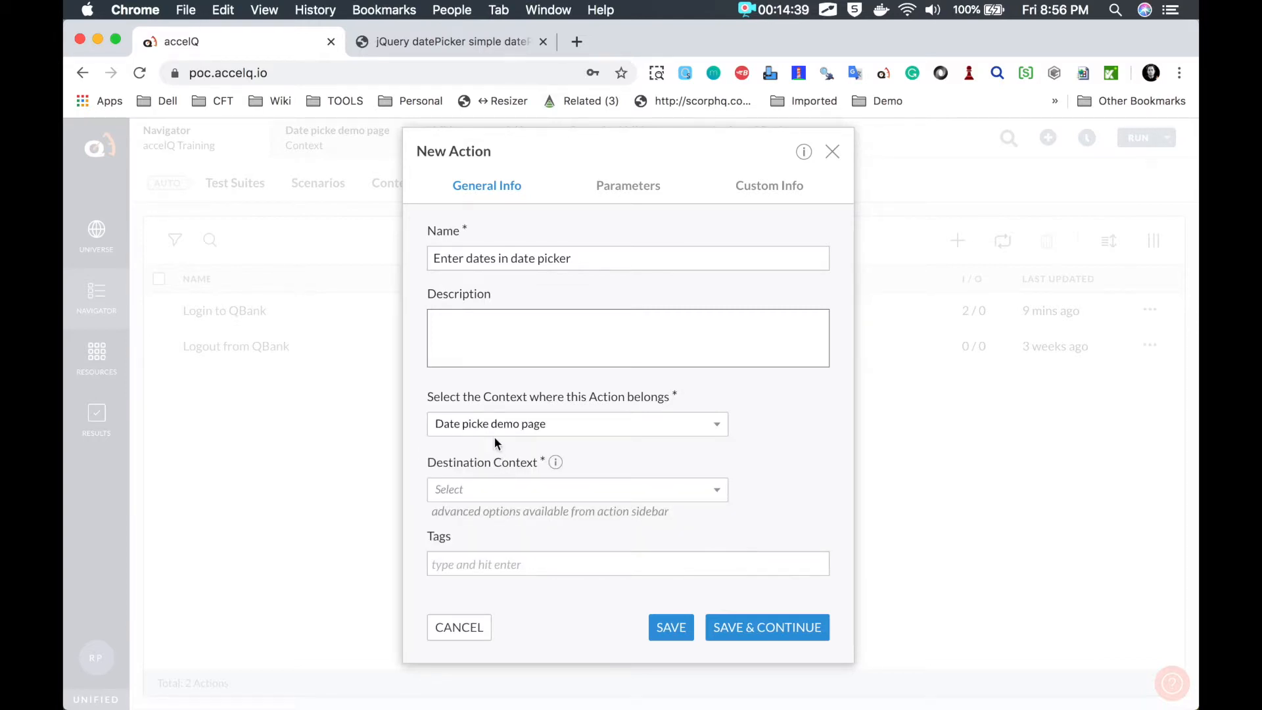
left_click(521, 493)
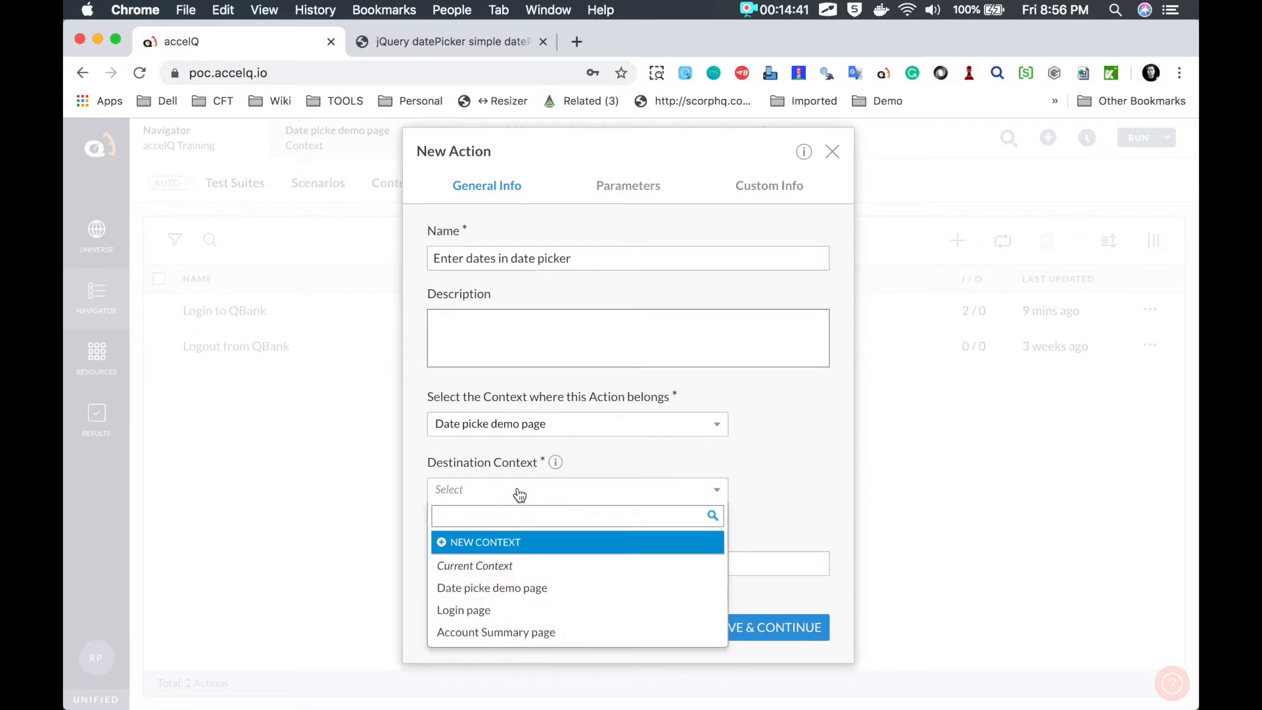
left_click(491, 586)
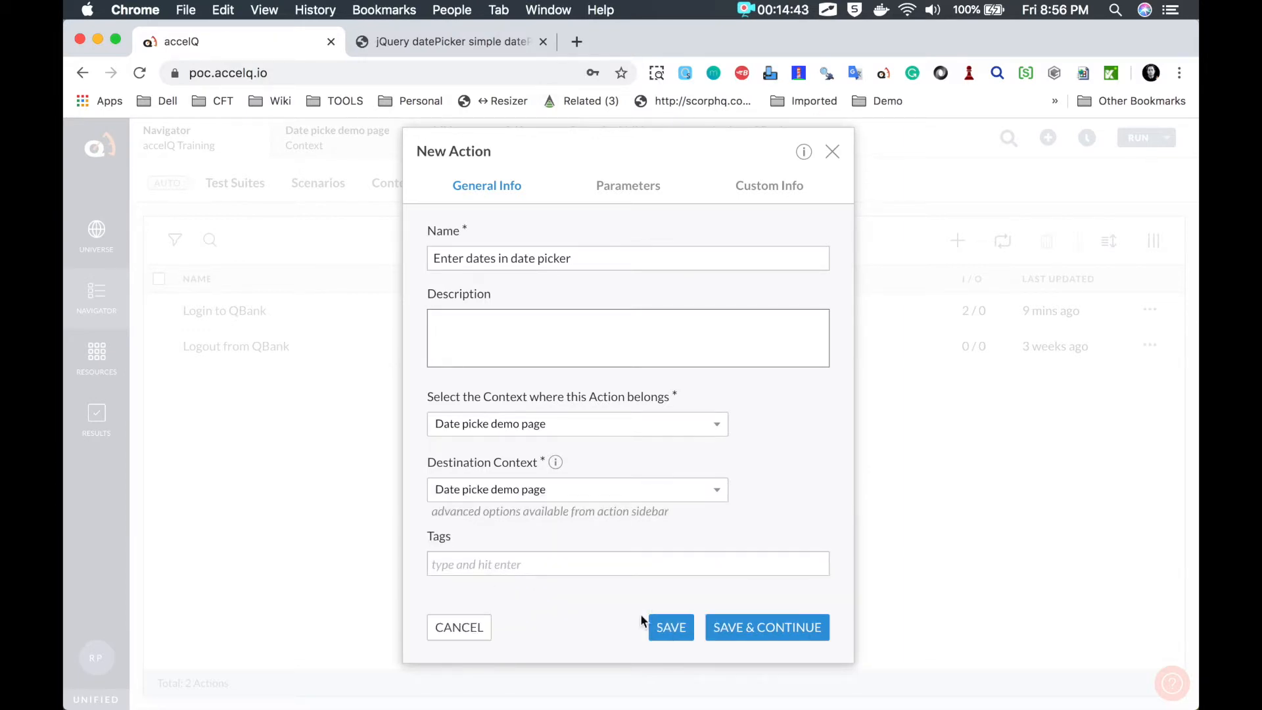
left_click(743, 637)
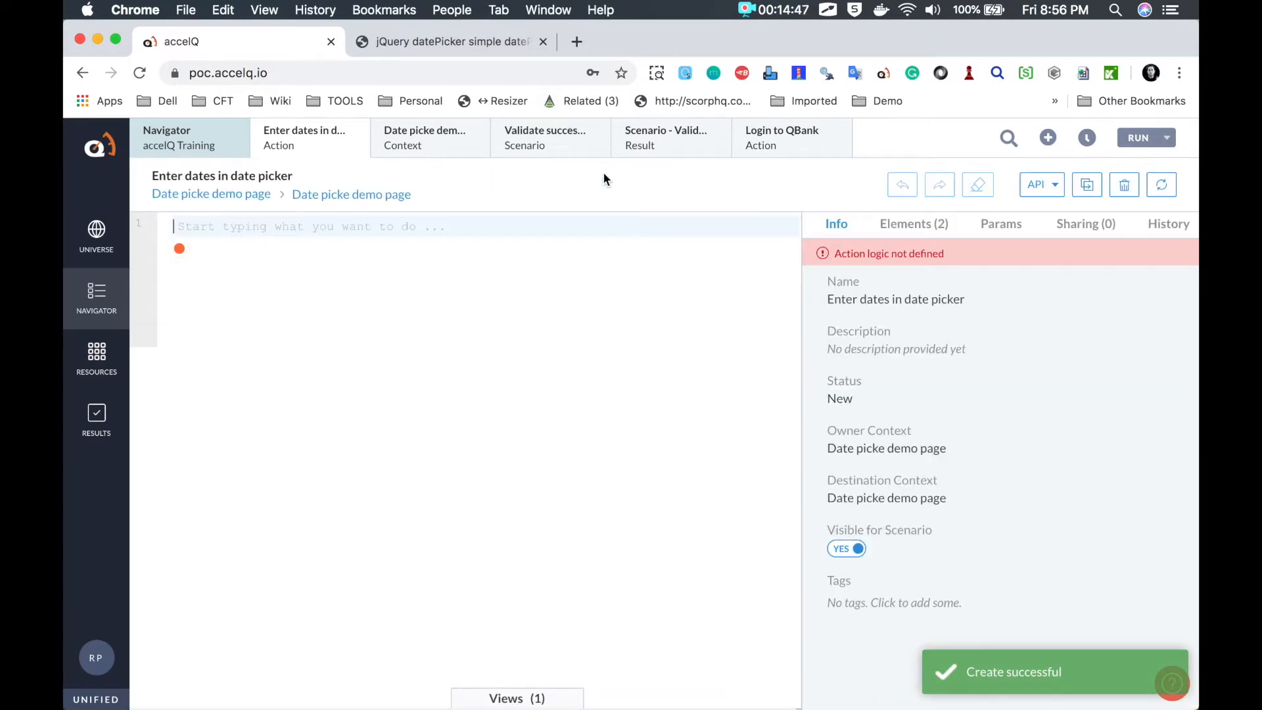
left_click(426, 145)
scroll(543, 384, "up", 1)
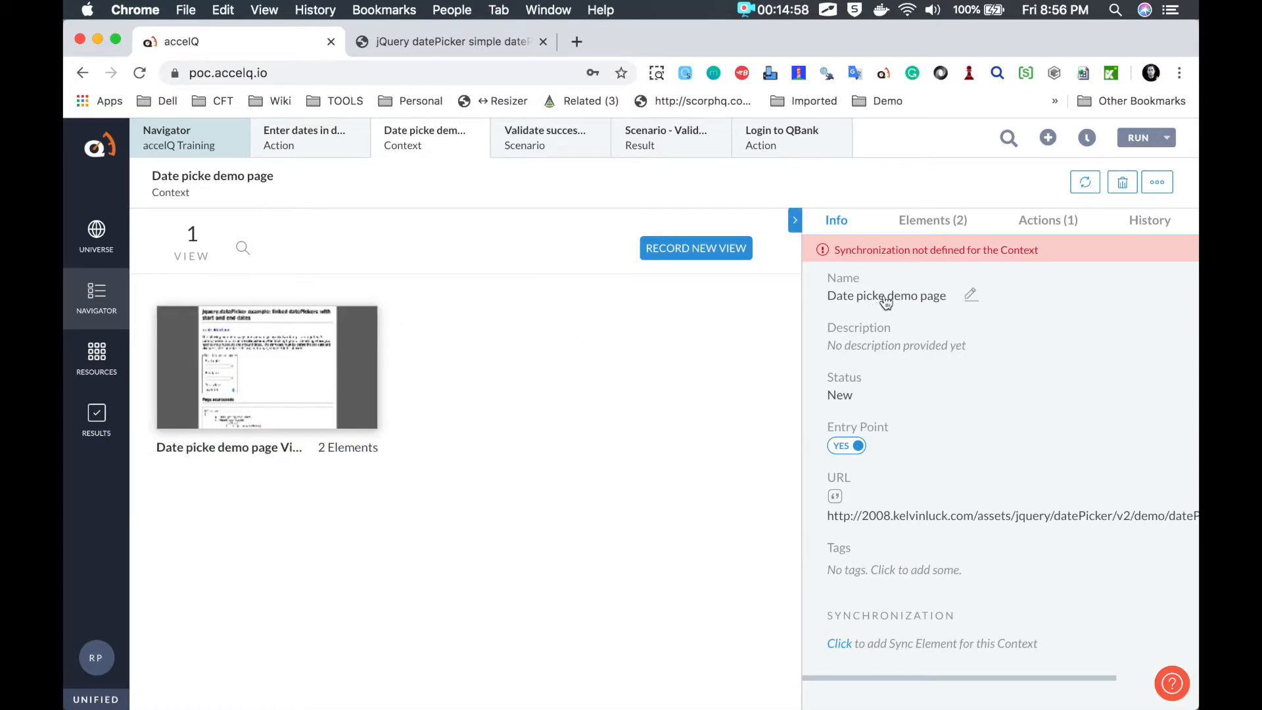
Step: Rename the context to 'Date picker demo page' by adding the missing 'r'
left_click(971, 294)
left_click(891, 299)
type("r")
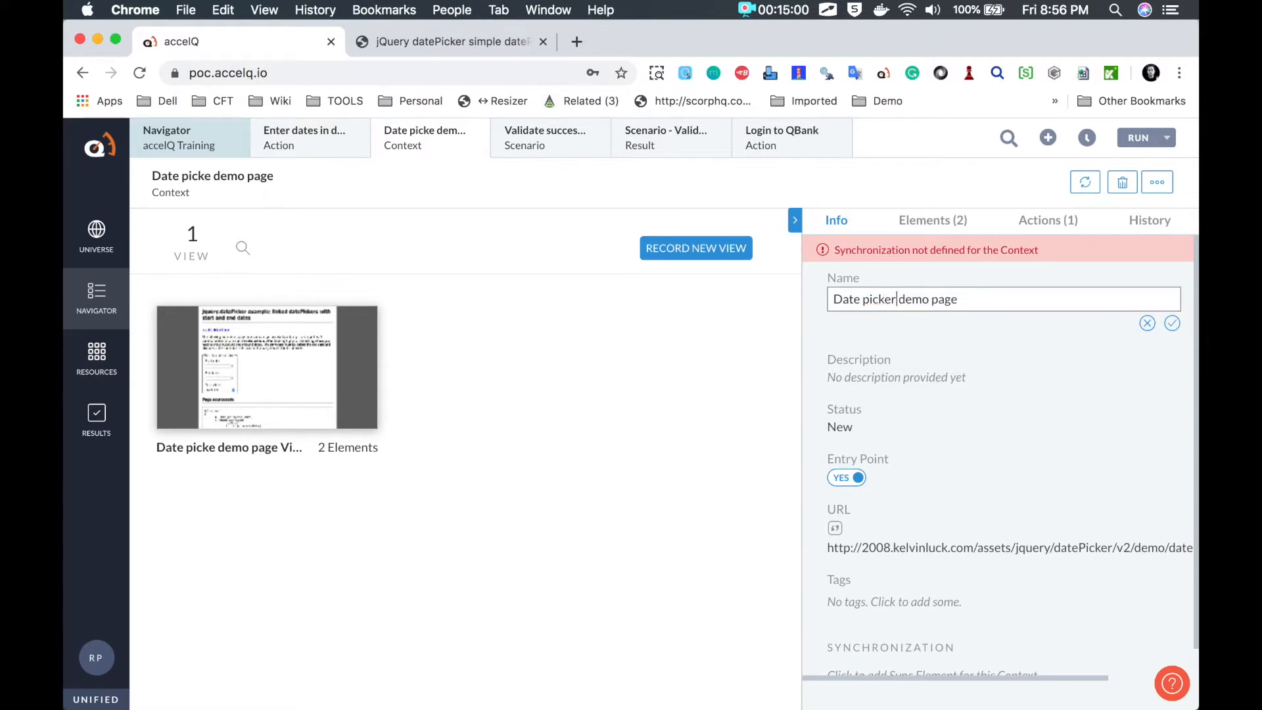
left_click(1170, 326)
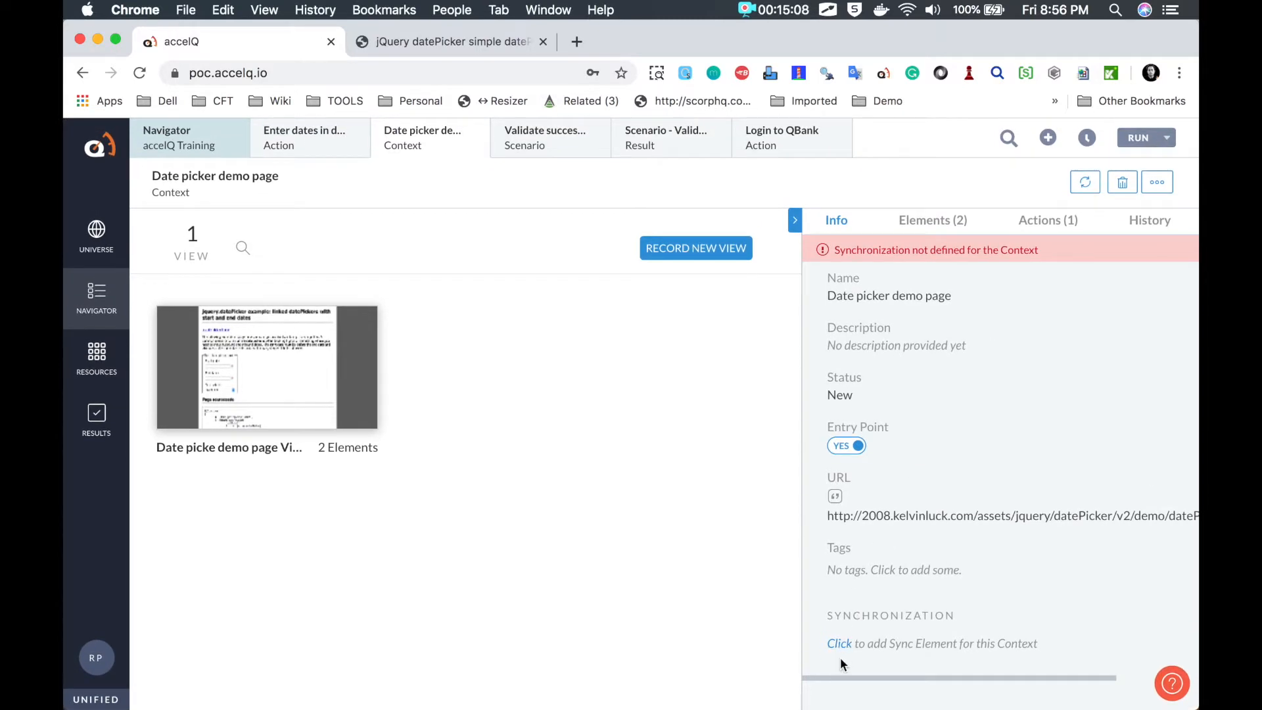
Step: Set the context's synchronization to wait on startDate until it exists
key("alt+Tab")
key("Escape")
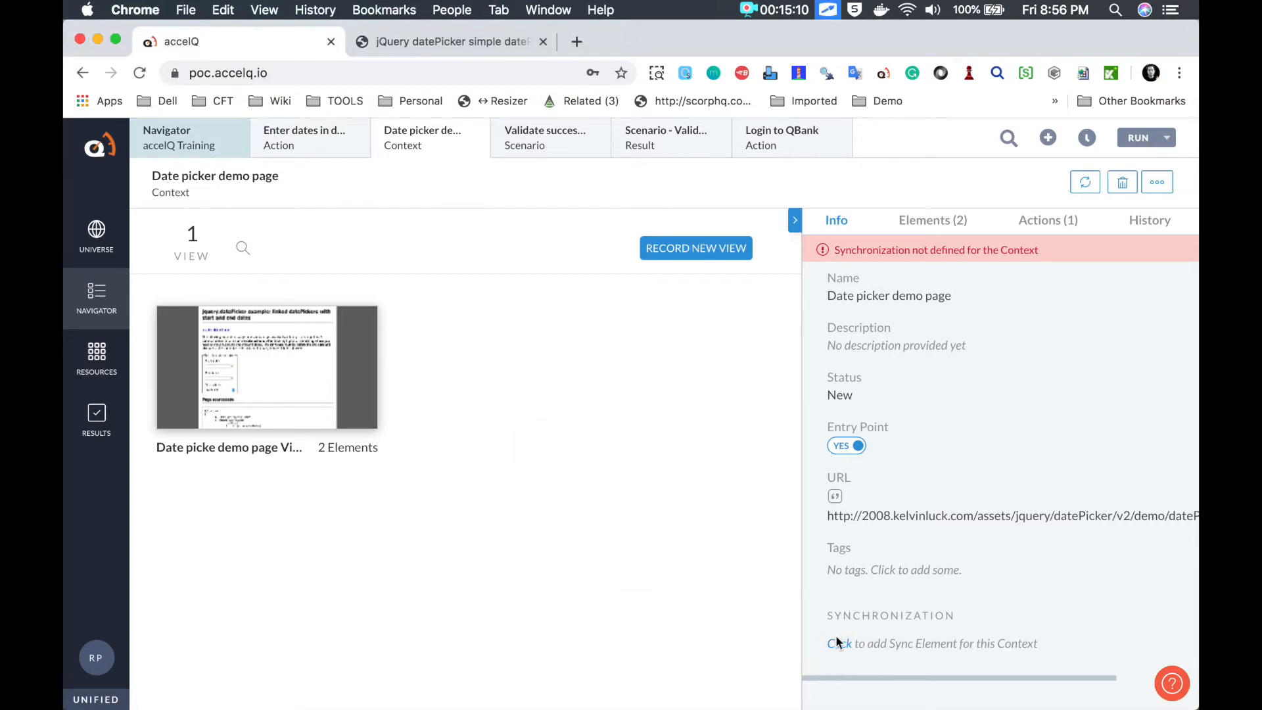
left_click(839, 644)
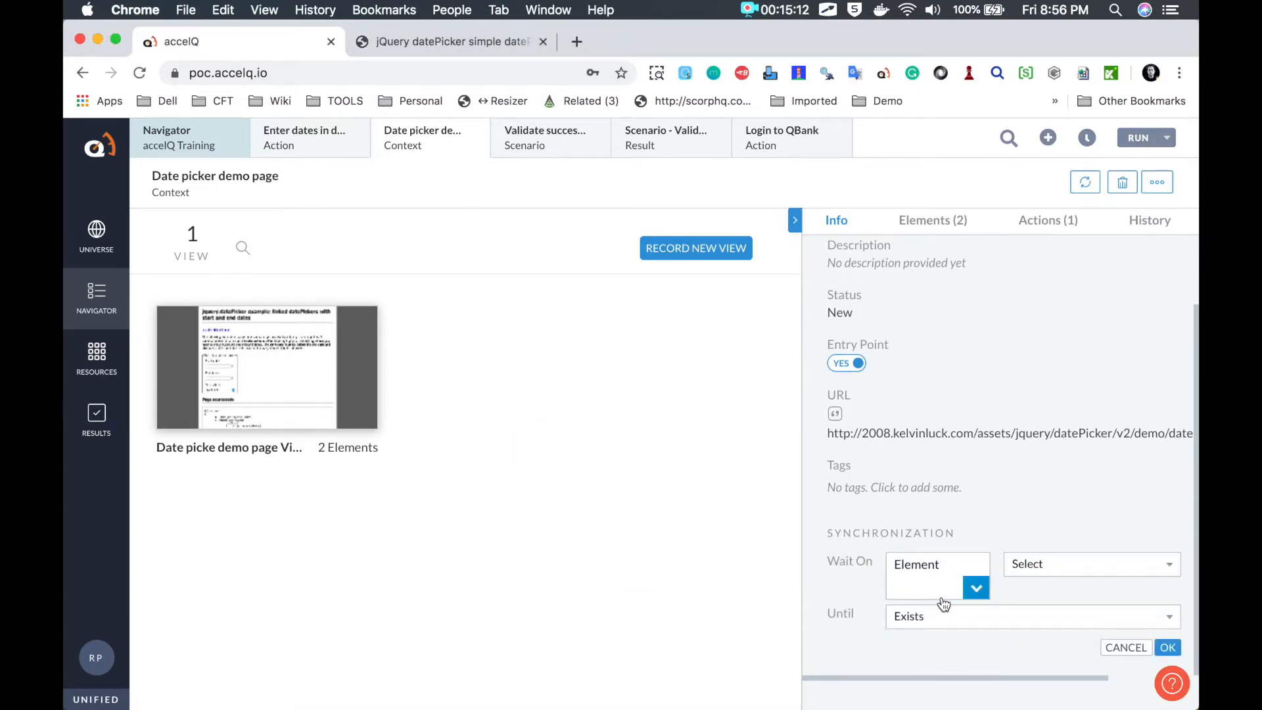
left_click(1039, 564)
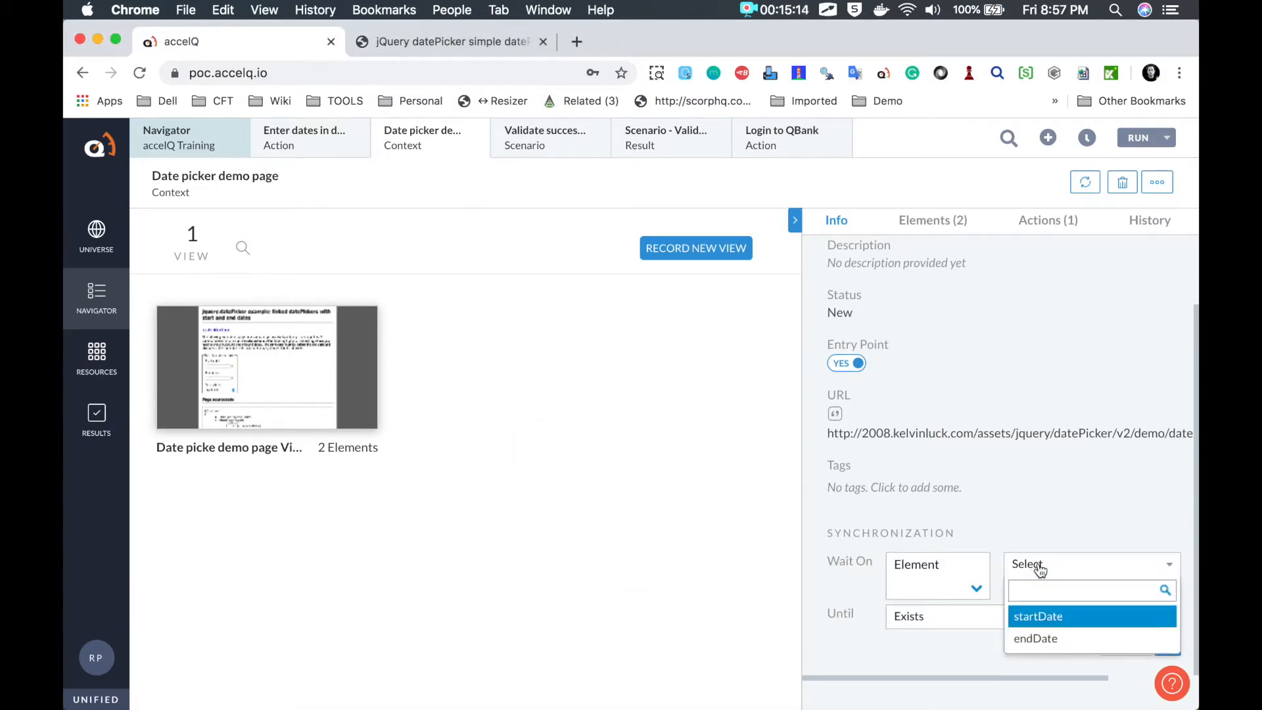
left_click(1040, 617)
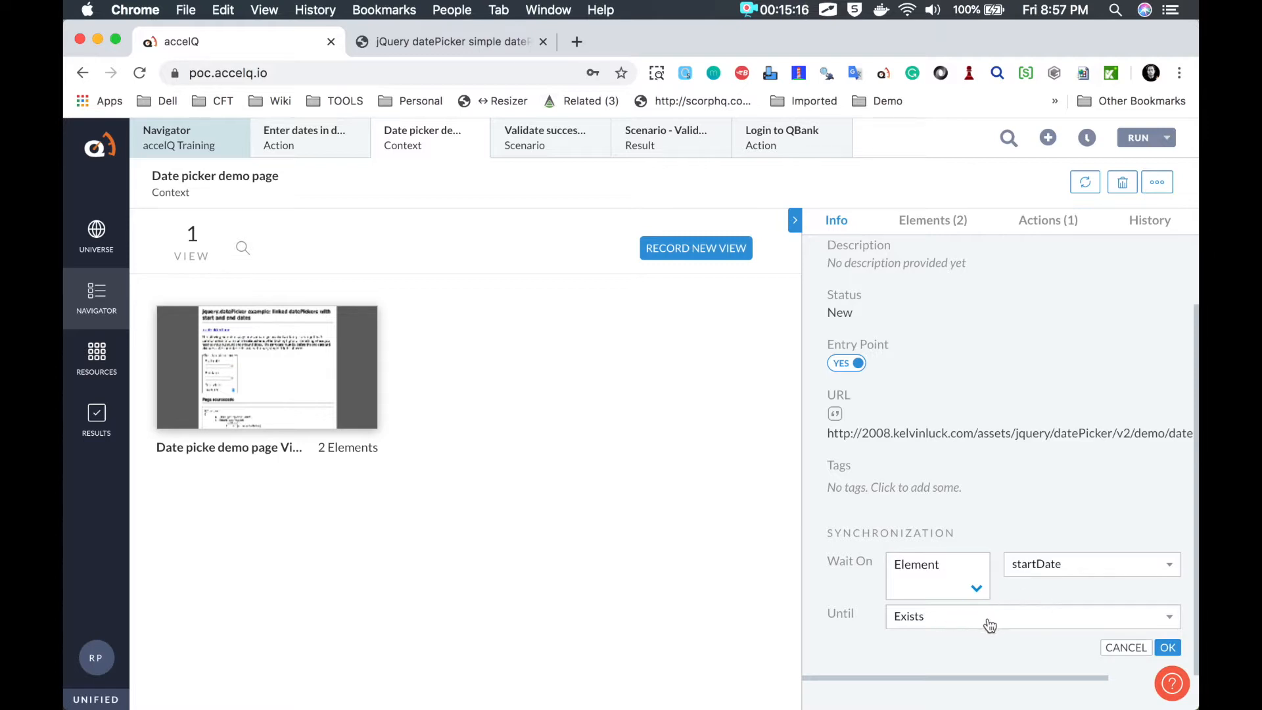
left_click(1168, 648)
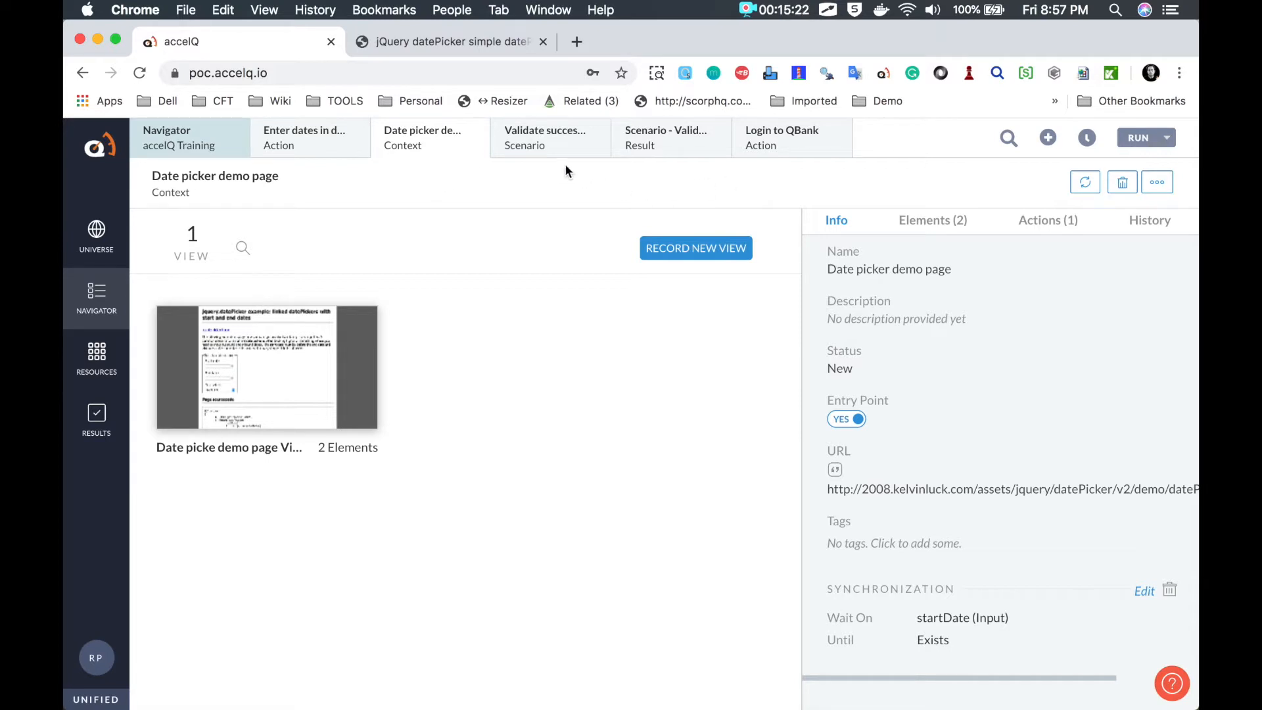
Step: Open the 'Enter dates in date picker' action editor, trying then clearing an 'enter' logic line
left_click(310, 151)
left_click(236, 238)
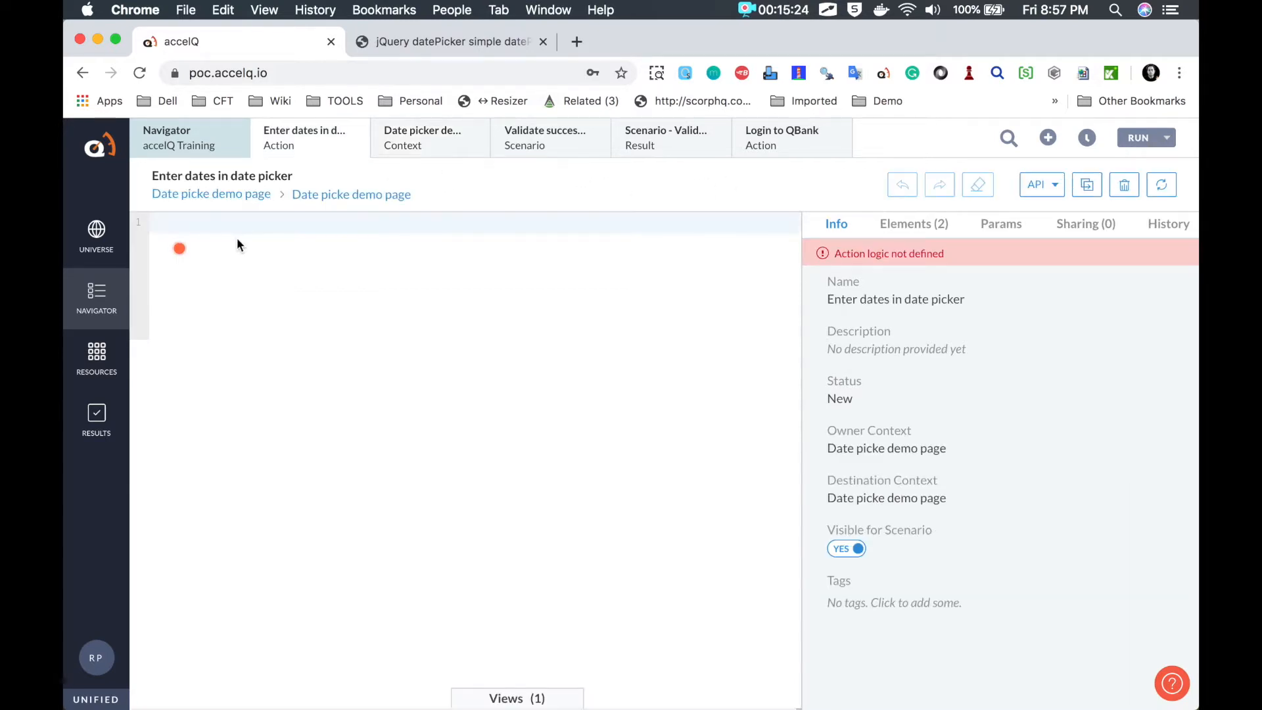
left_click(217, 226)
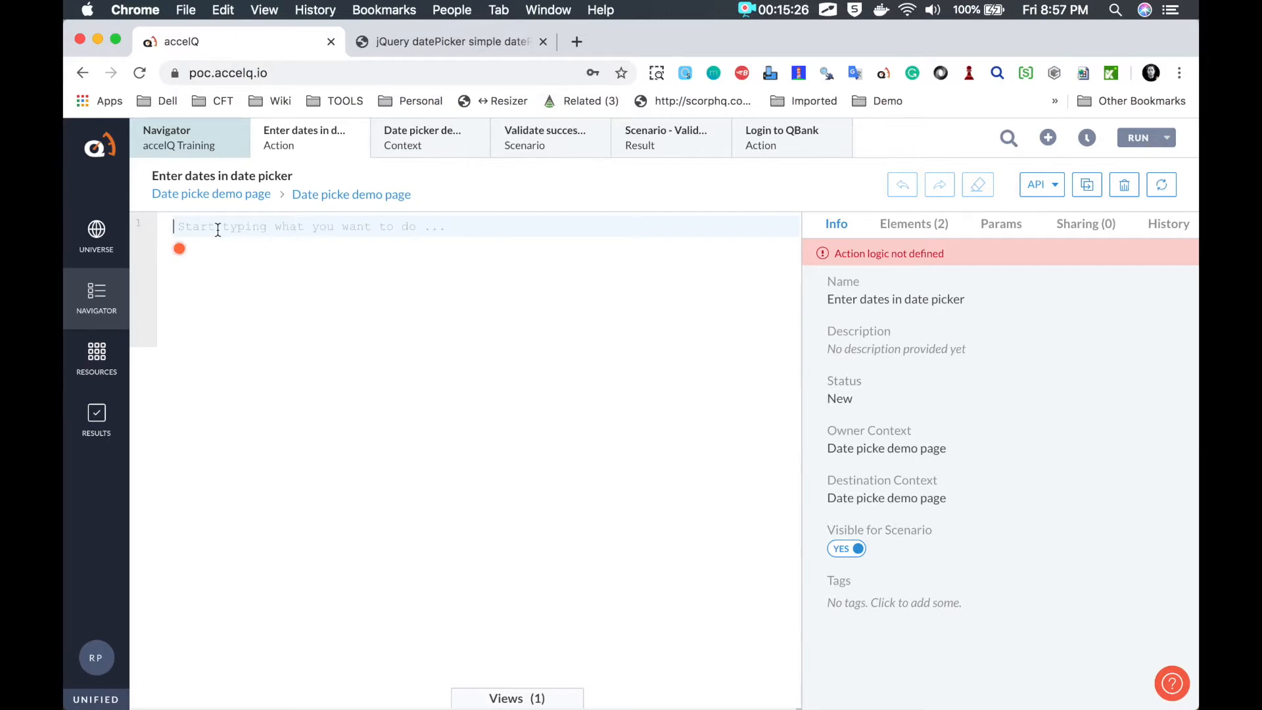
type("ent")
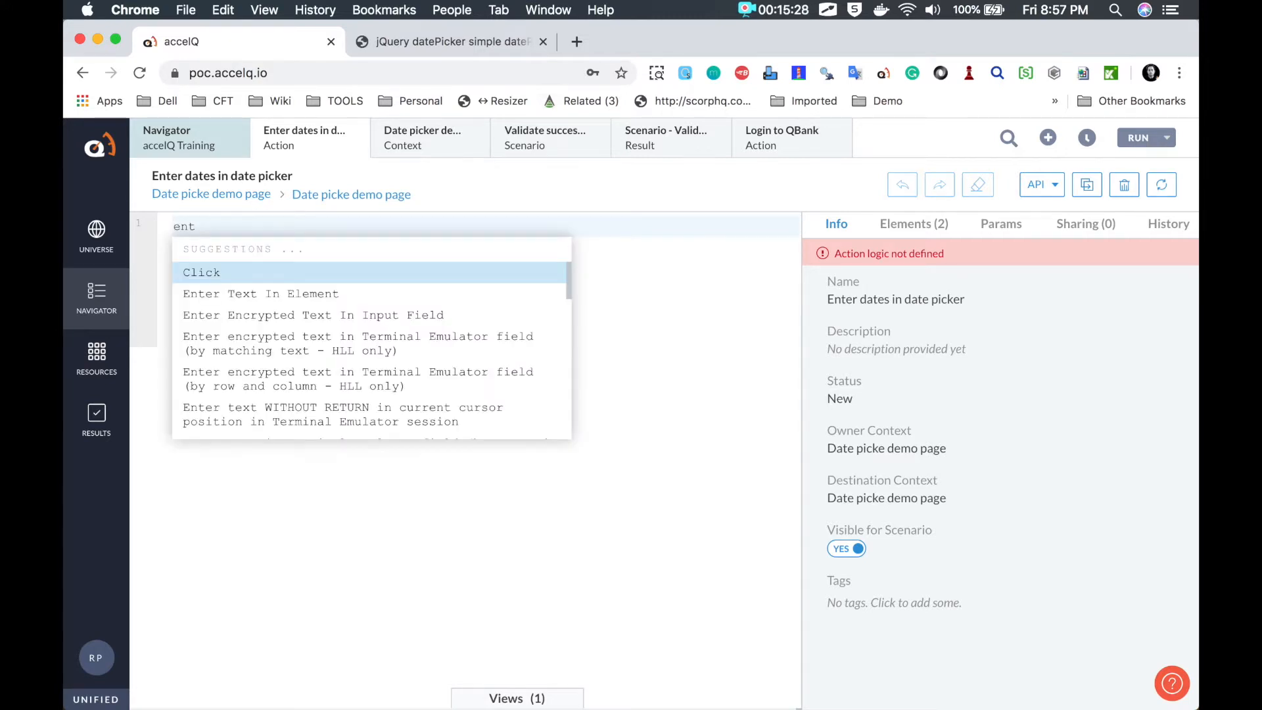
type("er")
key("Down")
key("Down")
key("Up")
key("Up")
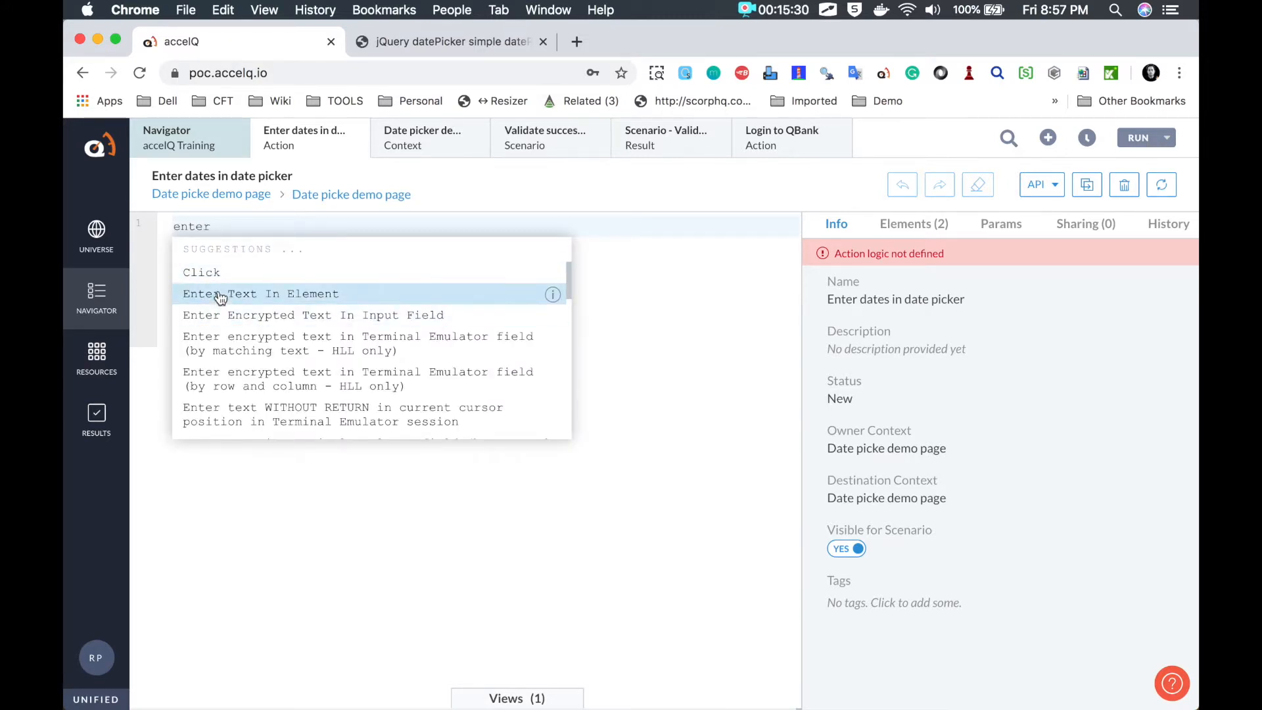
key("BackSpace")
key("BackSpace")
key("BackSpace")
key("BackSpace")
key("BackSpace")
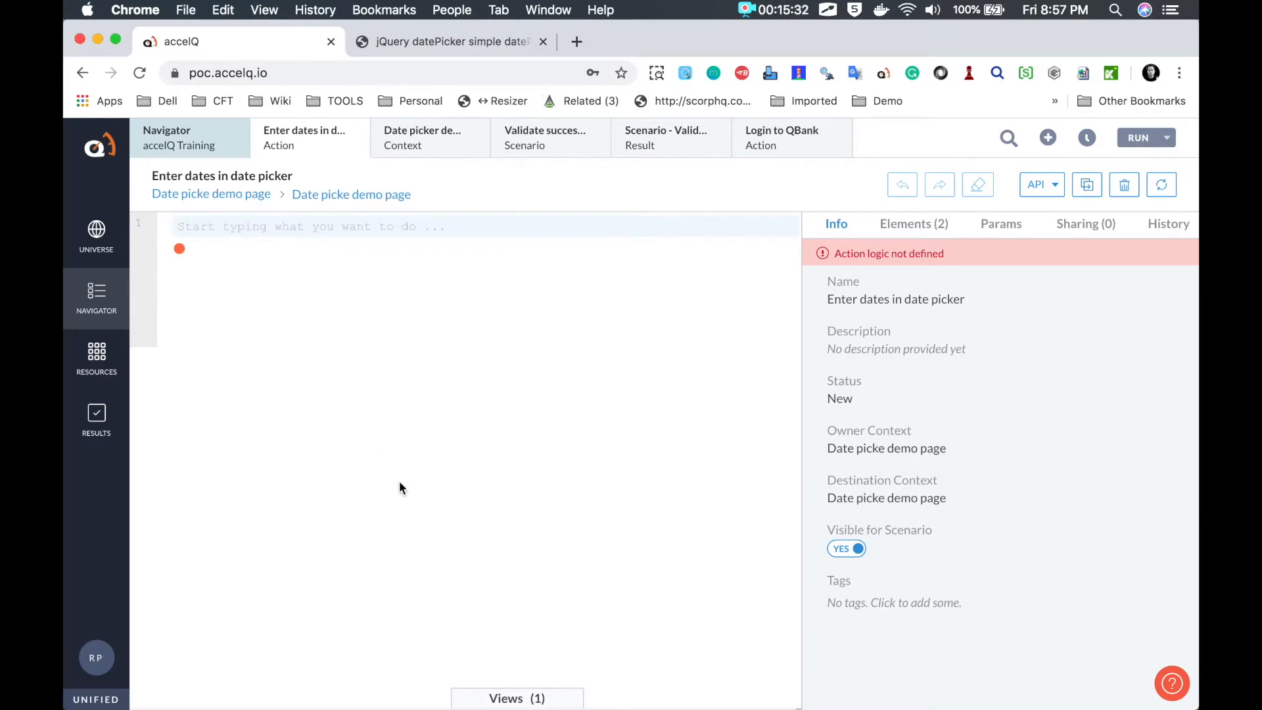
key("alt+Tab")
mouse_move(491, 670)
left_mouse_down()
mouse_move(449, 709)
mouse_move(490, 660)
mouse_move(468, 707)
mouse_move(498, 654)
mouse_move(465, 703)
mouse_move(574, 690)
left_mouse_up()
key("Escape")
Step: Add a first logic step entering '25/11/2019' into the startDate input from the page view
left_click(526, 700)
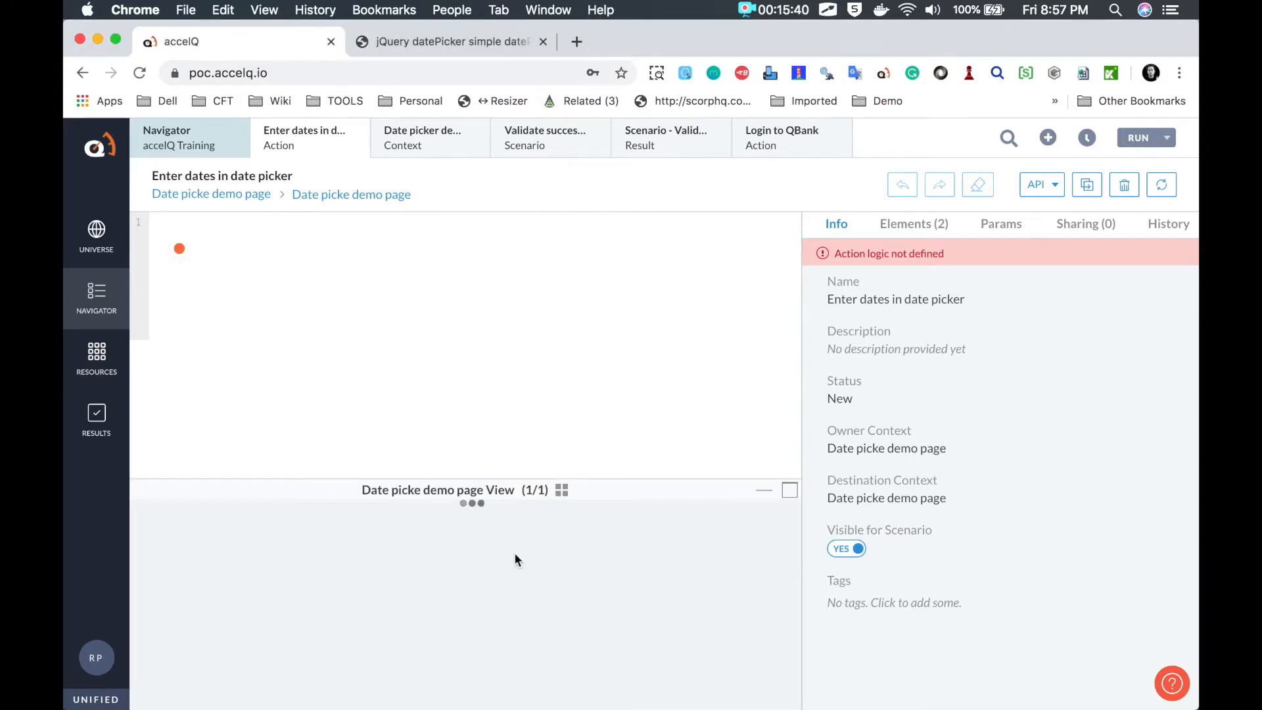
scroll(490, 582, "down", 5)
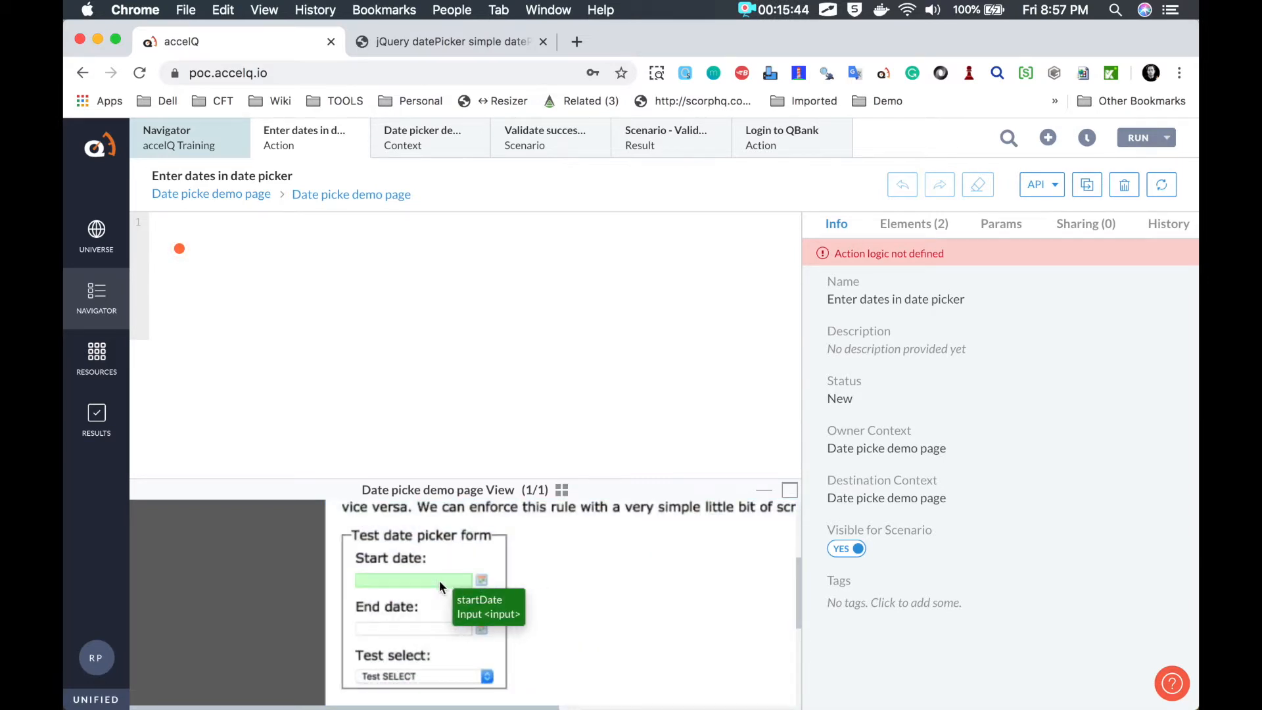
scroll(417, 583, "down", 1)
scroll(416, 581, "down", 3)
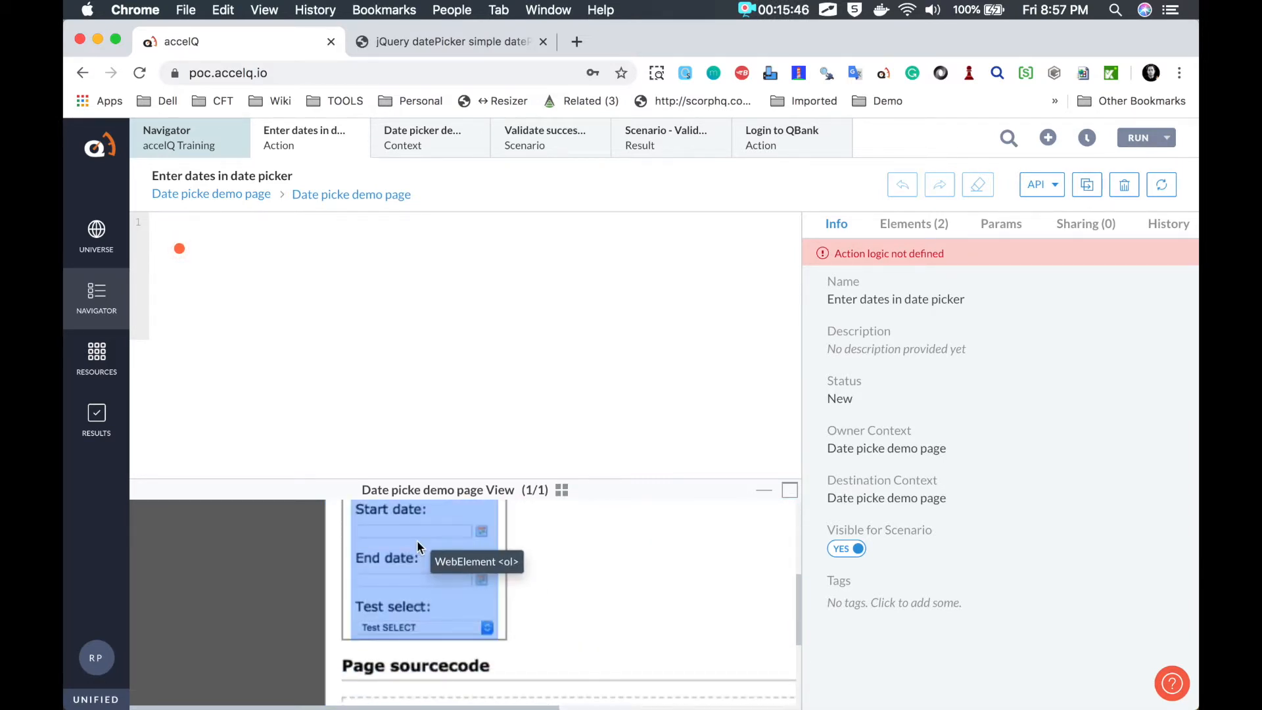
scroll(411, 536, "up", 1)
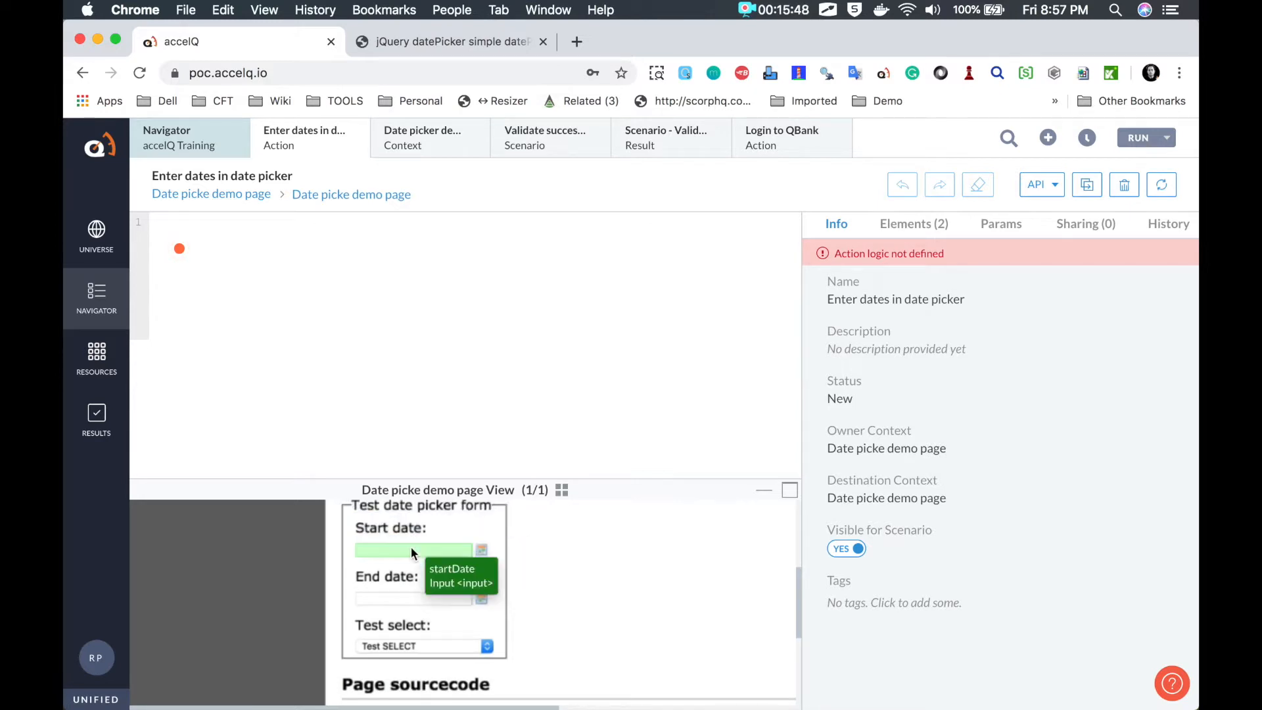
left_click(412, 547)
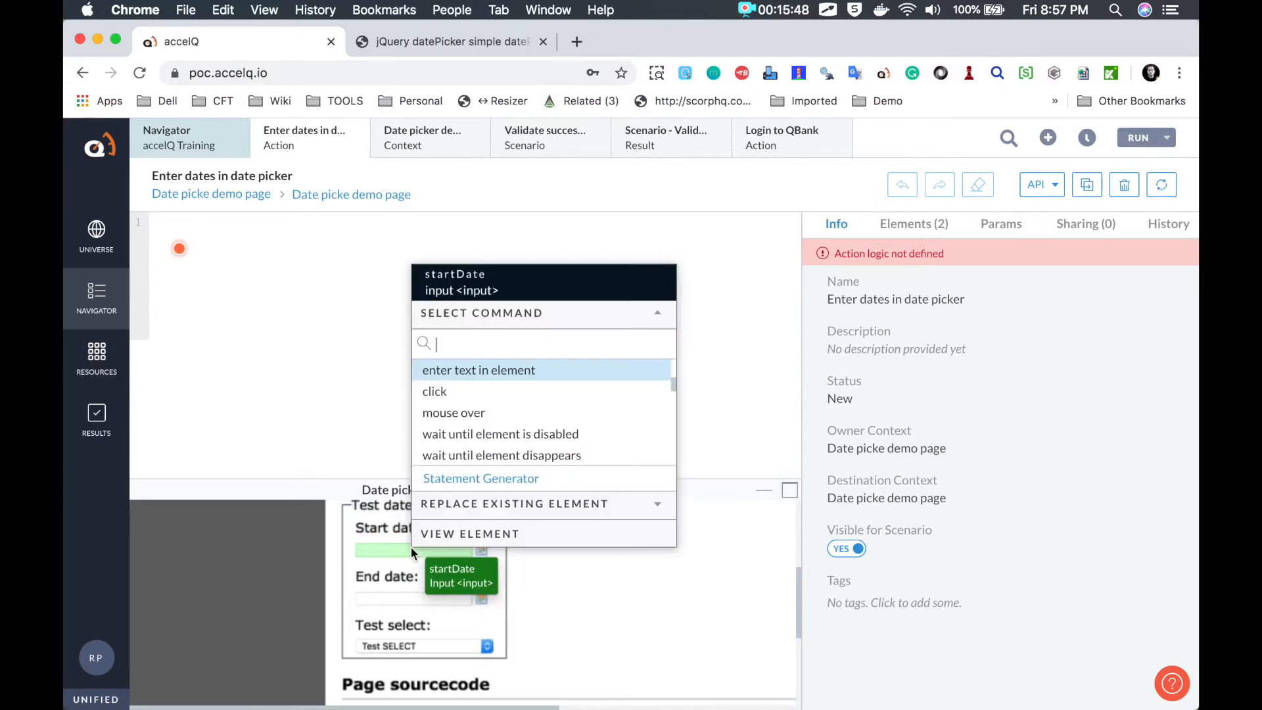
left_click(463, 372)
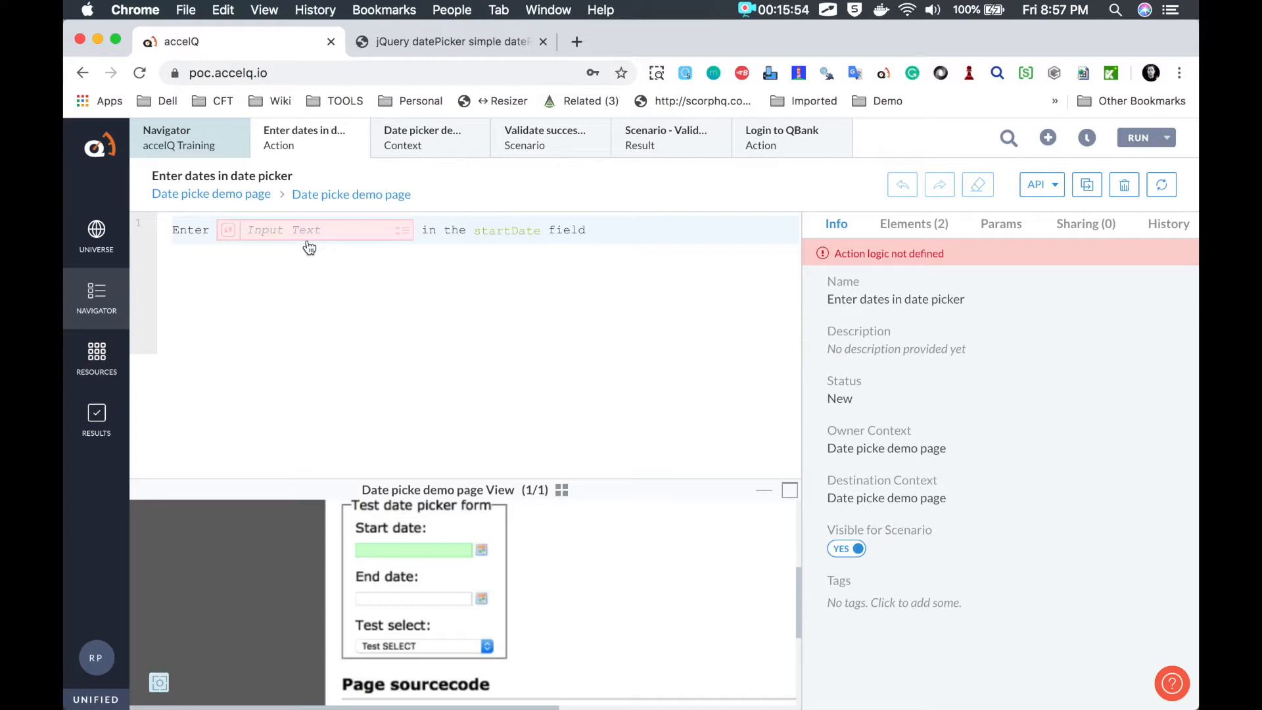
type("25/11/2019")
key("Return")
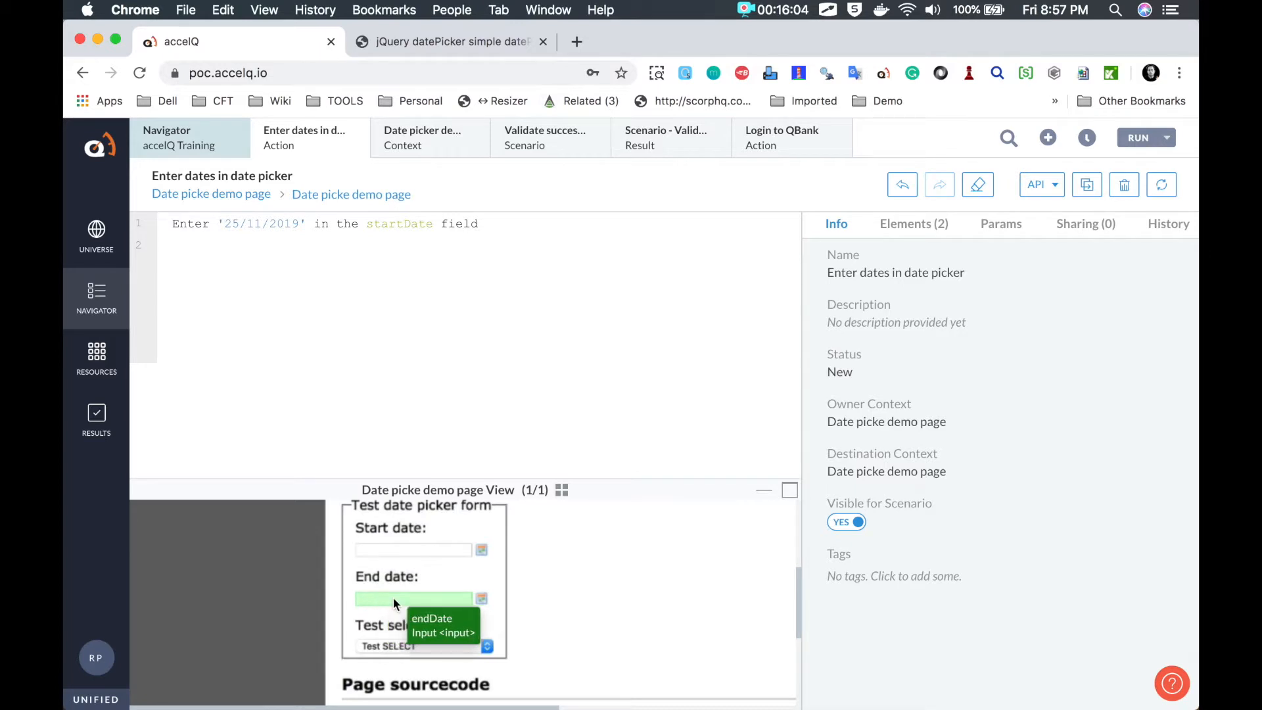
Step: Add a step entering '25/12/2019' in the endDate field, then start a new empty step line
left_click(413, 603)
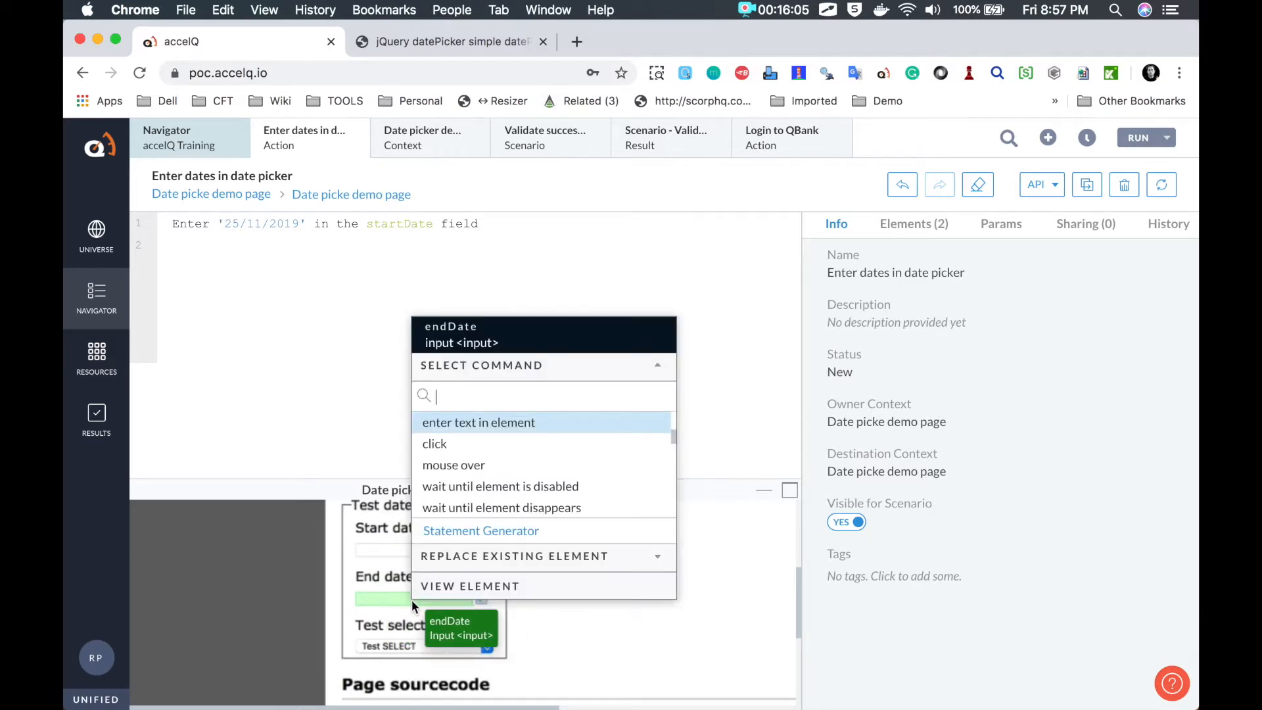
left_click(469, 424)
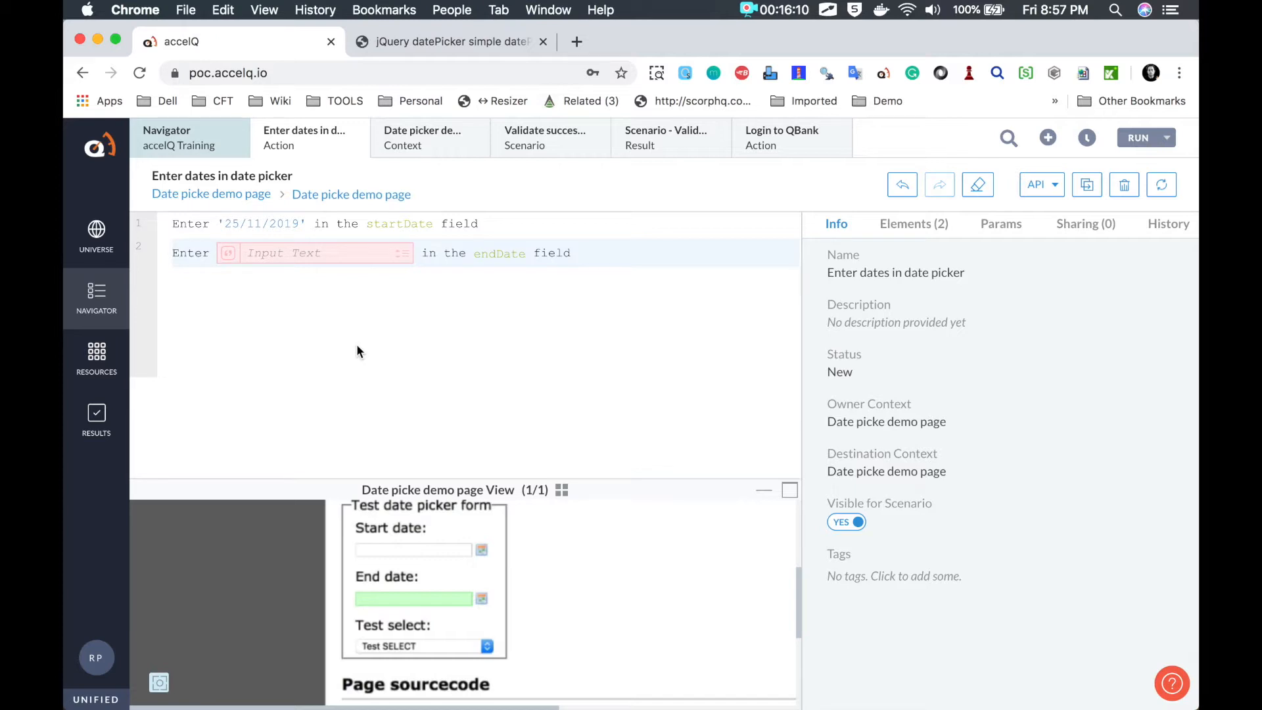
type("25/12/2019")
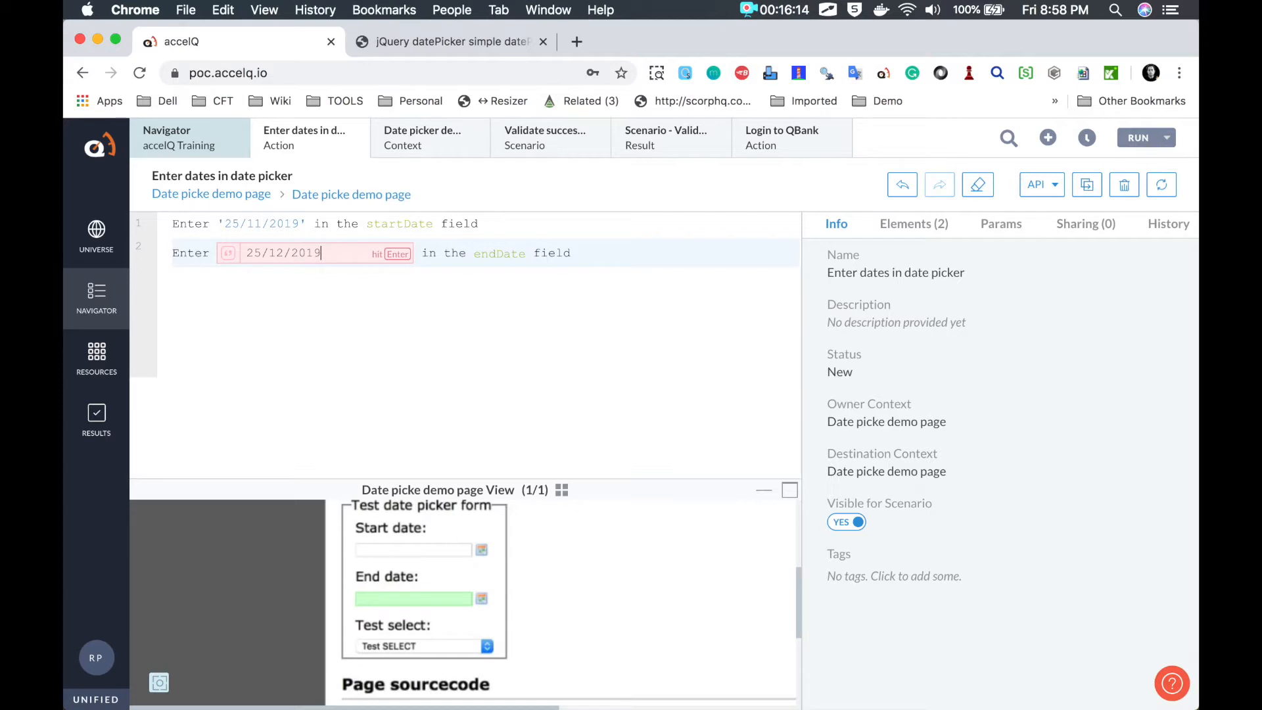
key("Return")
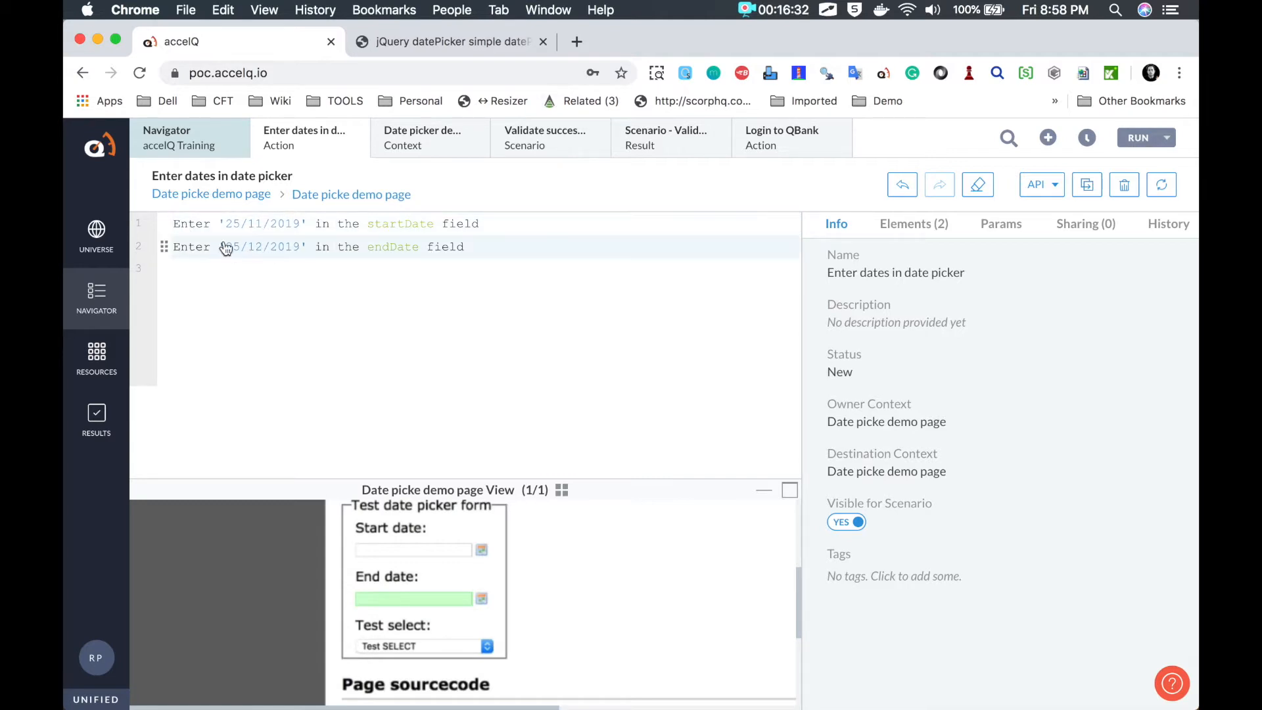
left_click(495, 246)
key("Return")
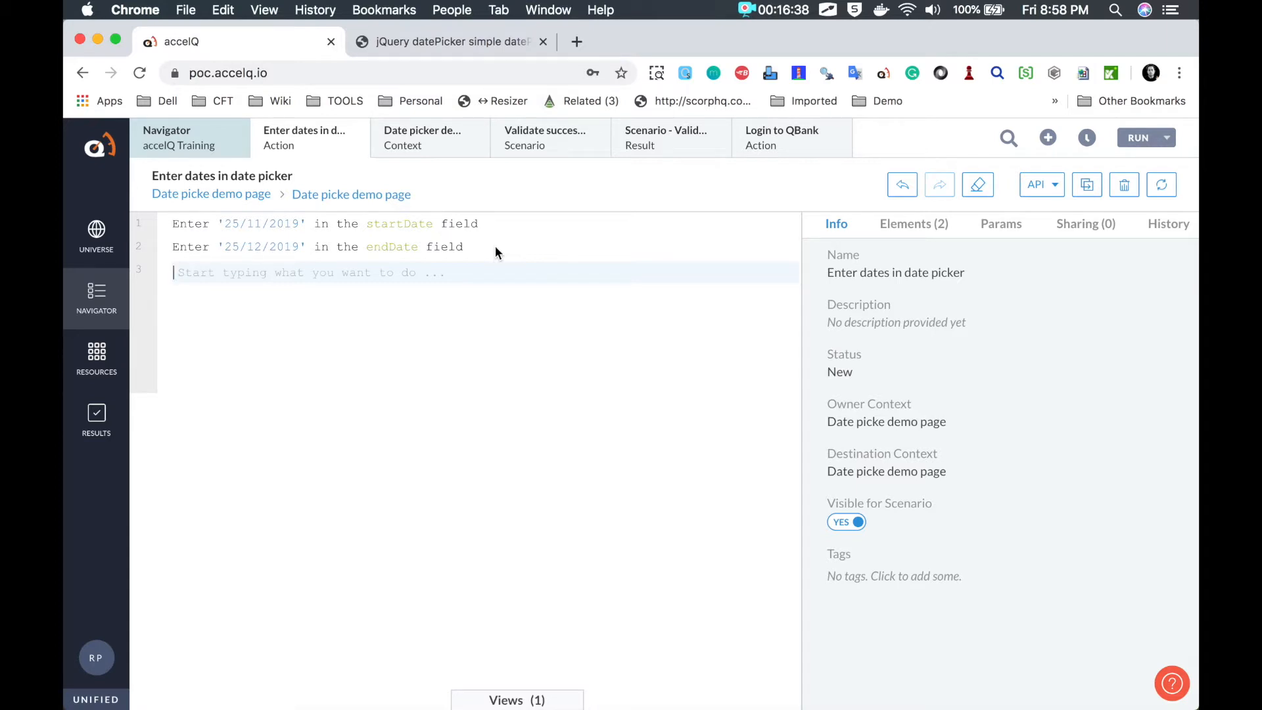
Step: Add a Get current date step using the dd/mm/yyyy format
type("Get c")
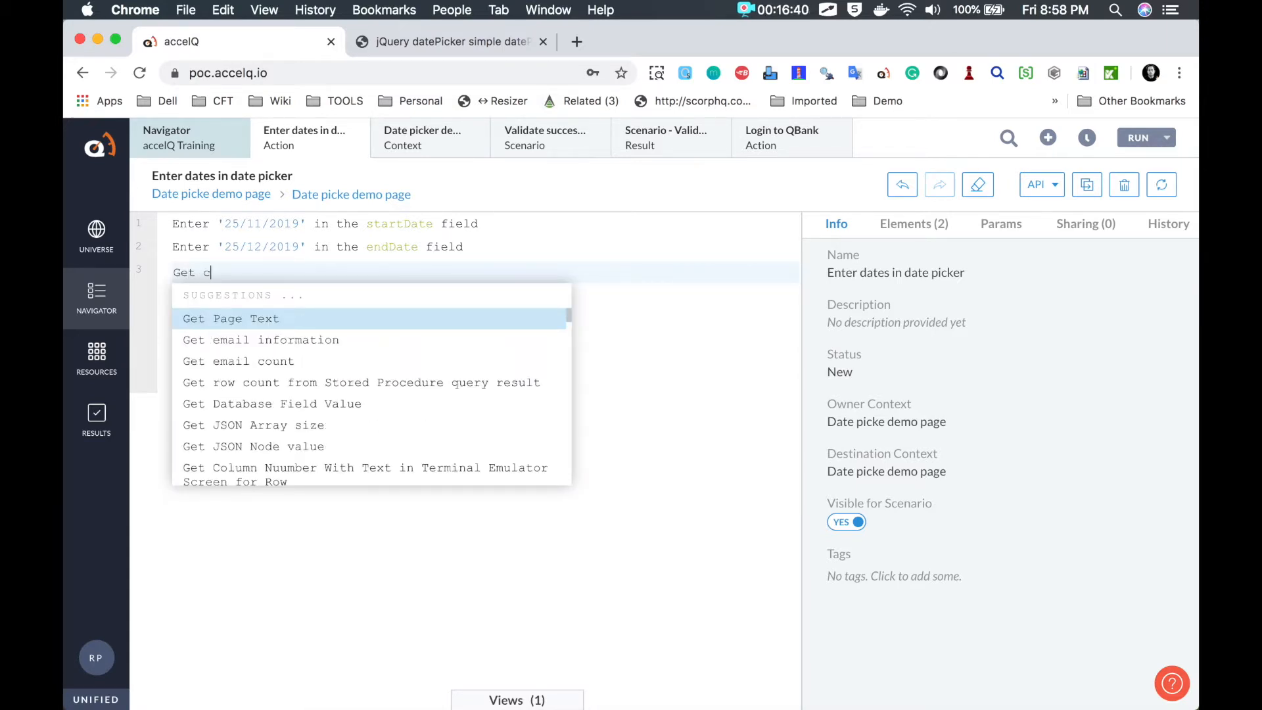
type("urrent date")
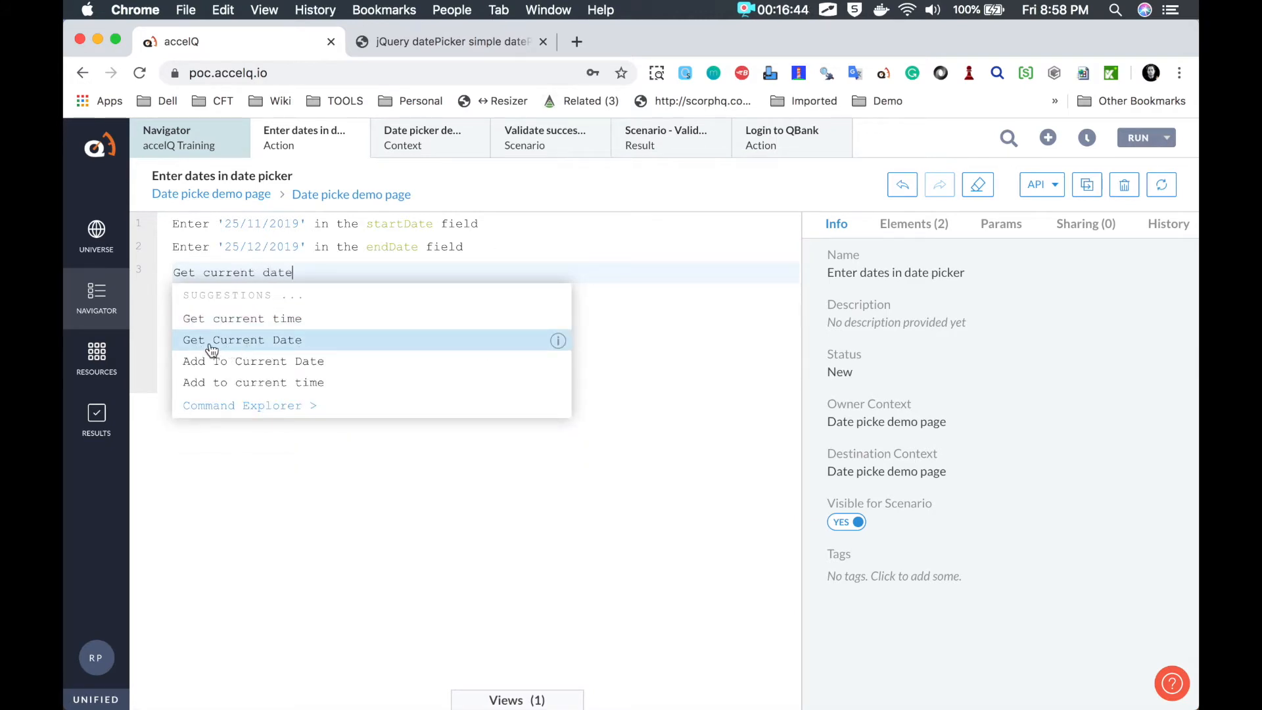
left_click(247, 343)
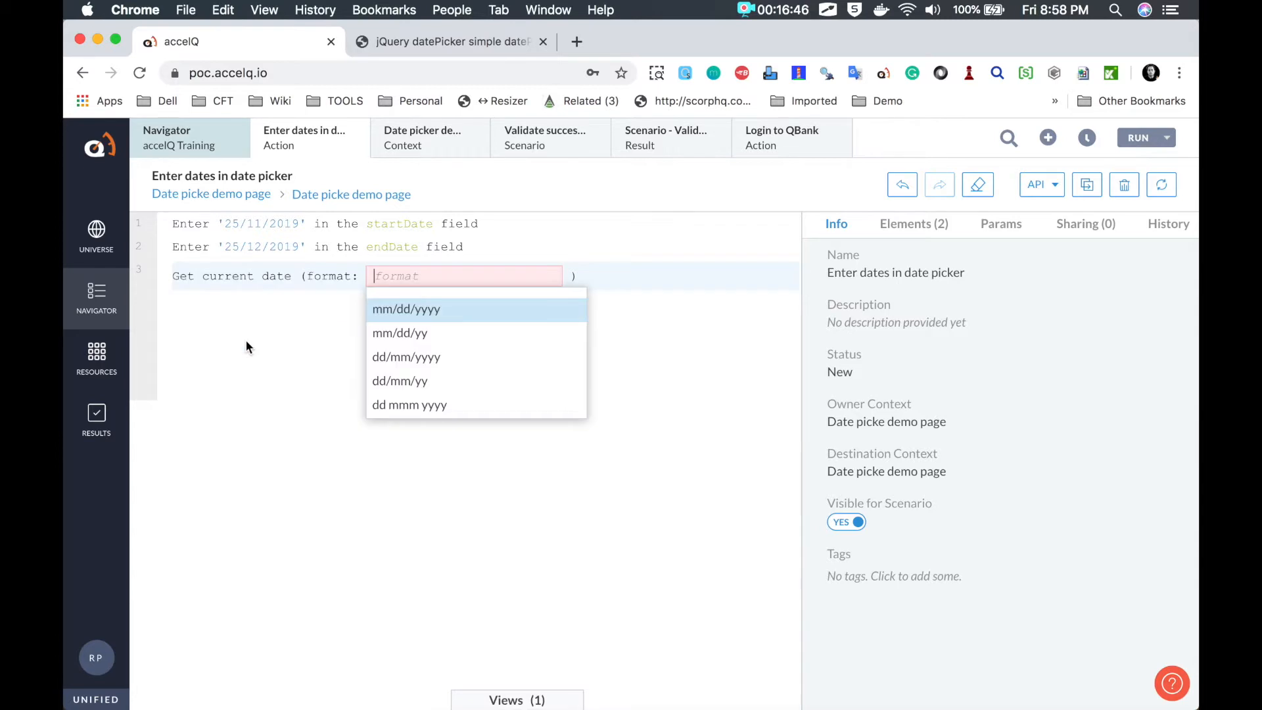
left_click(405, 360)
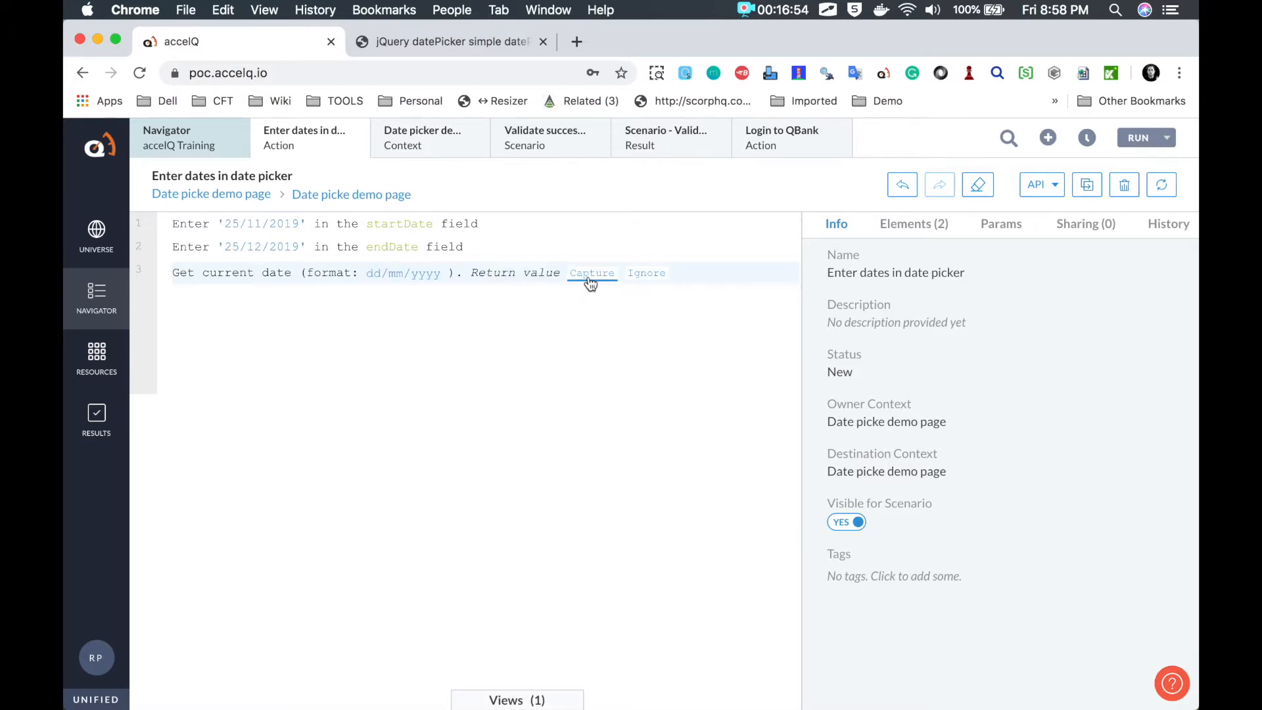
Step: Circle the return value option with the annotation brush, then choose Capture for it
key("alt+Tab")
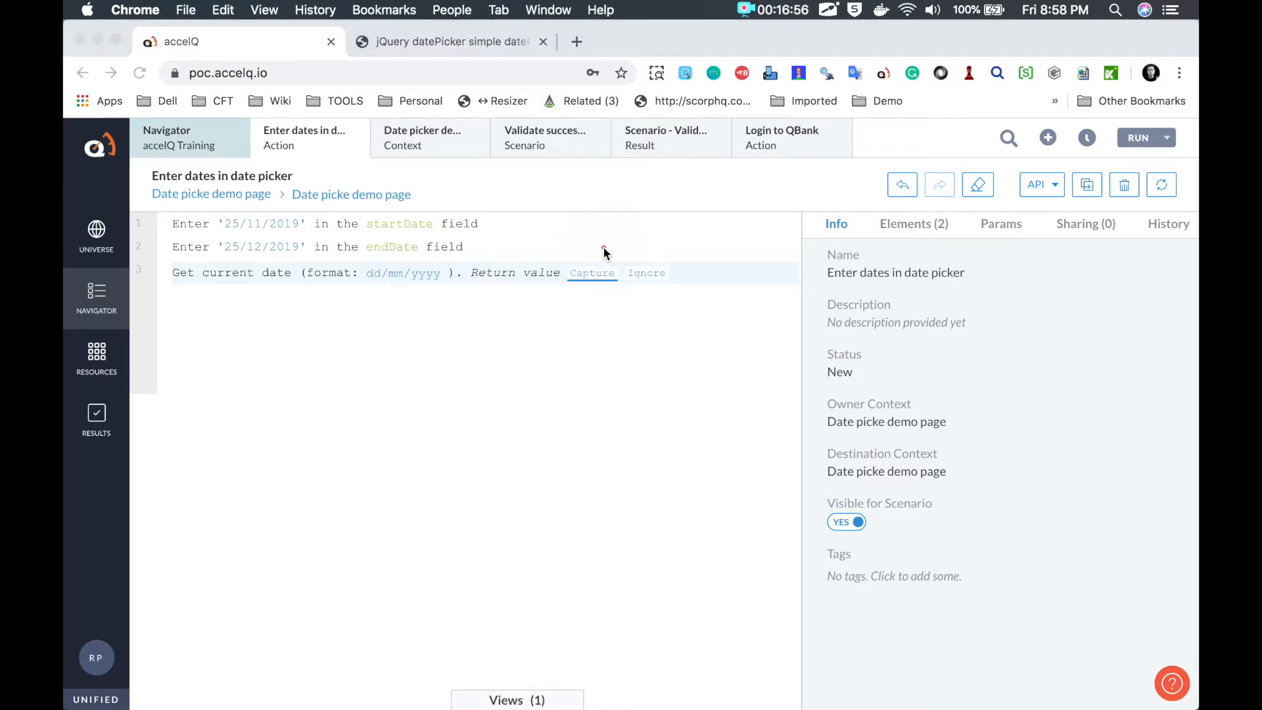
left_click_drag(540, 258, 552, 305)
left_click_drag(664, 303, 656, 248)
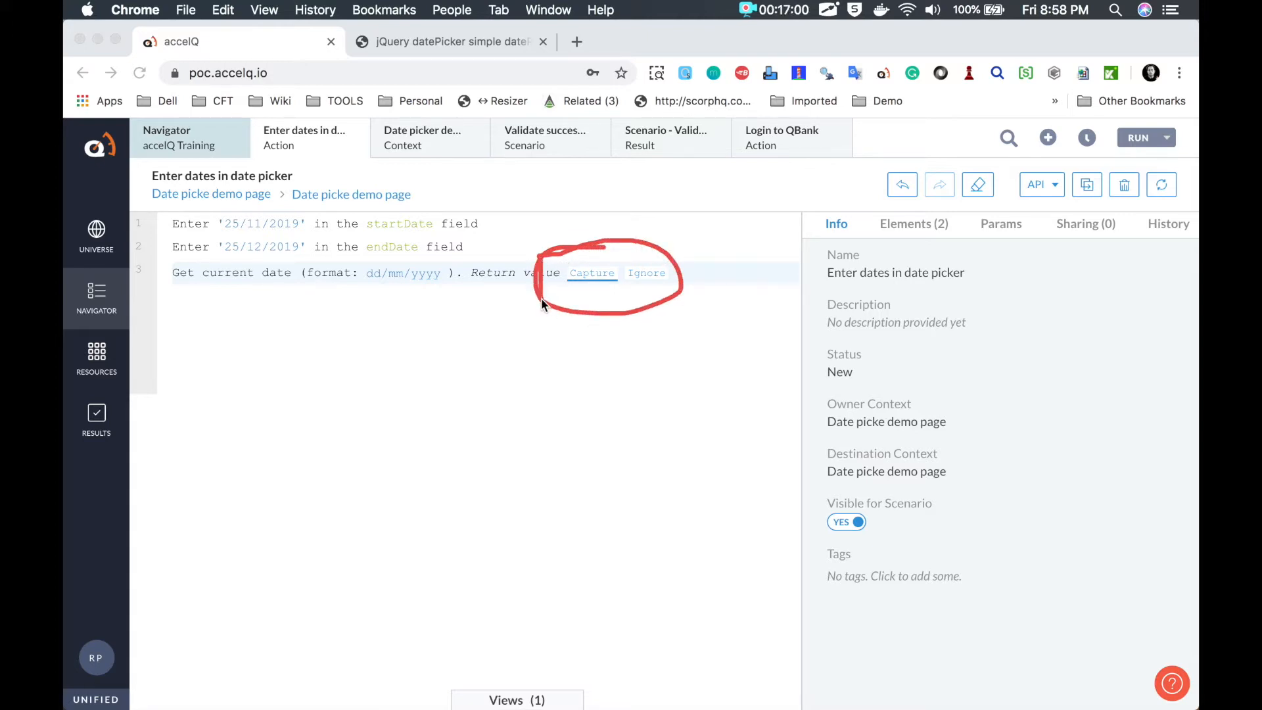
key("Escape")
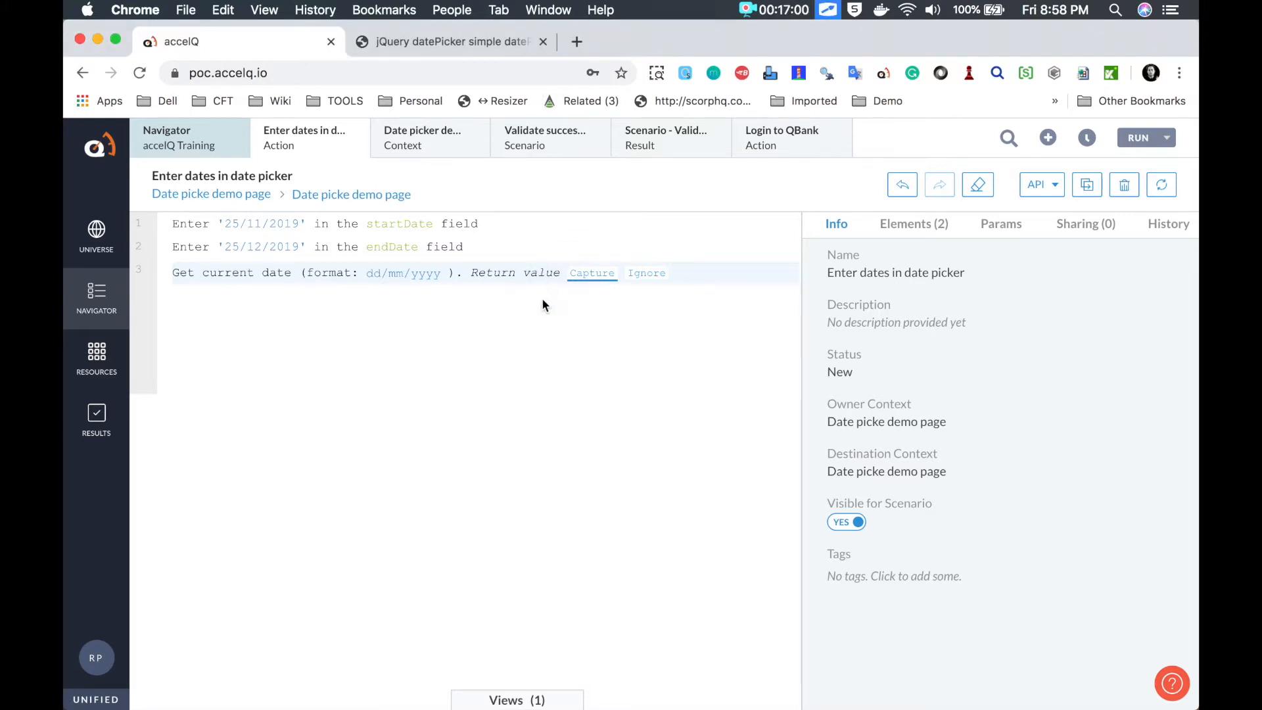
left_click(589, 276)
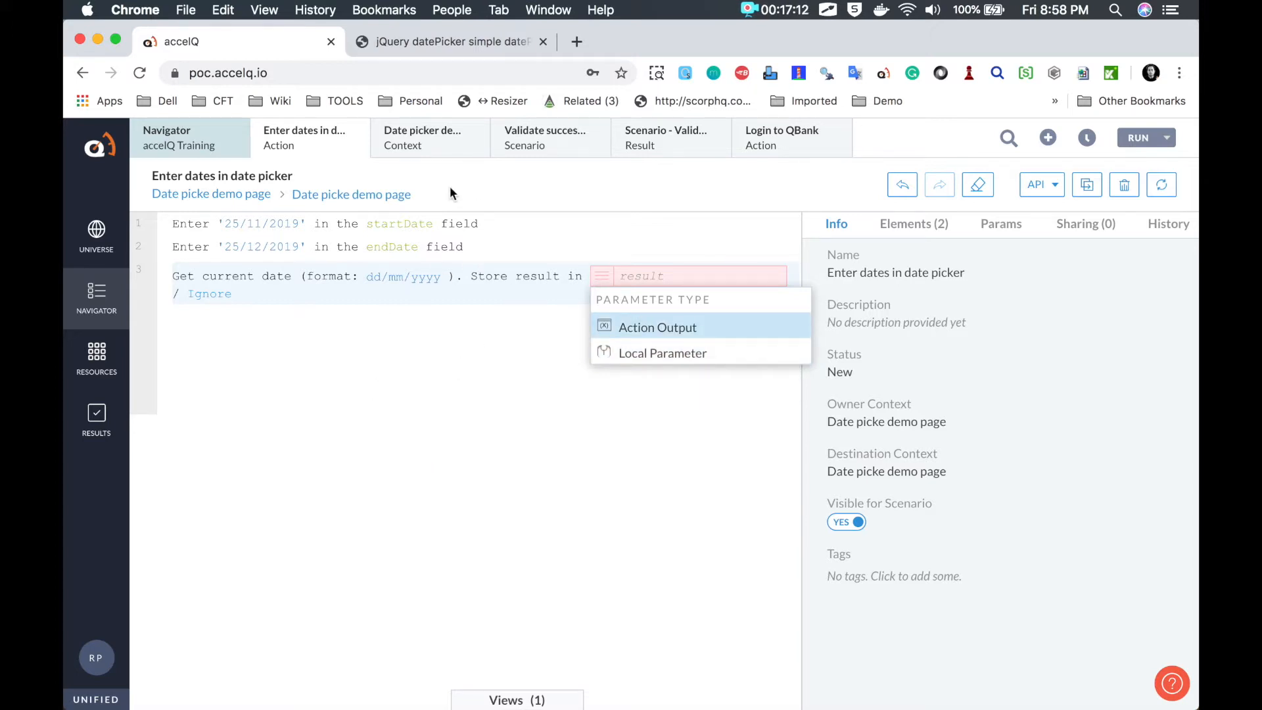
Step: Store the current date's return value in a new action output named currentDate
left_click(644, 330)
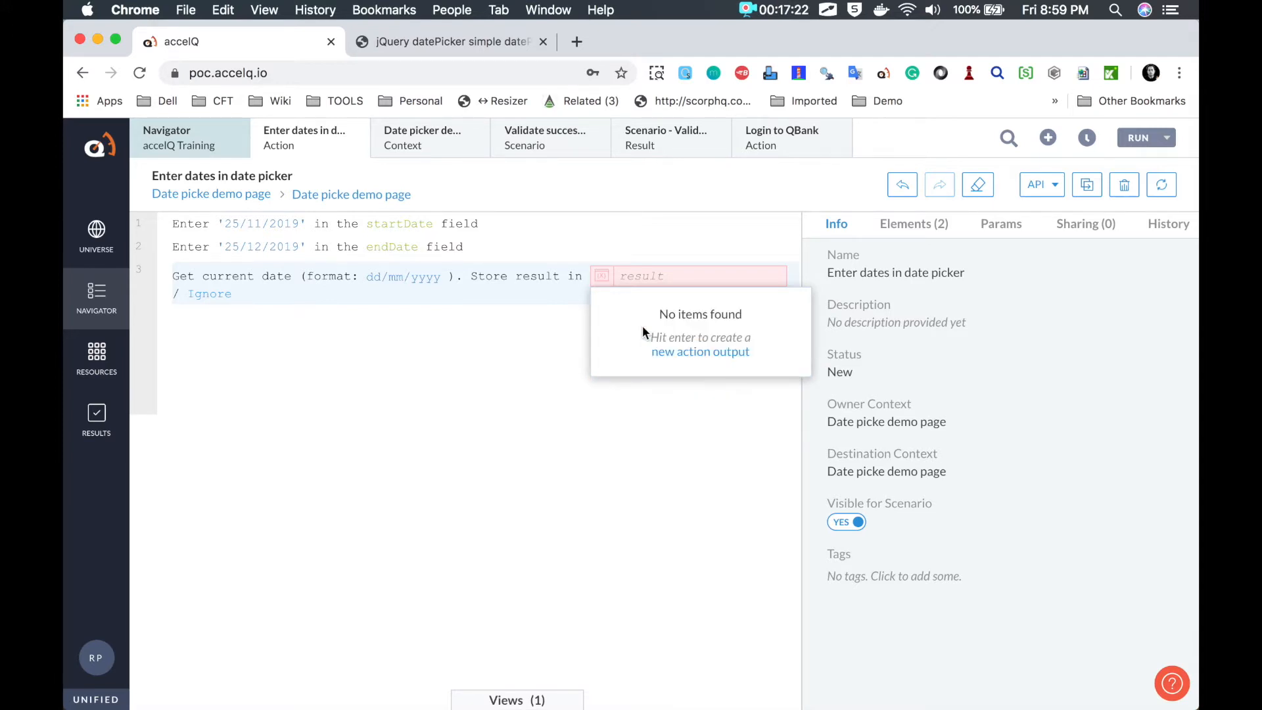
left_click(680, 355)
type("currentDate")
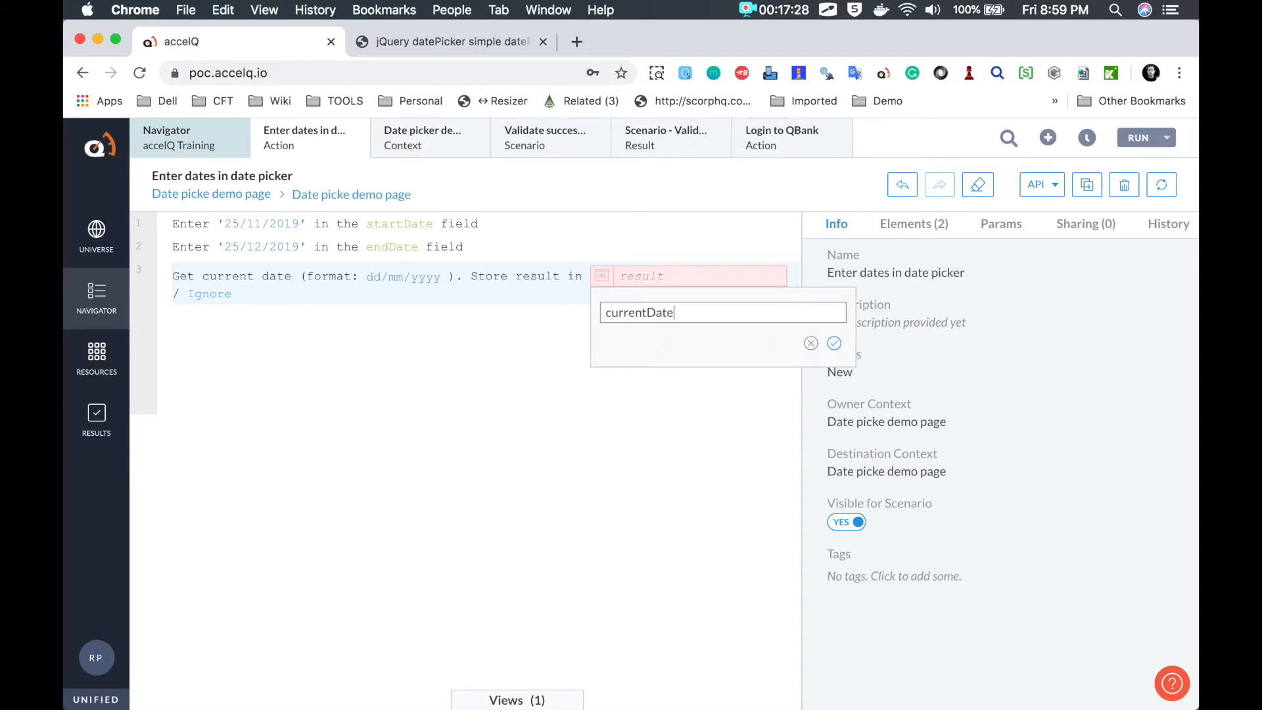
left_click(834, 344)
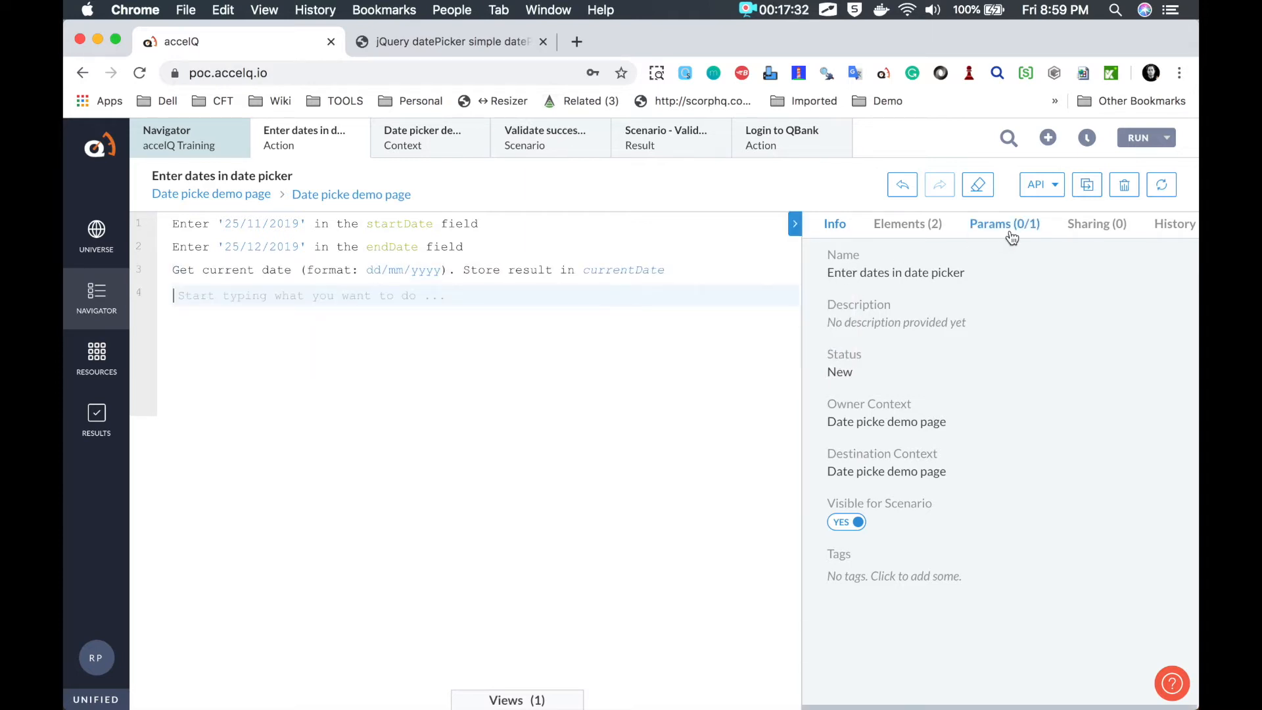
Step: Check that currentDate is listed under the action's output parameters, then return to the steps
key("ctrl+shift+a")
mouse_move(1016, 217)
left_mouse_down()
mouse_move(987, 264)
mouse_move(1016, 200)
left_mouse_up()
left_click(1005, 224)
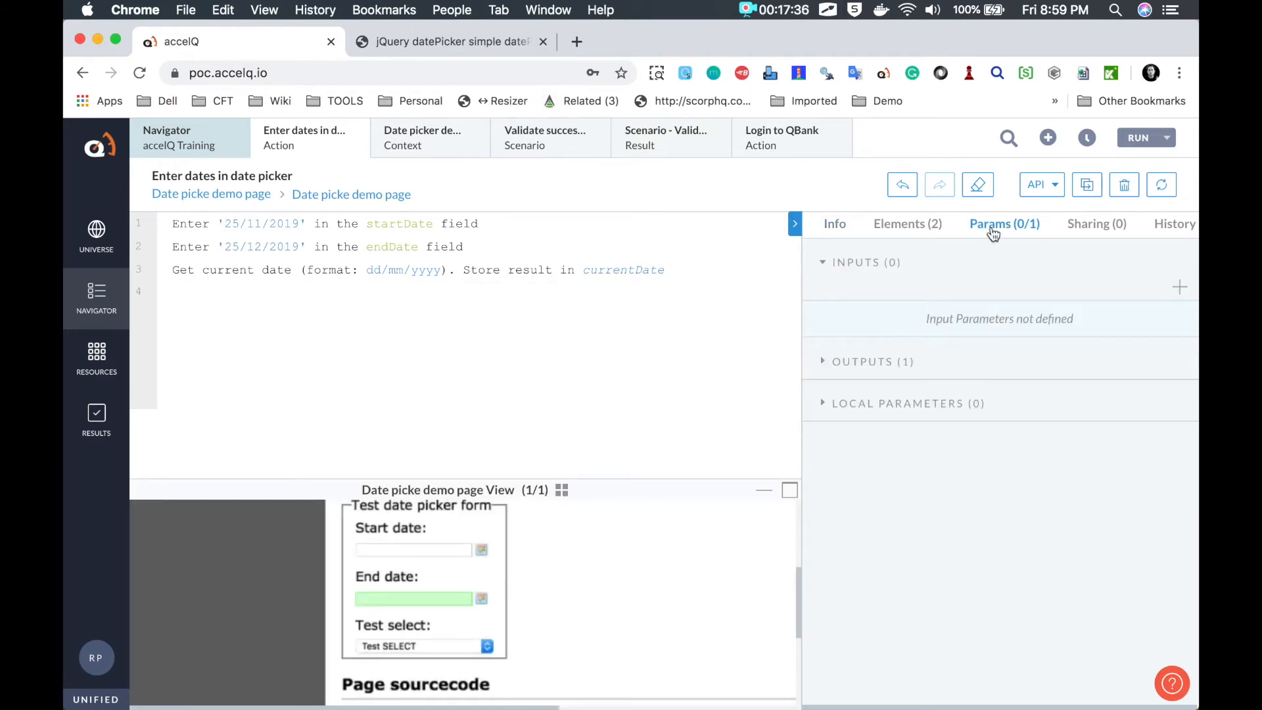
left_click(845, 230)
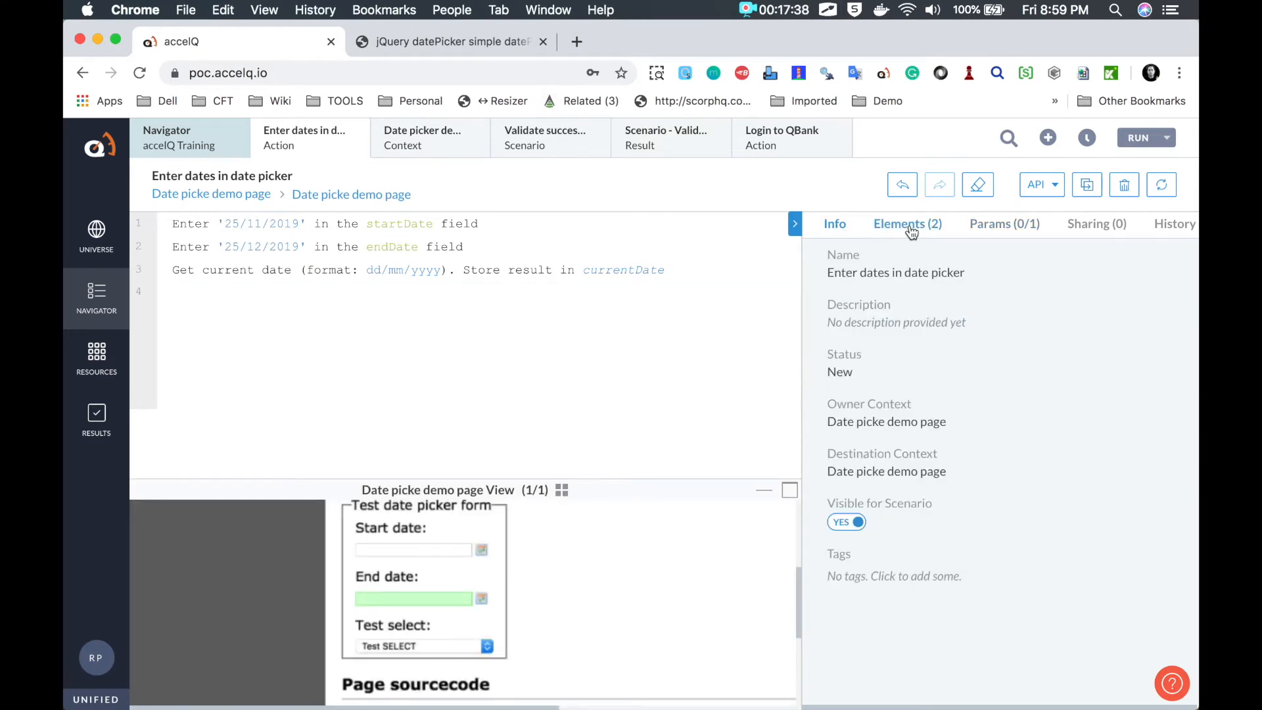
left_click(986, 224)
left_click(817, 364)
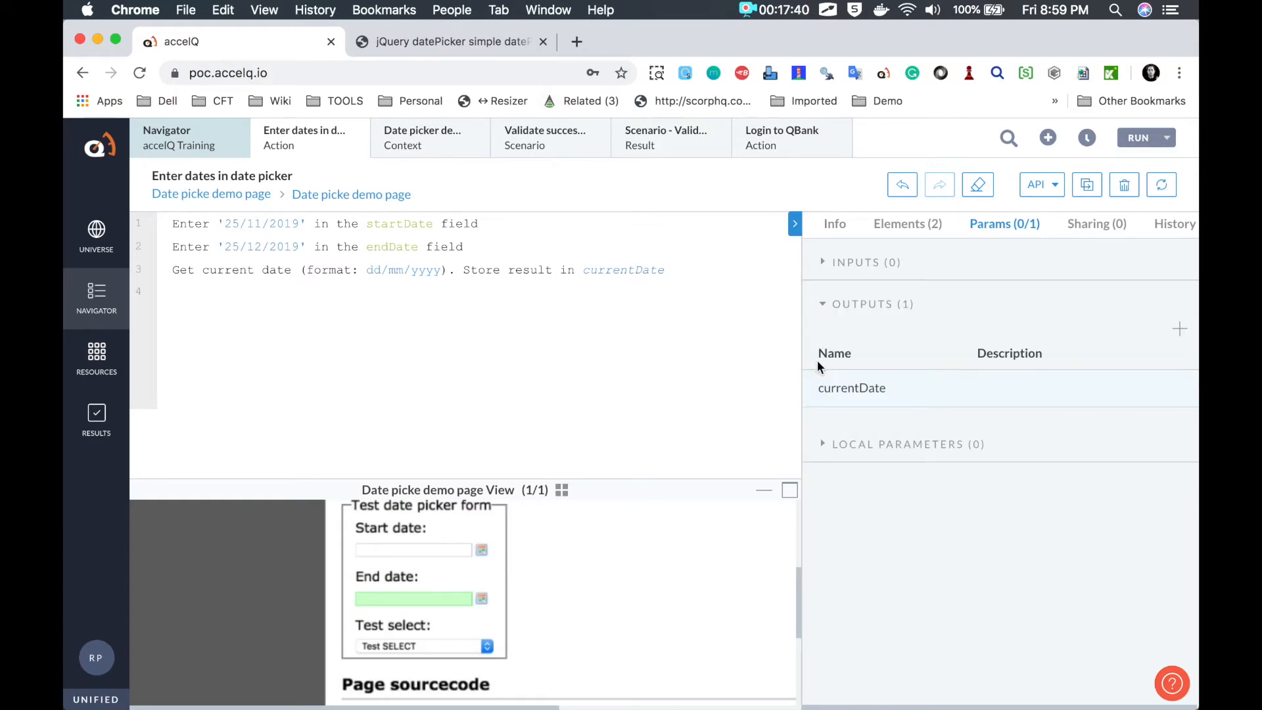
left_click(859, 391)
left_click(593, 291)
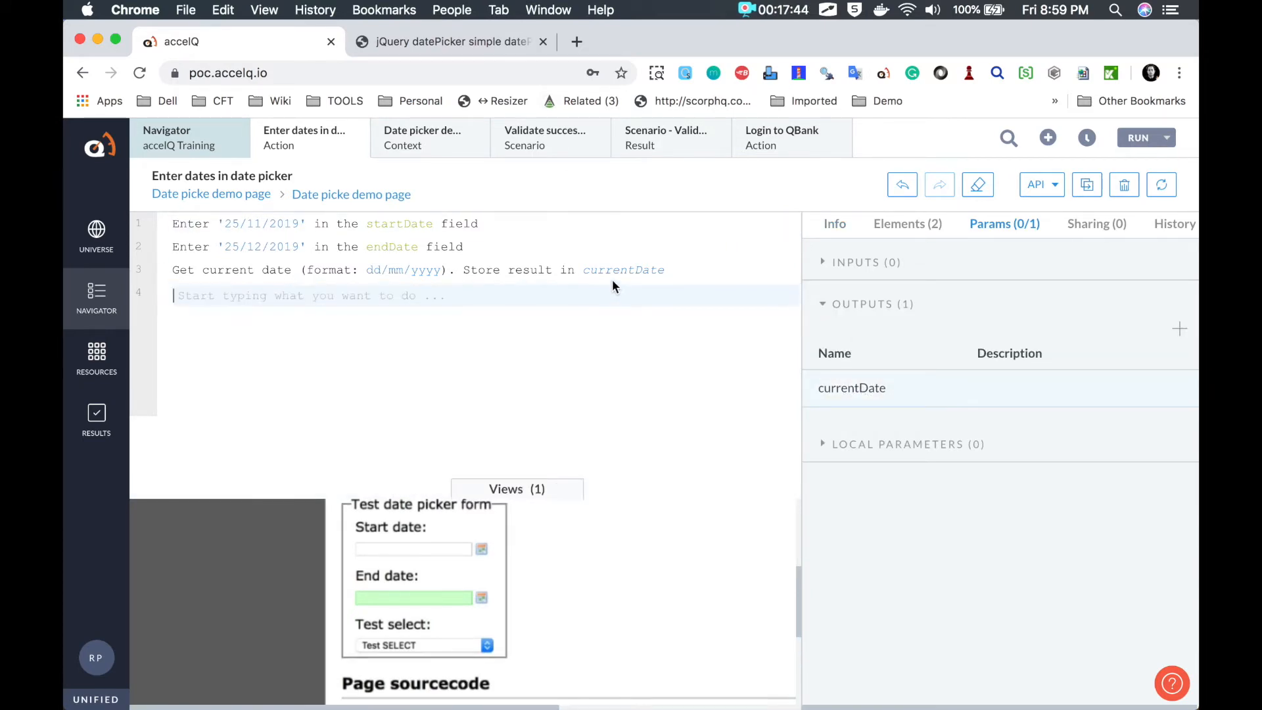
left_click(658, 274)
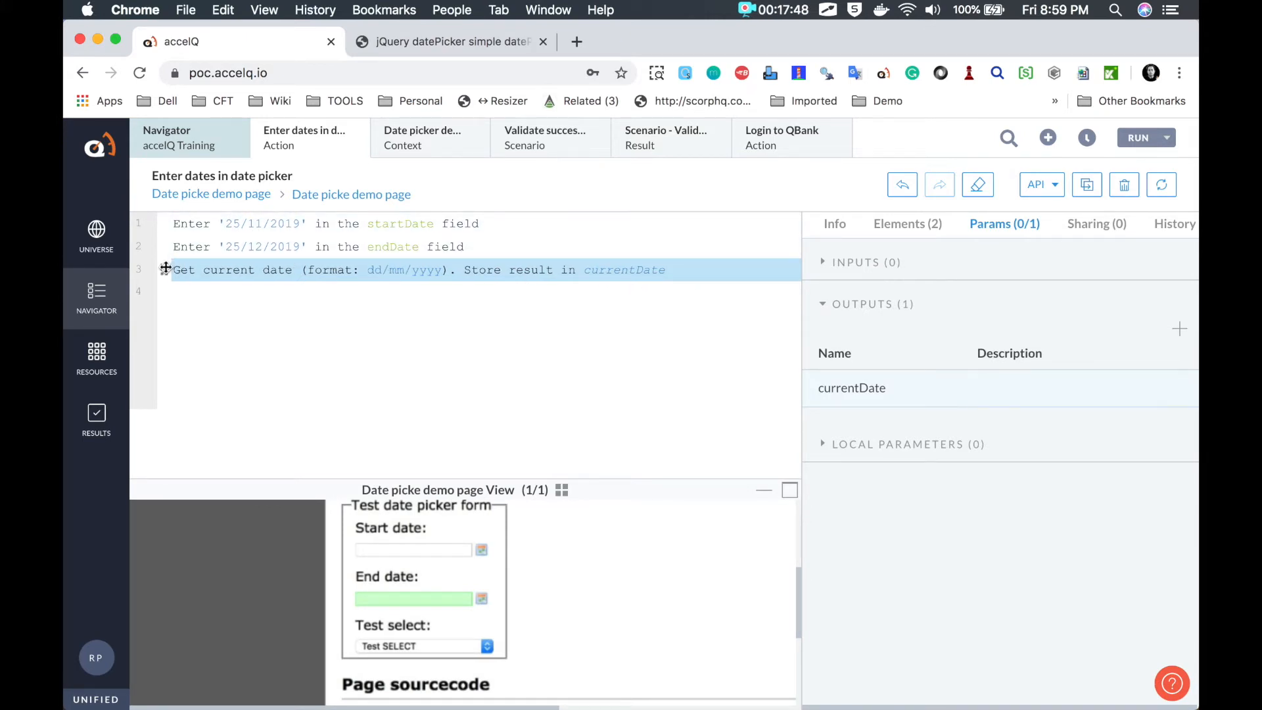
Step: Move the Get current date step to the top and make startDate use currentDate instead of 25/11/2019
left_click_drag(165, 270, 163, 224)
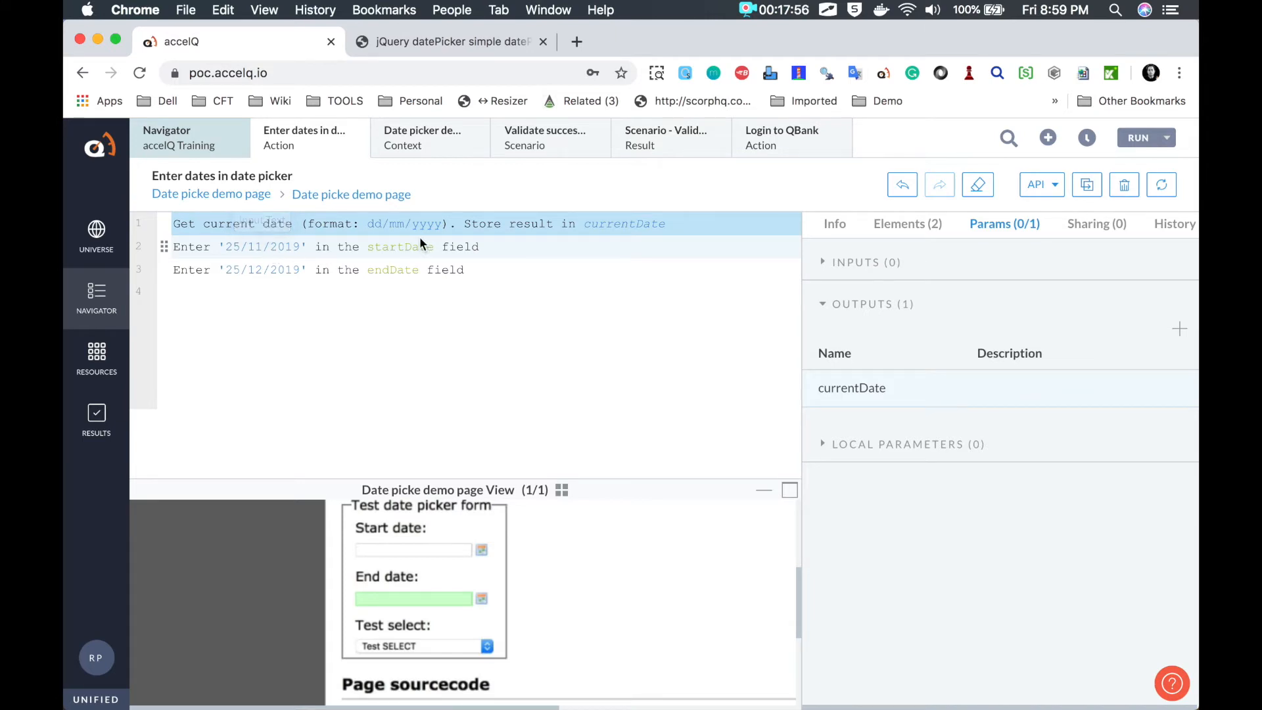
left_click(277, 248)
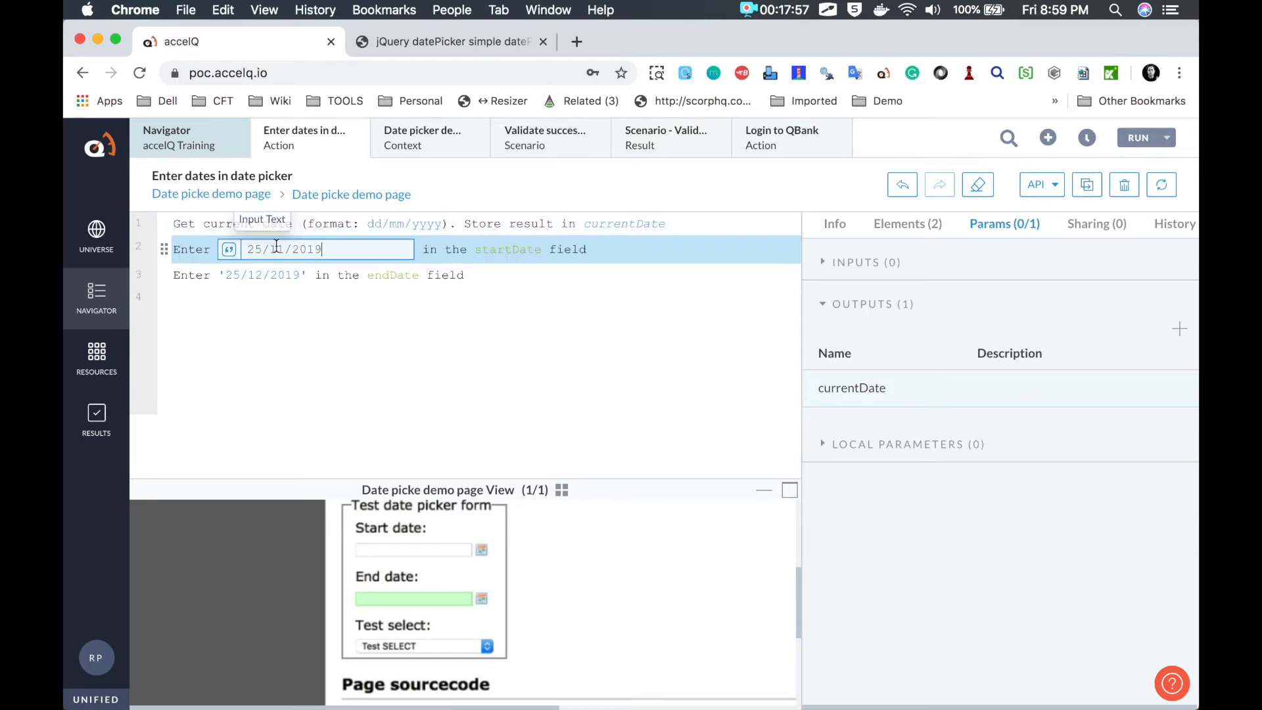
mouse_move(219, 231)
left_mouse_down()
mouse_move(231, 257)
mouse_move(218, 230)
left_mouse_up()
key("Escape")
left_click(228, 250)
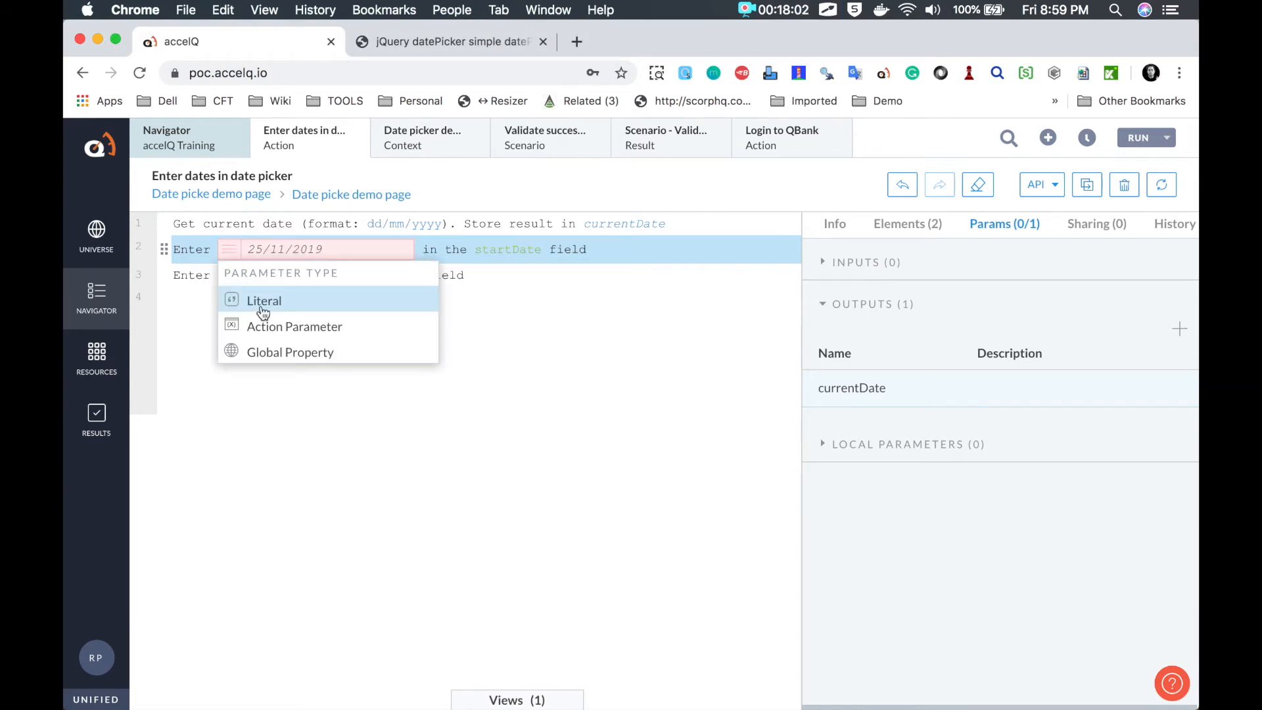
left_click(270, 335)
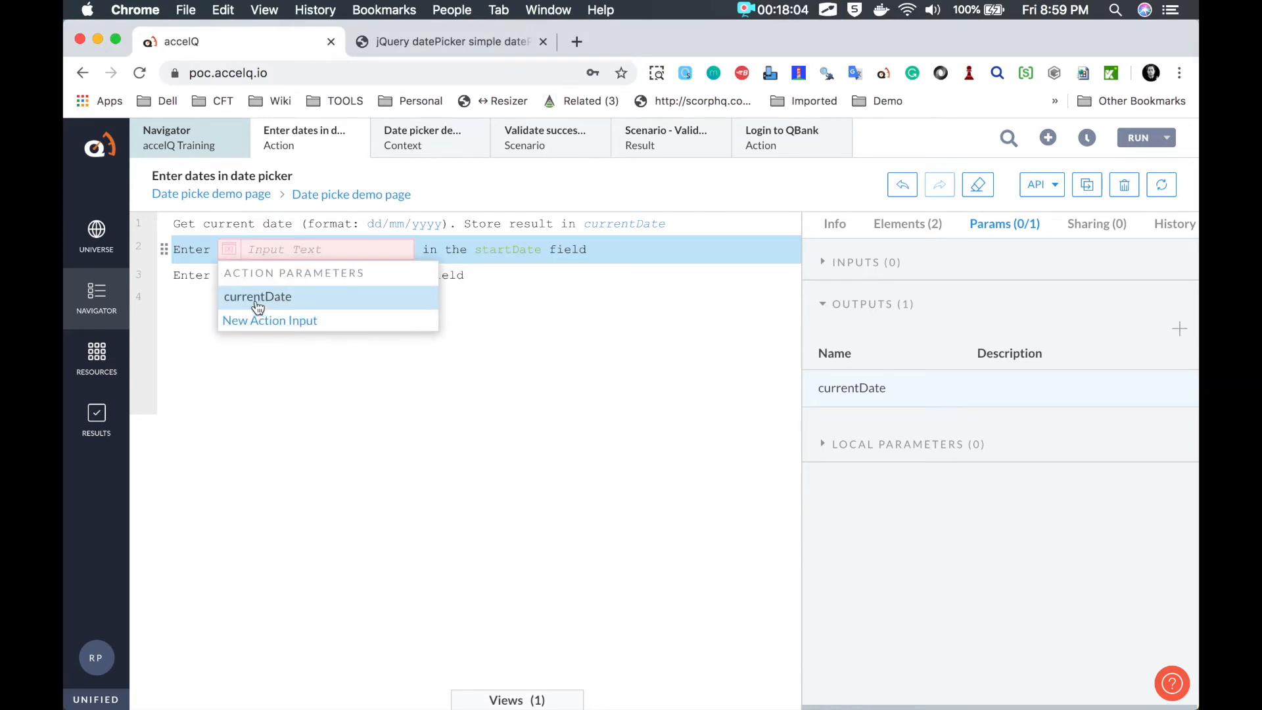
left_click(256, 299)
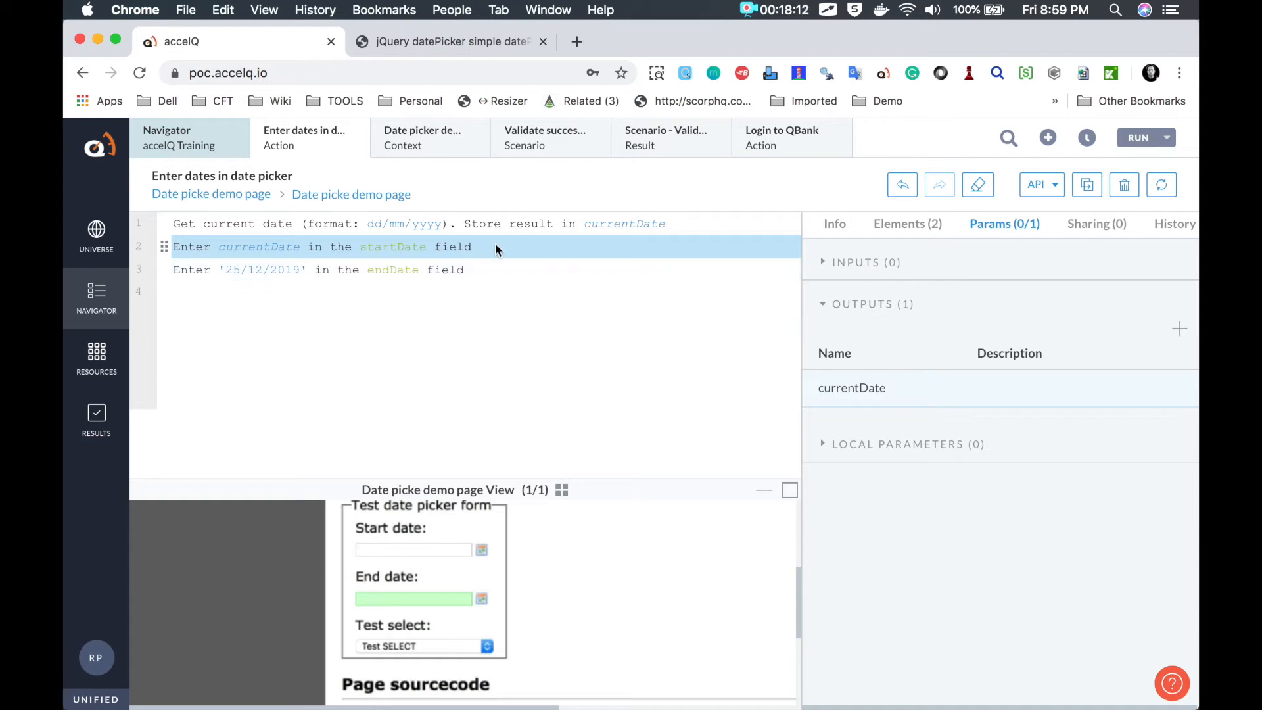
Step: Insert a new step line, search 'Add date', and read the Add To Current Date help
key("Return")
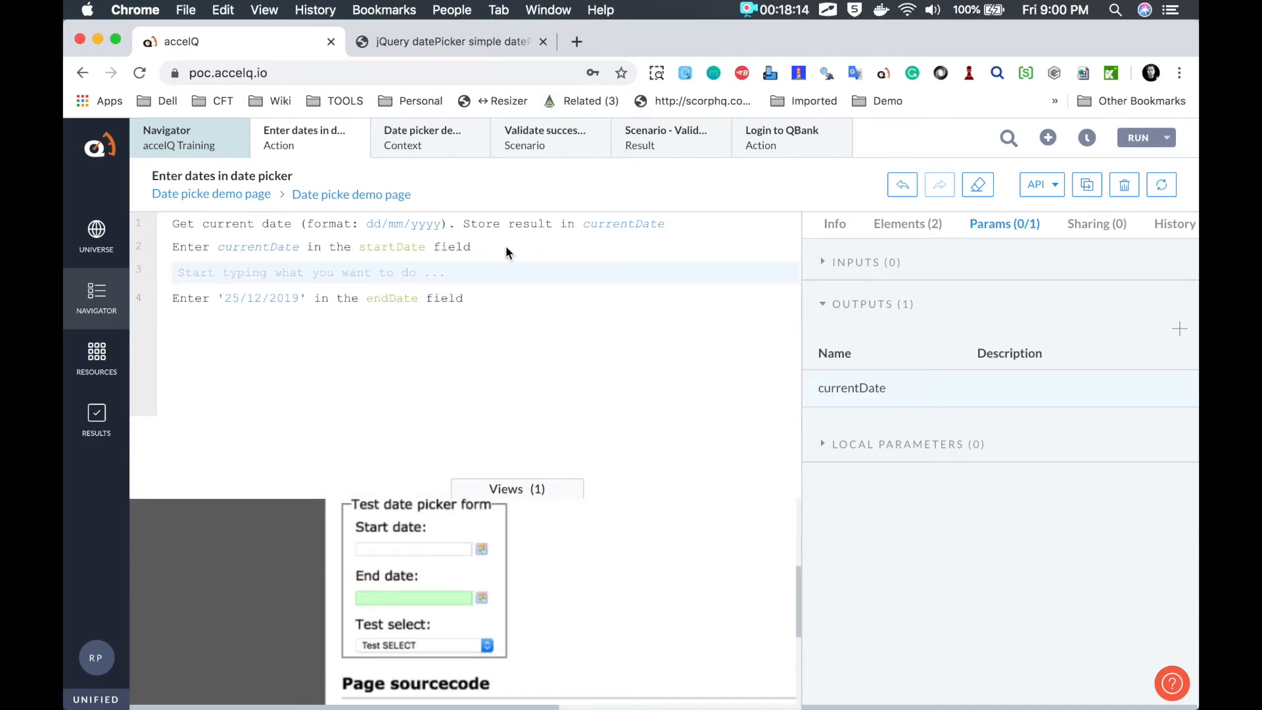
type("Add")
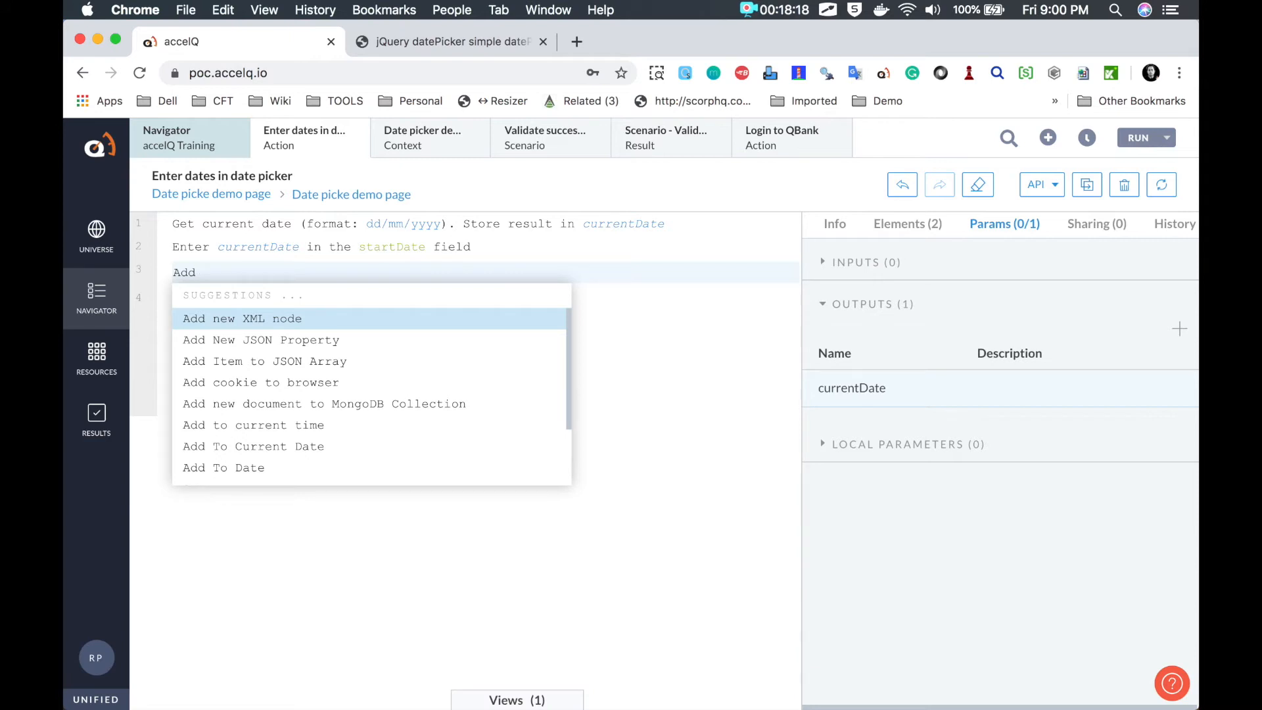
type(" date")
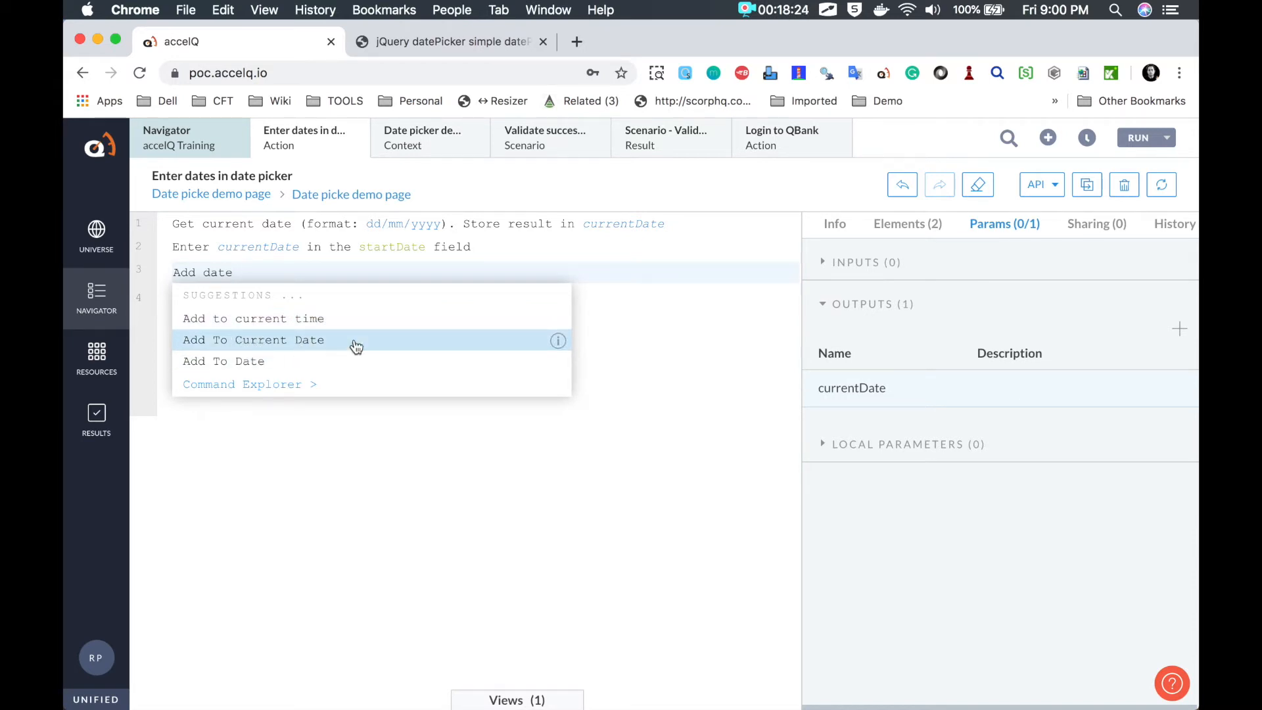
left_click(559, 341)
scroll(660, 365, "down", 2)
scroll(659, 364, "up", 2)
scroll(660, 364, "down", 2)
scroll(660, 365, "up", 2)
scroll(660, 364, "down", 2)
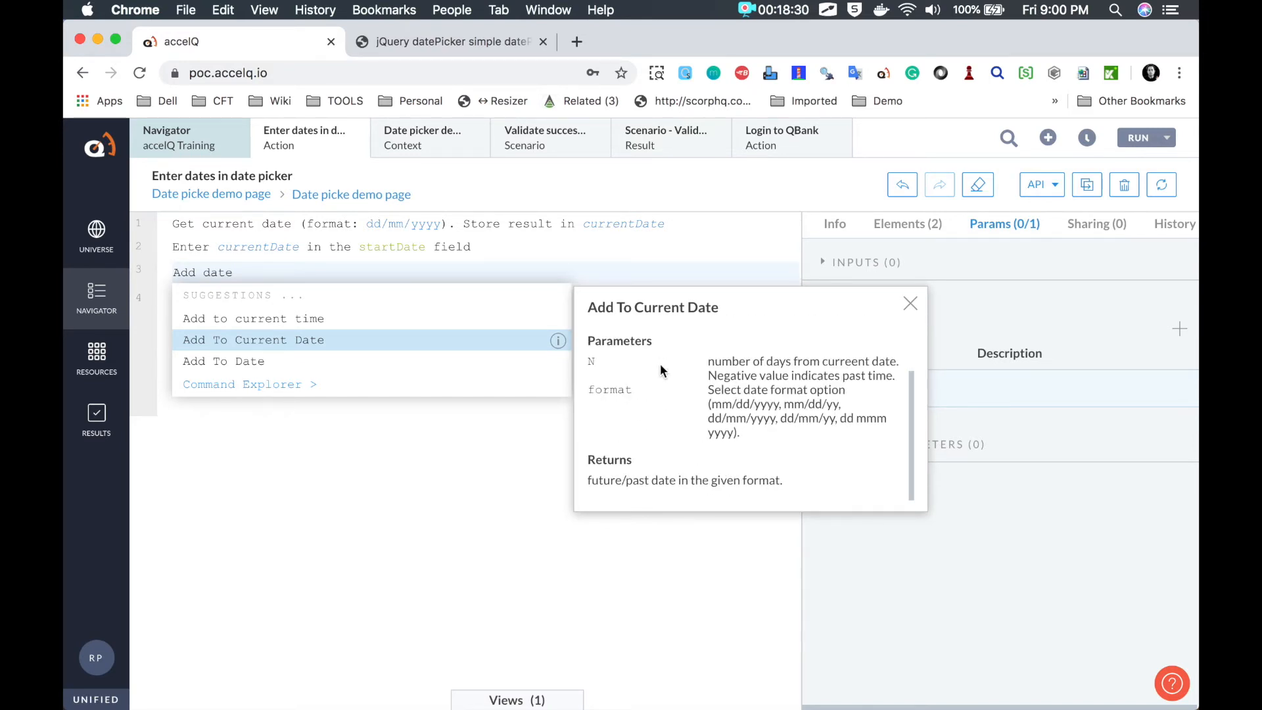
scroll(665, 380, "up", 2)
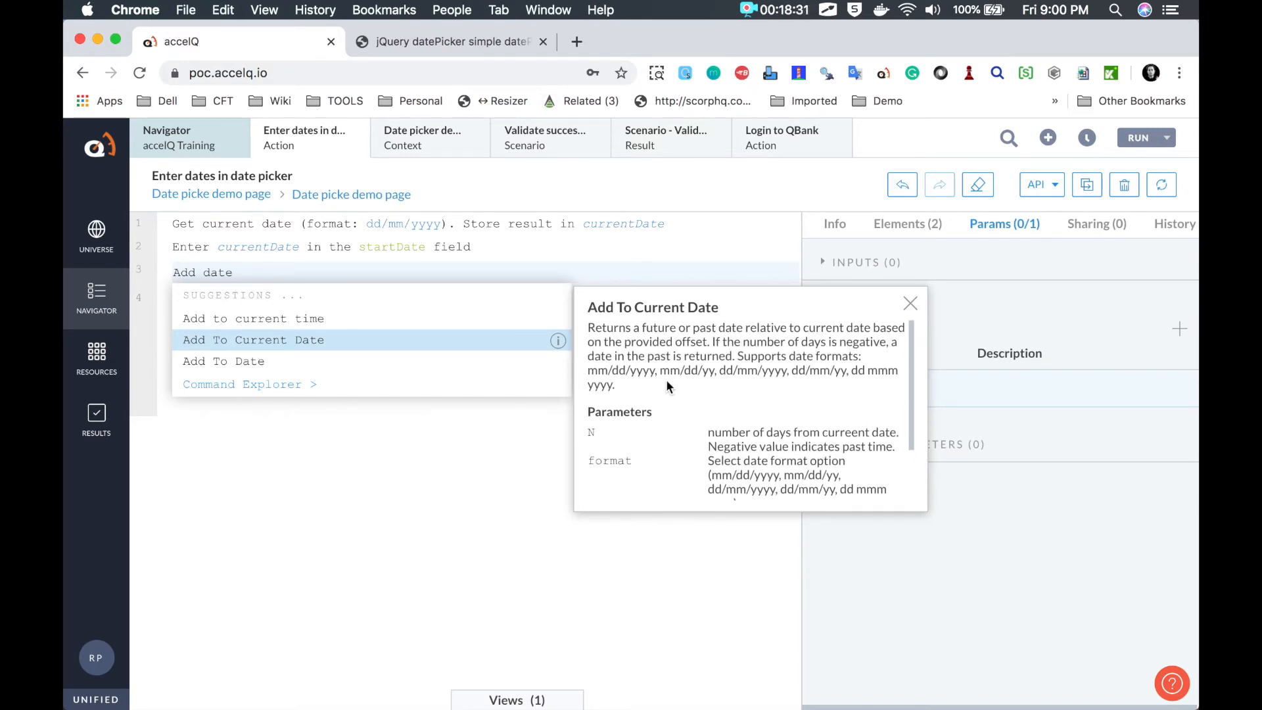
left_click(911, 305)
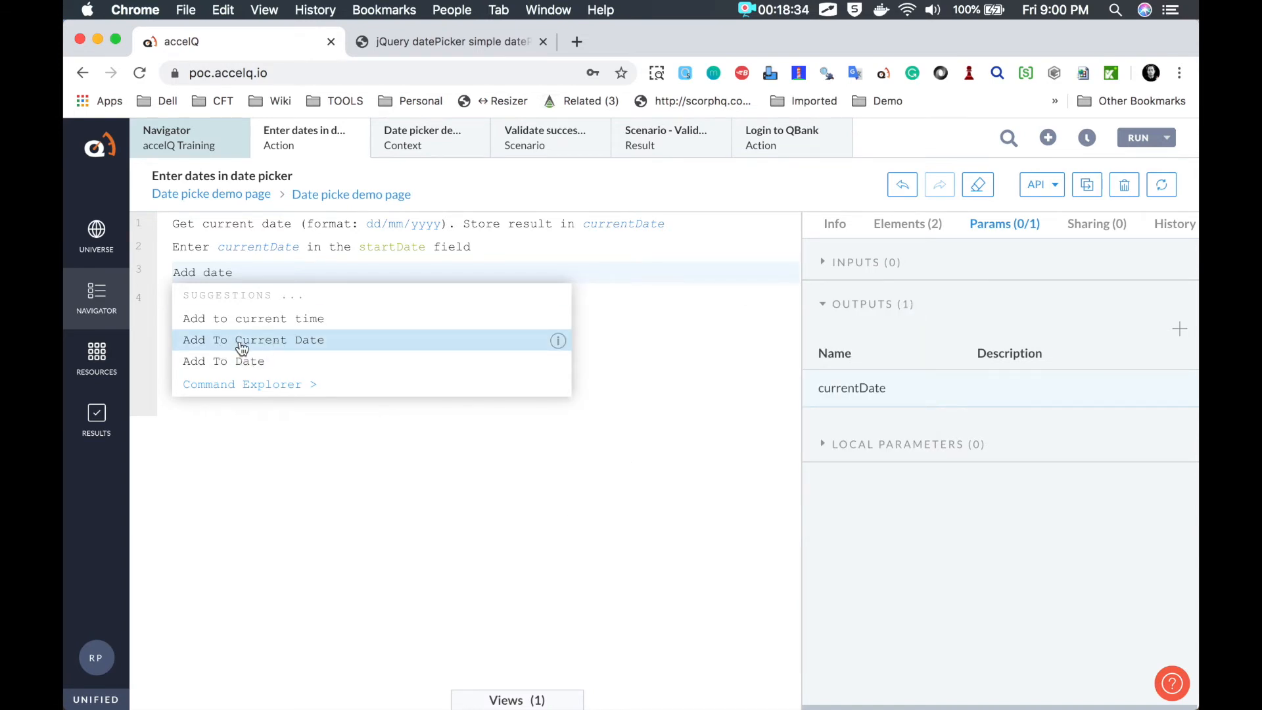
Step: Add an Add To Current Date step with 30 days and dd/mm/yyyy format
left_click(241, 346)
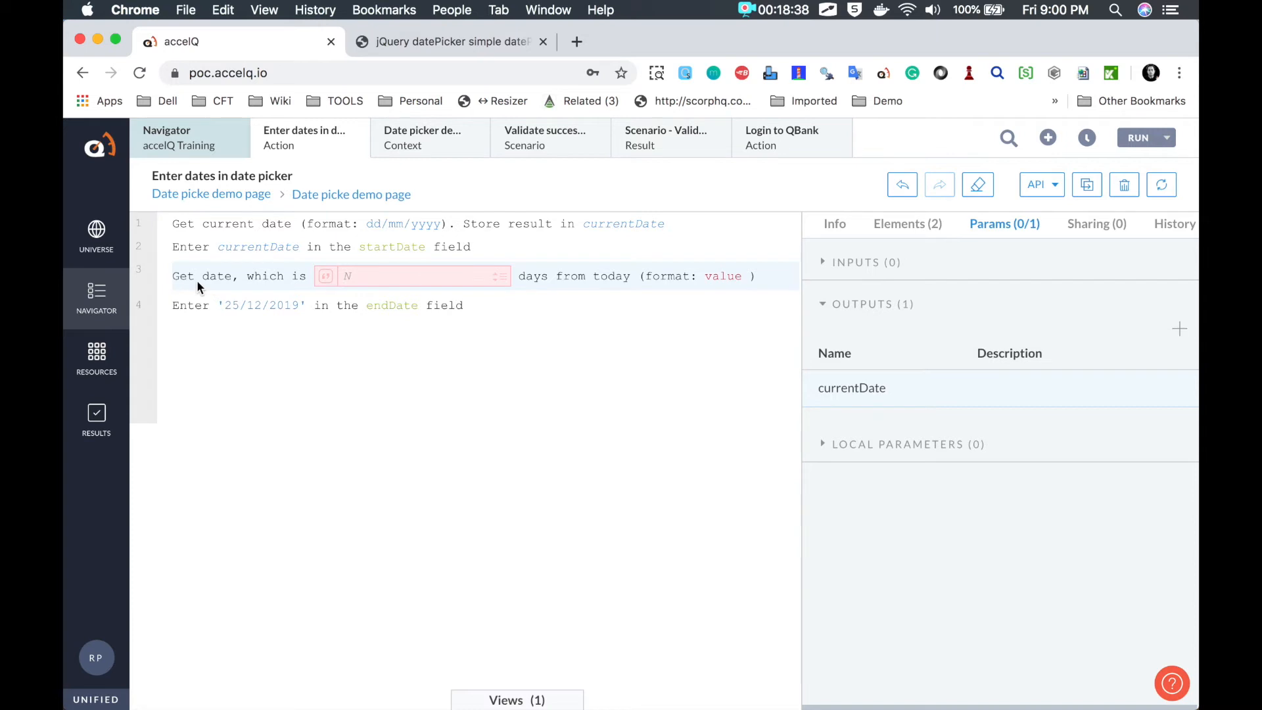
type("30")
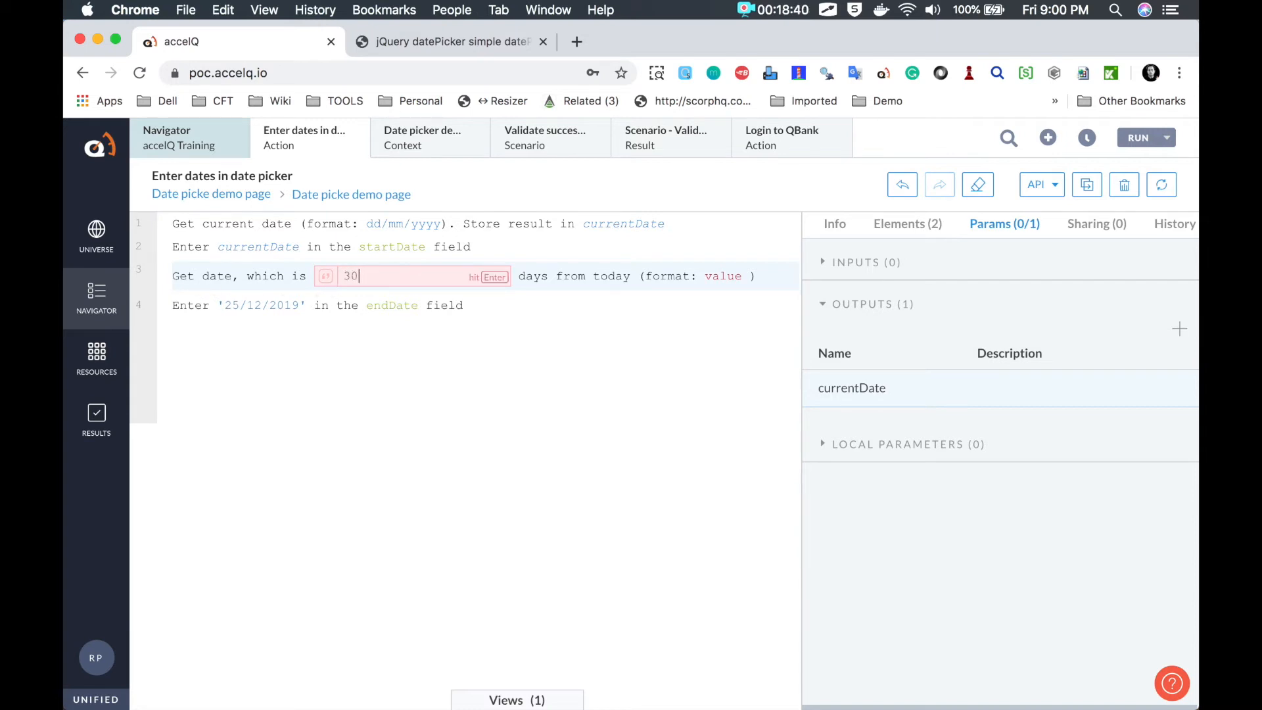
key("Return")
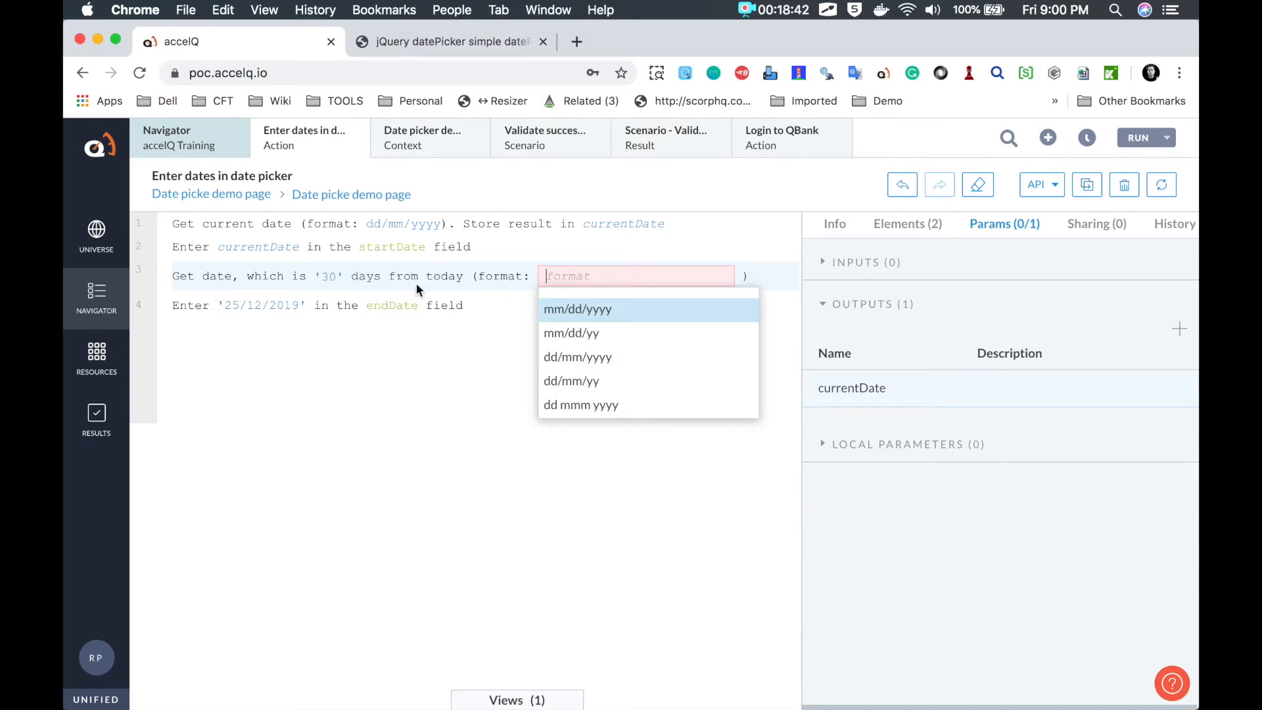
left_click(571, 358)
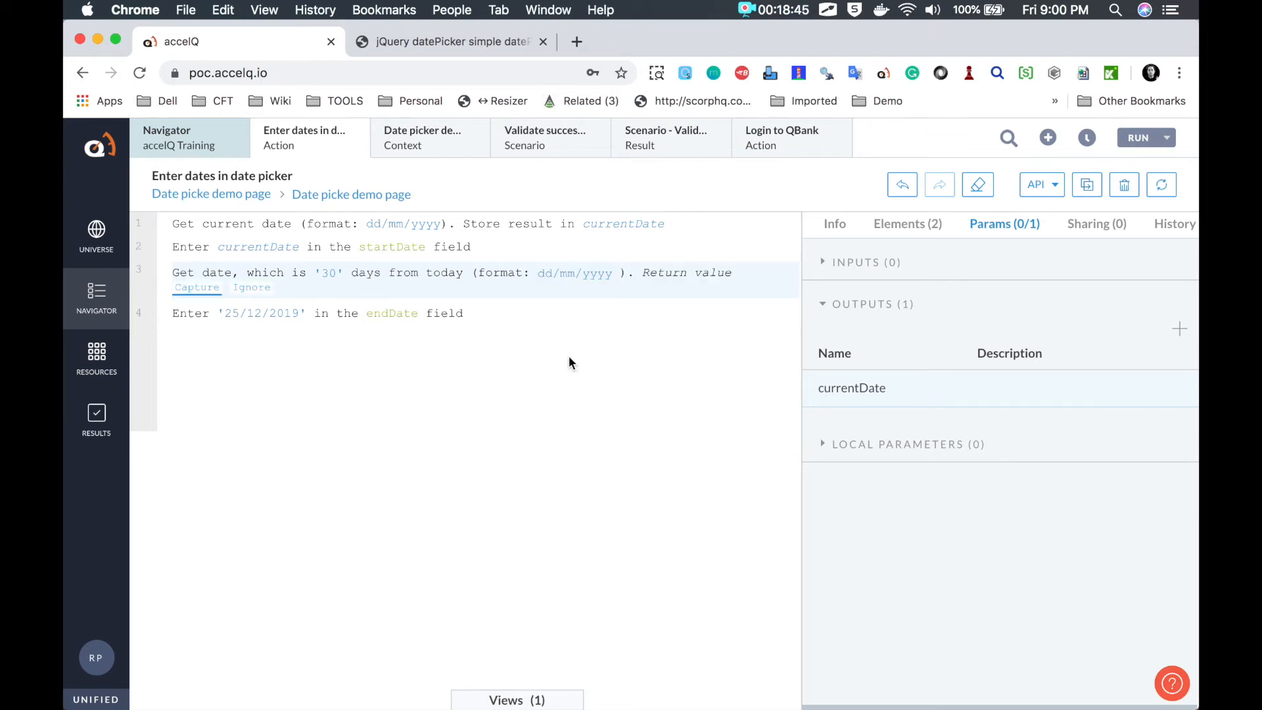
Step: Capture the future date into a new action output named currentDatePlus30
left_click(201, 290)
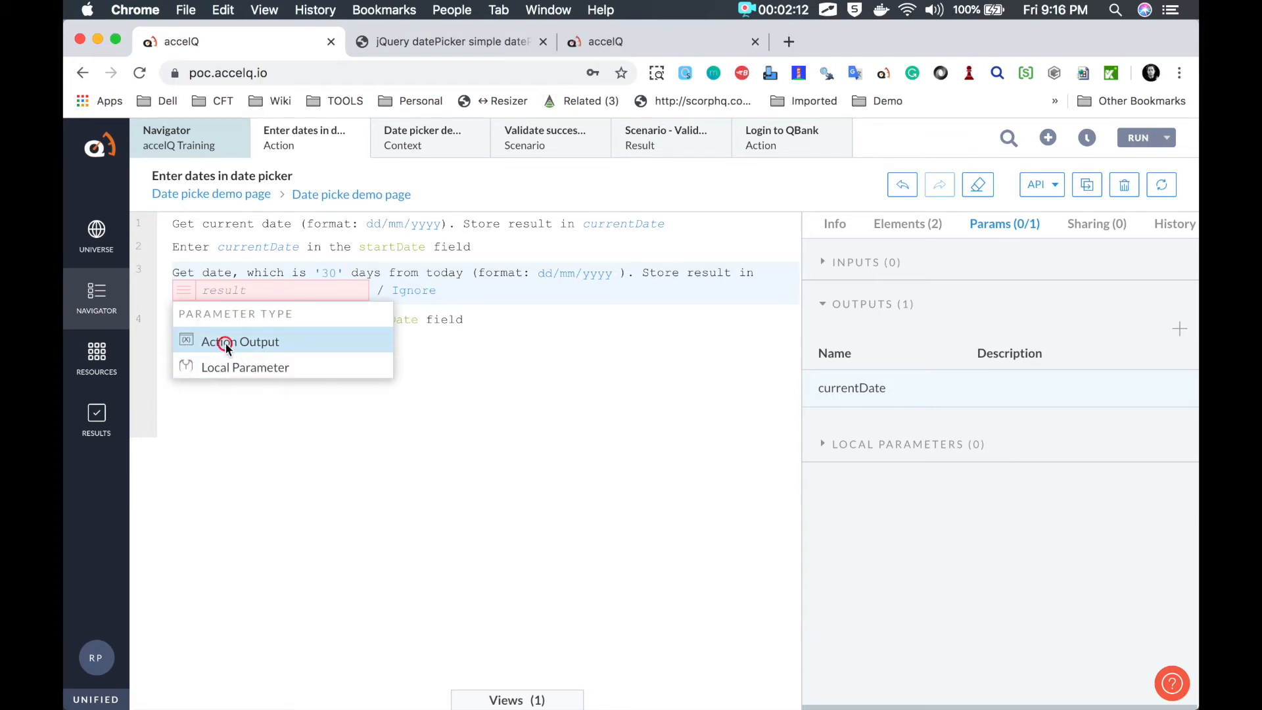
left_click(222, 343)
left_click(219, 347)
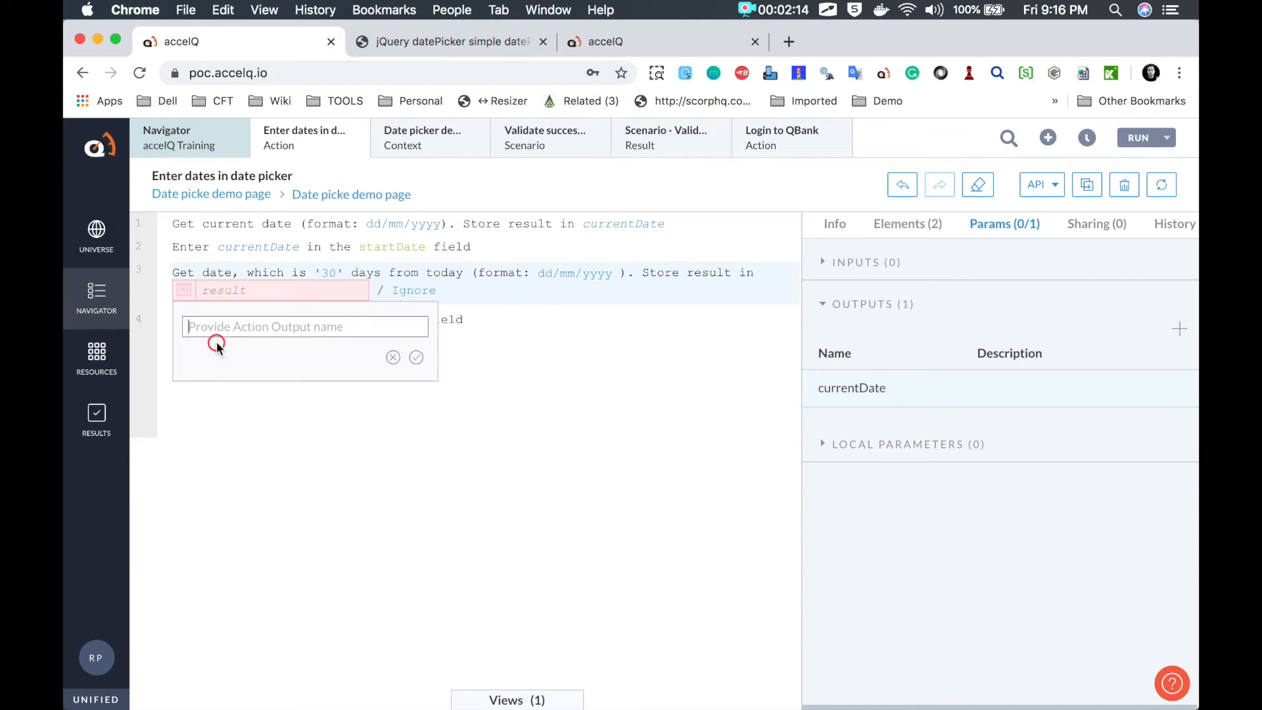
type("currentDatePlus30")
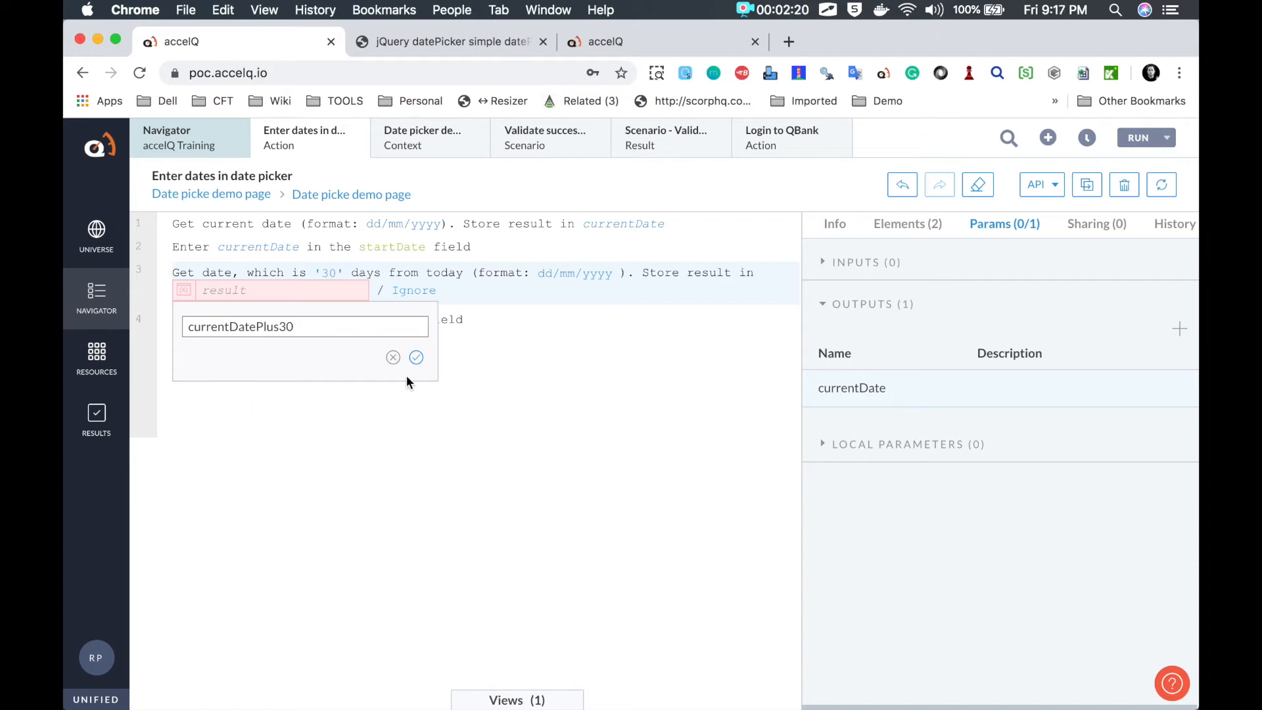
left_click(416, 358)
left_click(278, 290)
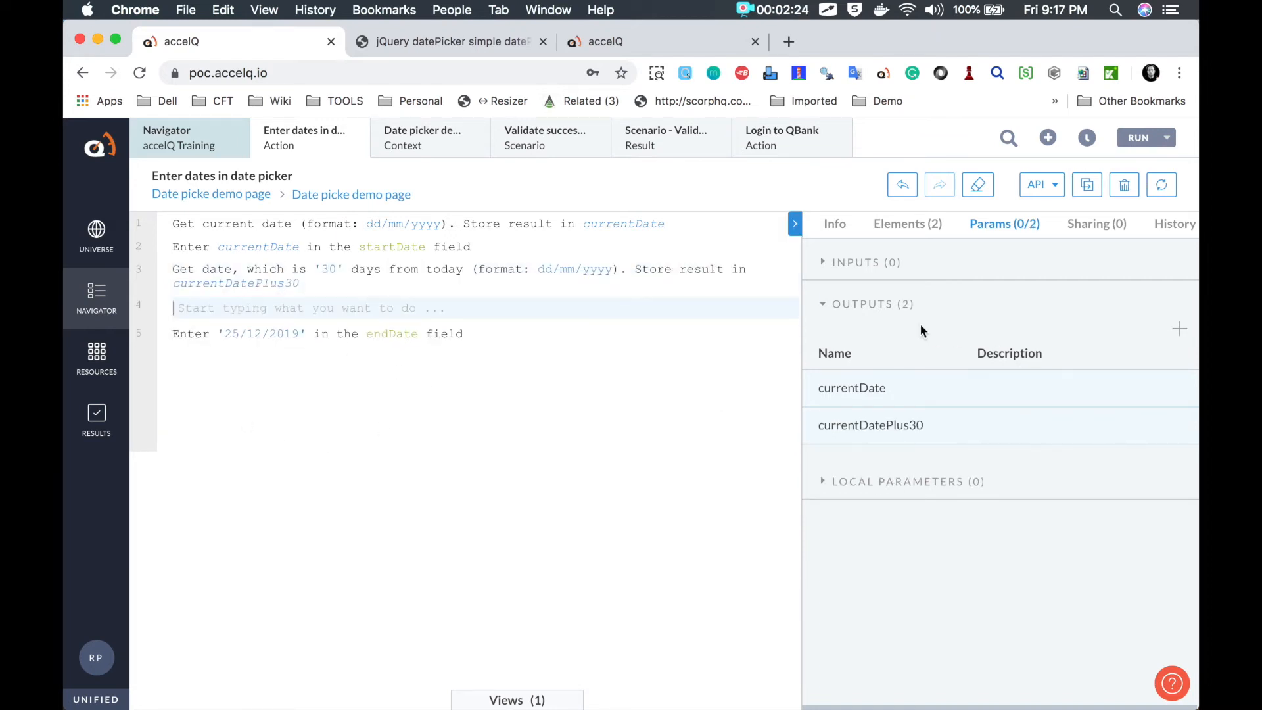
key("ctrl+Tab")
mouse_move(953, 326)
left_mouse_down()
mouse_move(844, 325)
mouse_move(854, 453)
mouse_move(1003, 314)
mouse_move(961, 323)
left_mouse_up()
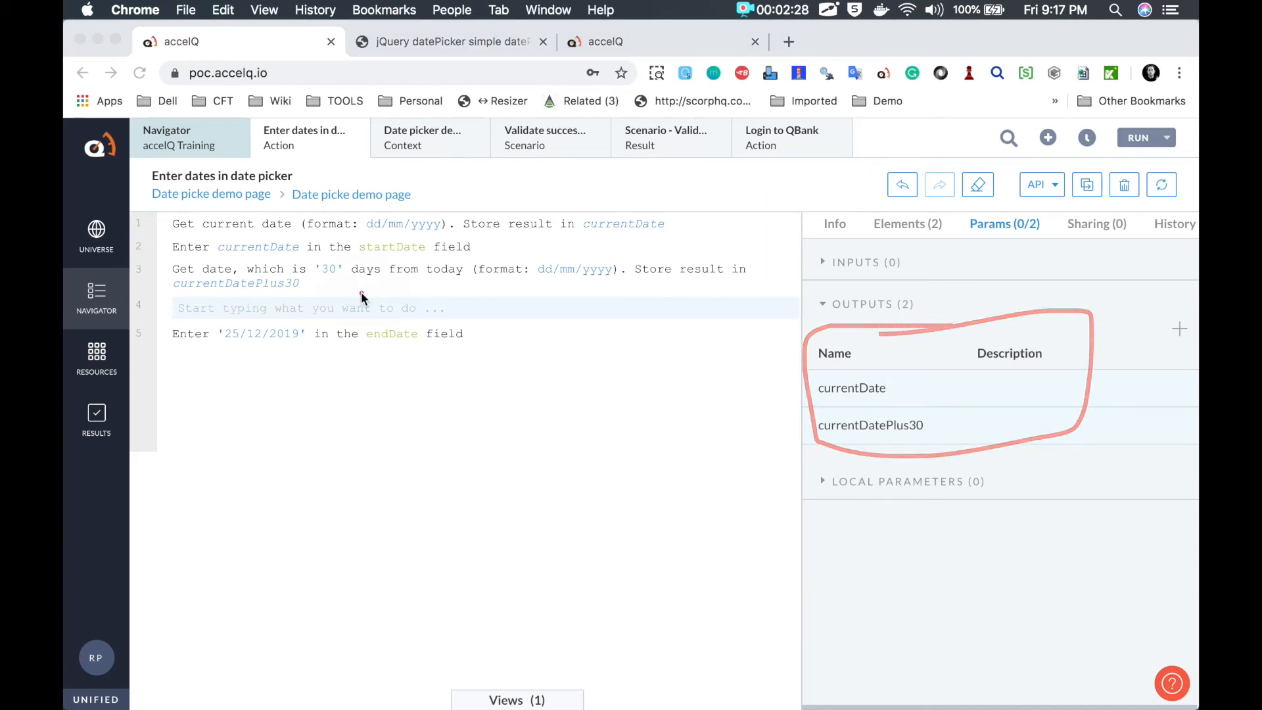
Step: Delete the blank line and make the endDate step use currentDatePlus30 instead of 25/12/2019
left_click(276, 310)
left_click(275, 372)
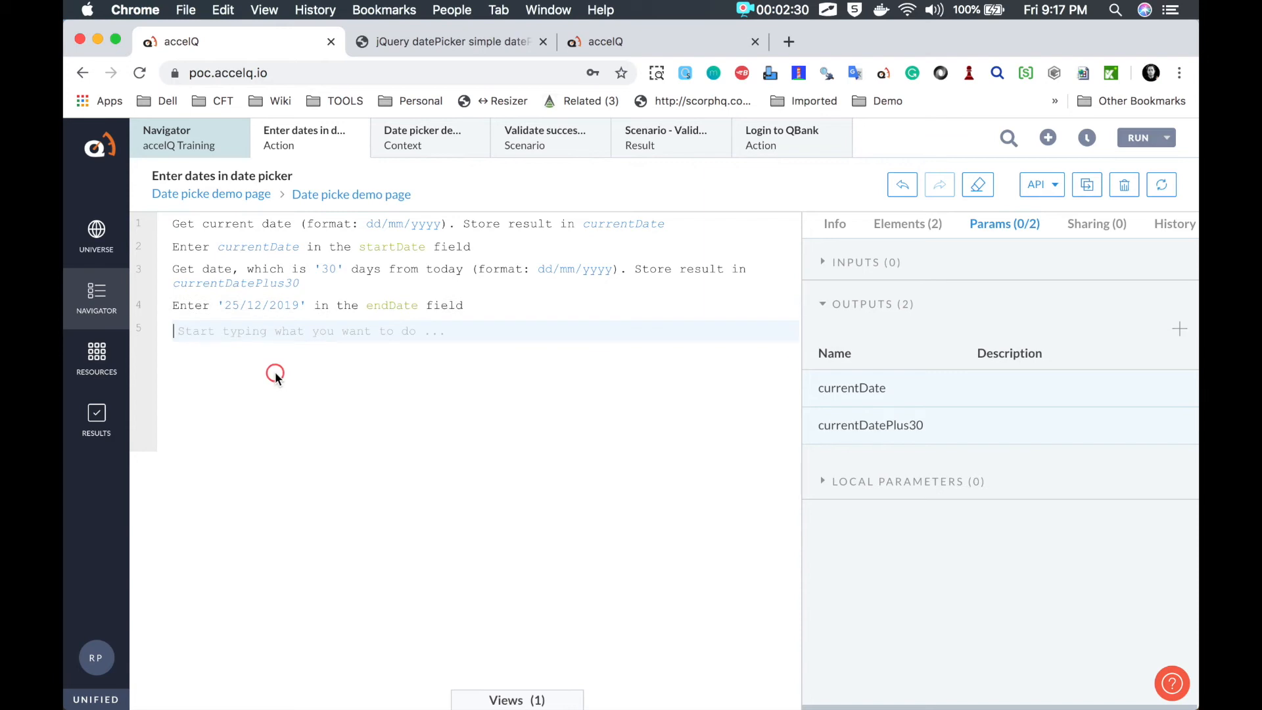
left_click(258, 306)
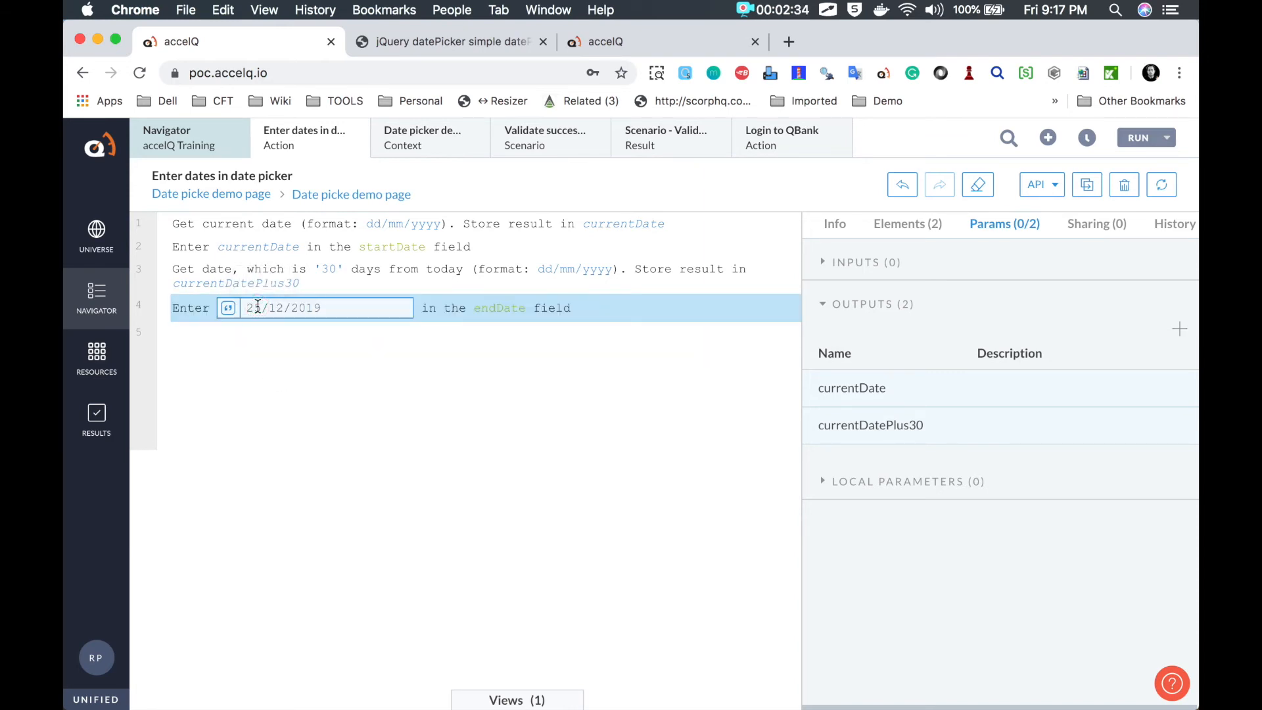
left_click(229, 308)
left_click(268, 384)
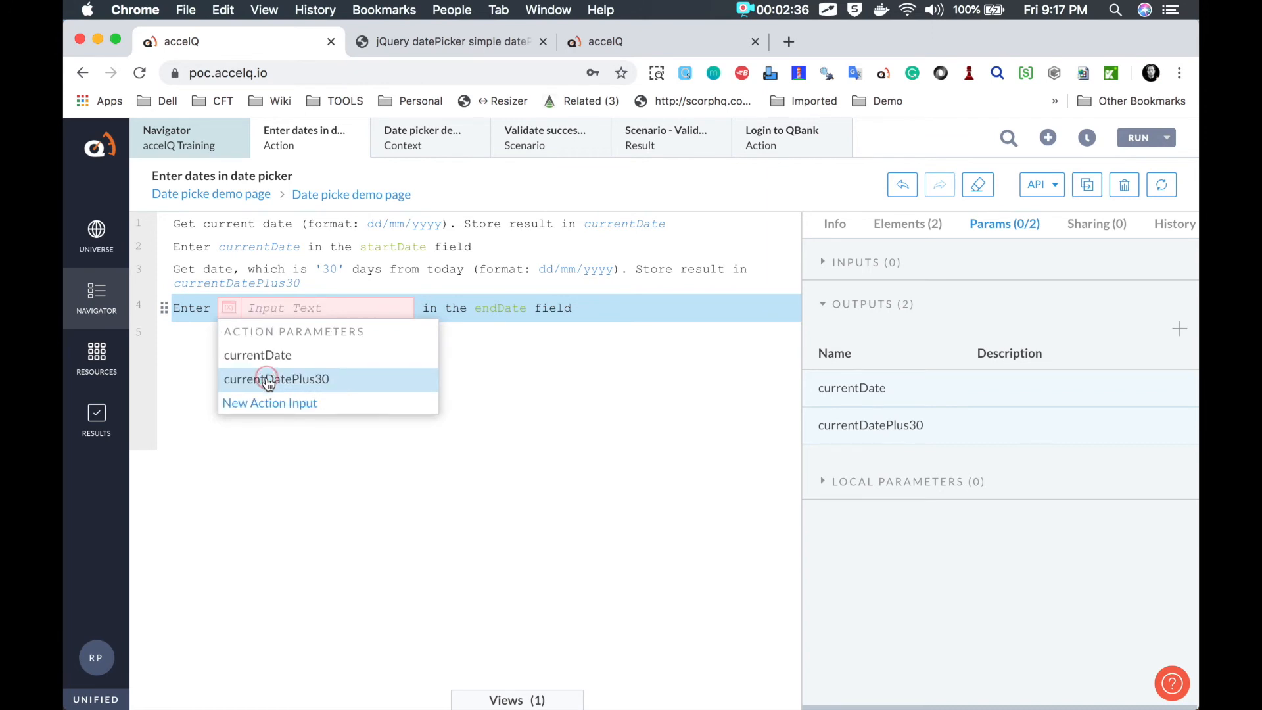
left_click(272, 378)
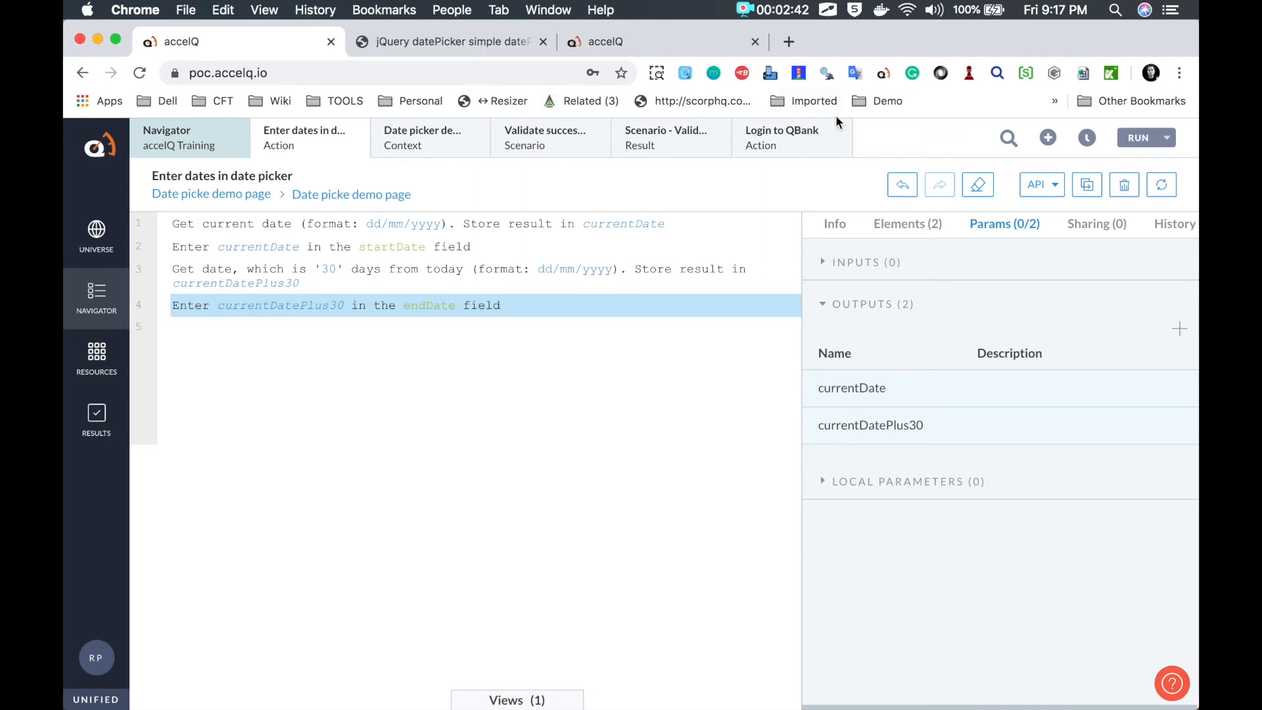
Step: Create a new scenario named 'Verify date picker demo' and save it
left_click(1048, 141)
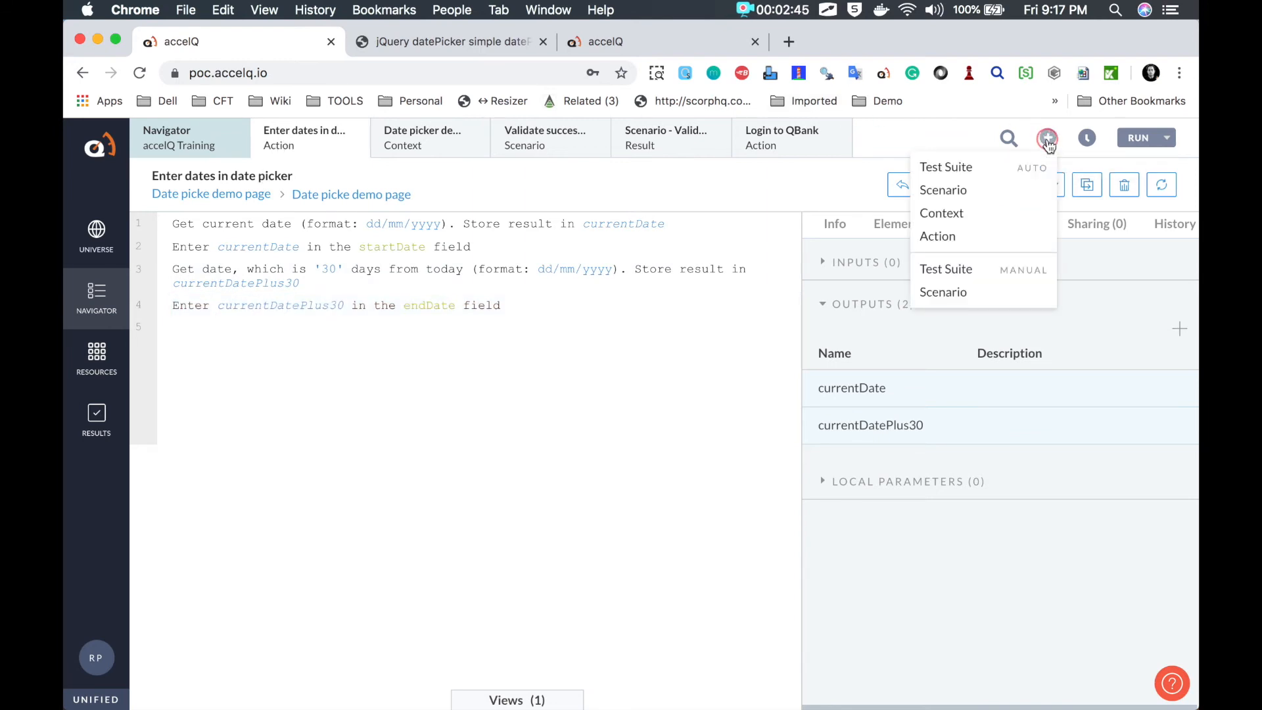
left_click(953, 191)
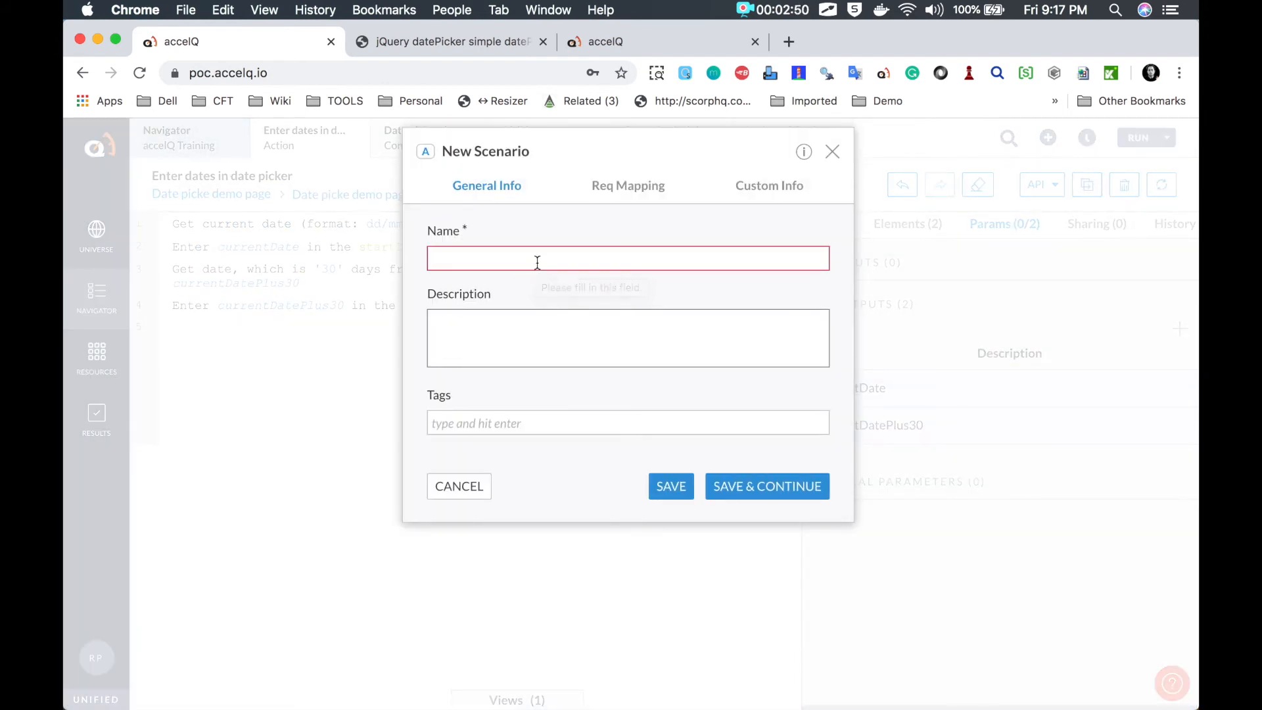
type("Verify dat")
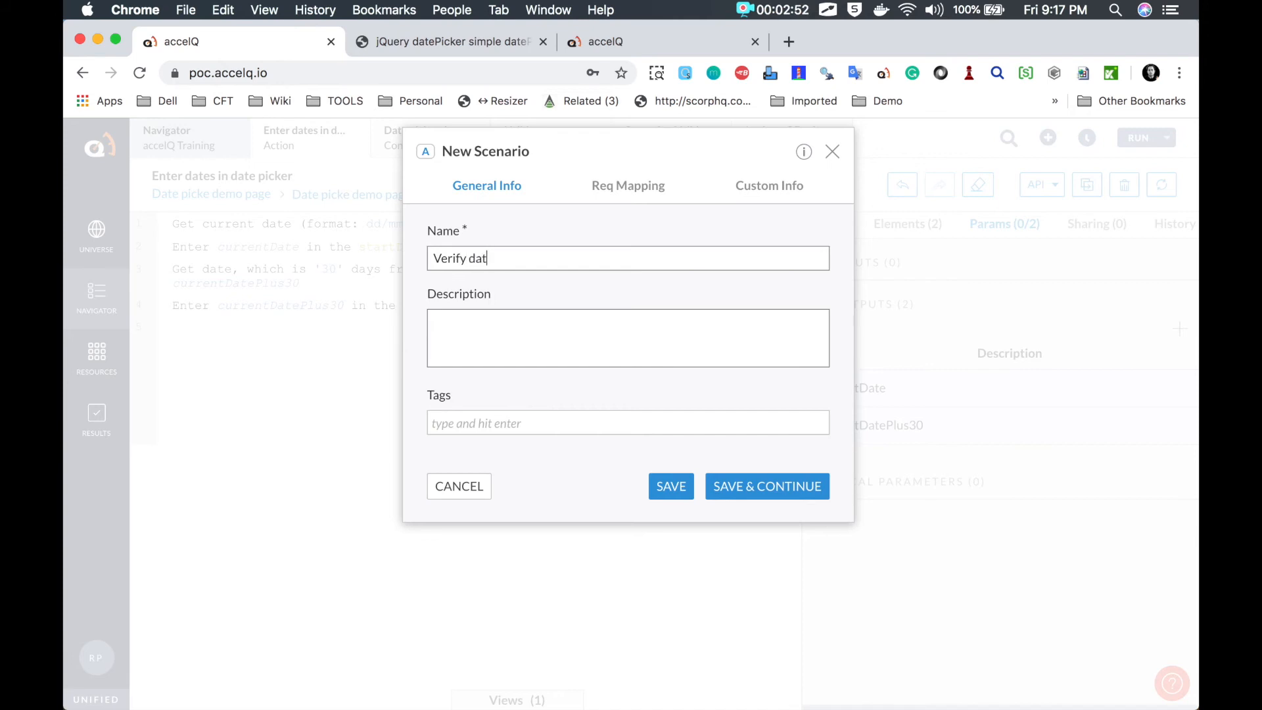
type("e picker dem")
left_click(741, 484)
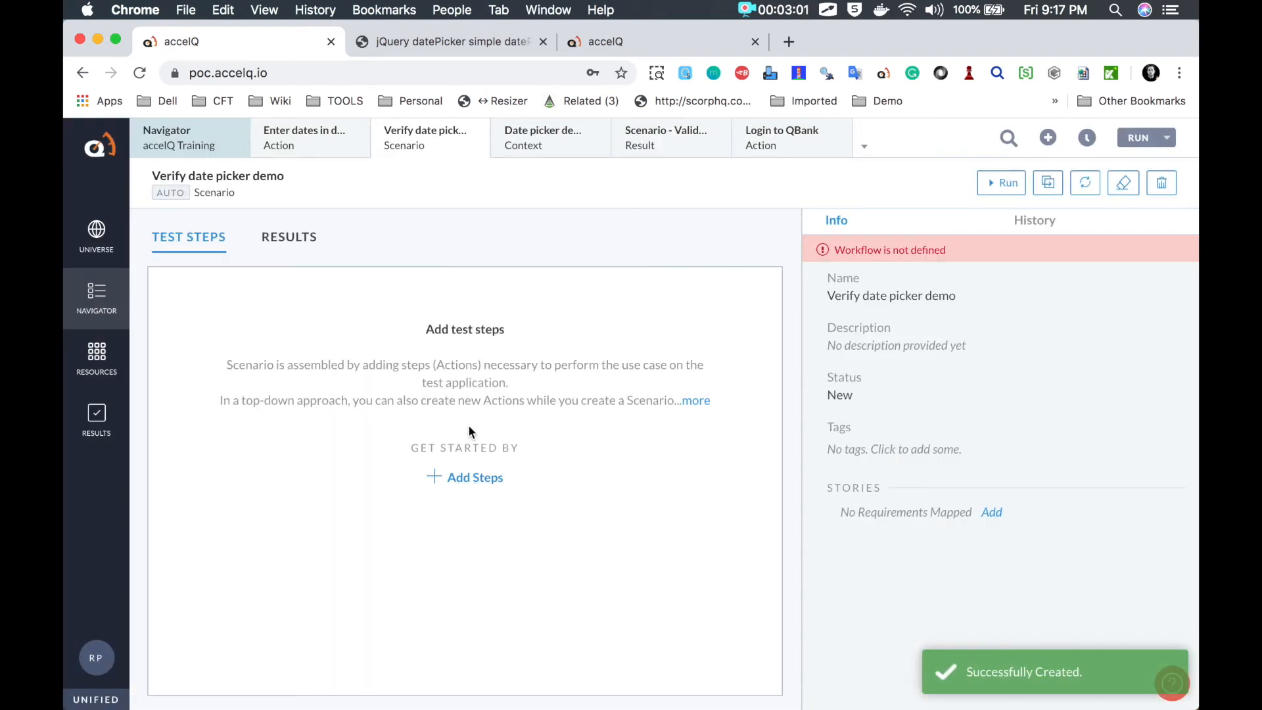
Step: Add steps: the Date picker demo page context, then the Enter dates in date picker action, and save
left_click(486, 477)
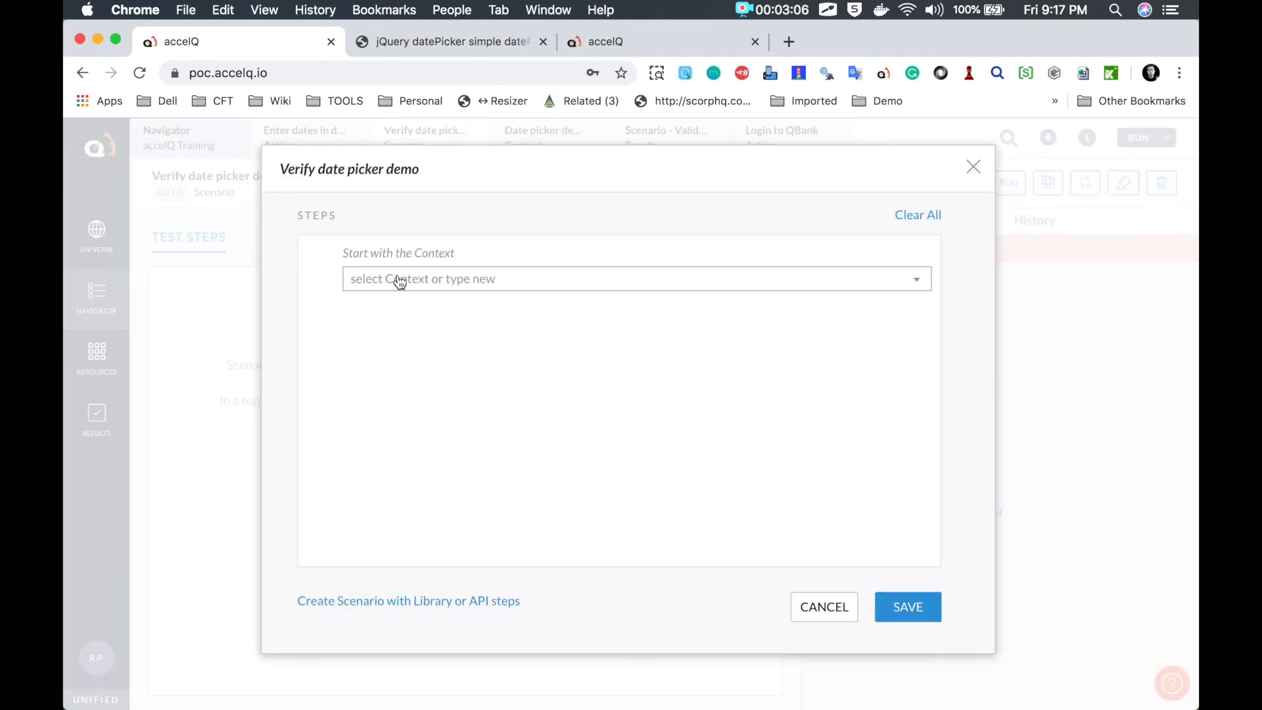
left_click(397, 279)
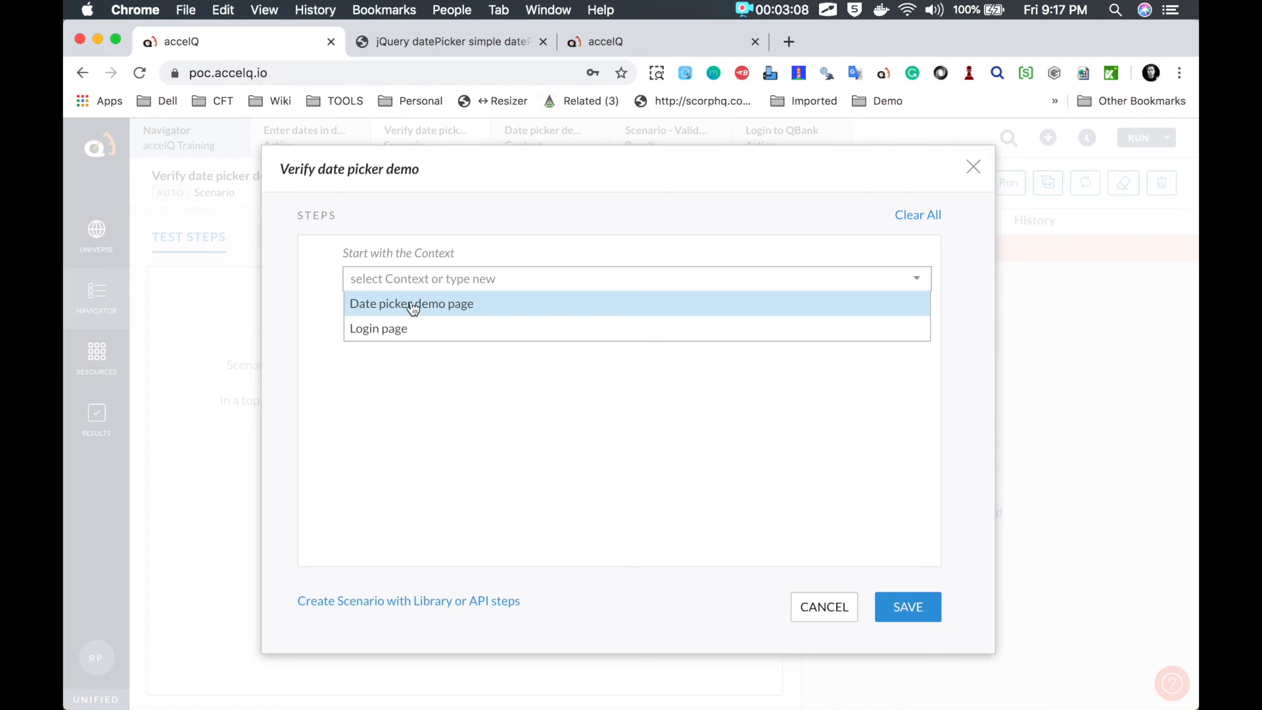
left_click(413, 304)
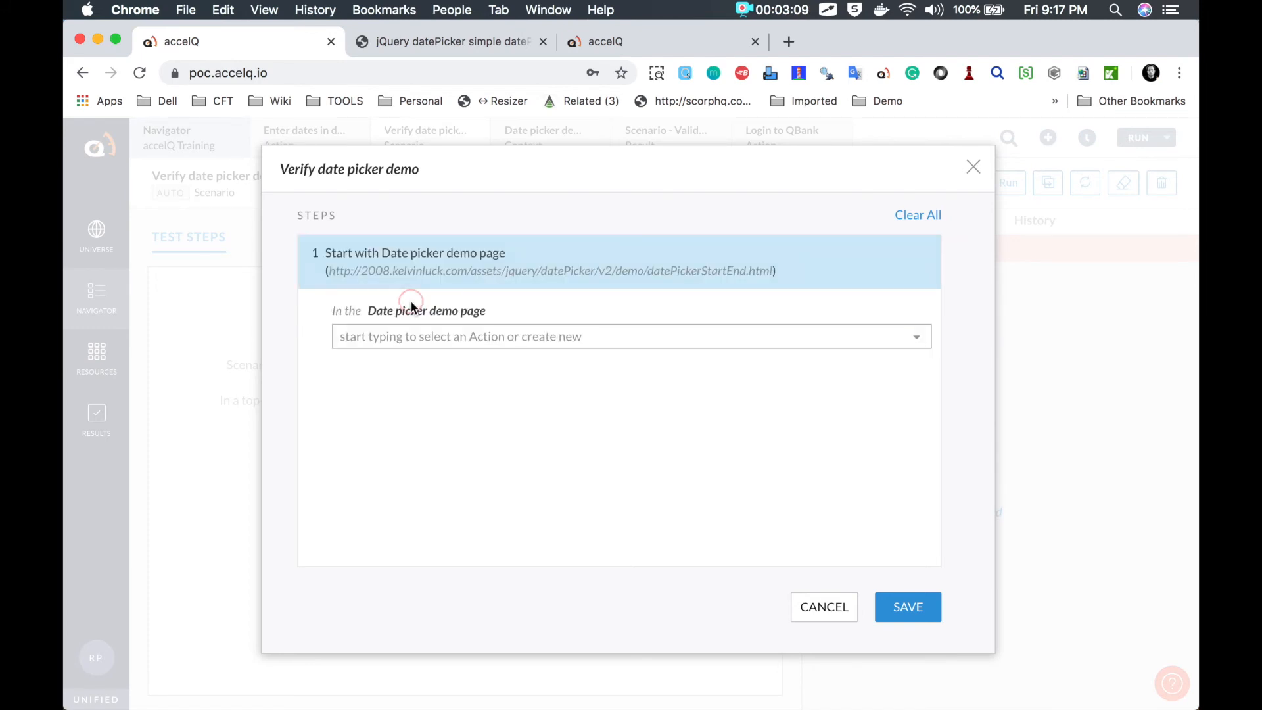
left_click(418, 336)
left_click(414, 364)
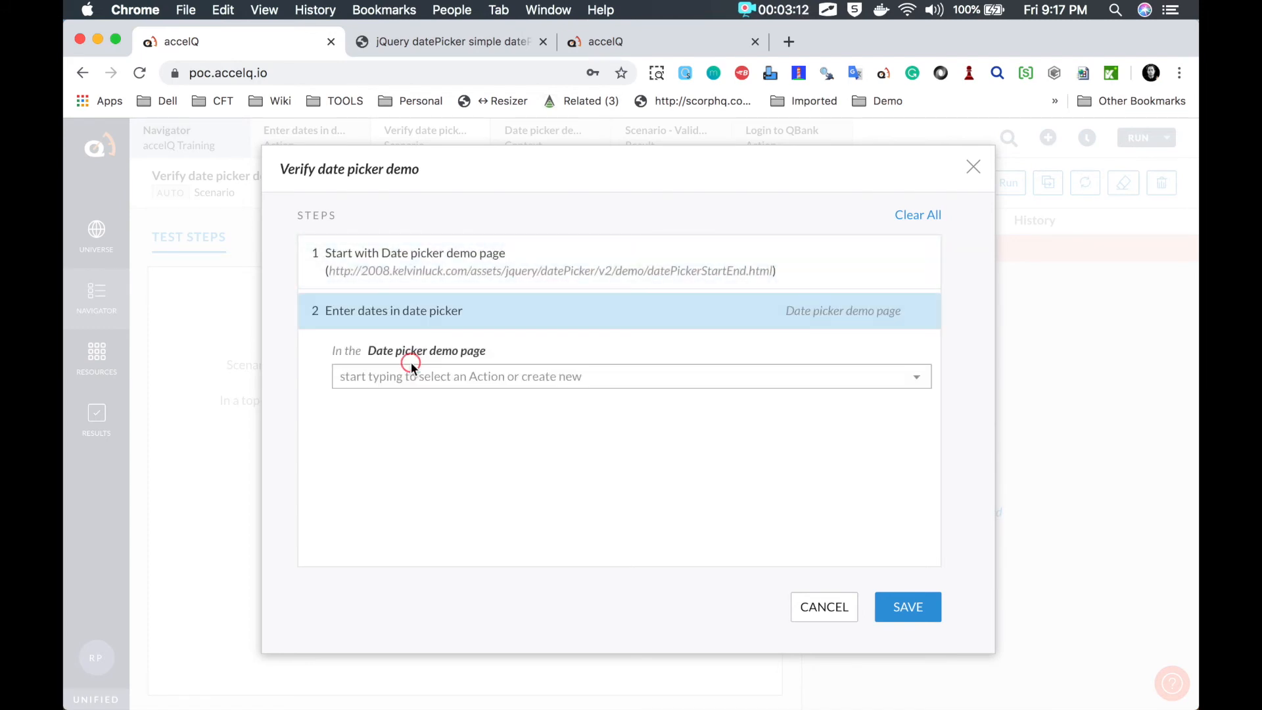
left_click(916, 610)
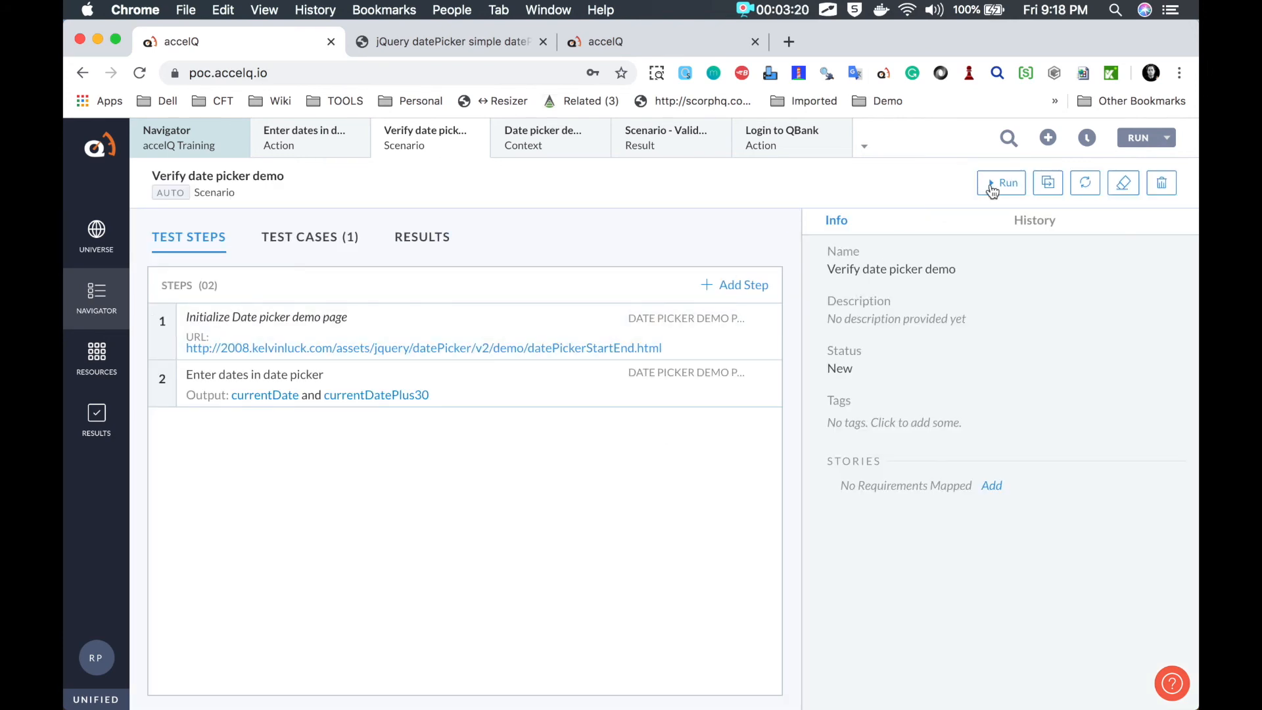
Step: Run the Verify date picker demo scenario and open its result page
left_click(990, 184)
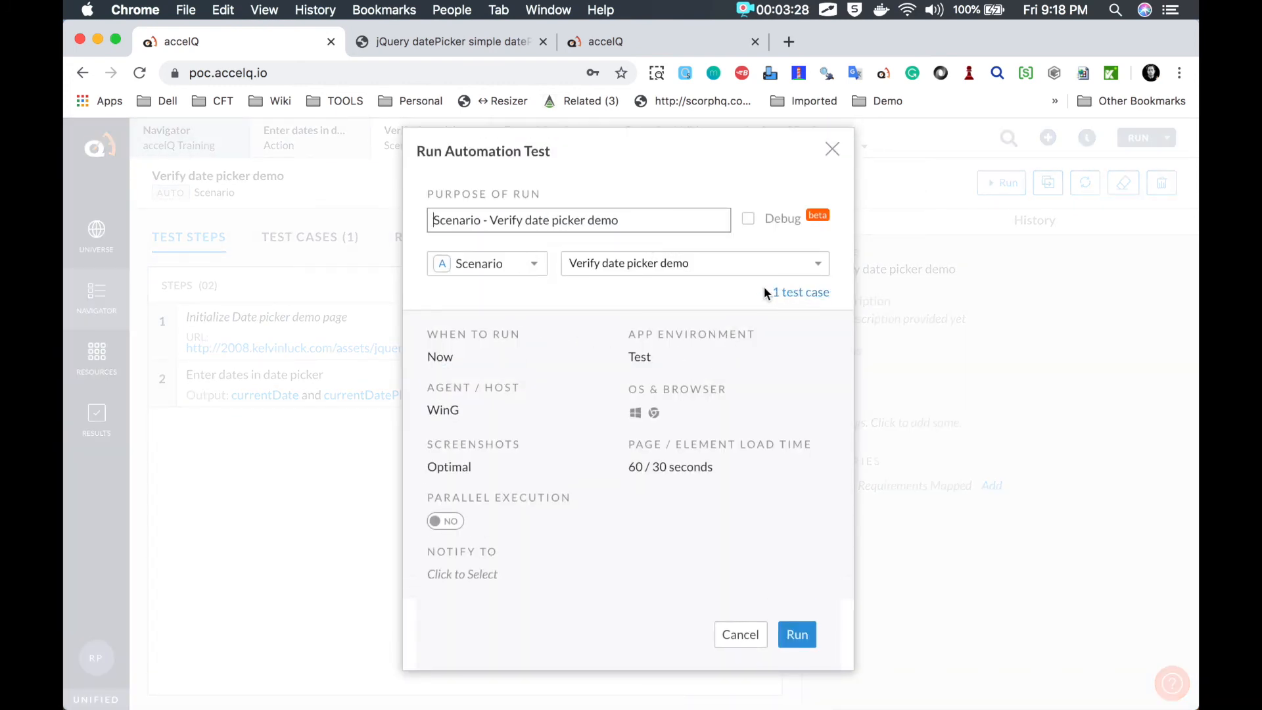
left_click(796, 635)
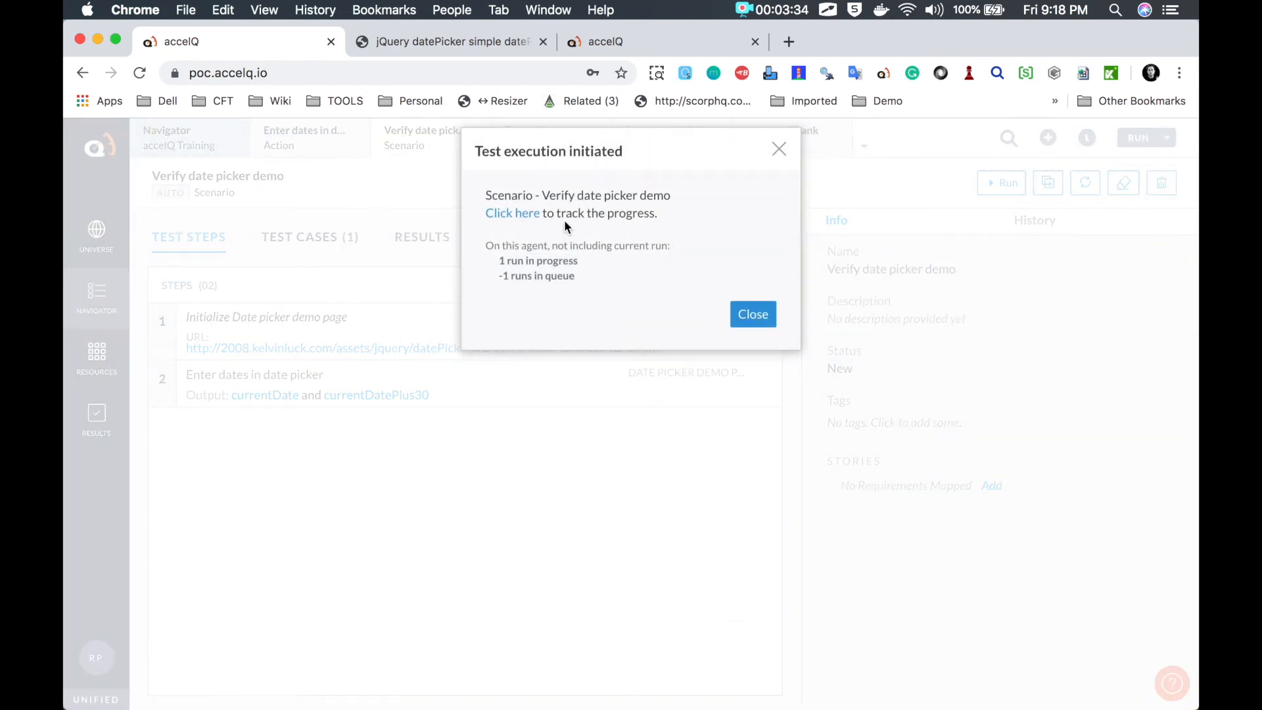
left_click(528, 213)
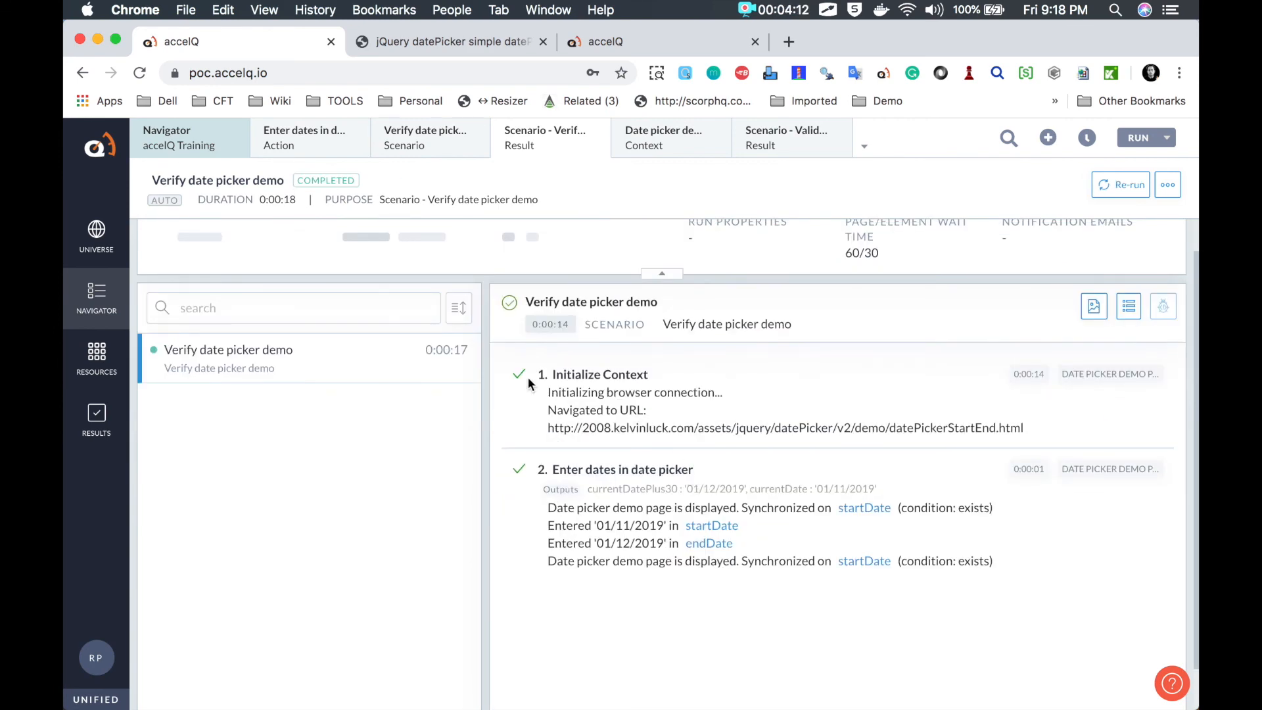
Step: Review the run screenshots showing 01/11/2019 and 01/12/2019 entered, then switch to the Notes desktop
left_click(379, 349)
left_click(1093, 309)
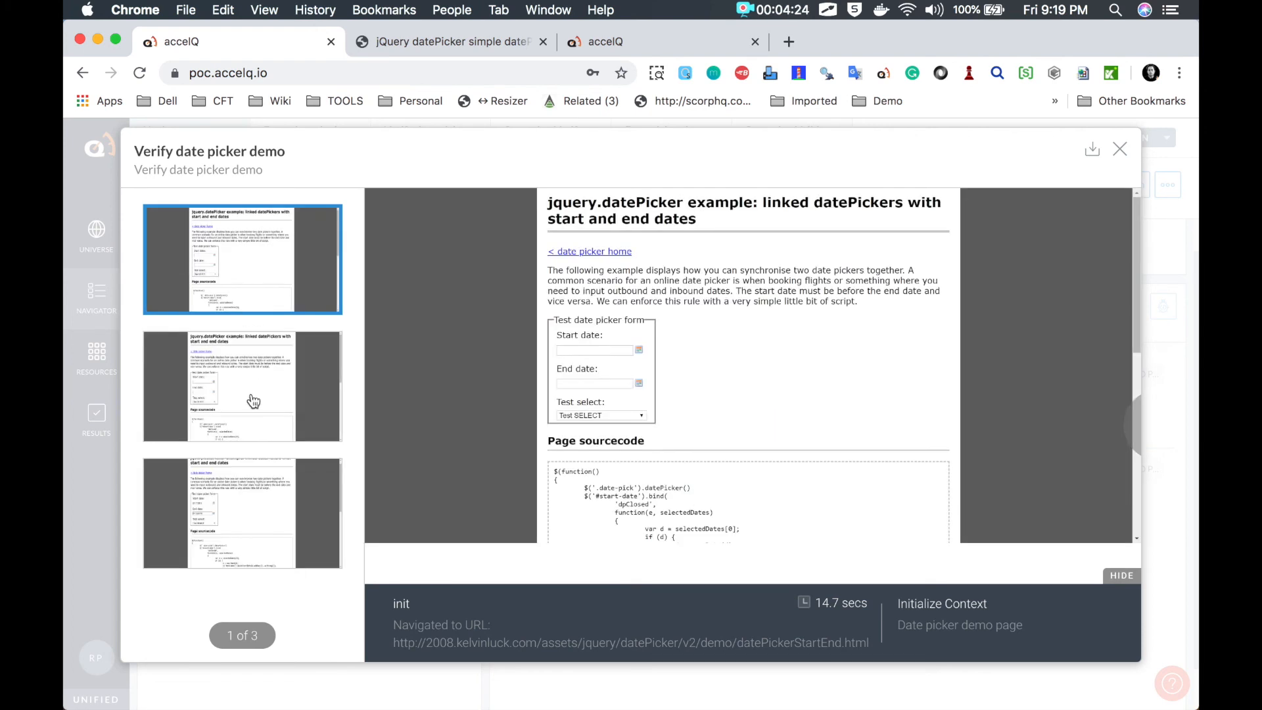
left_click(252, 397)
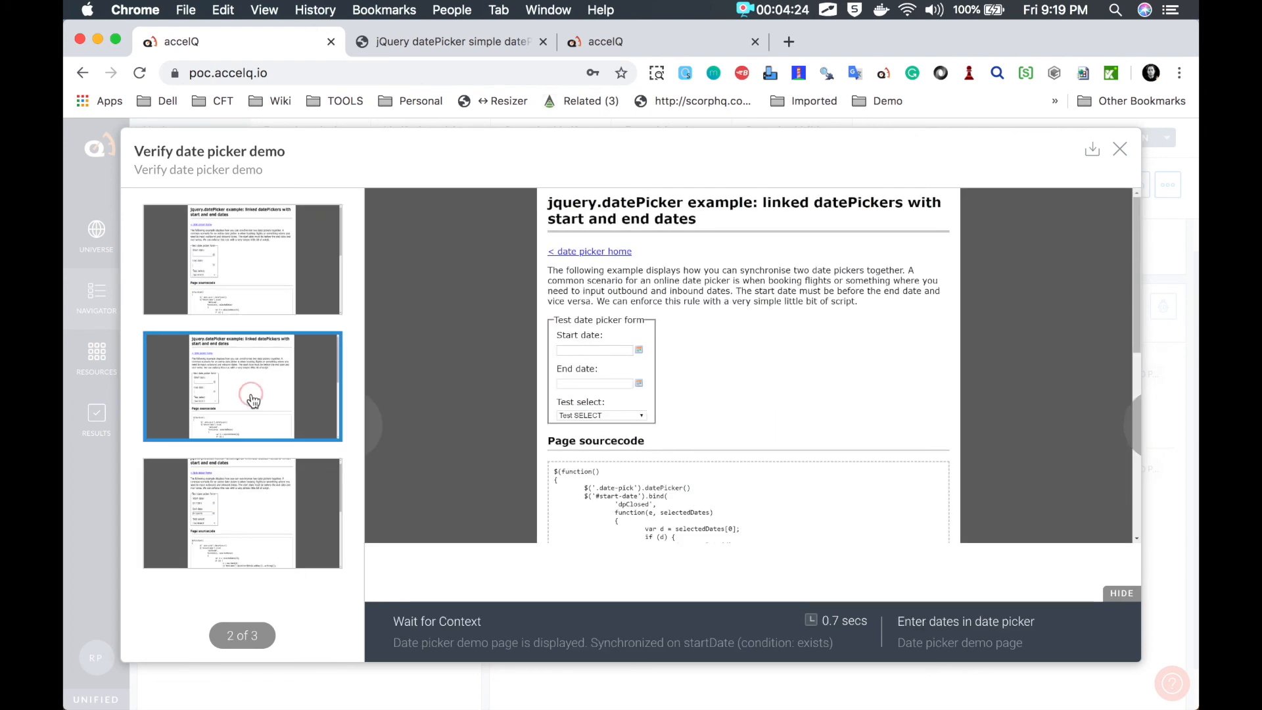
left_click(255, 487)
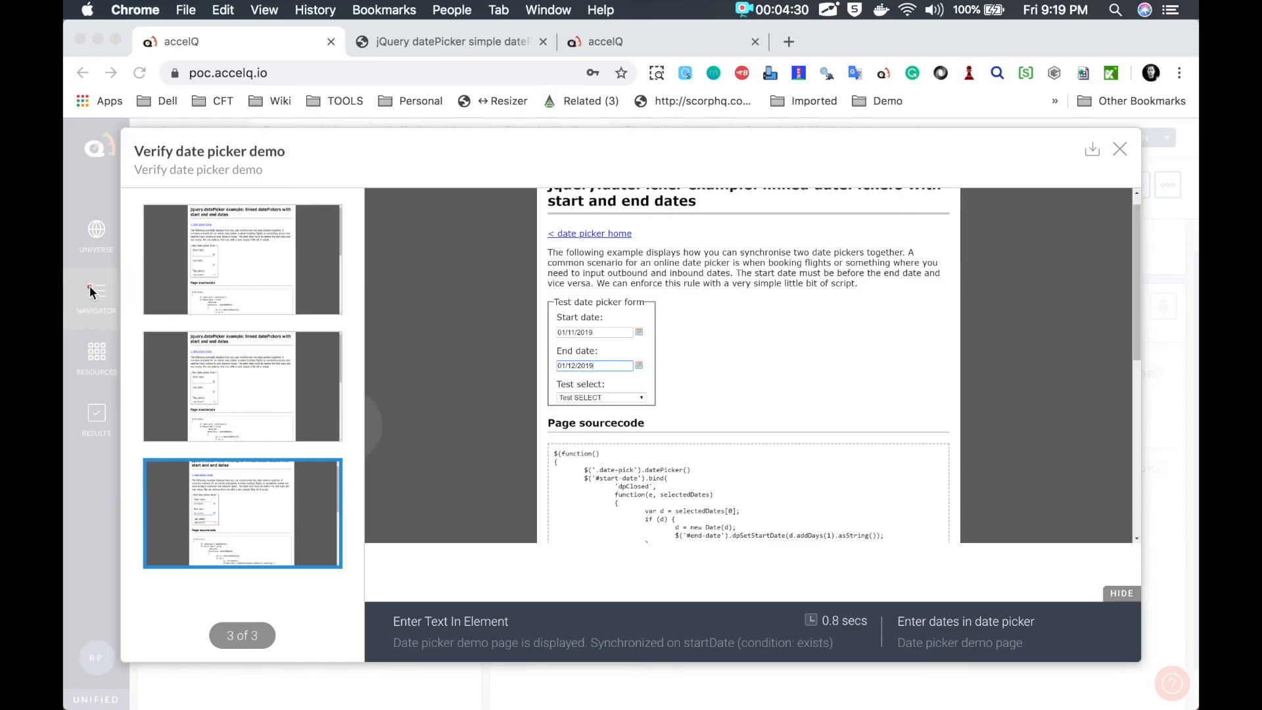
mouse_move(547, 320)
left_mouse_down()
mouse_move(545, 403)
mouse_move(641, 401)
mouse_move(654, 310)
mouse_move(543, 304)
mouse_move(535, 369)
mouse_move(656, 365)
left_mouse_up()
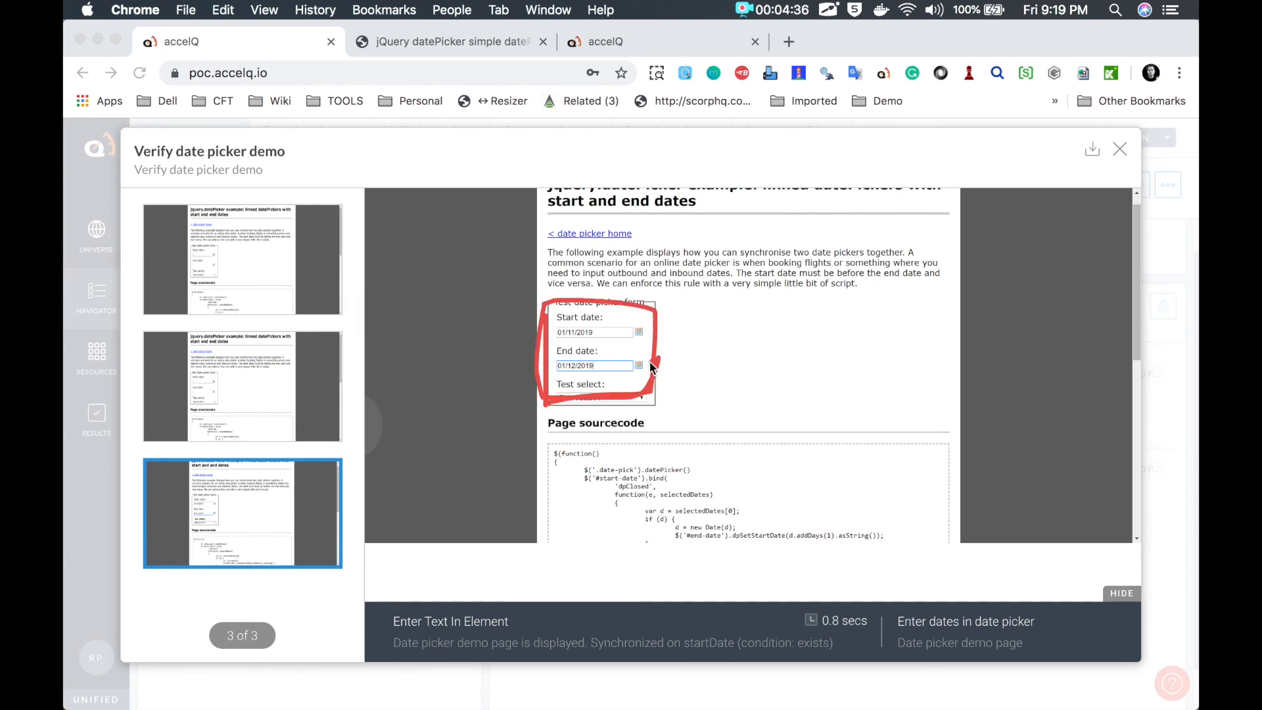
left_click(1120, 150)
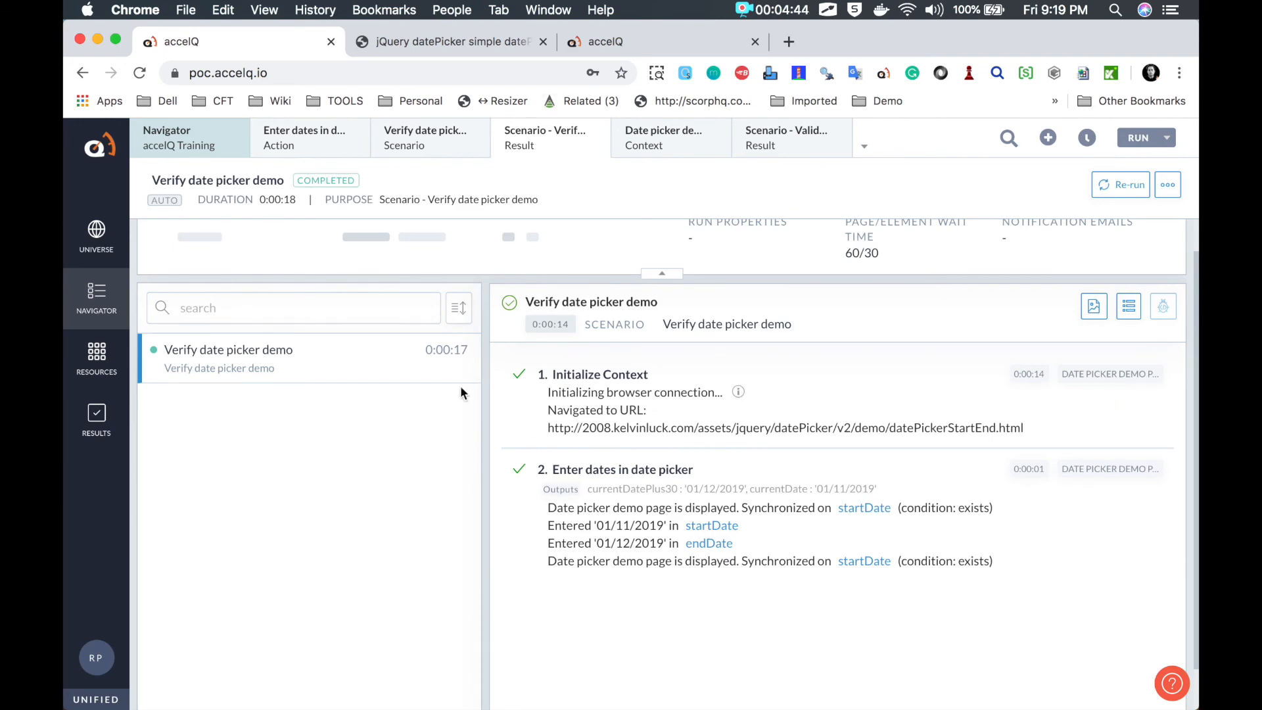
key("ctrl+Left")
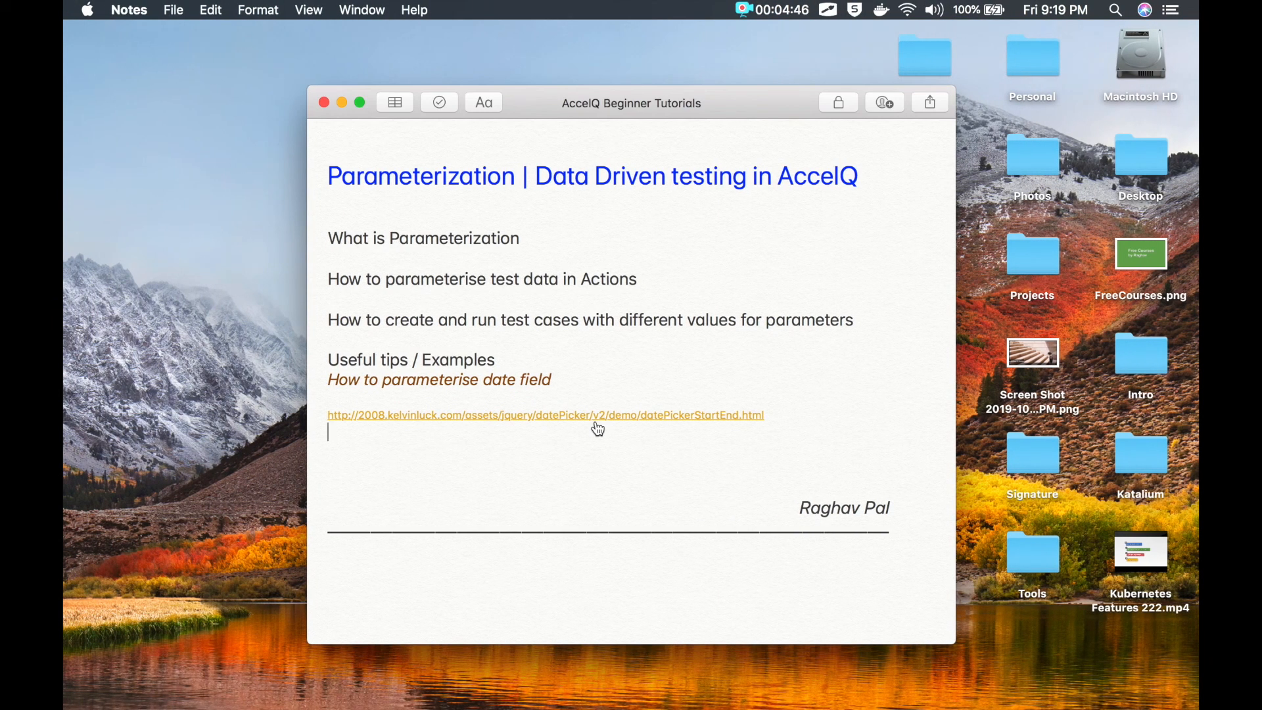